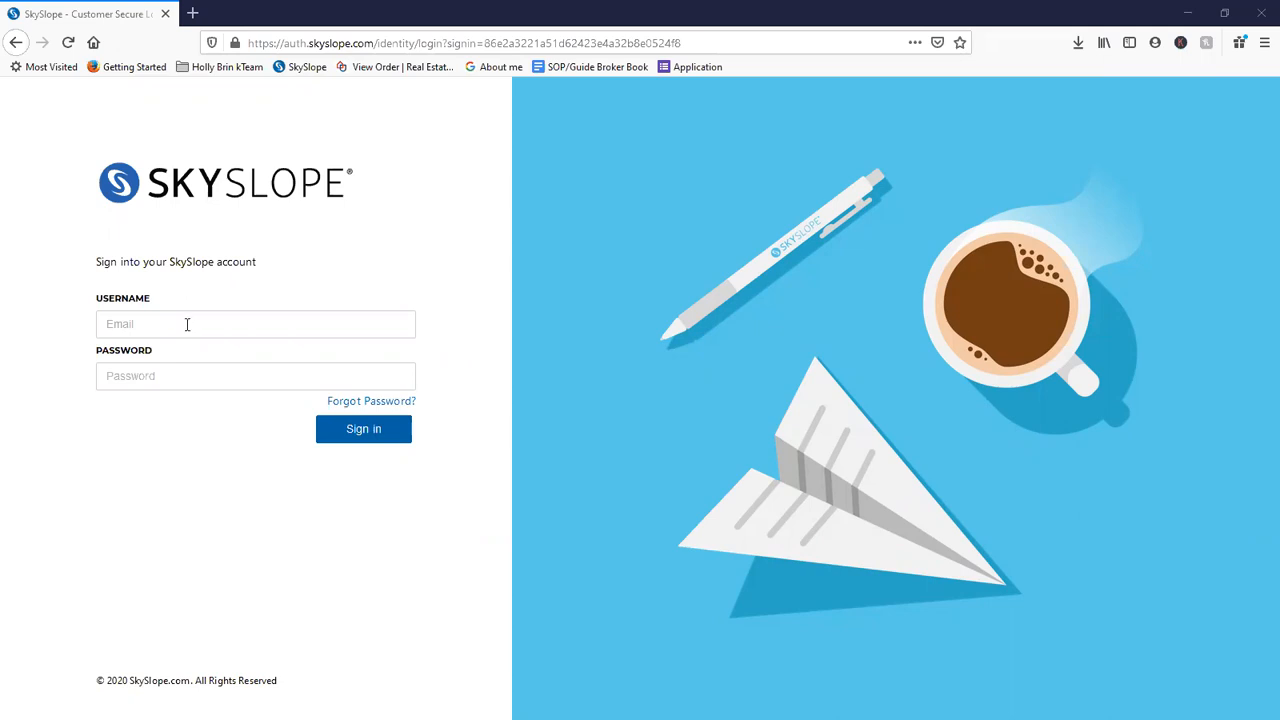
- Sign in to SkySlope by autofilling the first saved login's credentials
left_click(187, 324)
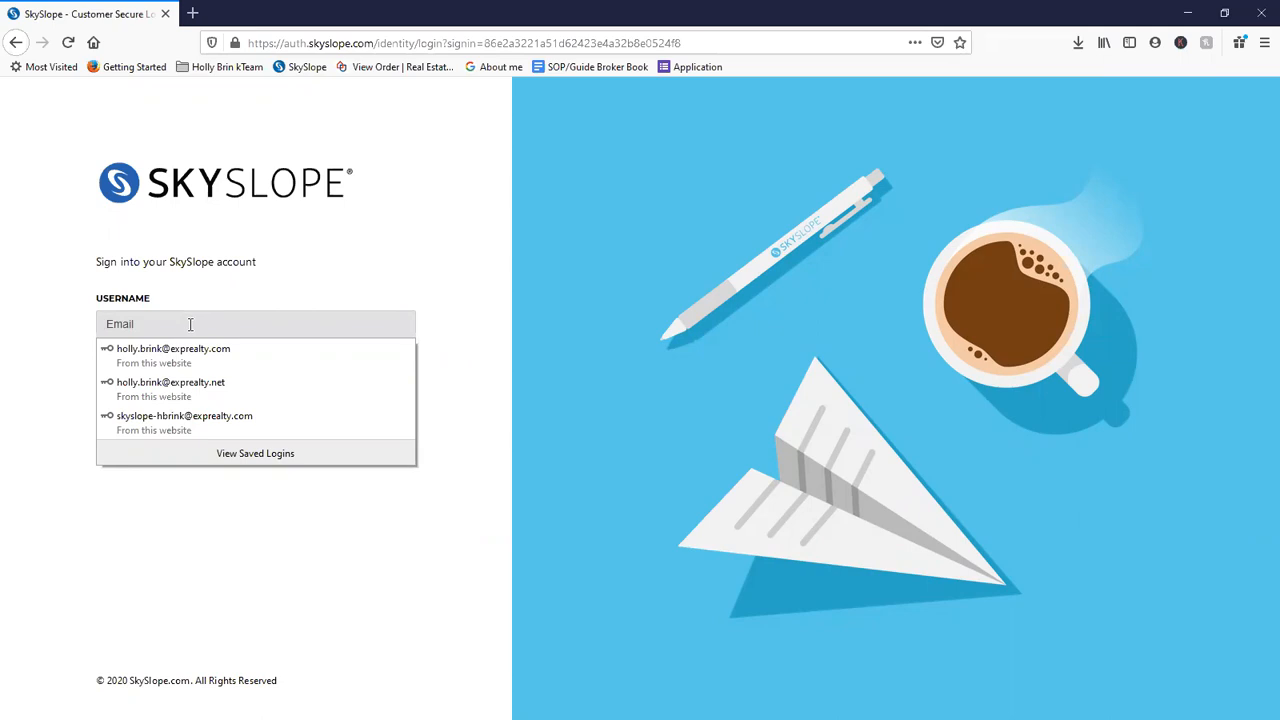
left_click(225, 362)
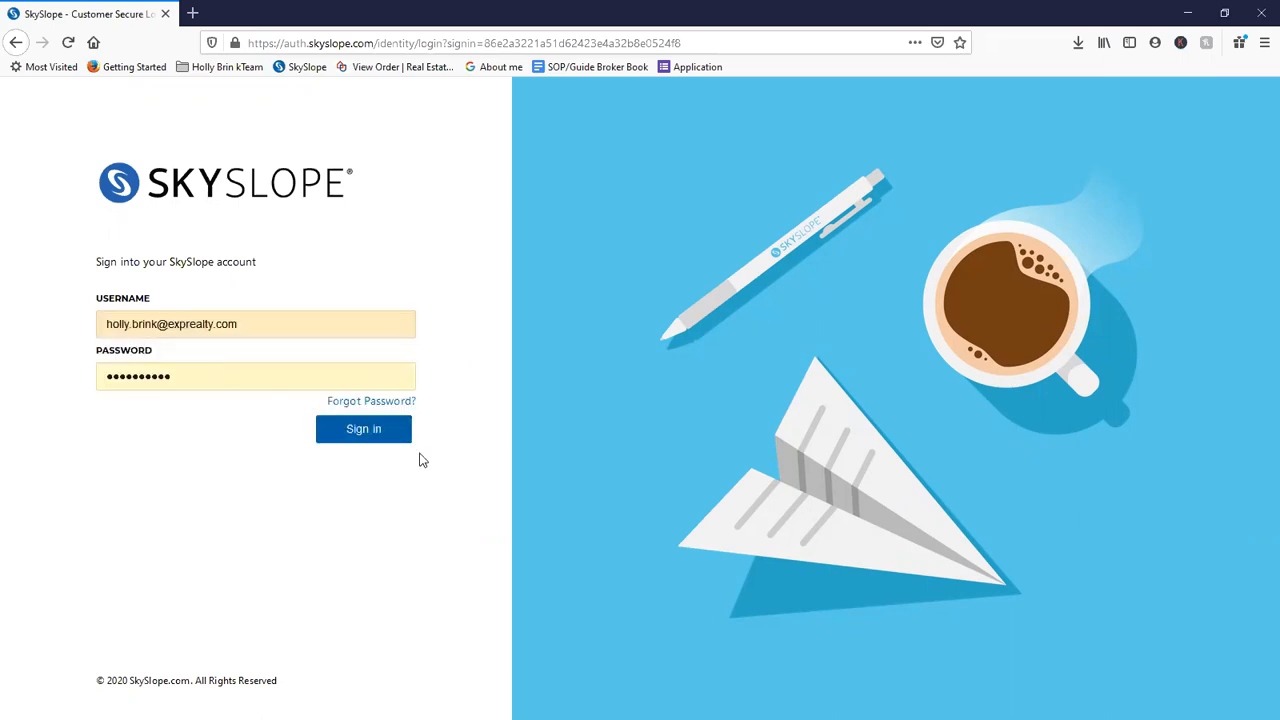
left_click(380, 437)
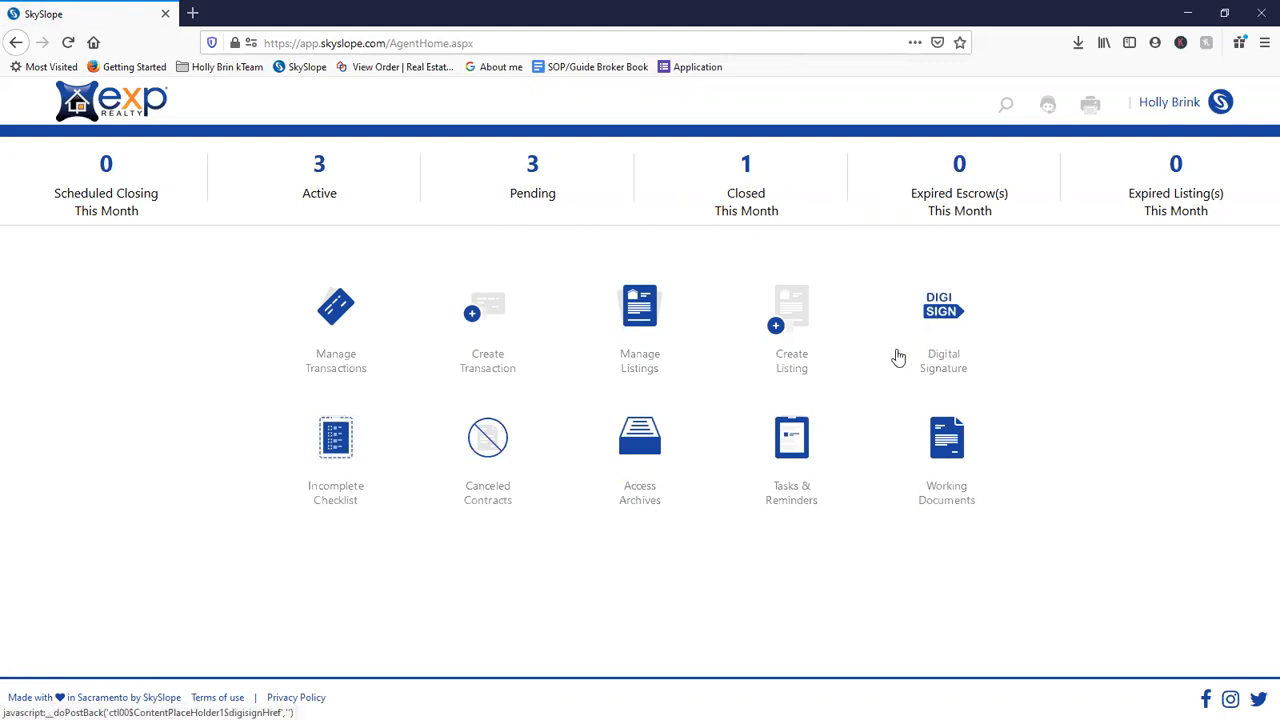
- Start entering a new listing, leaving the address entry in single-line search mode
left_click(800, 327)
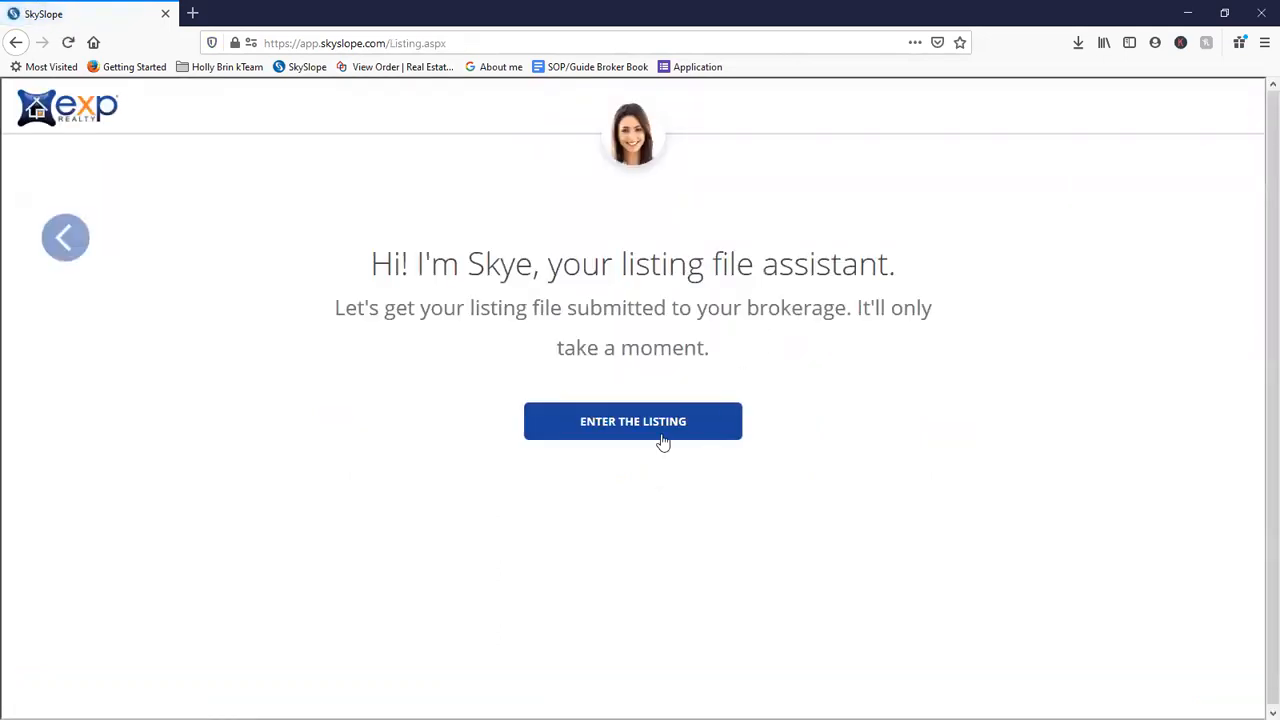
left_click(661, 432)
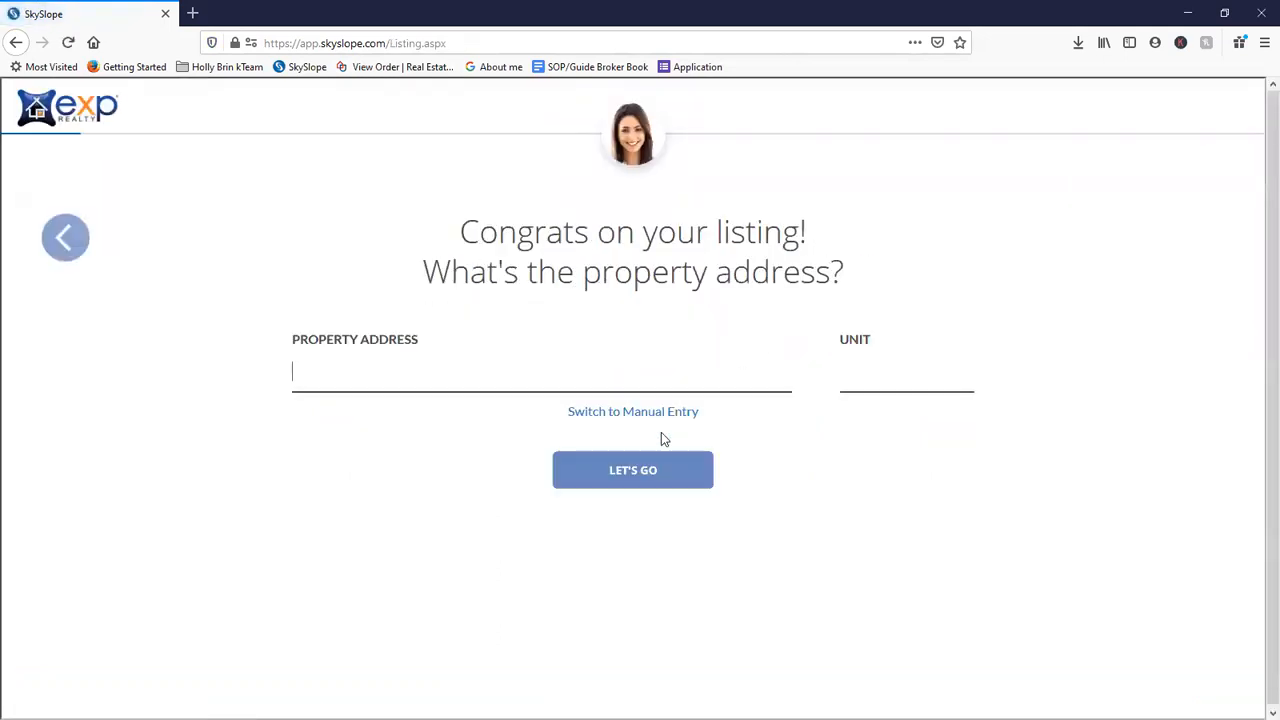
left_click(598, 414)
left_click(618, 495)
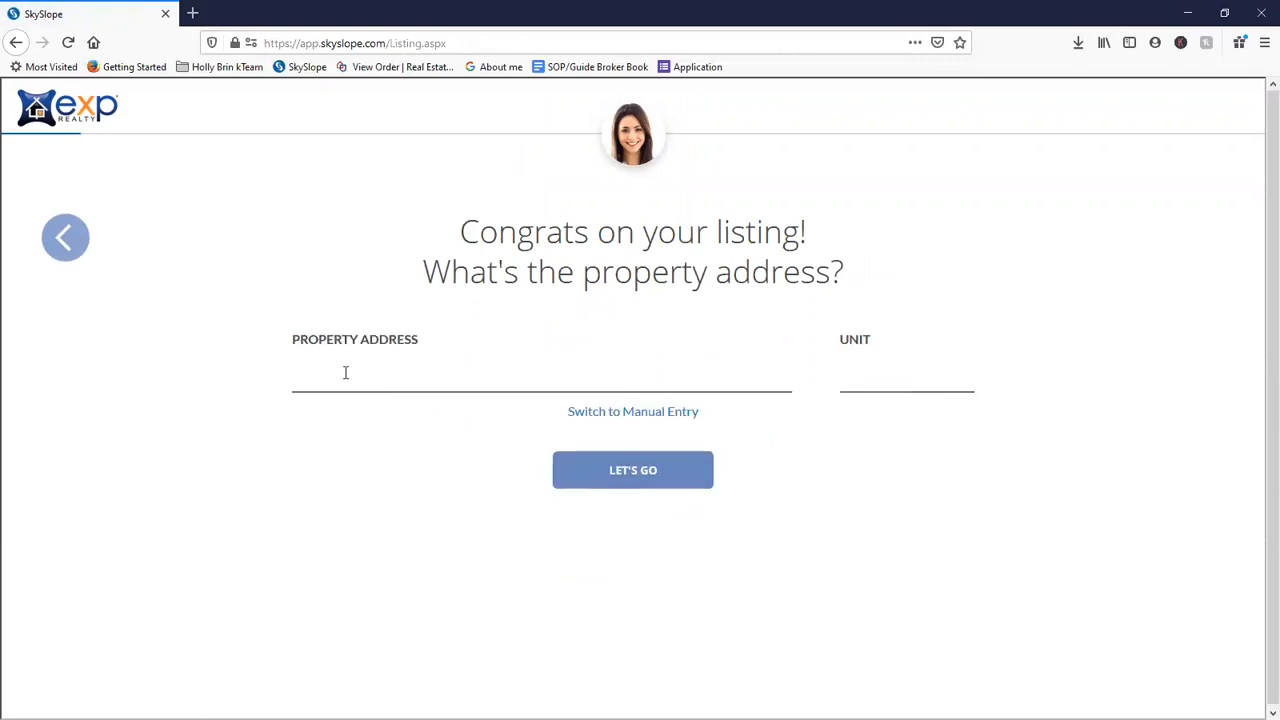
left_click(664, 414)
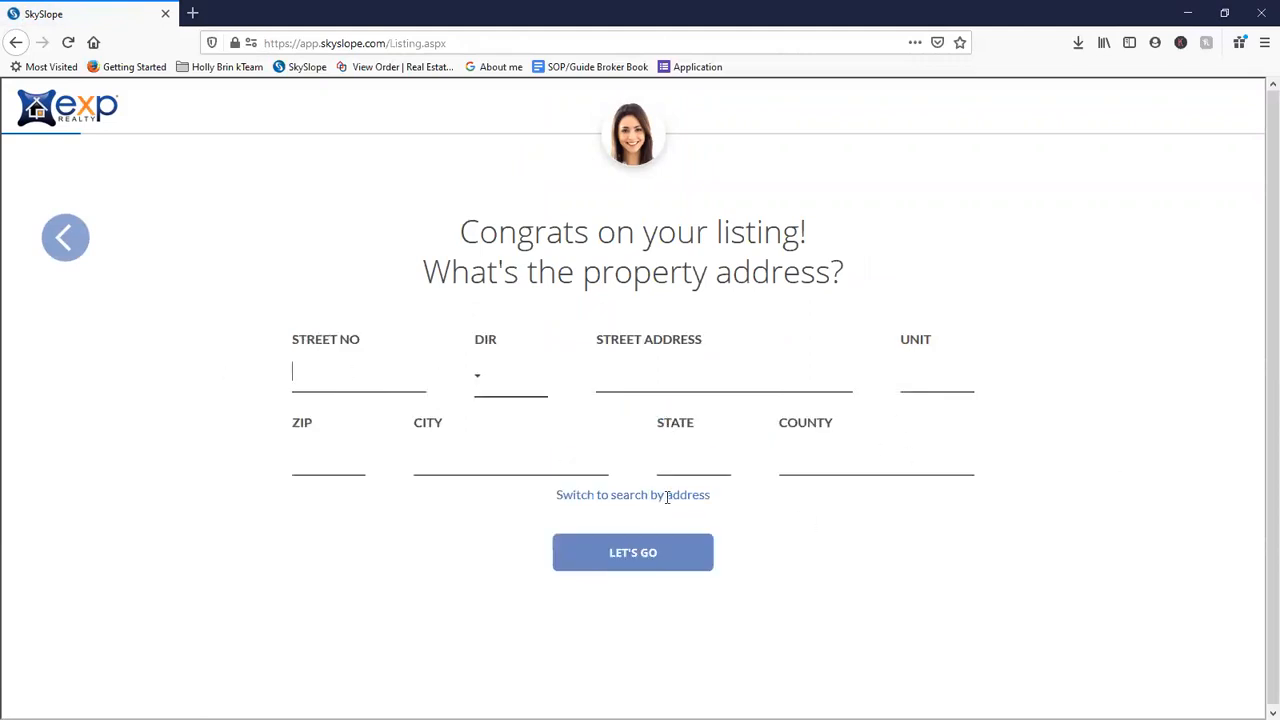
left_click(650, 495)
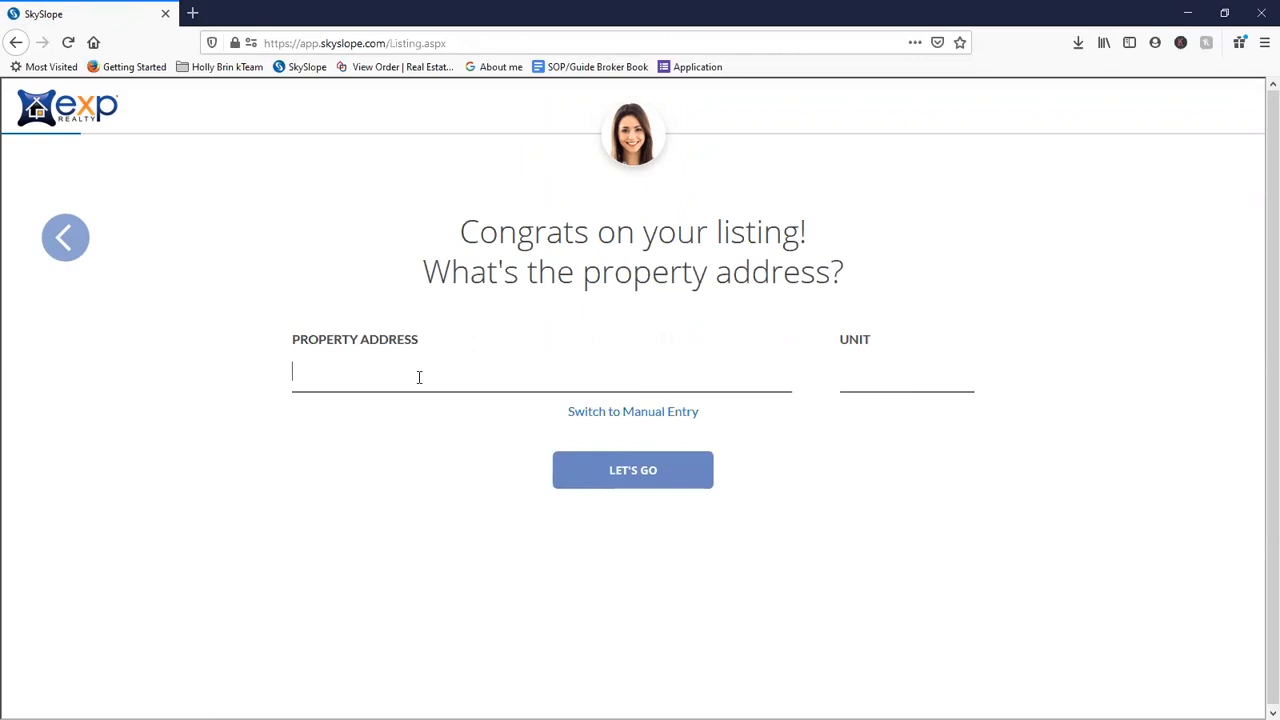
left_click(636, 411)
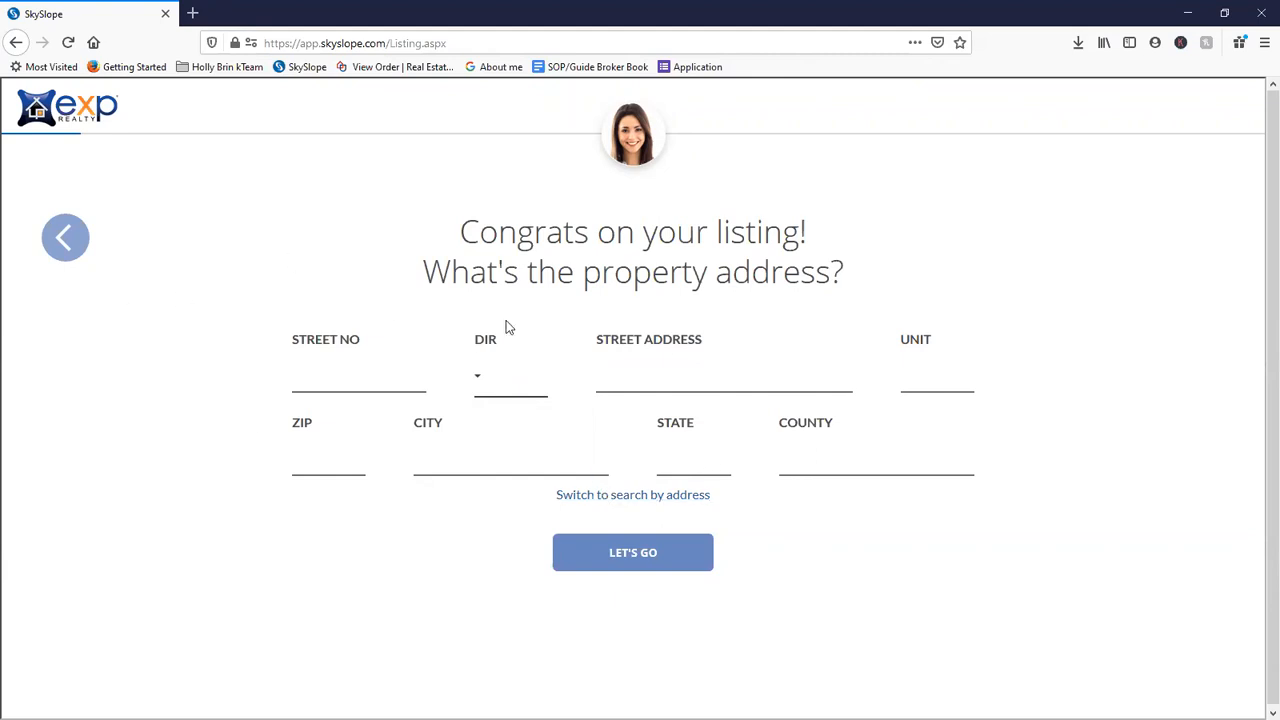
left_click(638, 495)
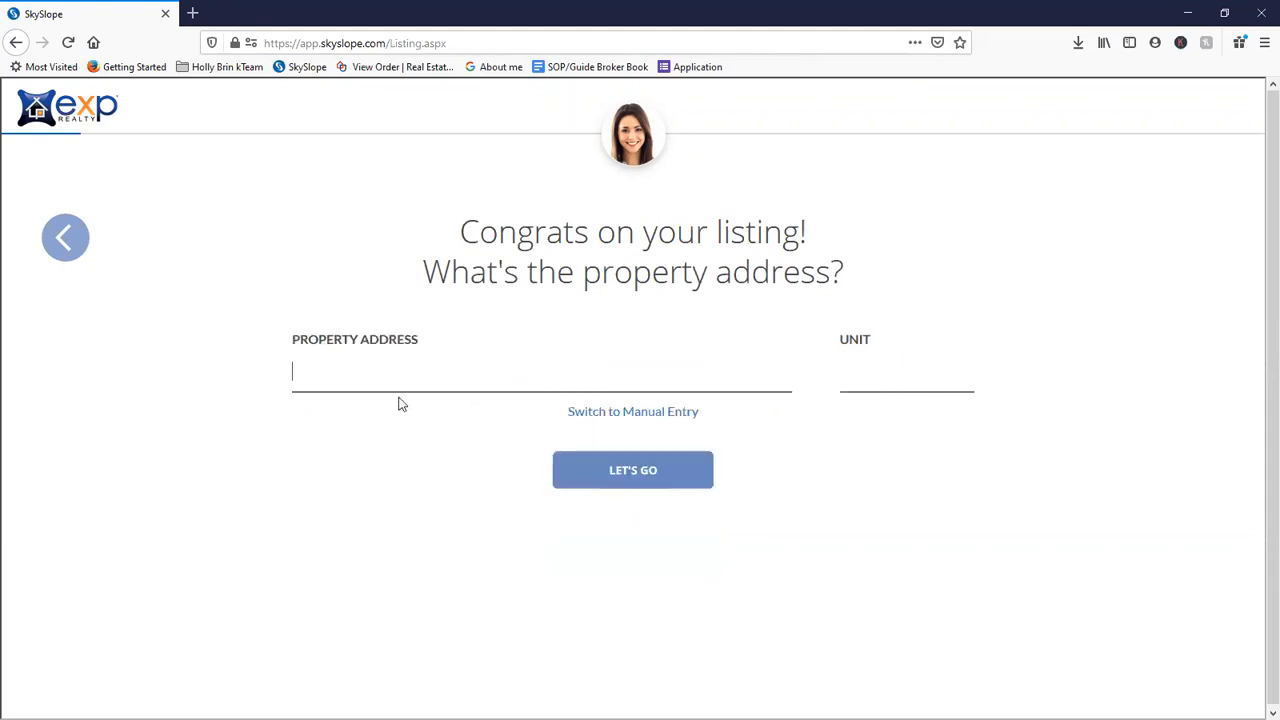
type("1602")
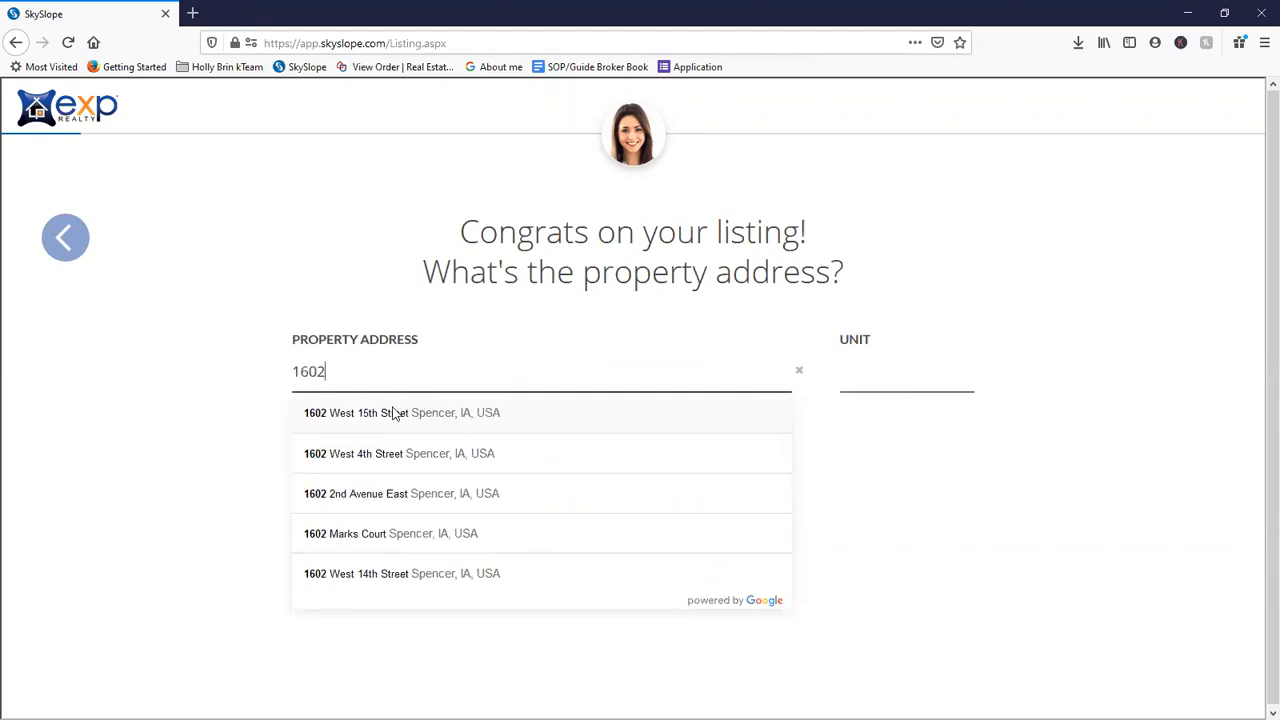
left_click(398, 462)
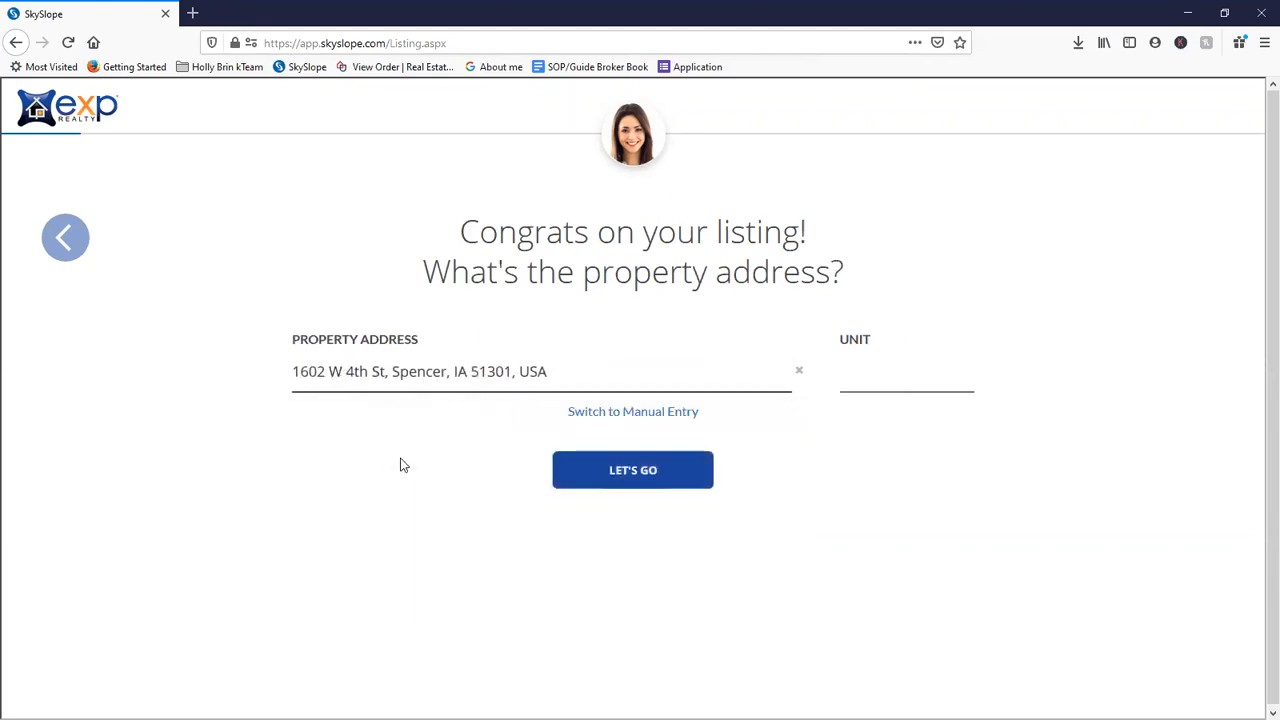
left_click(618, 479)
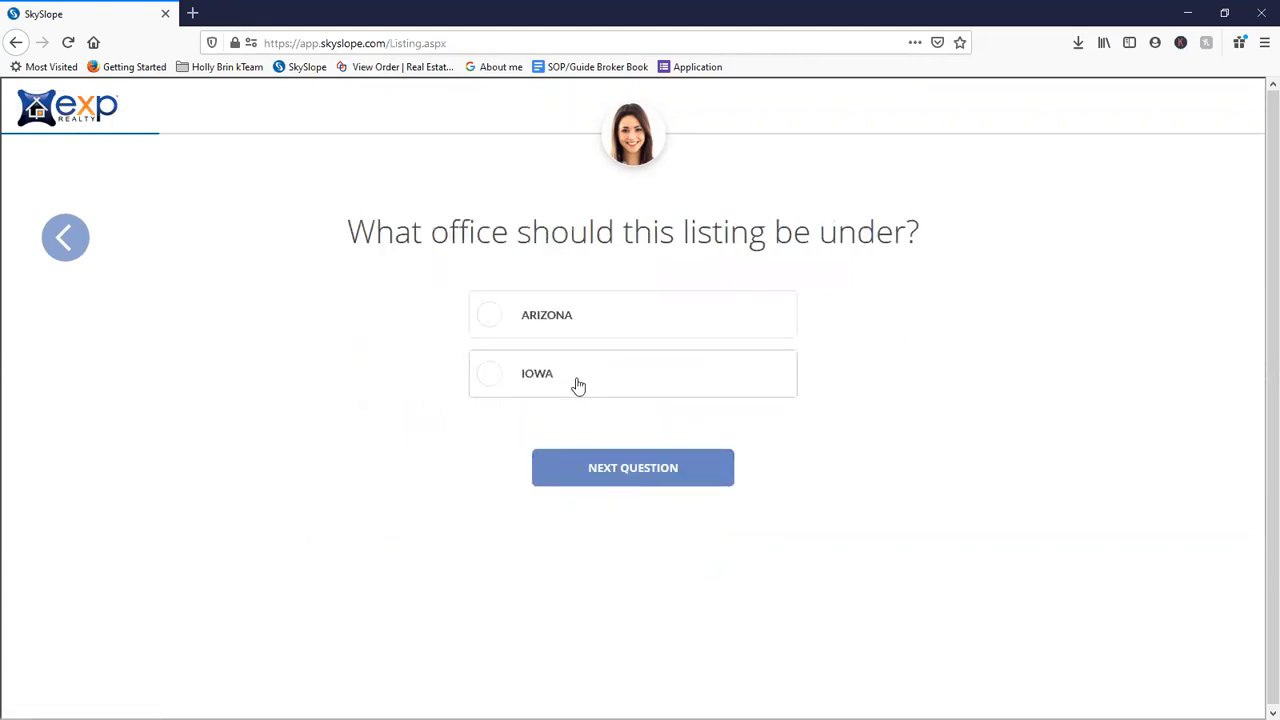
- Put the listing under the Iowa office with listing type Iowa Residential Listing Checklist
left_click(578, 386)
left_click(605, 472)
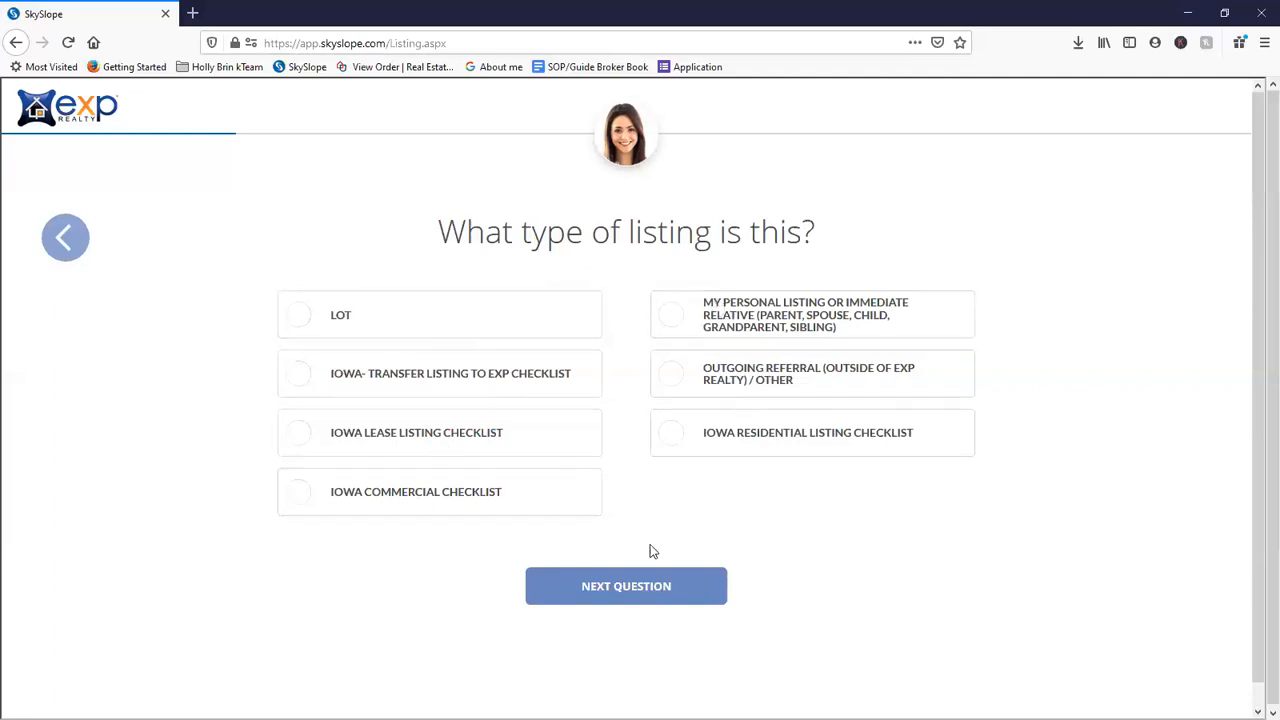
left_click(671, 440)
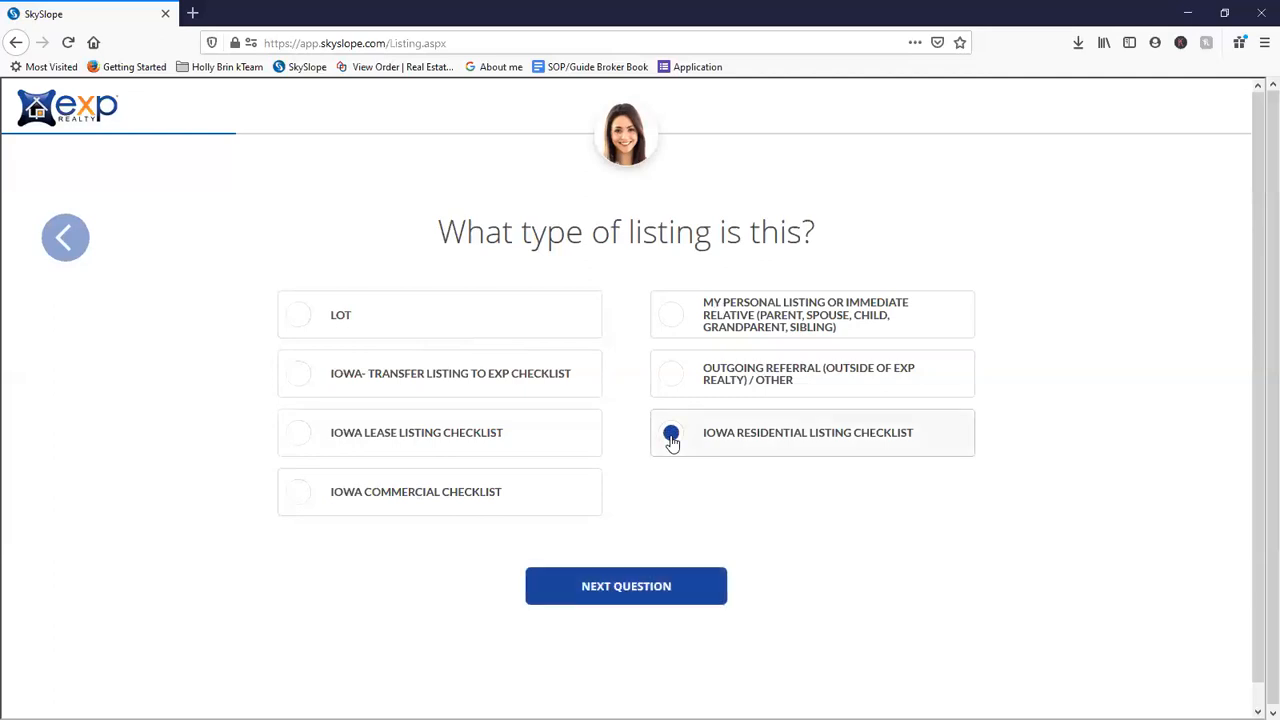
left_click(636, 588)
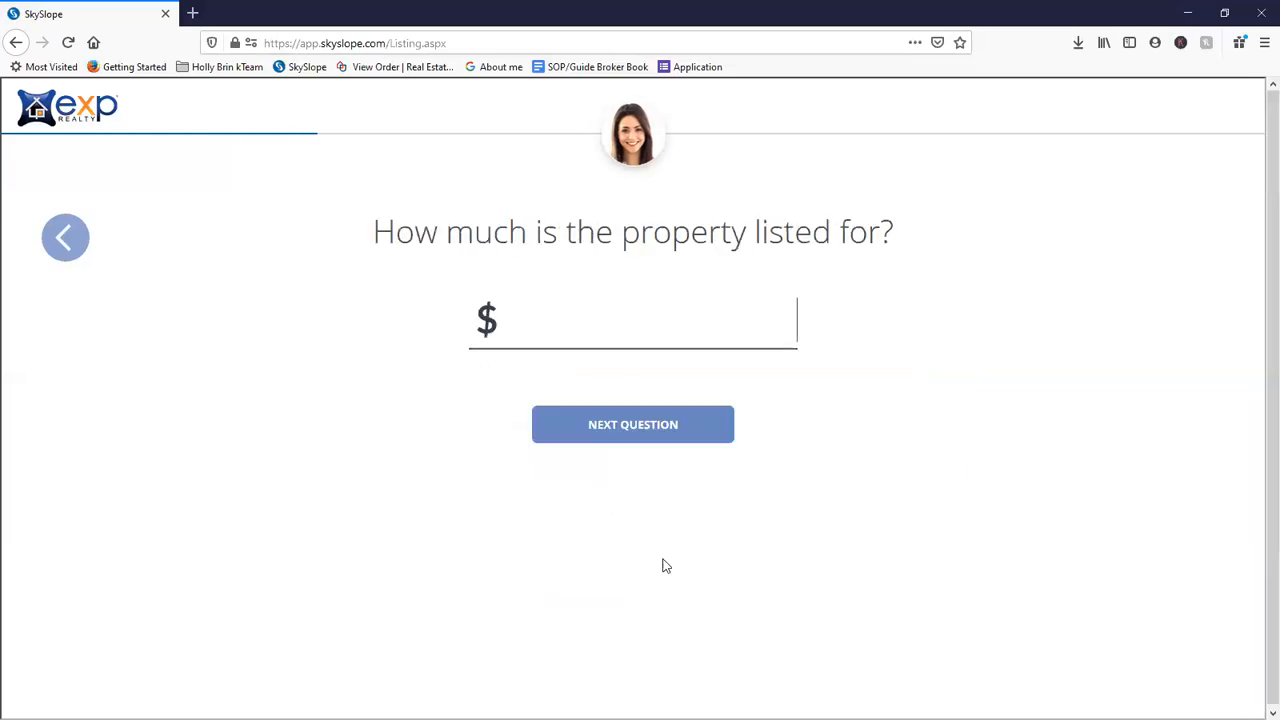
- Leave the listing price, check active listings, then start a new transaction from the dashboard
left_click(618, 314)
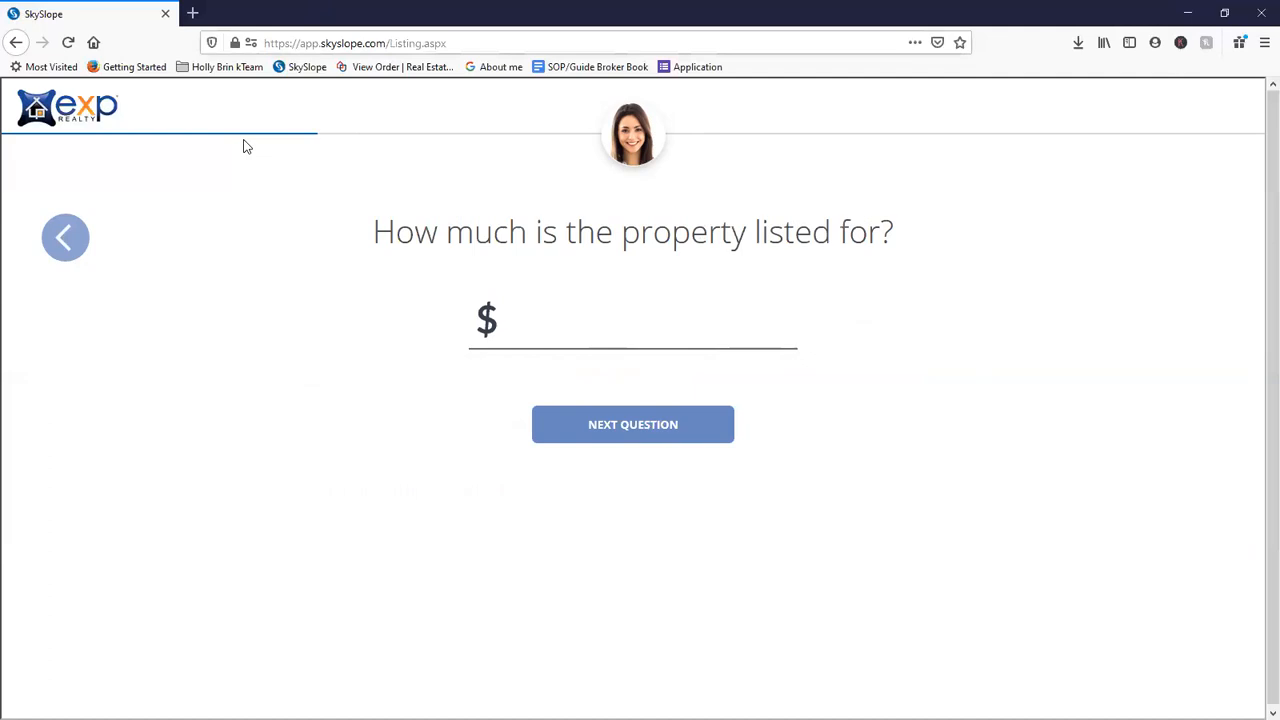
left_click(80, 128)
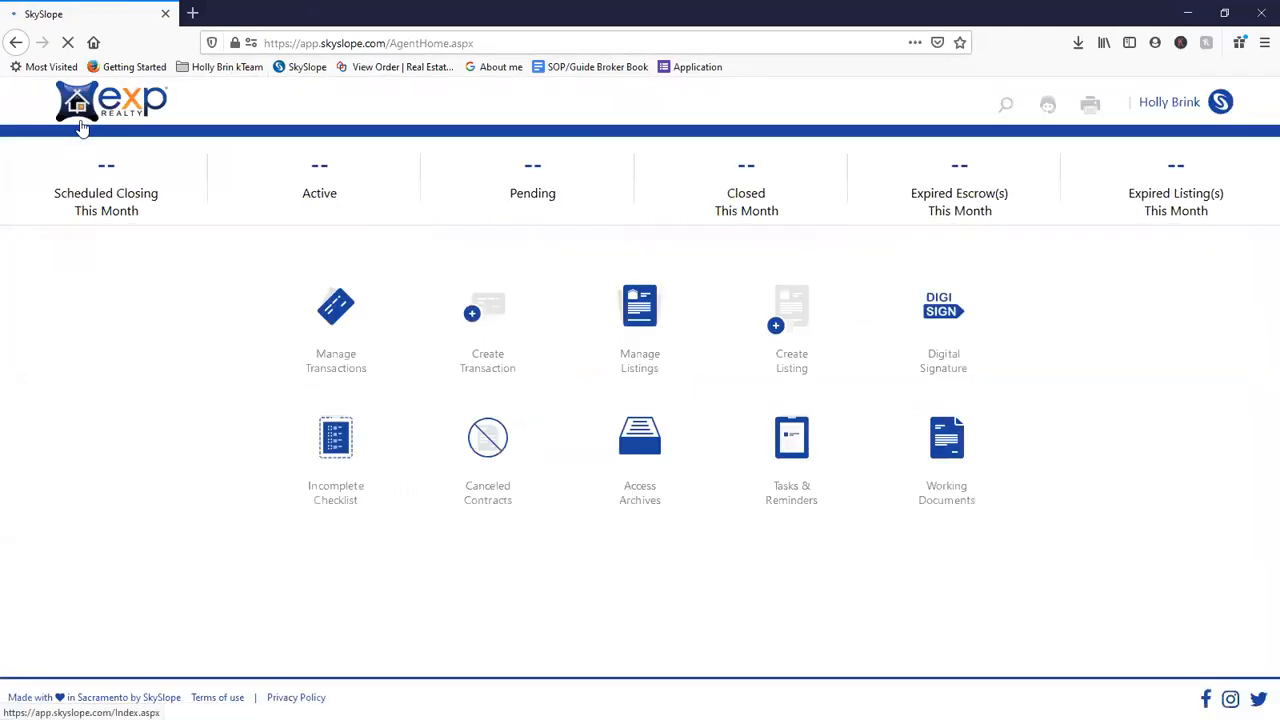
left_click(320, 180)
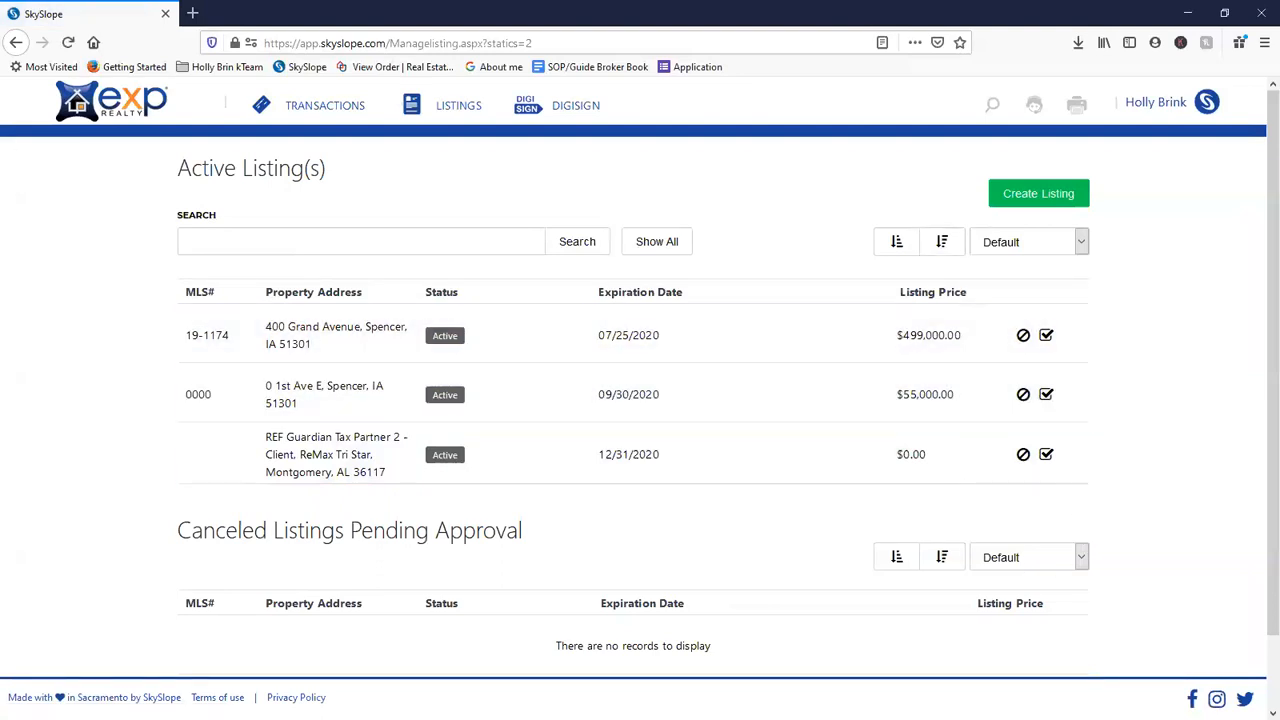
left_click(16, 42)
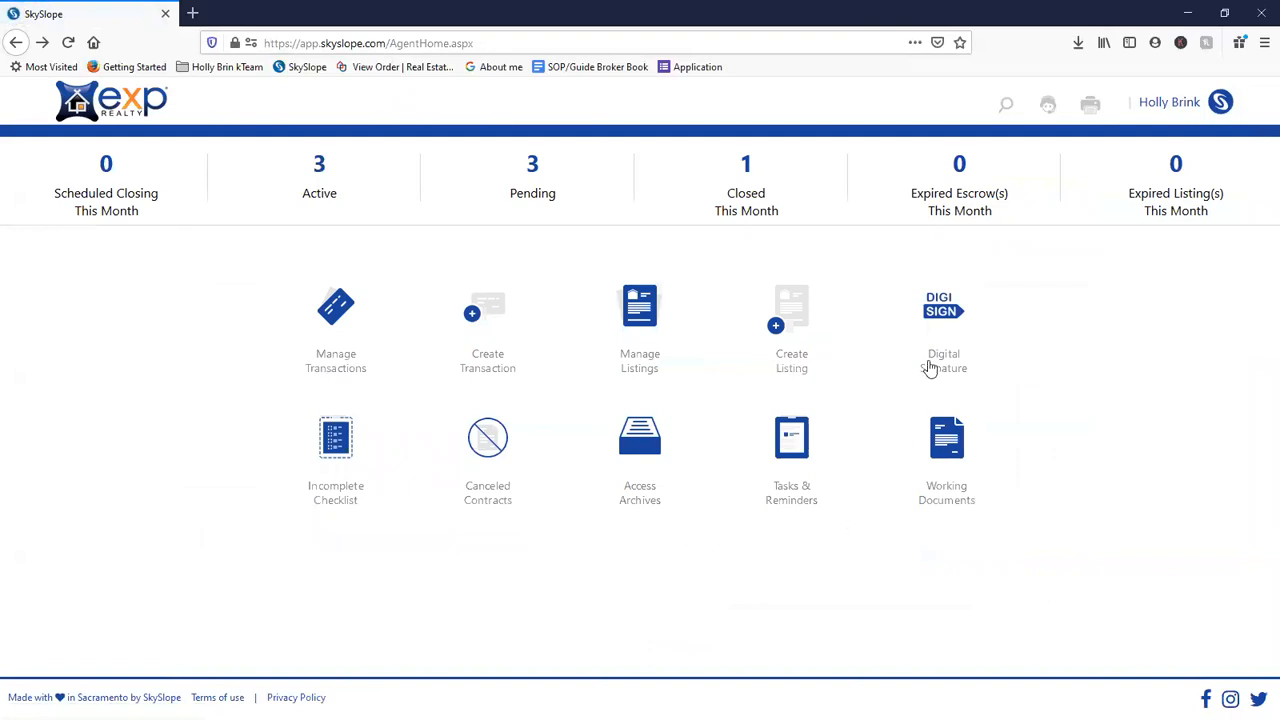
left_click(488, 316)
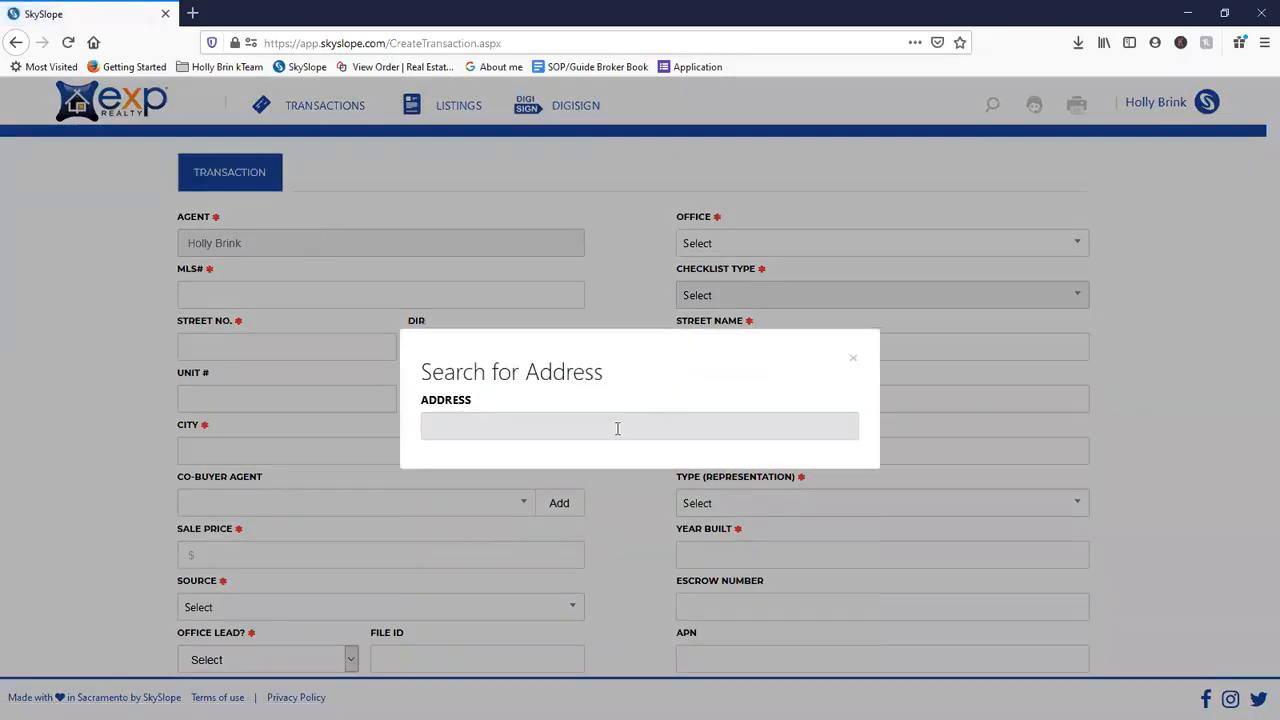
type("1602")
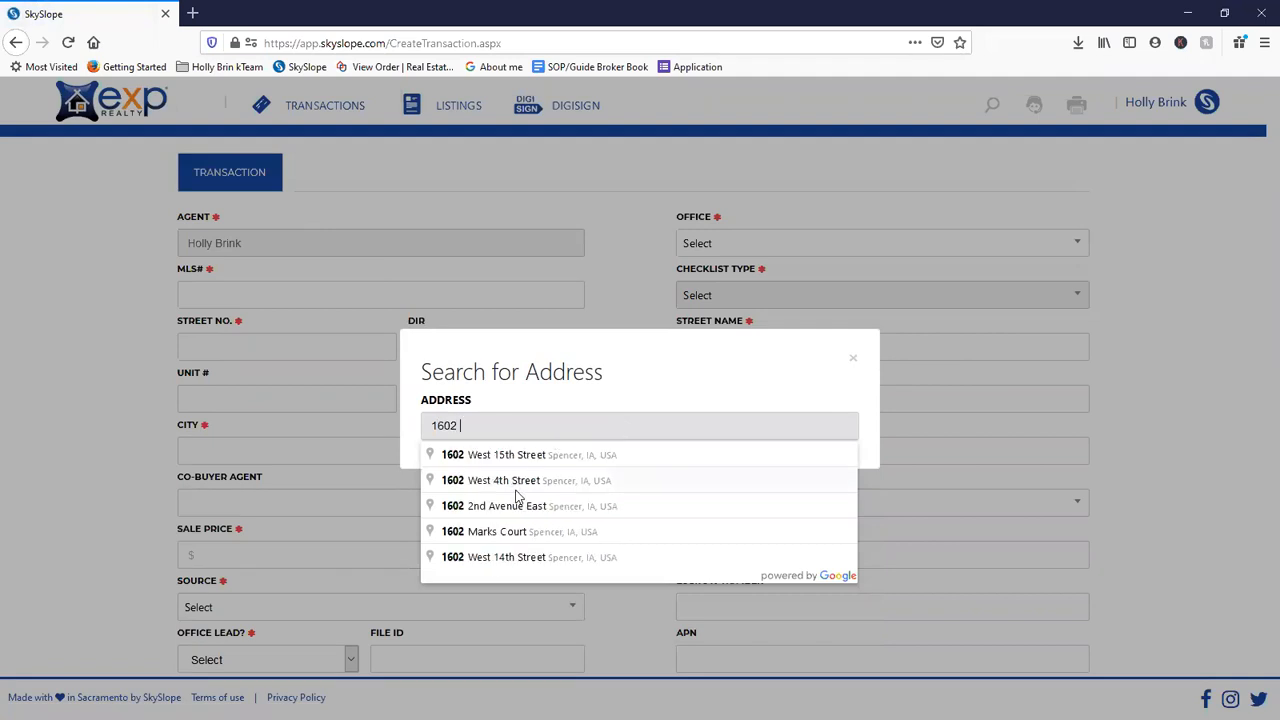
left_click(516, 484)
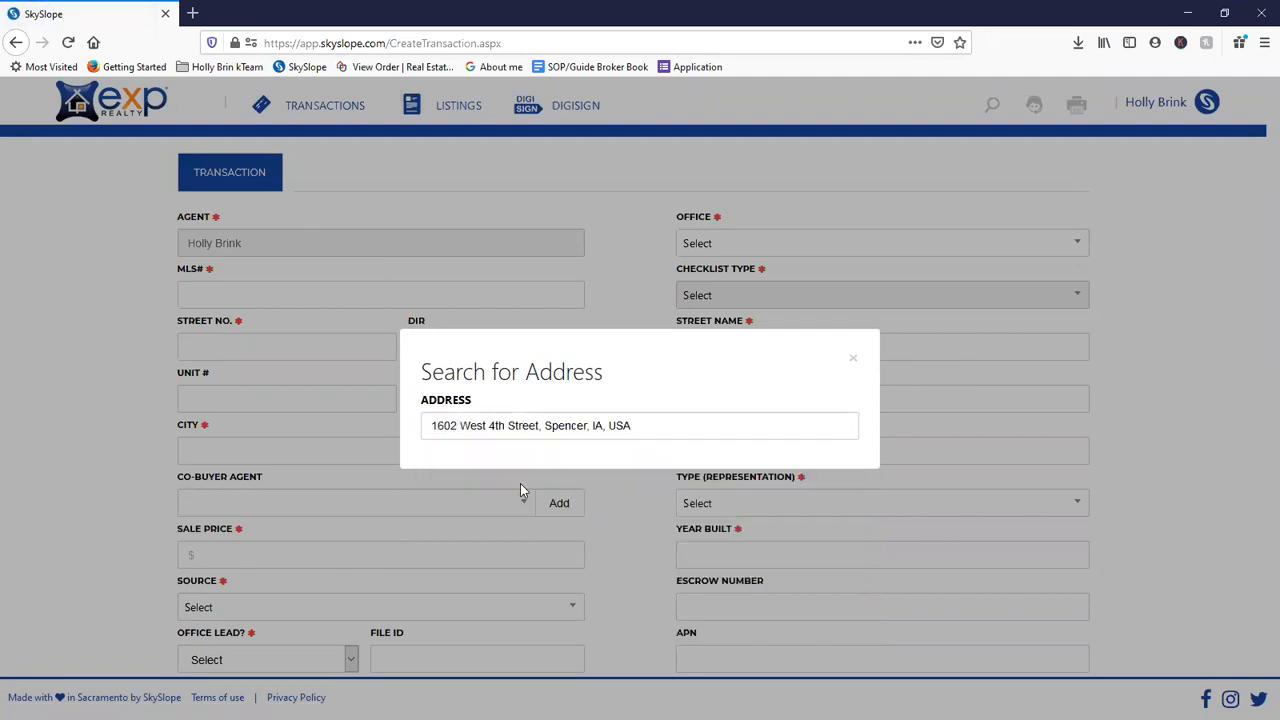
left_click(552, 456)
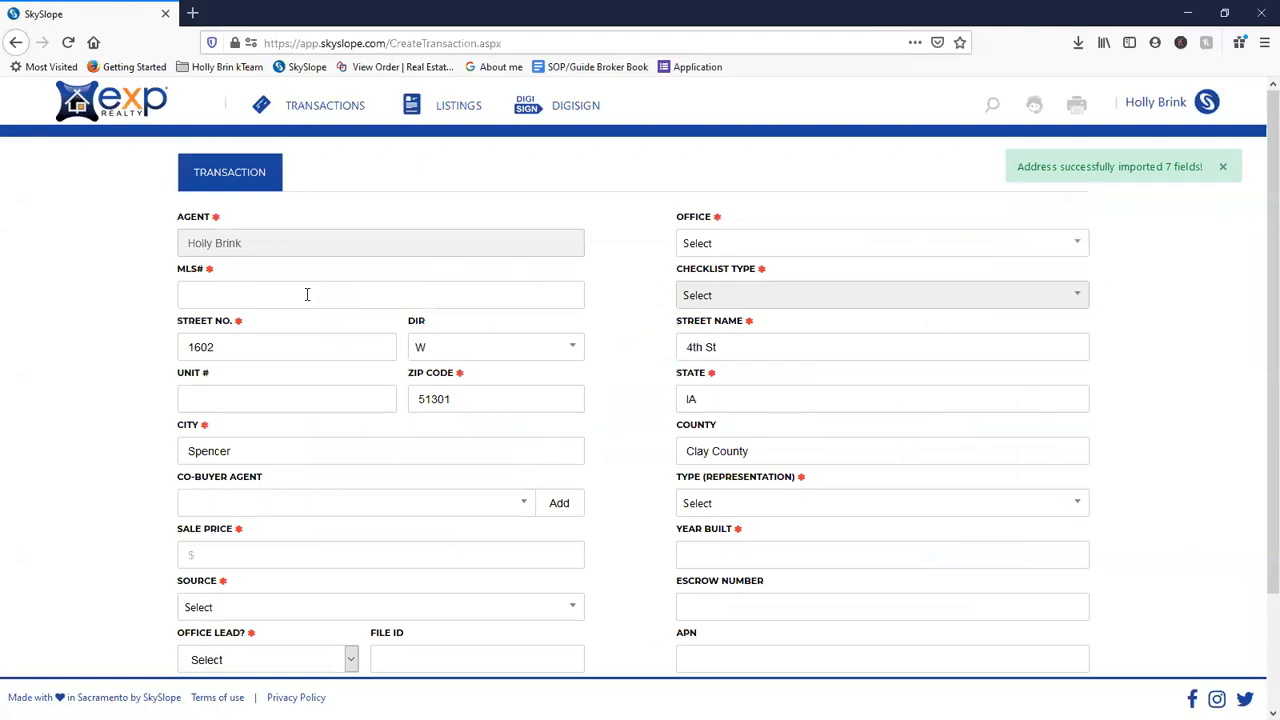
- Enter FSBO as the MLS number, replacing the initial 12345
left_click(483, 300)
type("12345")
key("Tab")
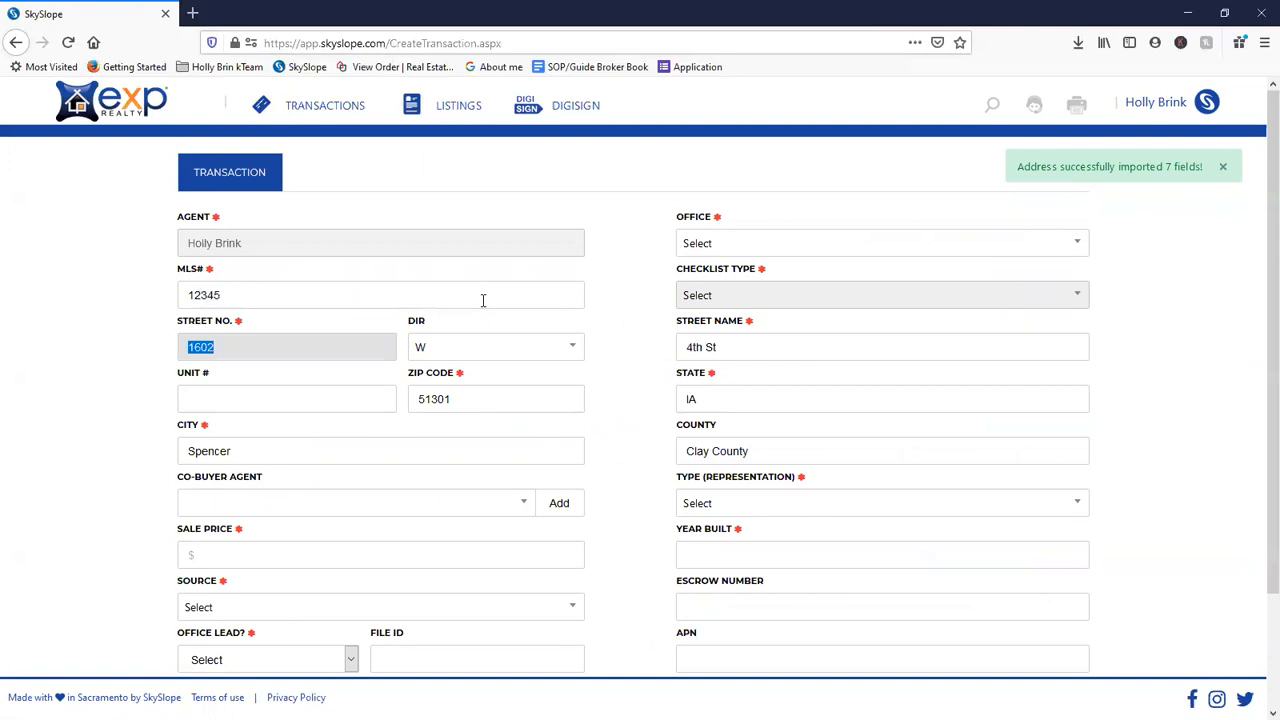
key("shift+Tab")
type("FSBO")
key("Tab")
- Check the empty Co-Buyer Agent list, then bring up the Add Co-Agent form
left_click(284, 508)
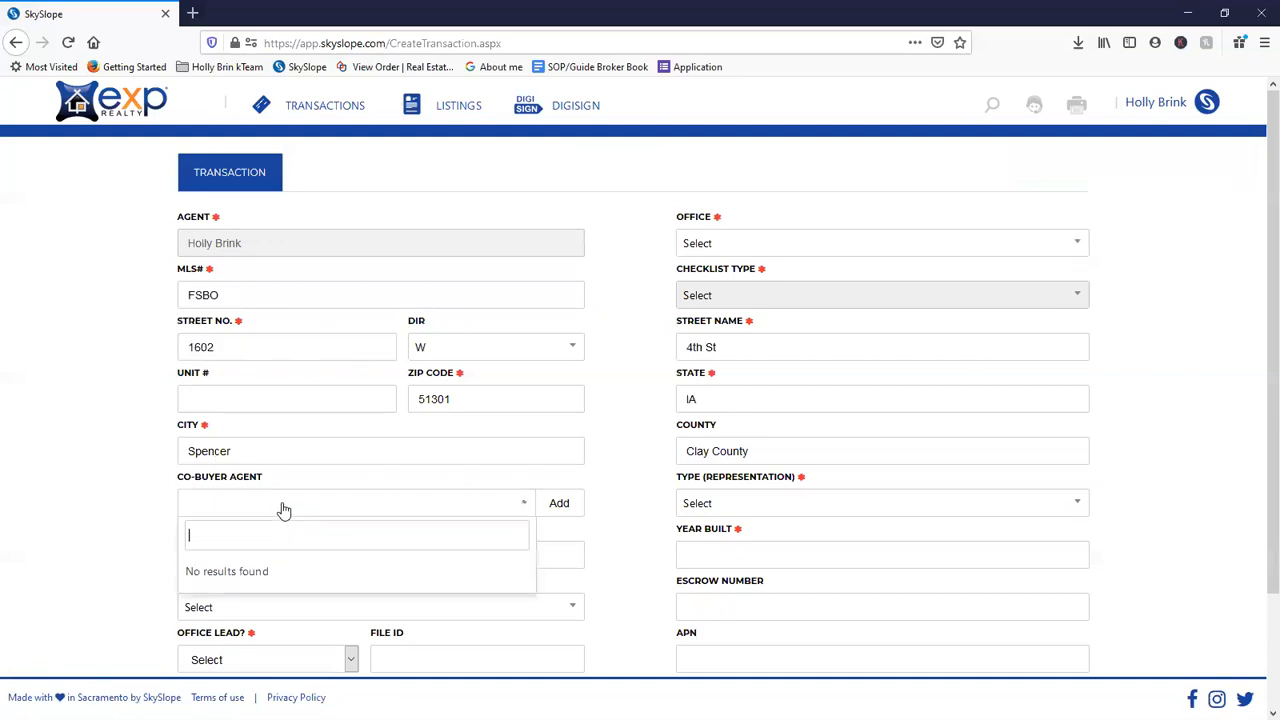
left_click(284, 508)
scroll(281, 527, "down", 2)
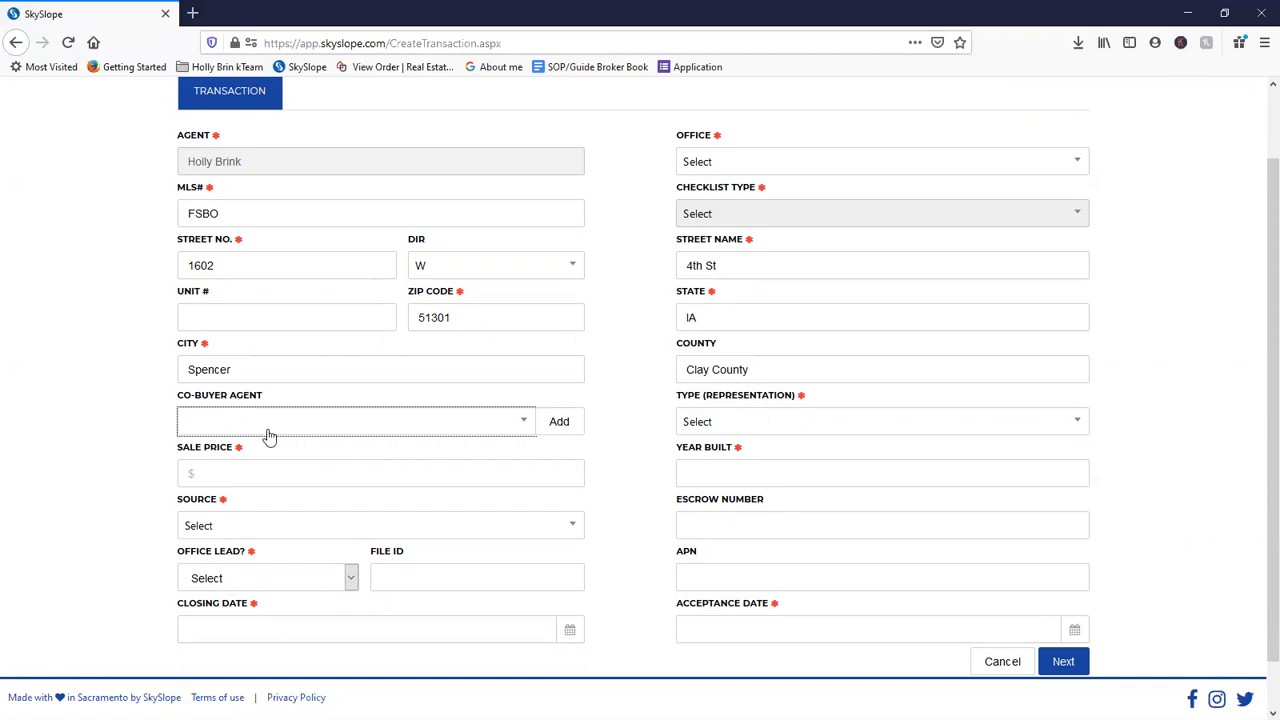
left_click(557, 436)
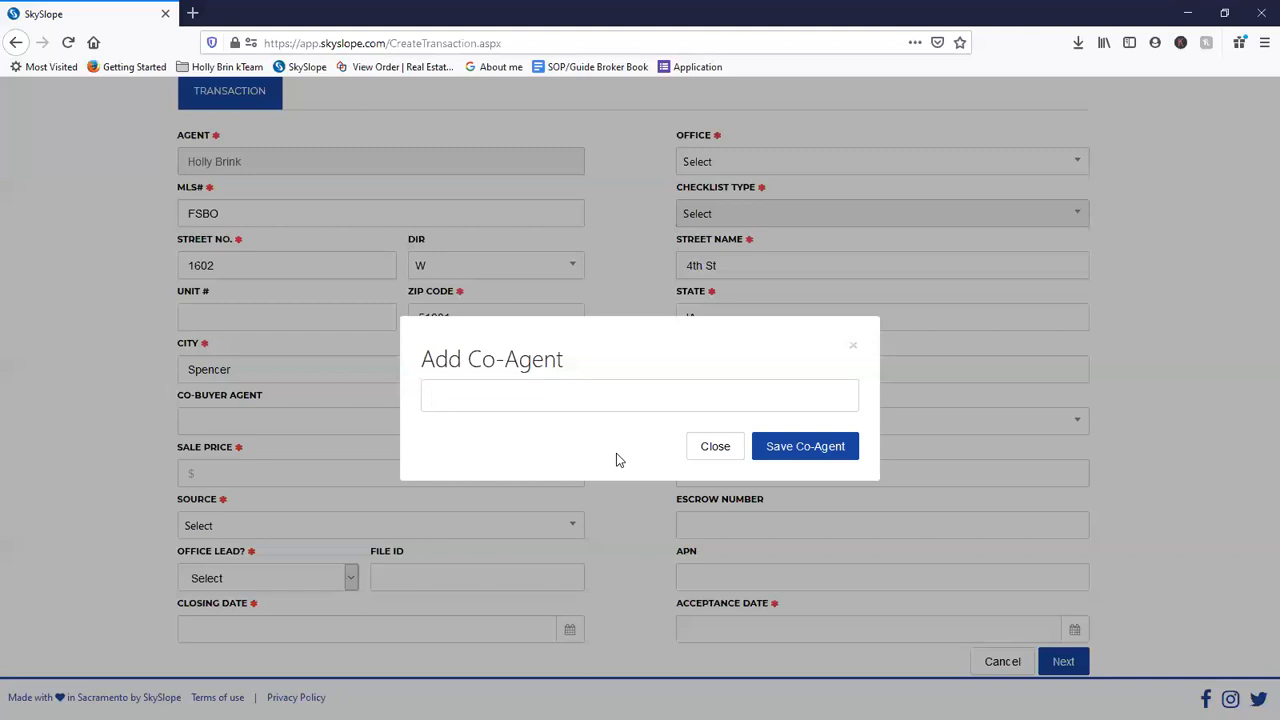
- Dismiss the co-agent form and enter a $1,000,000.00 sale price
left_click(722, 458)
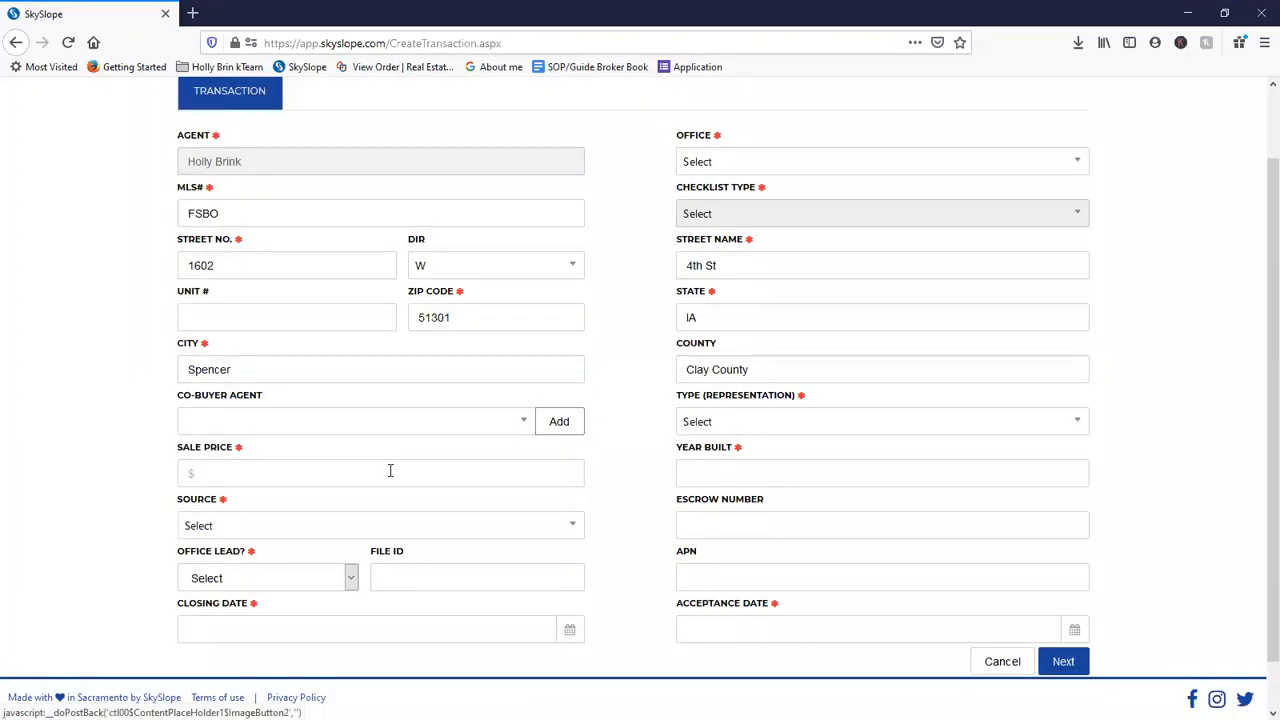
left_click(390, 470)
type("1000000")
key("Tab")
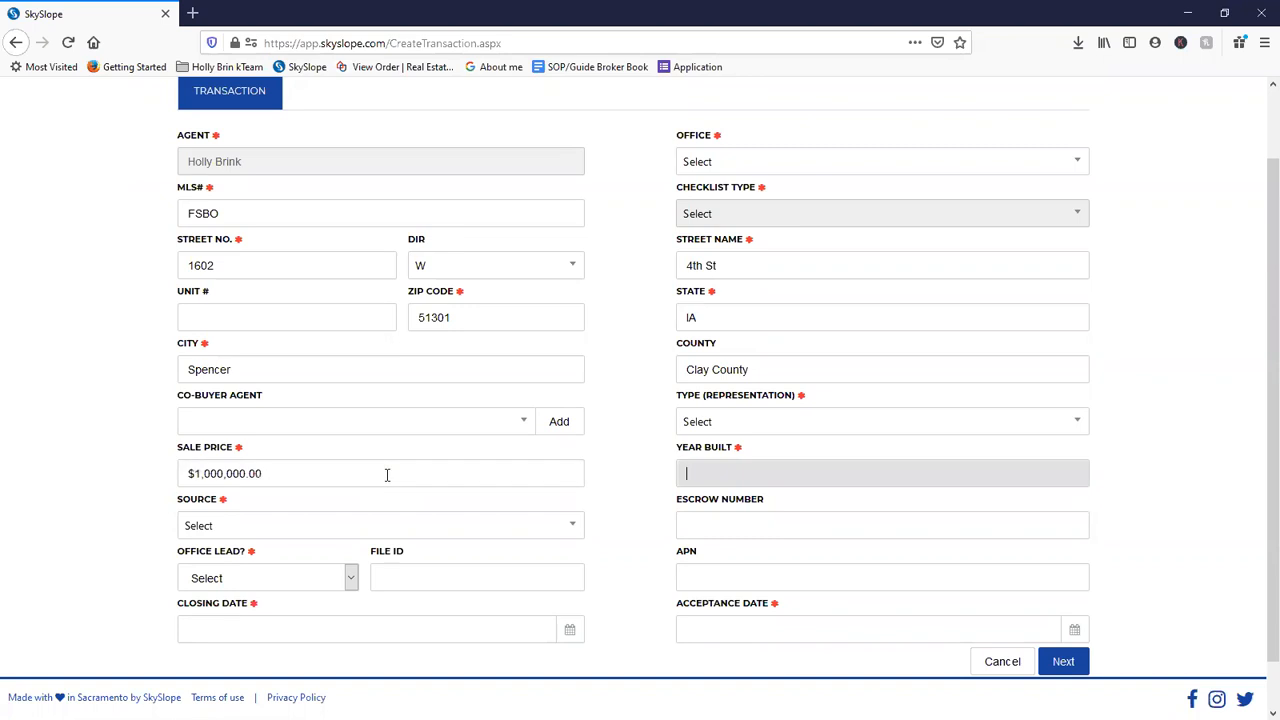
- Set Source to Other with details 'Self', and Office Lead to No
left_click(336, 536)
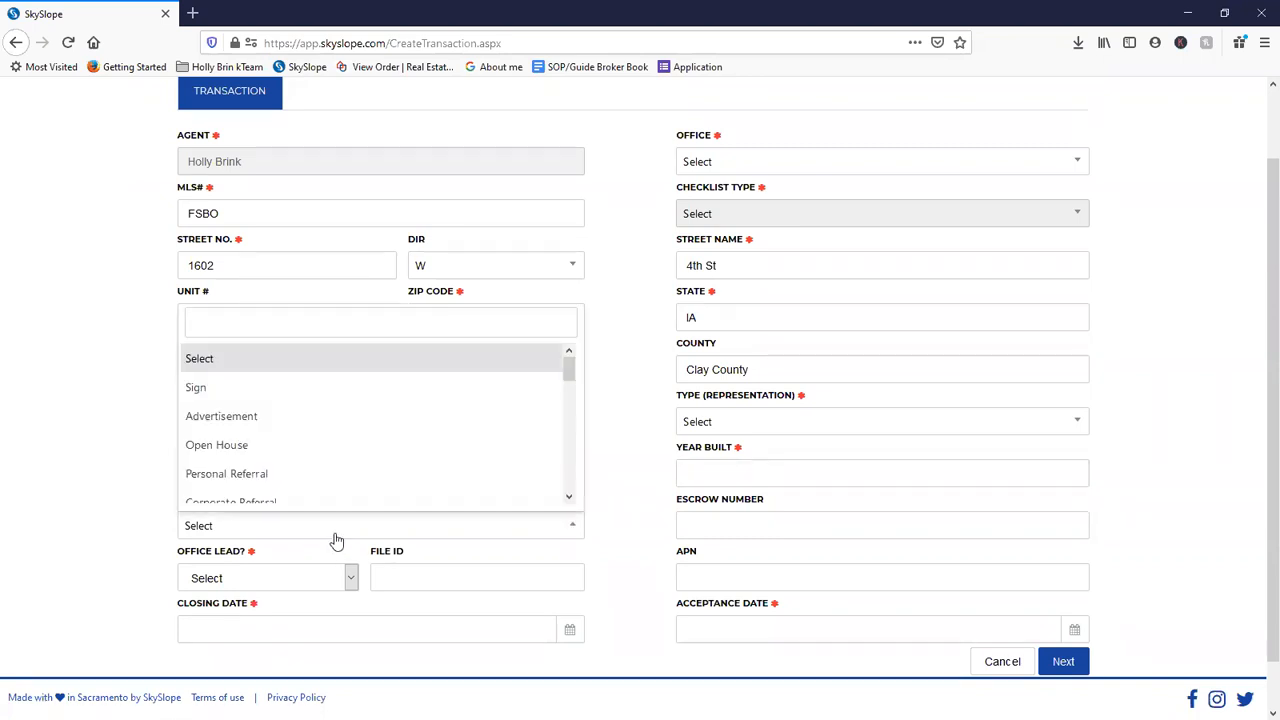
scroll(364, 481, "down", 4)
scroll(365, 483, "up", 4)
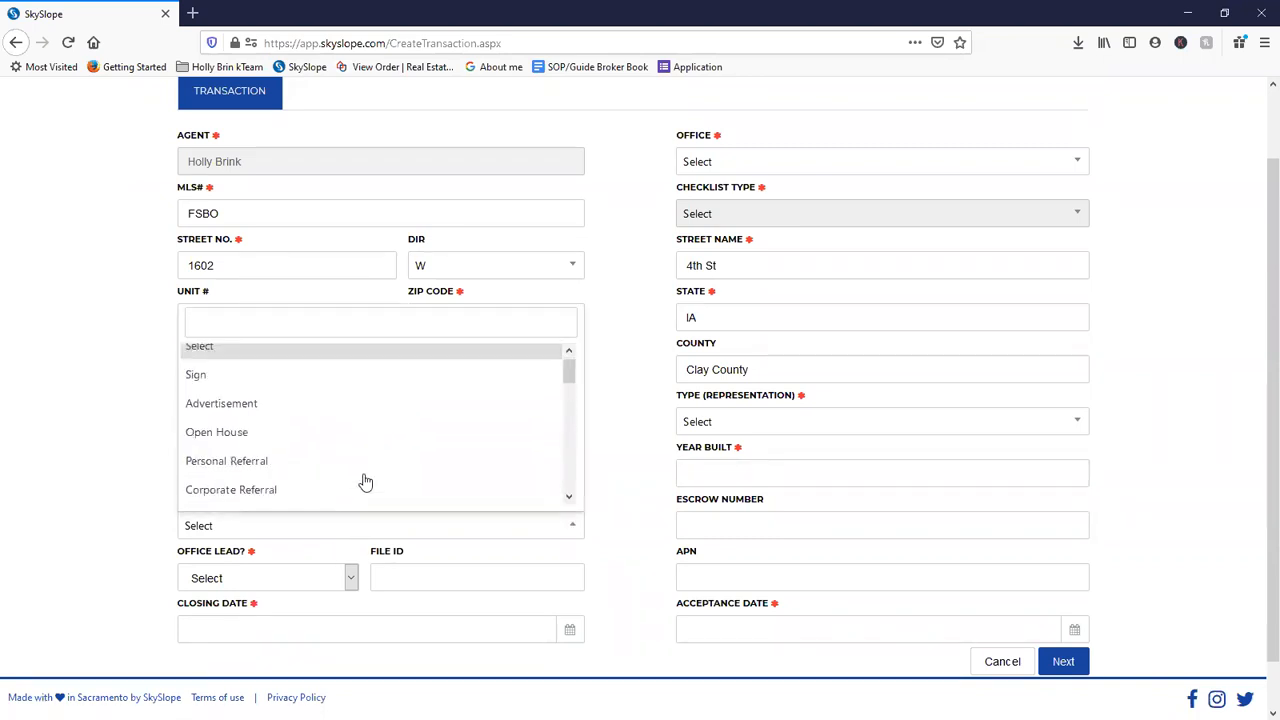
scroll(334, 430, "down", 6)
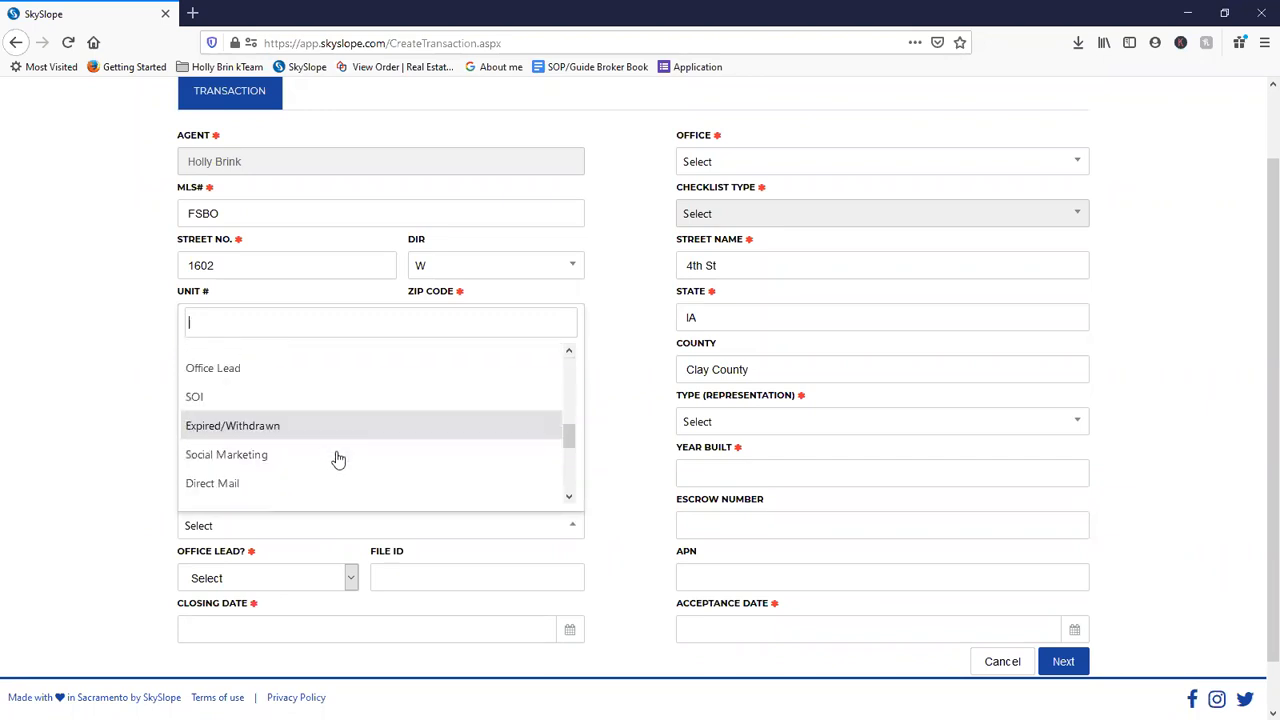
scroll(336, 460, "down", 4)
left_click(334, 470)
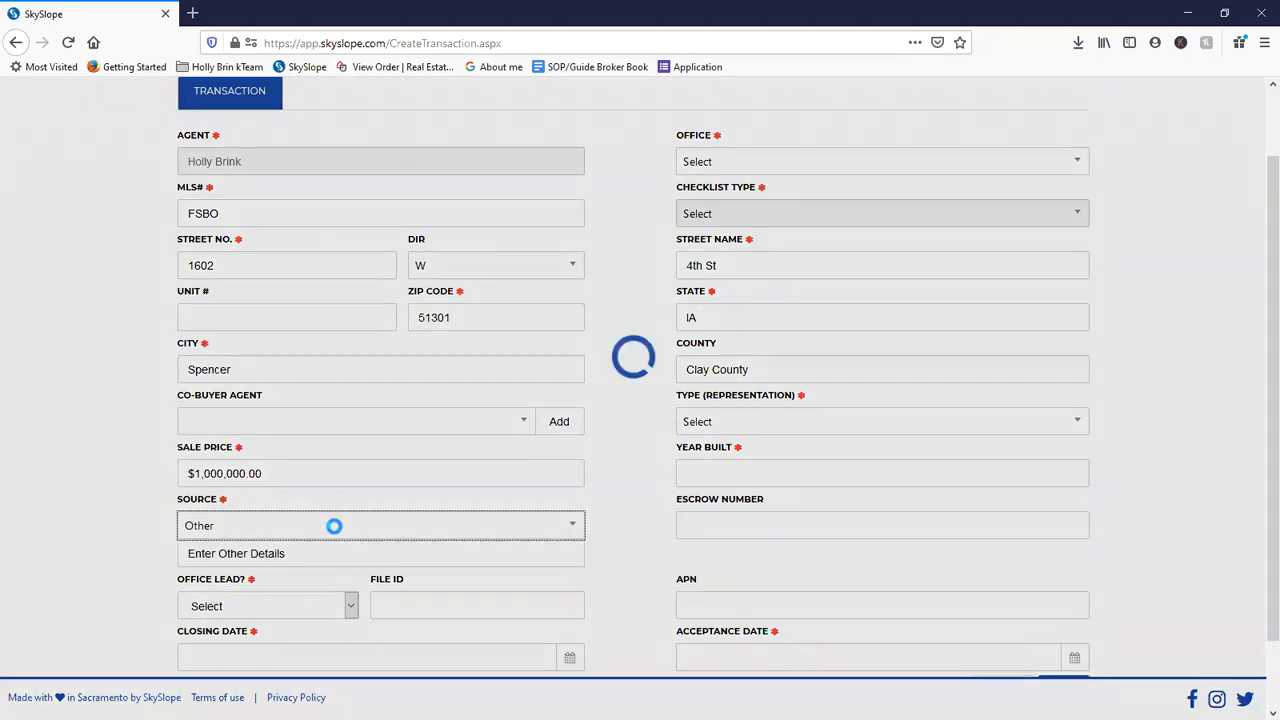
left_click(318, 552)
type("Self")
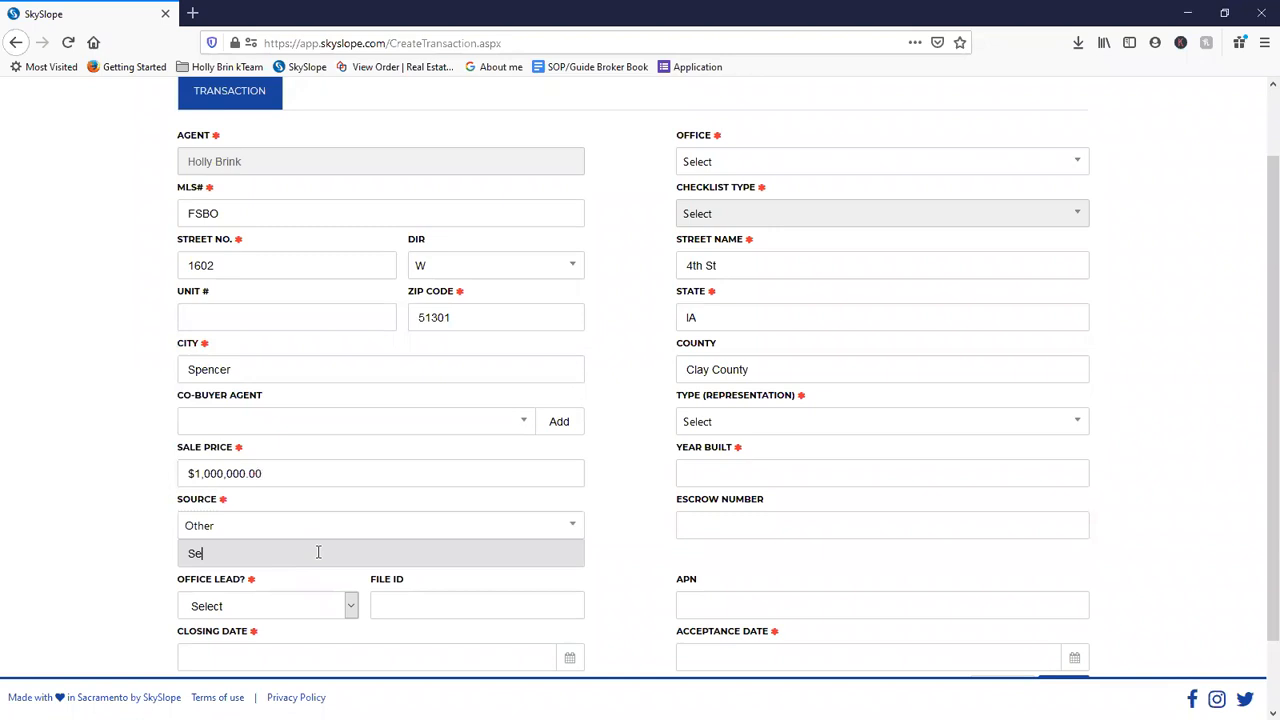
left_click(326, 606)
left_click(323, 650)
scroll(403, 637, "down", 2)
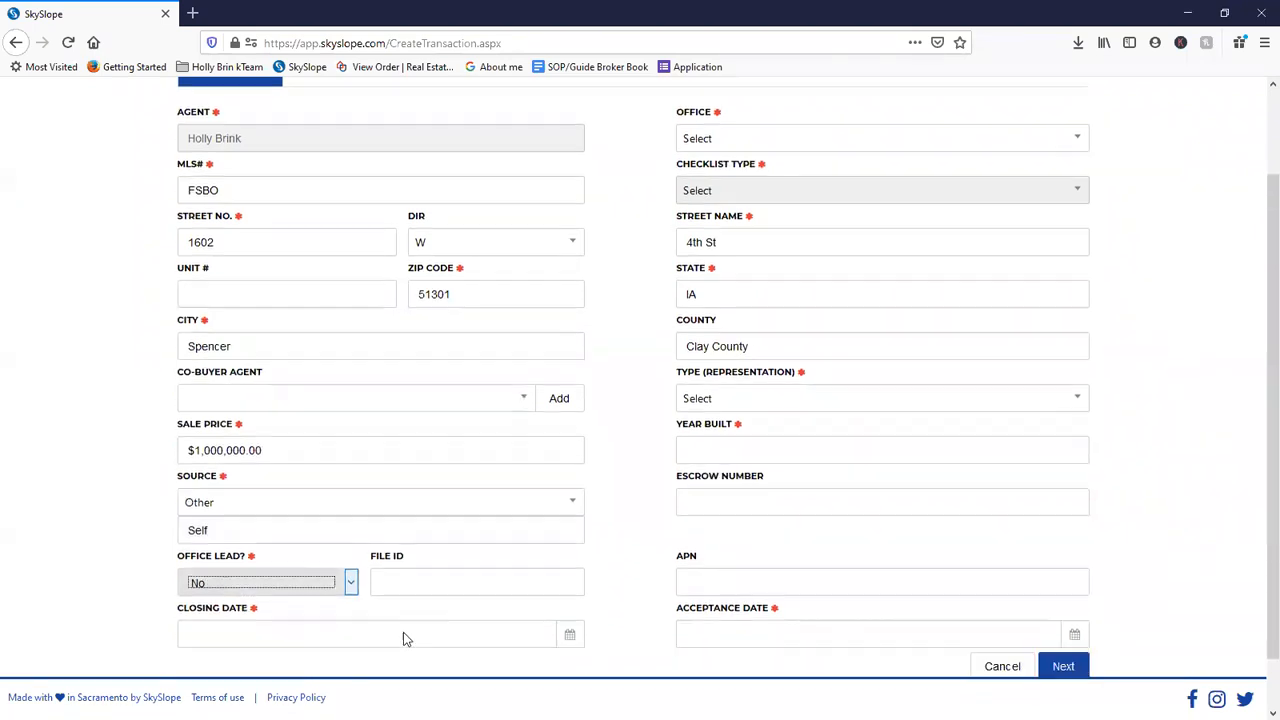
- Enter closing date 06/15/2020 and pick April 22, 2020 as the acceptance date
left_click(521, 578)
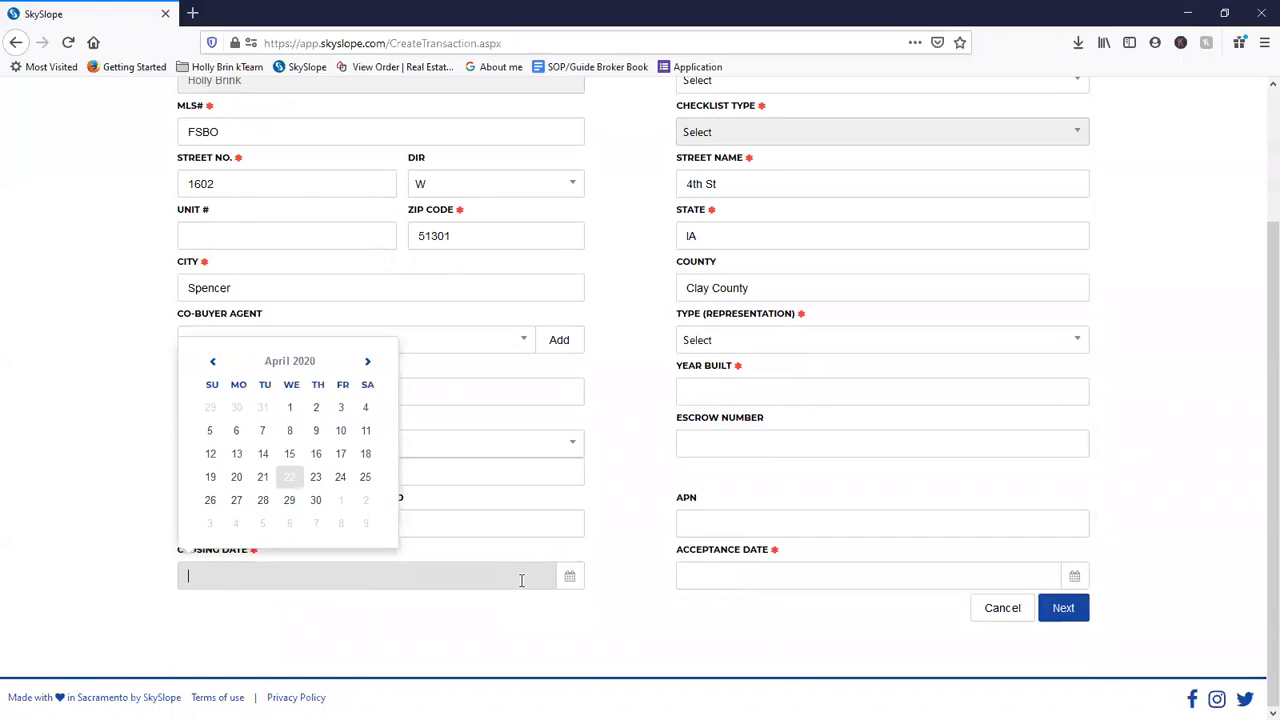
type("15")
key("BackSpace")
key("BackSpace")
type("06")
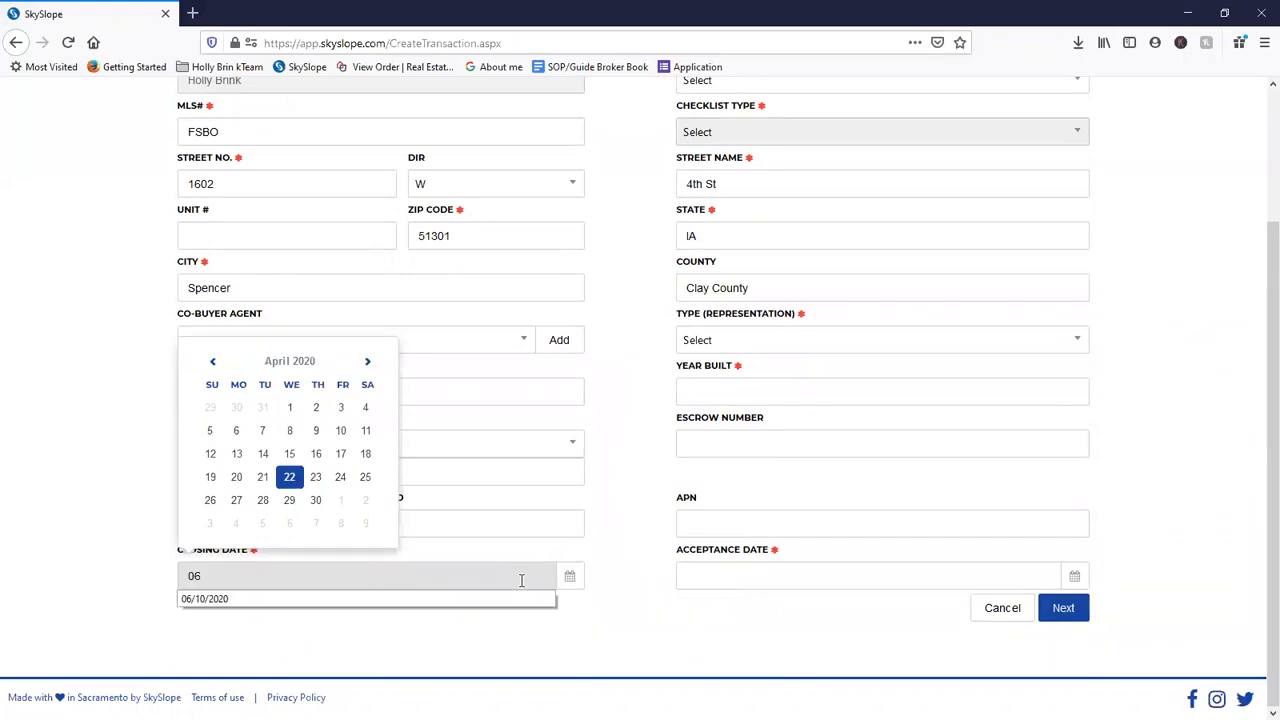
type("/15/2020")
key("Tab")
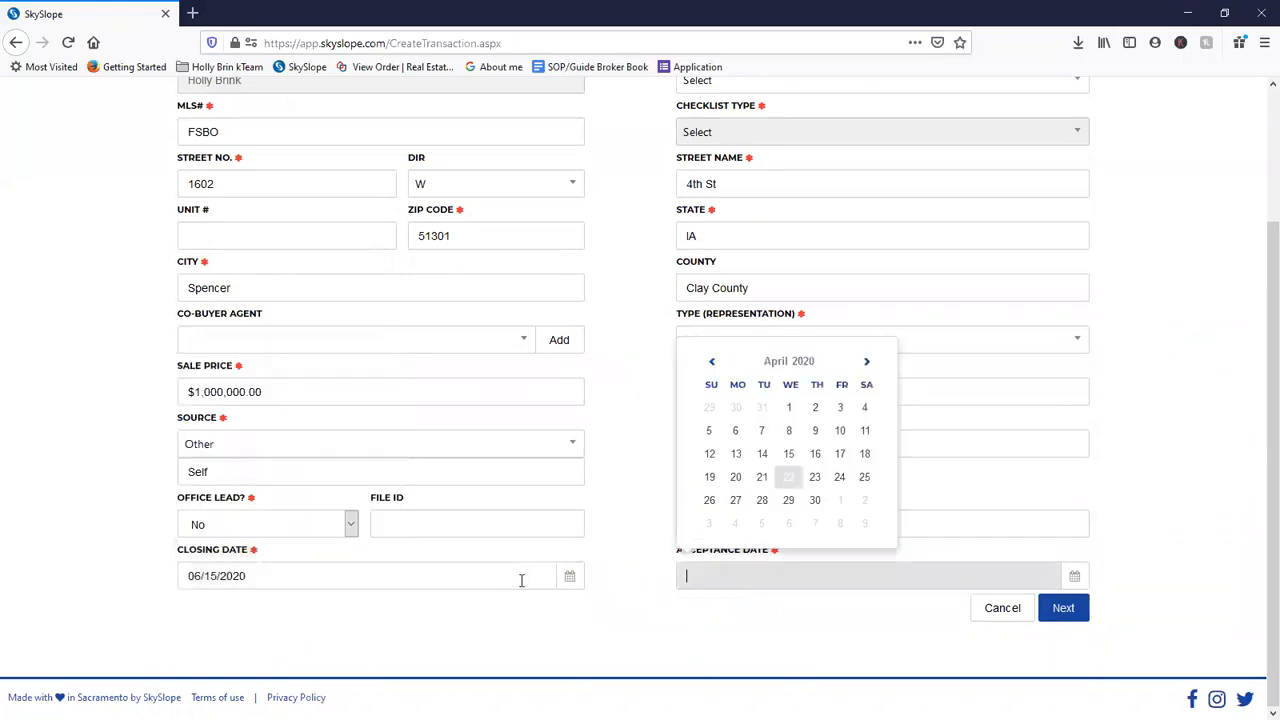
left_click(789, 477)
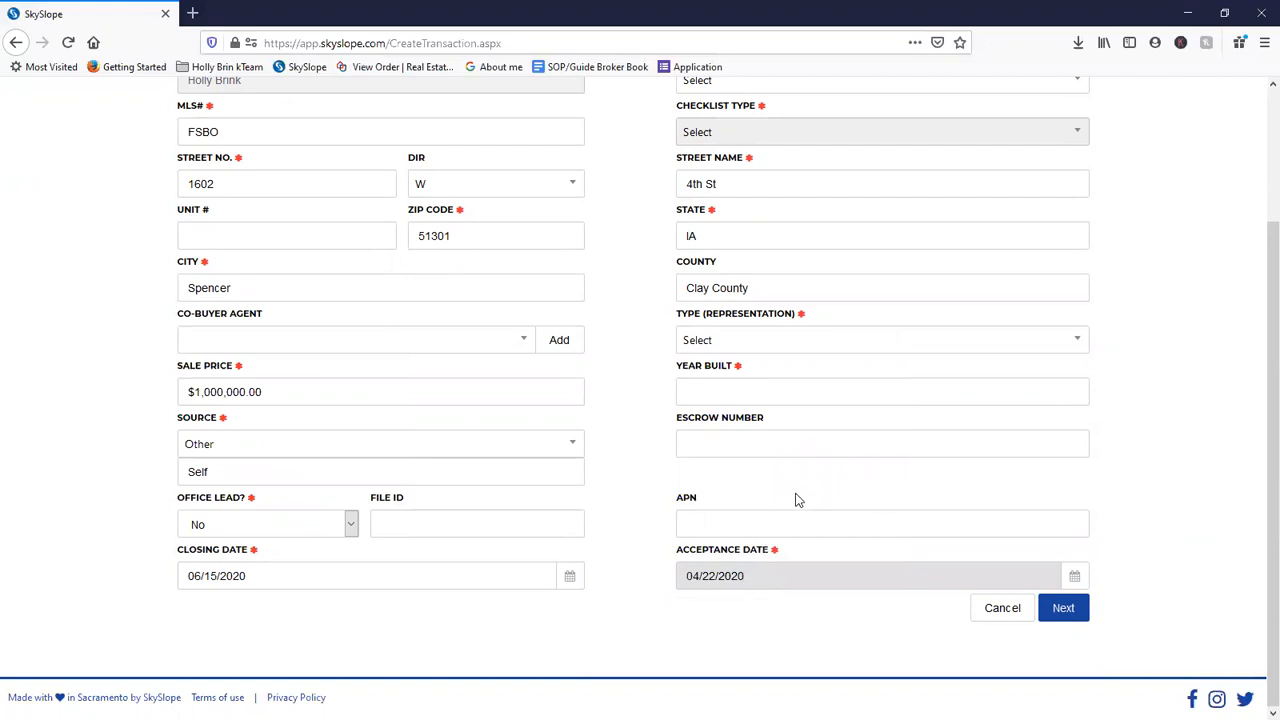
scroll(794, 506, "up", 3)
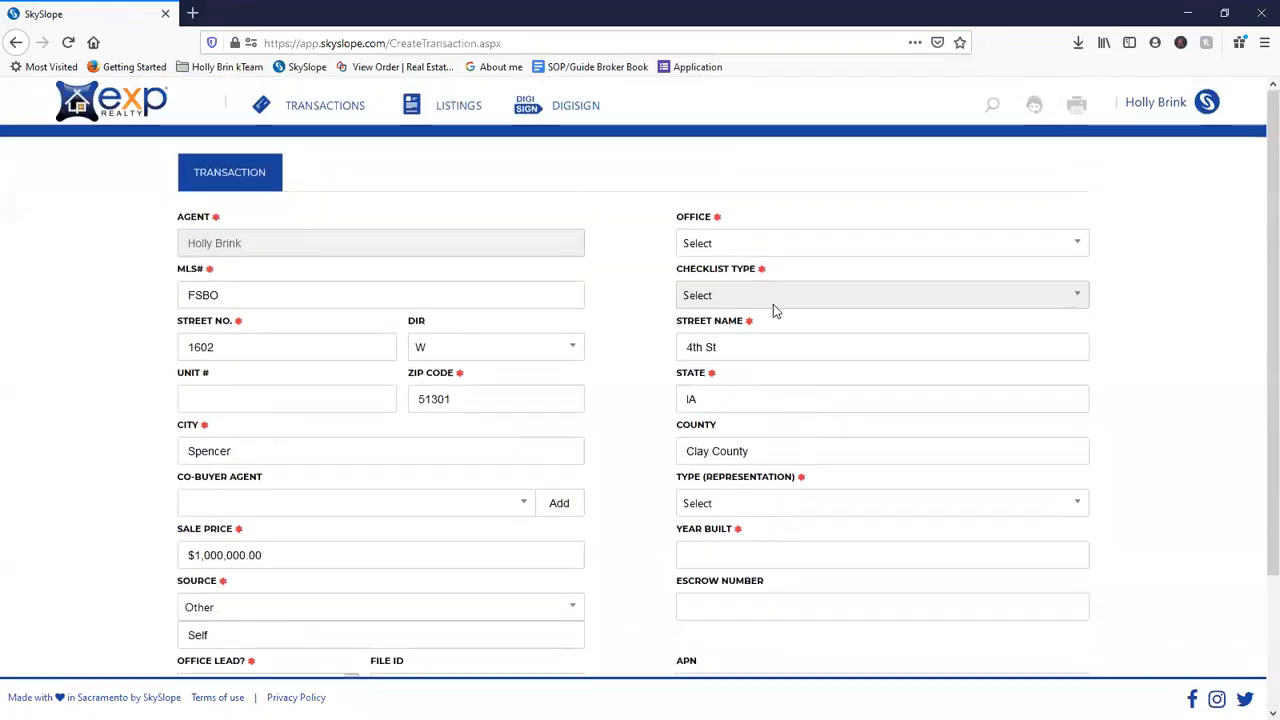
left_click(711, 248)
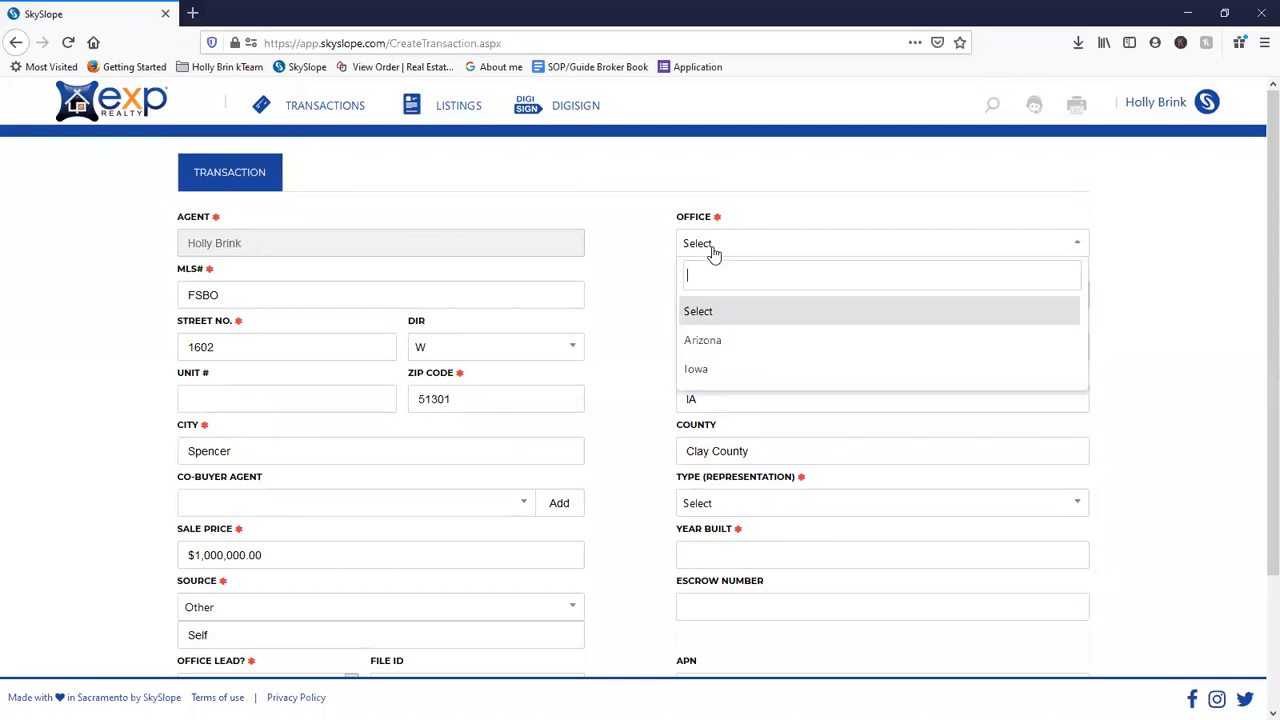
- Set Office to Iowa and browse the Checklist Type list for Broker's Price Opinion
left_click(725, 370)
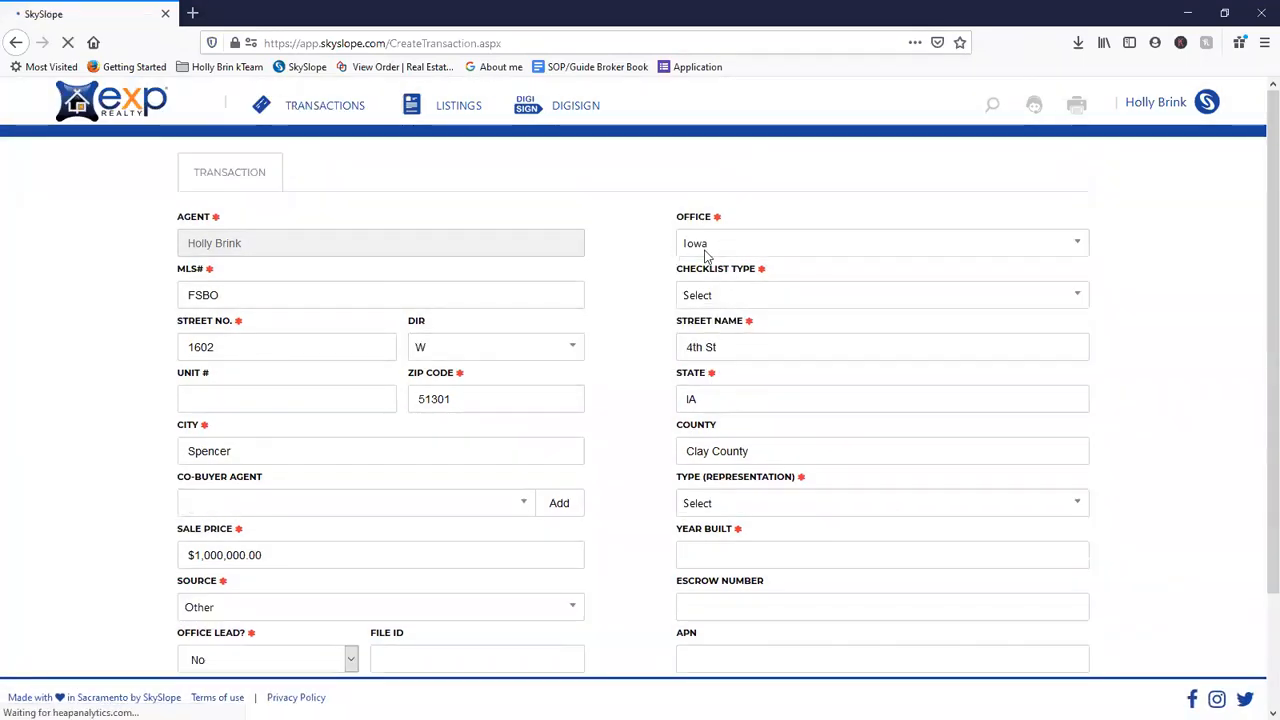
left_click(733, 303)
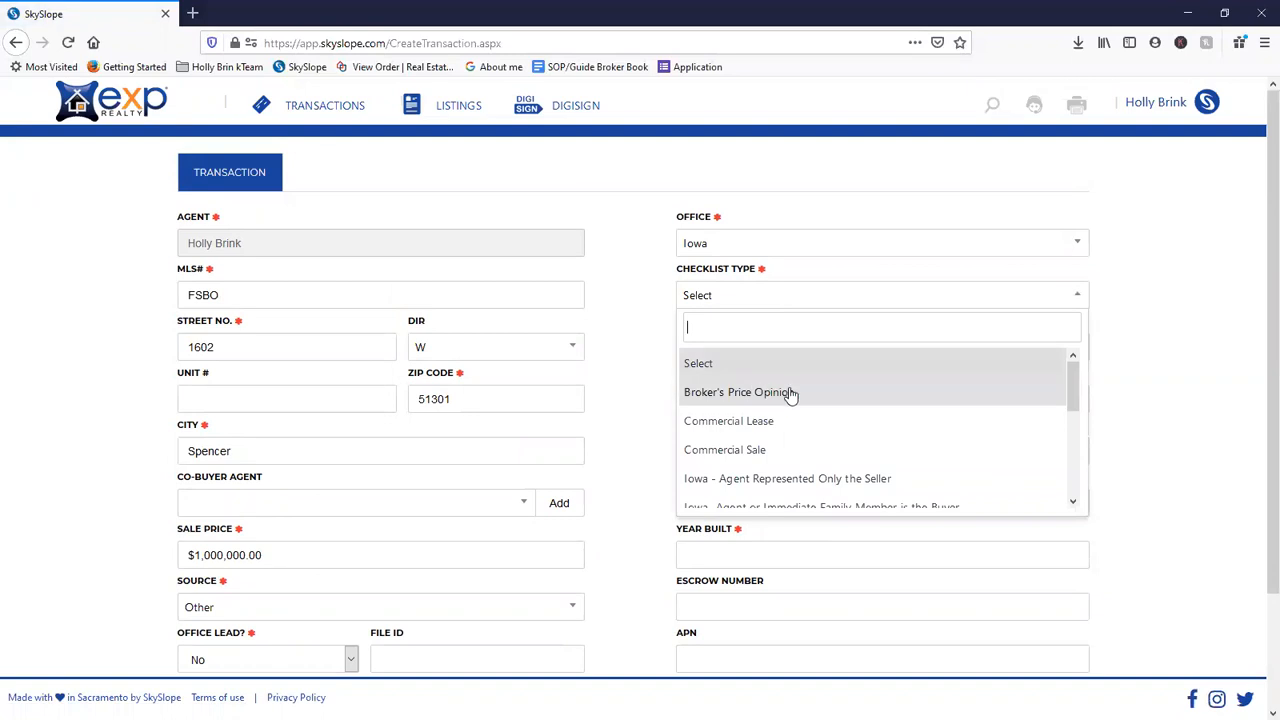
scroll(794, 397, "down", 5)
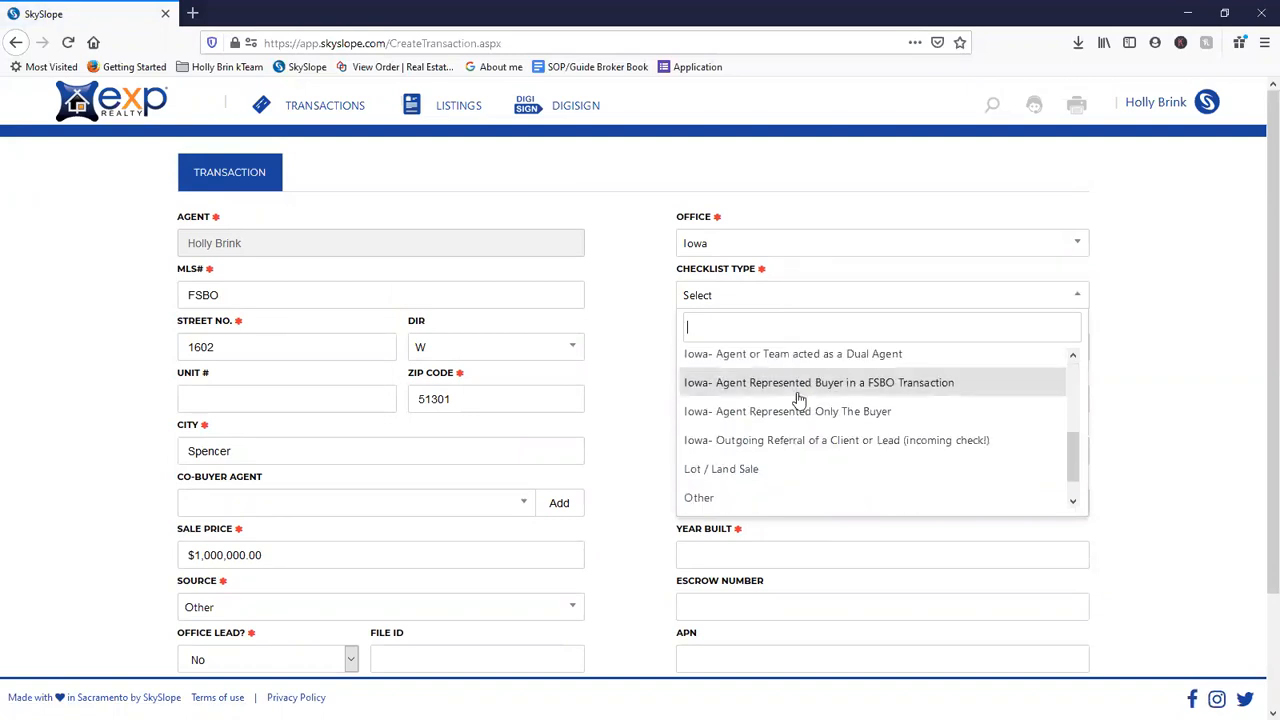
scroll(814, 437, "up", 5)
scroll(814, 409, "down", 6)
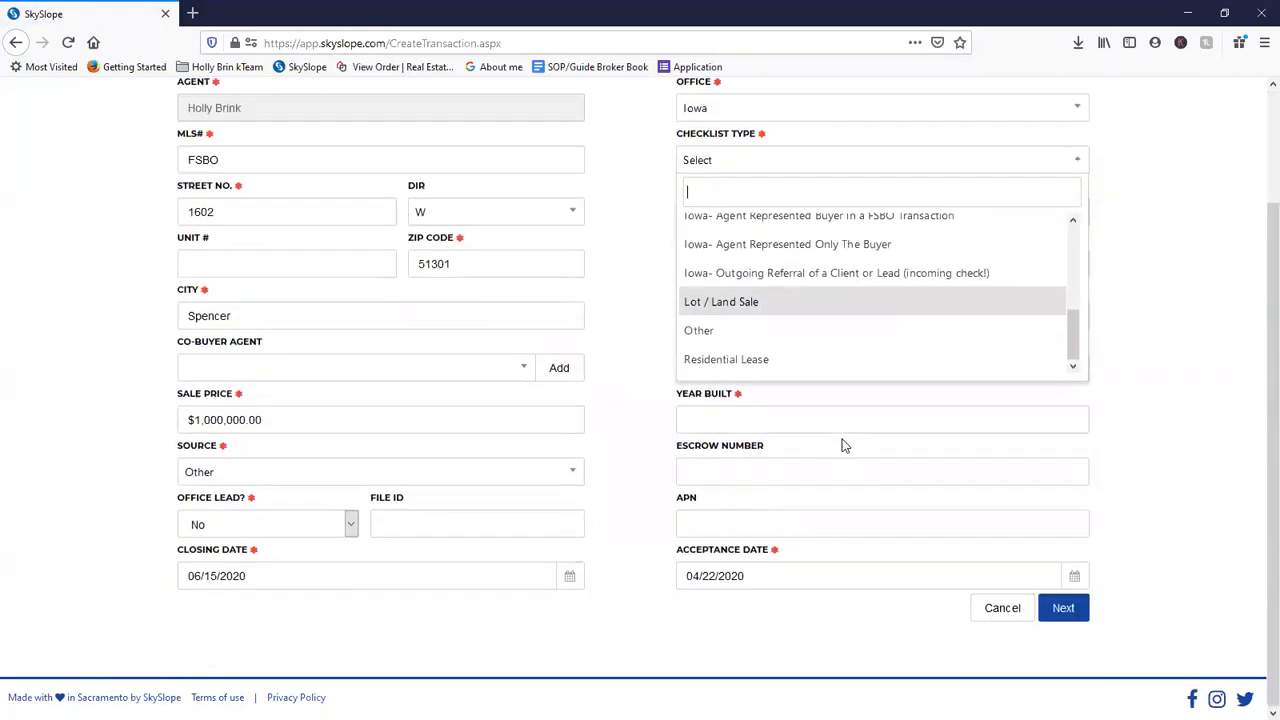
scroll(824, 325, "up", 5)
scroll(1206, 271, "up", 3)
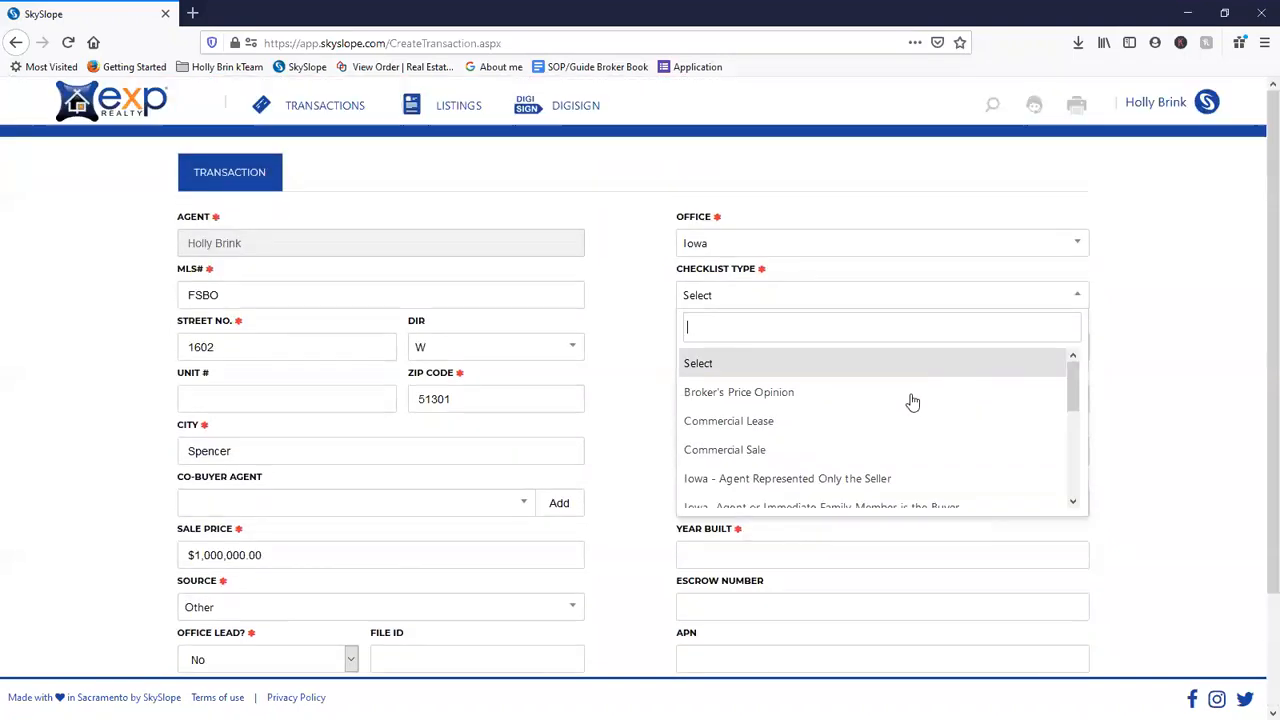
left_click(822, 402)
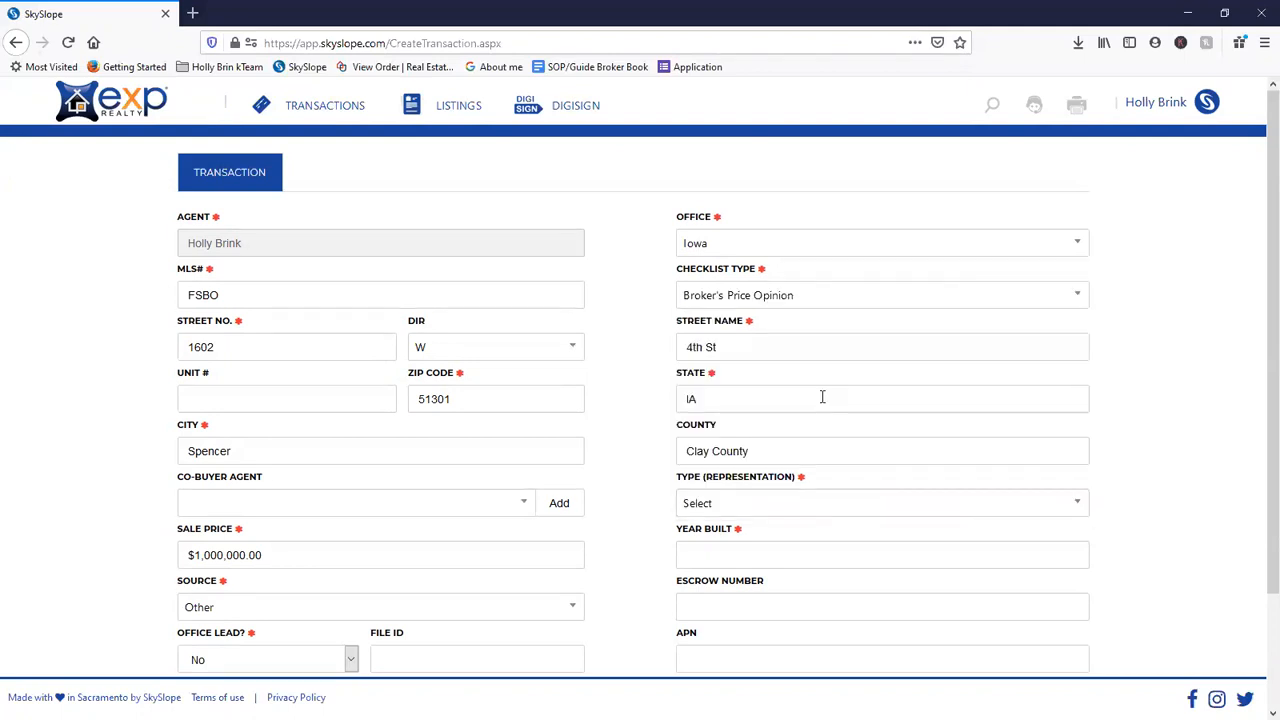
left_click(812, 306)
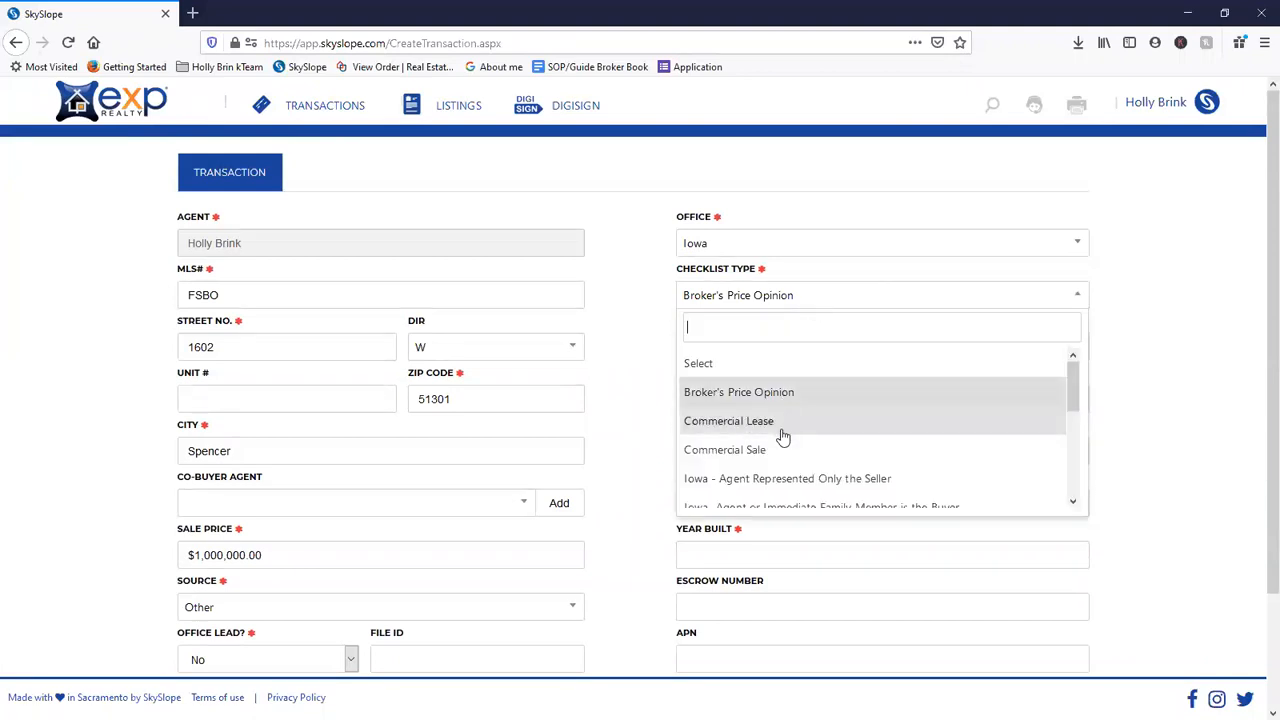
scroll(786, 451, "down", 2)
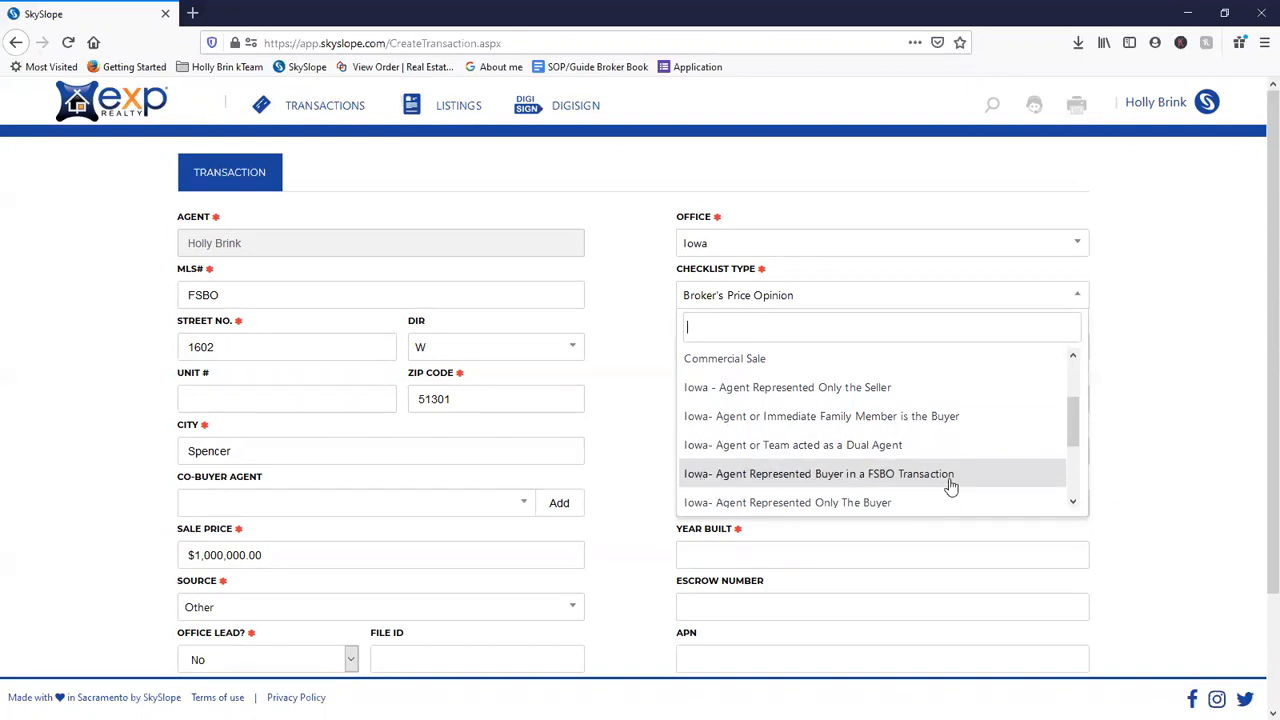
scroll(945, 460, "down", 2)
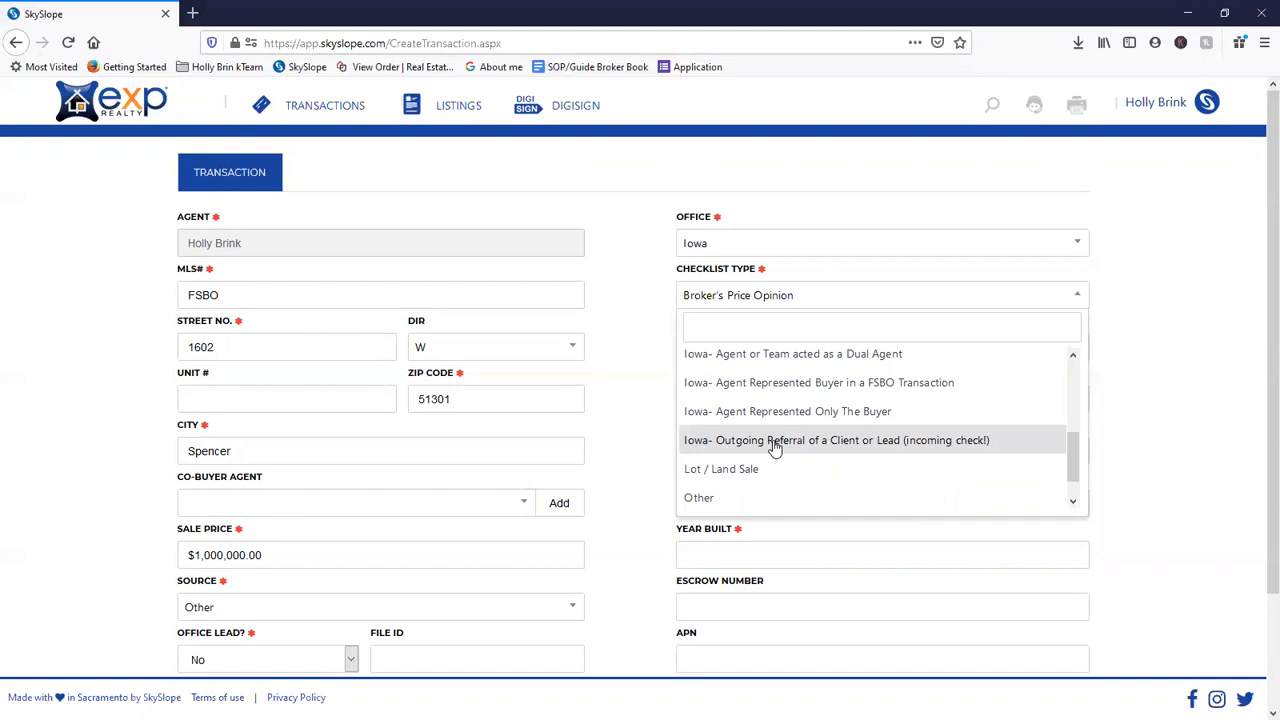
scroll(780, 497, "down", 3)
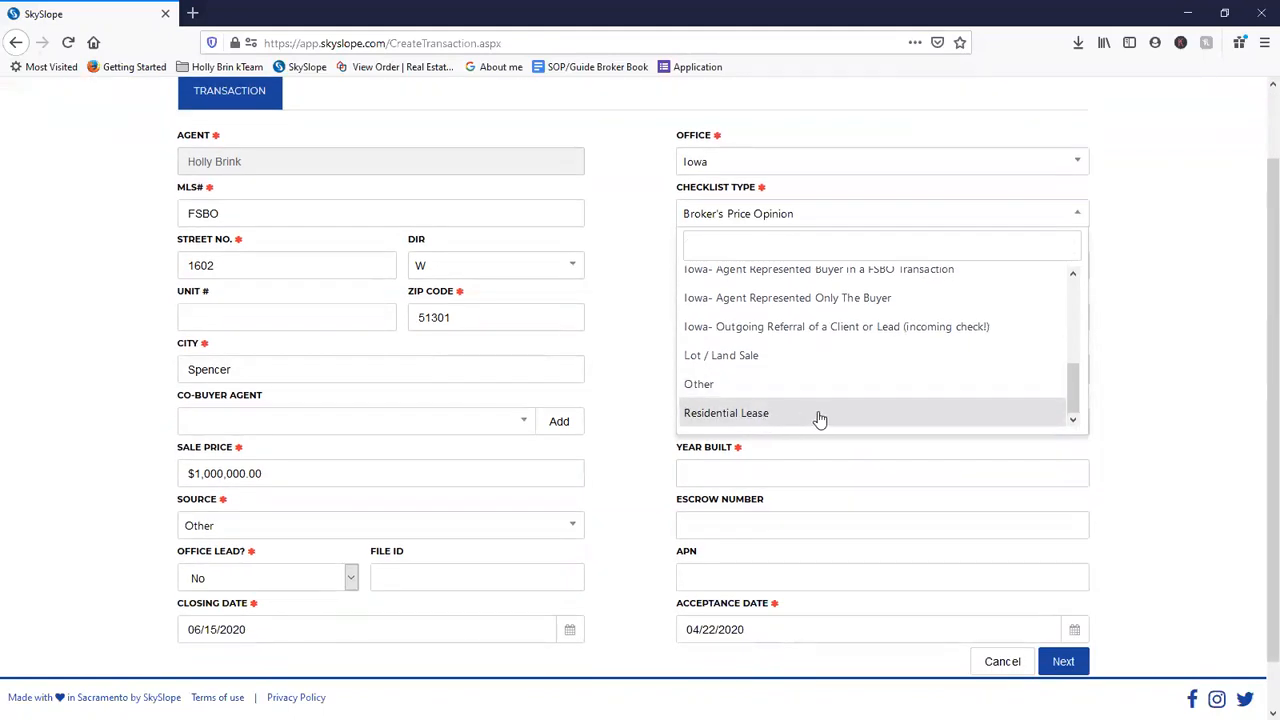
scroll(820, 418, "up", 5)
scroll(823, 415, "down", 1)
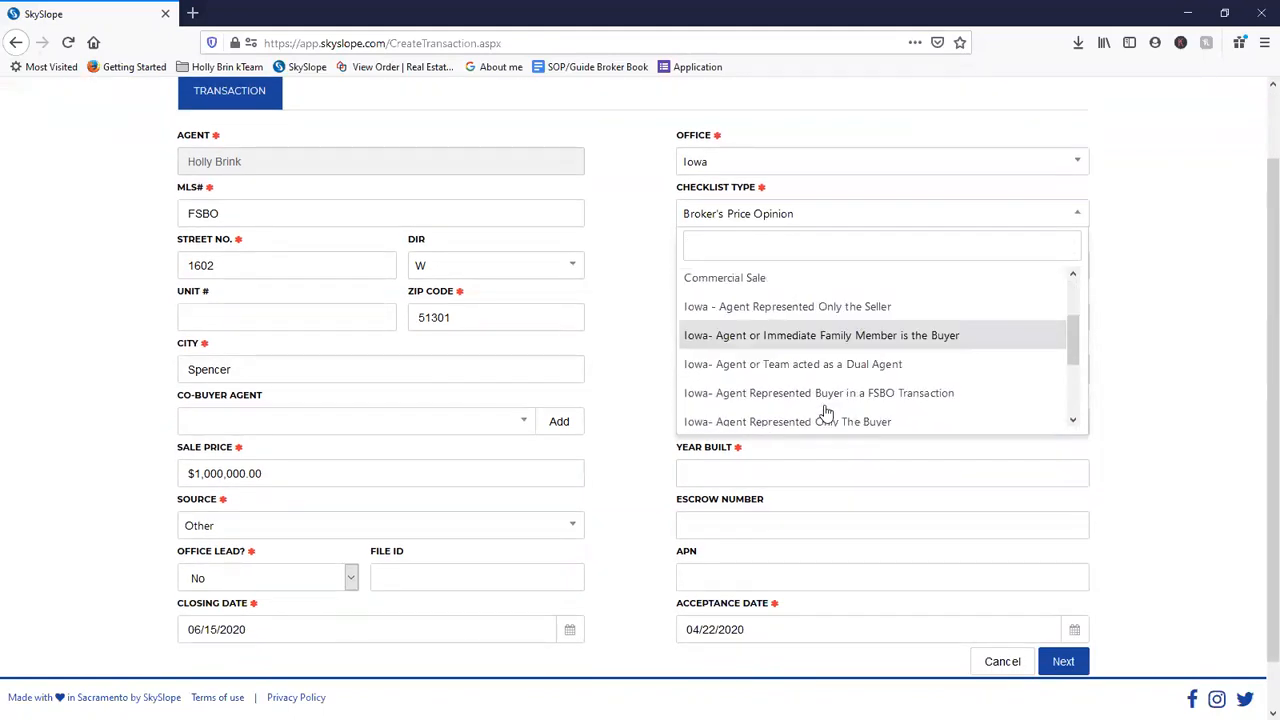
scroll(826, 413, "down", 3)
scroll(791, 411, "down", 1)
scroll(786, 334, "up", 5)
scroll(777, 438, "up", 2)
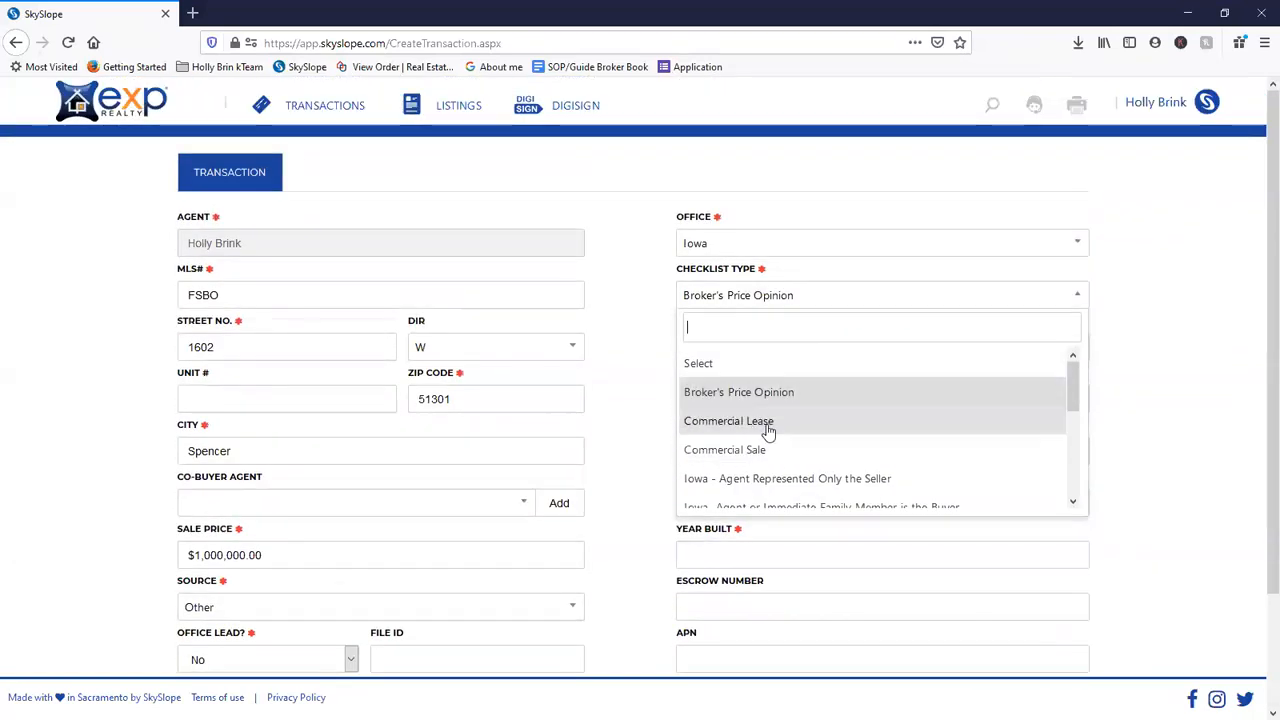
scroll(771, 466, "down", 4)
scroll(805, 460, "down", 2)
scroll(806, 420, "up", 6)
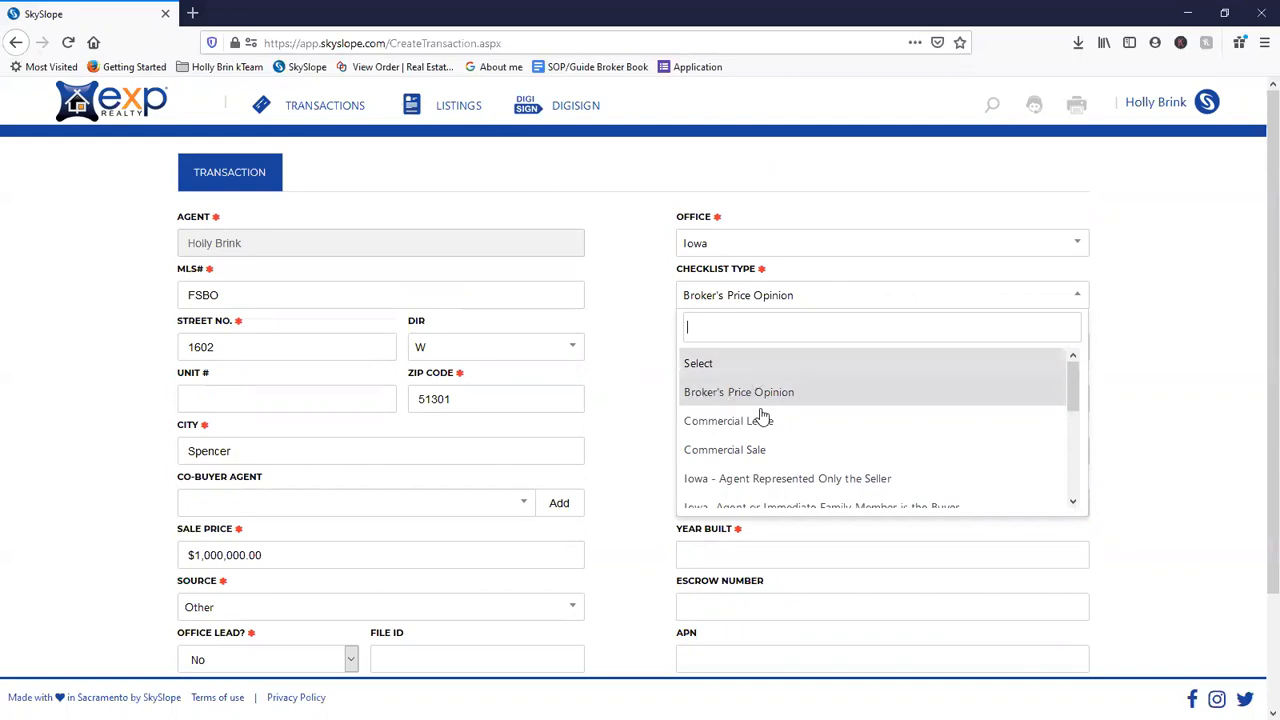
left_click(631, 429)
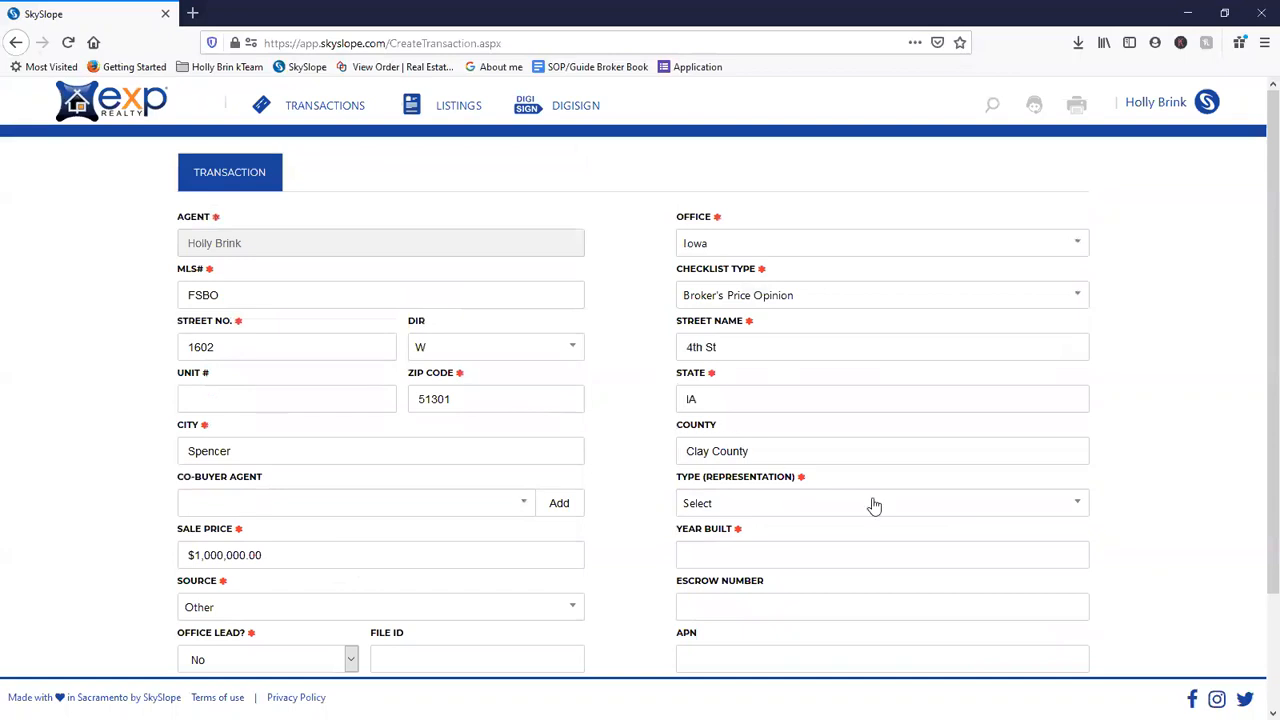
- Set representation type to Purchase / Tenant, year built 1900, and submit the property details
left_click(808, 503)
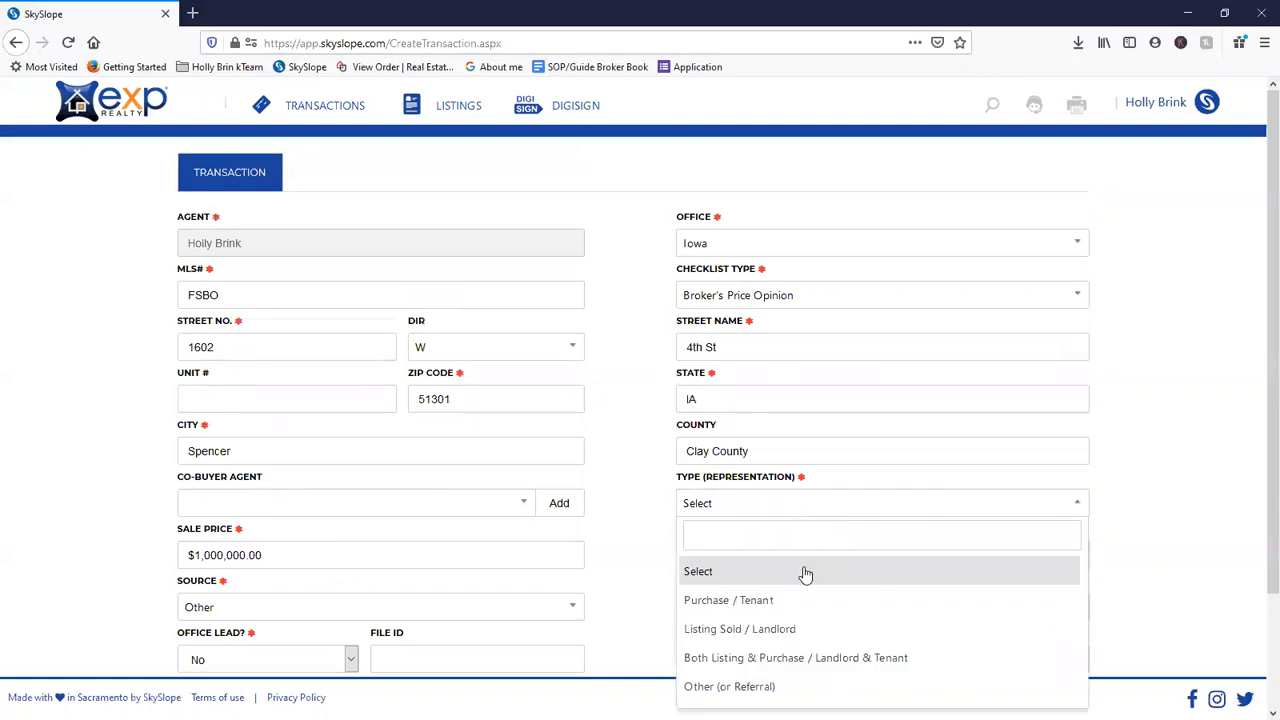
scroll(797, 560, "down", 1)
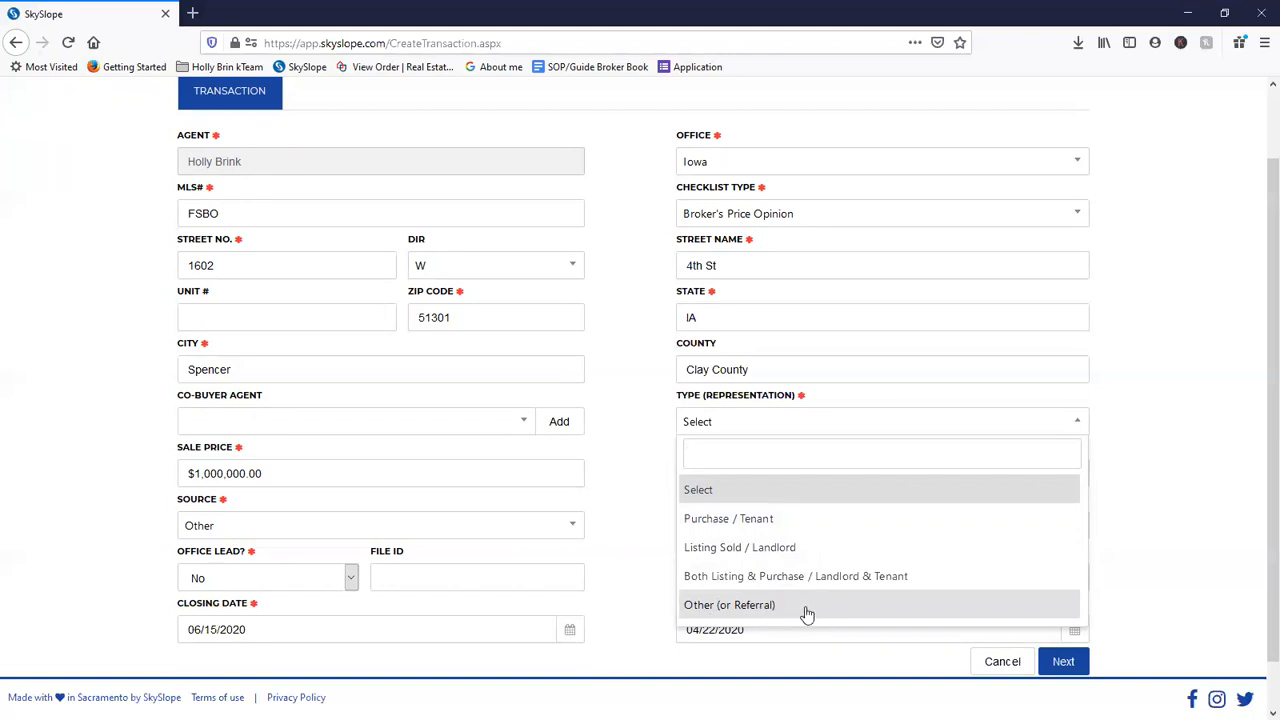
left_click(652, 545)
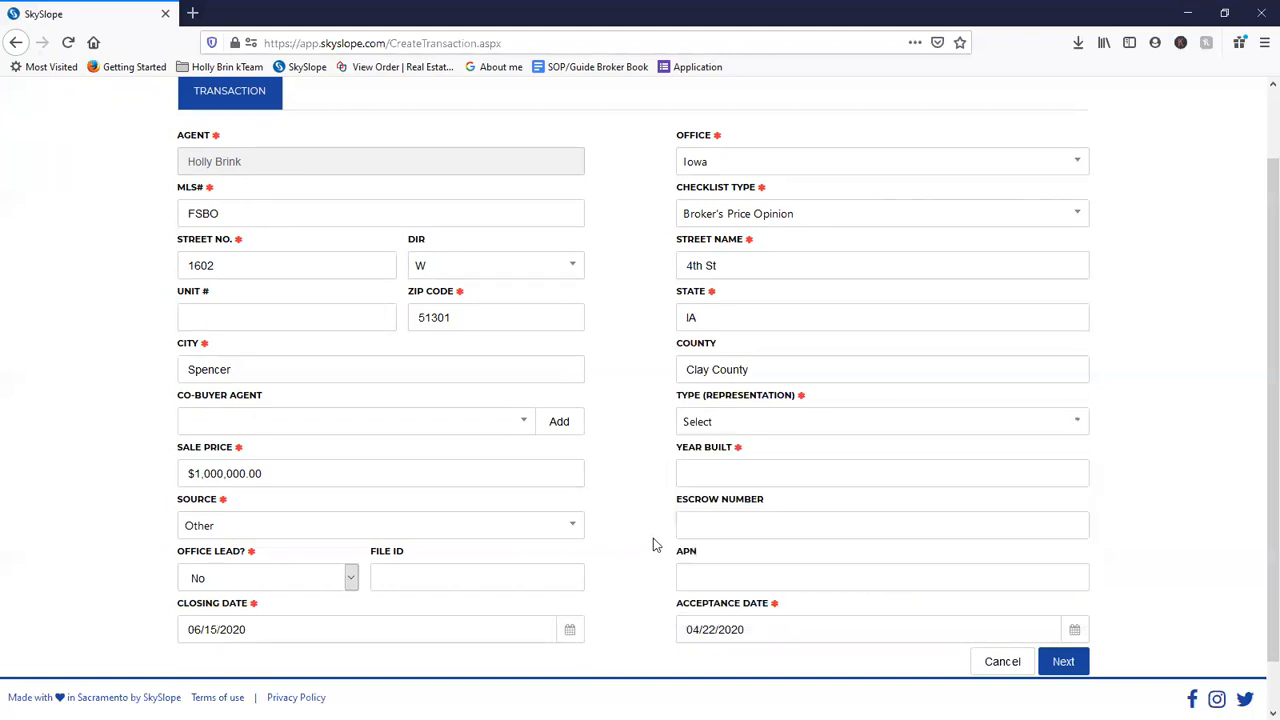
left_click(718, 424)
left_click(718, 424)
scroll(757, 590, "down", 1)
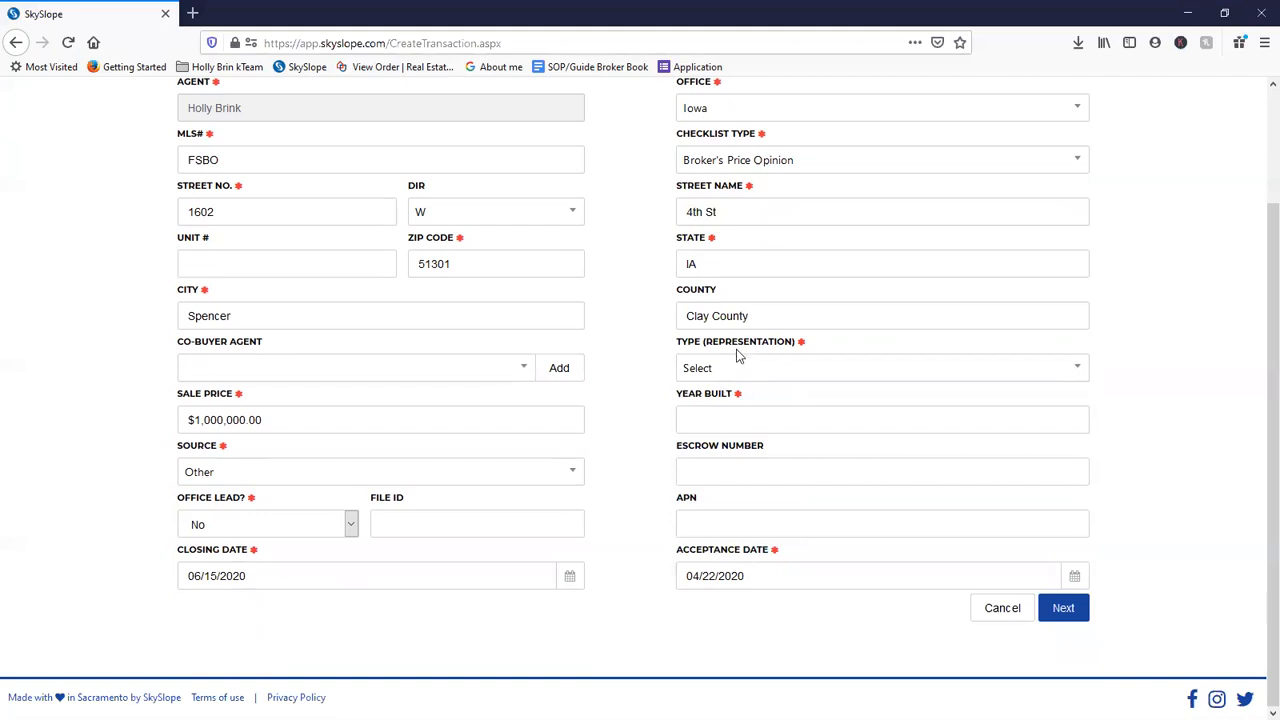
left_click(728, 378)
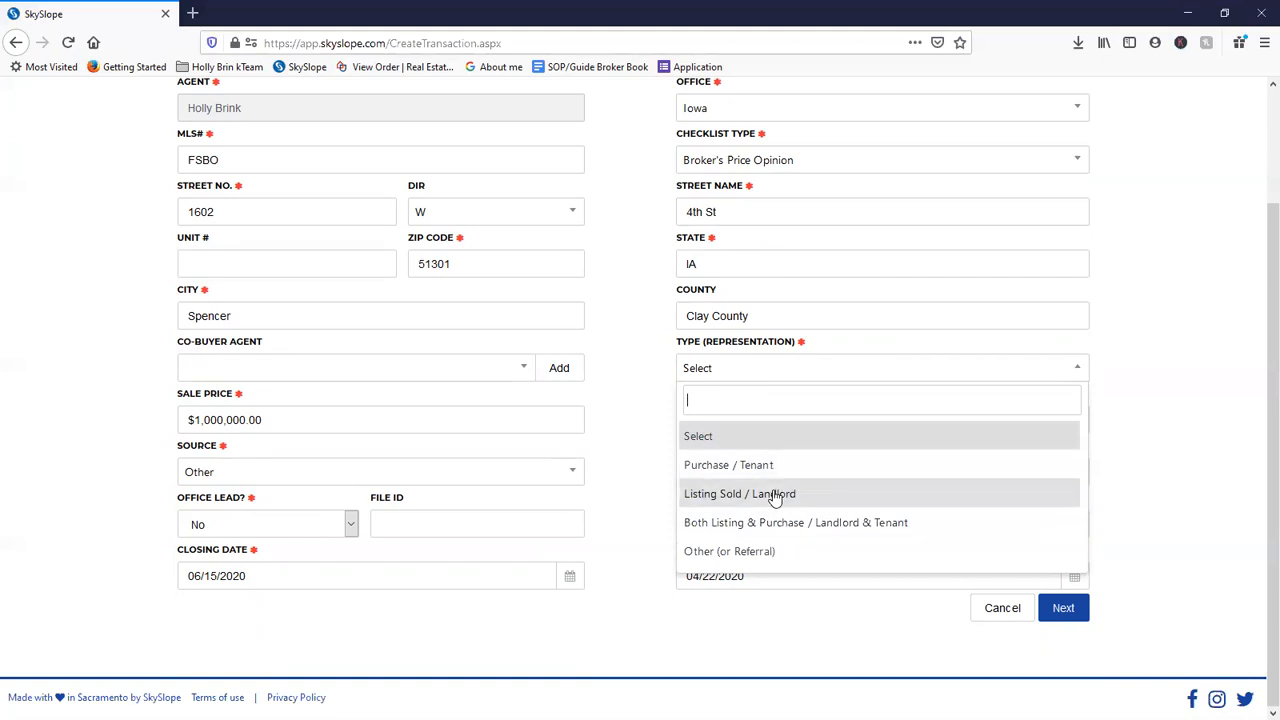
left_click(771, 466)
left_click(761, 416)
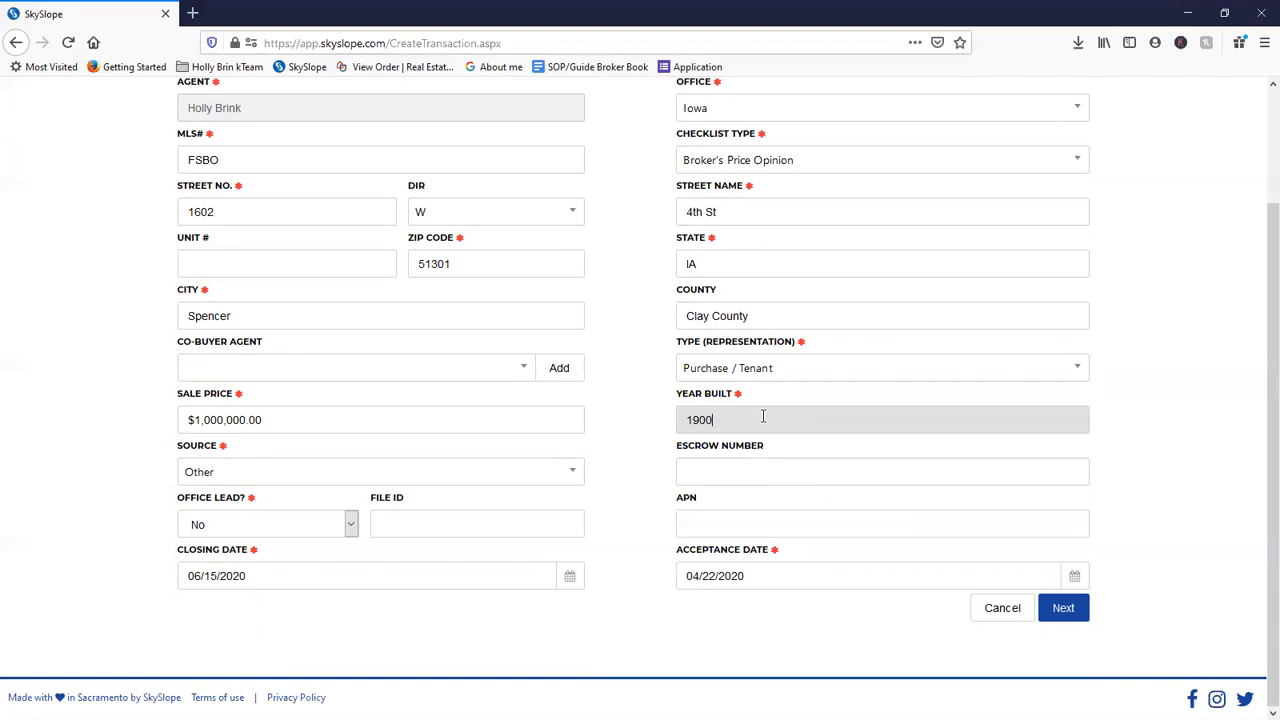
left_click(1064, 614)
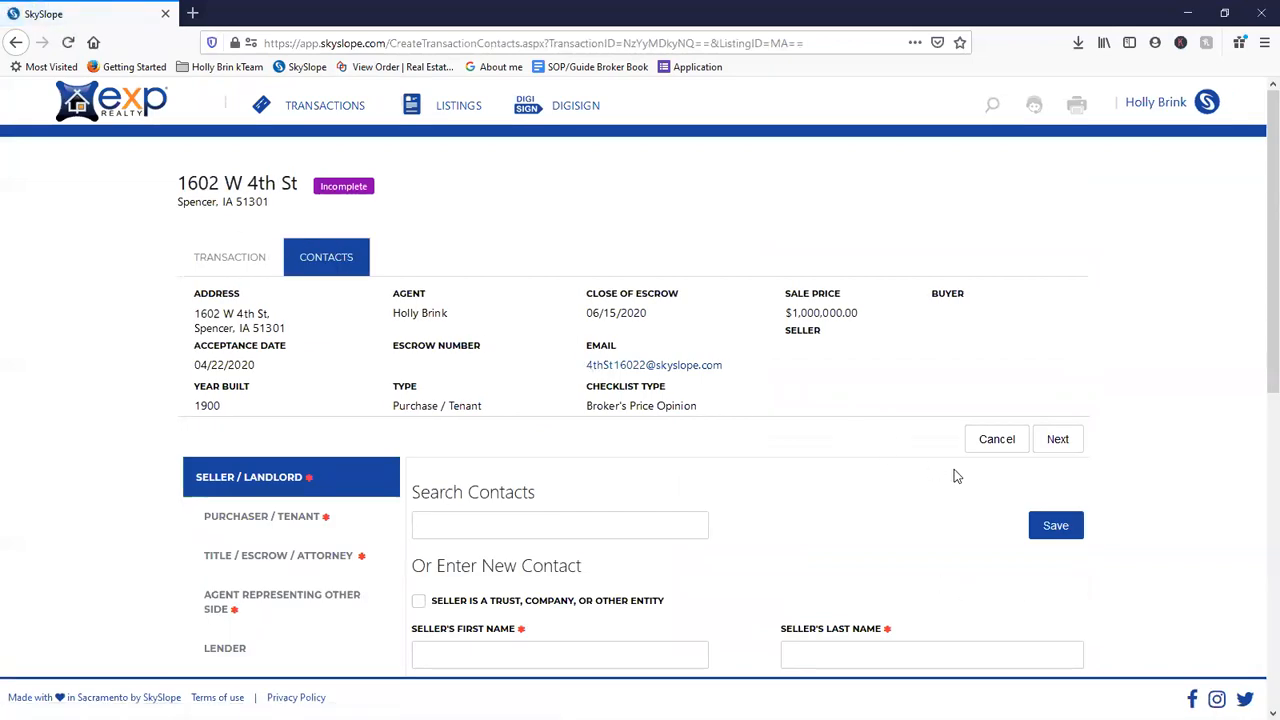
- Scroll through the blank Seller / Landlord contact form to review its fields
scroll(460, 452, "down", 3)
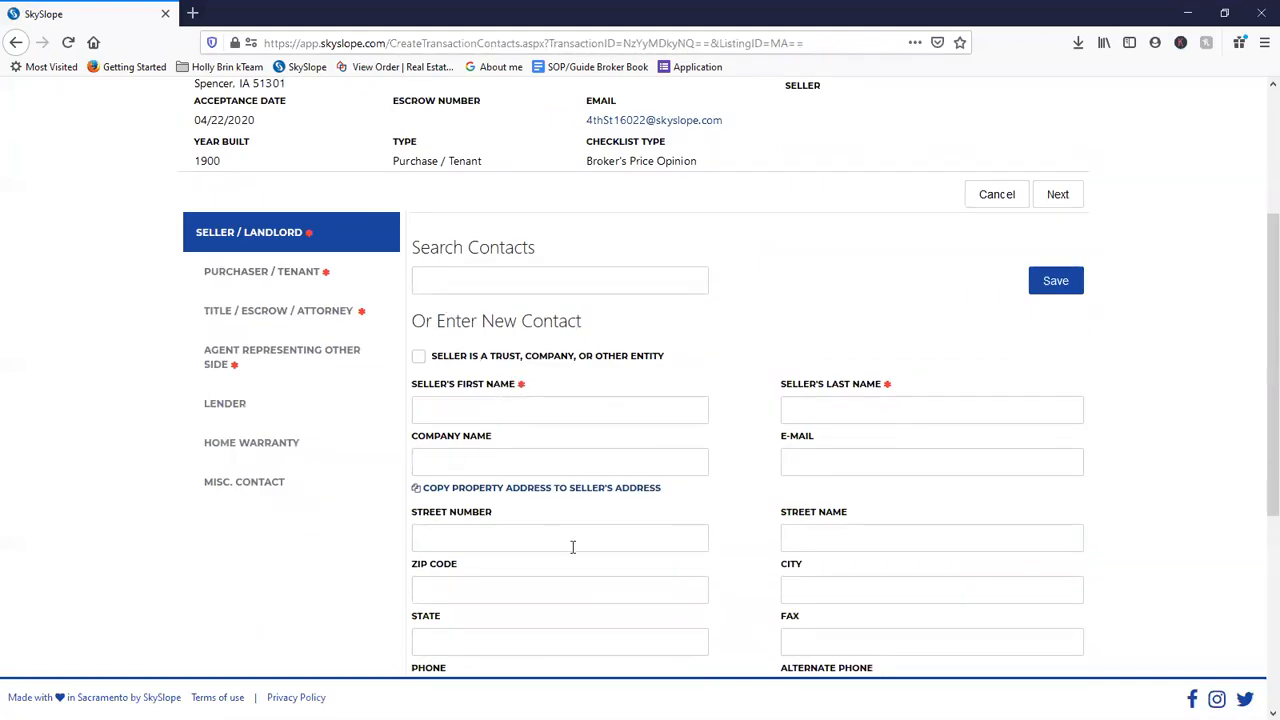
scroll(572, 546, "down", 3)
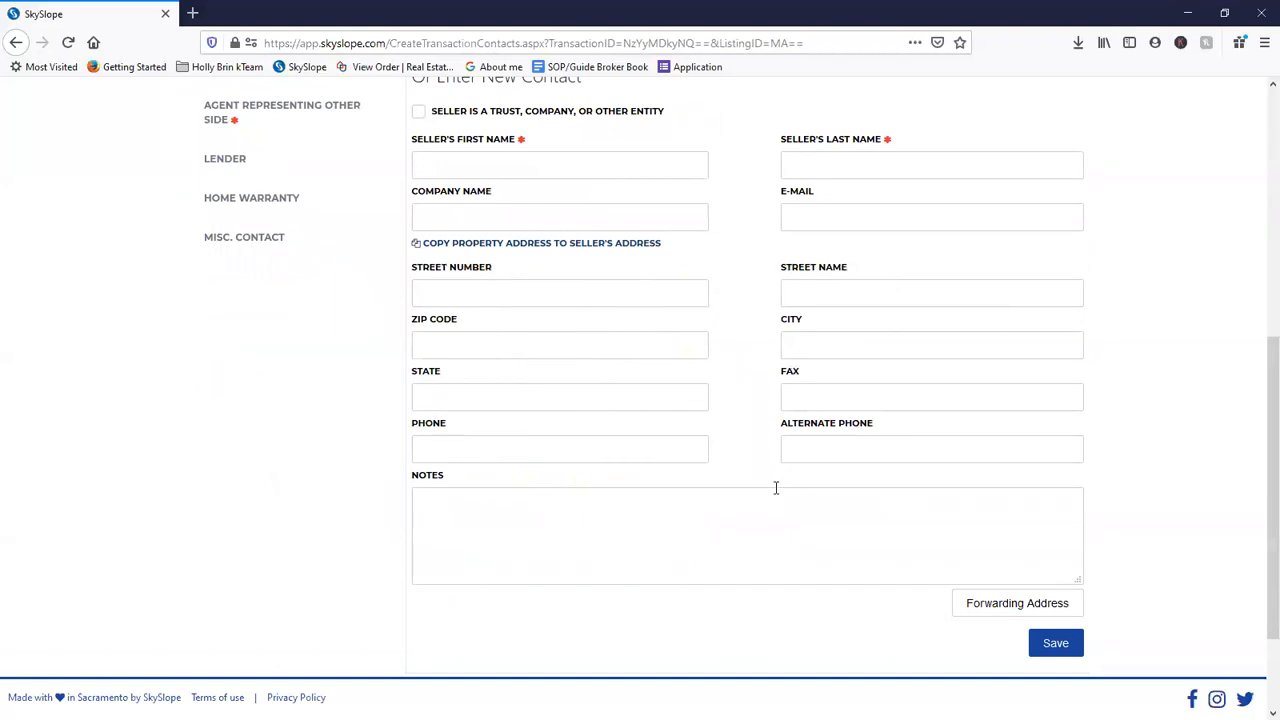
scroll(563, 271, "up", 2)
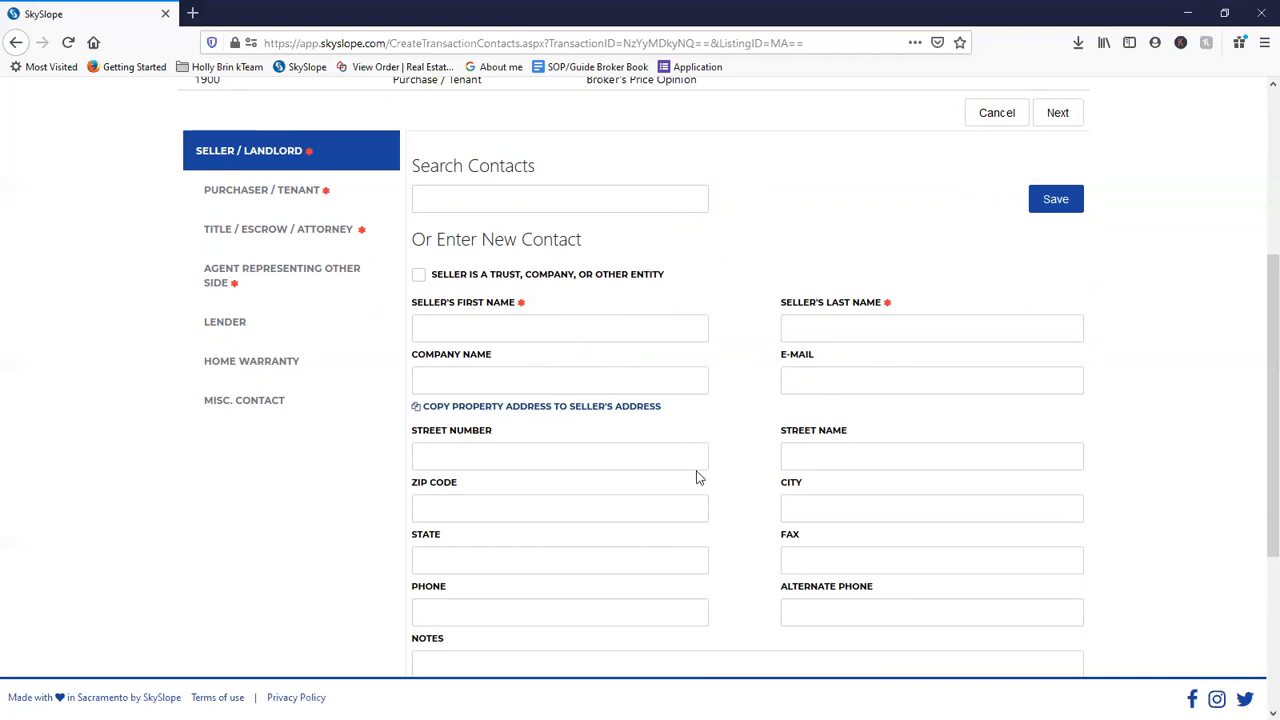
scroll(698, 478, "down", 3)
scroll(689, 469, "up", 3)
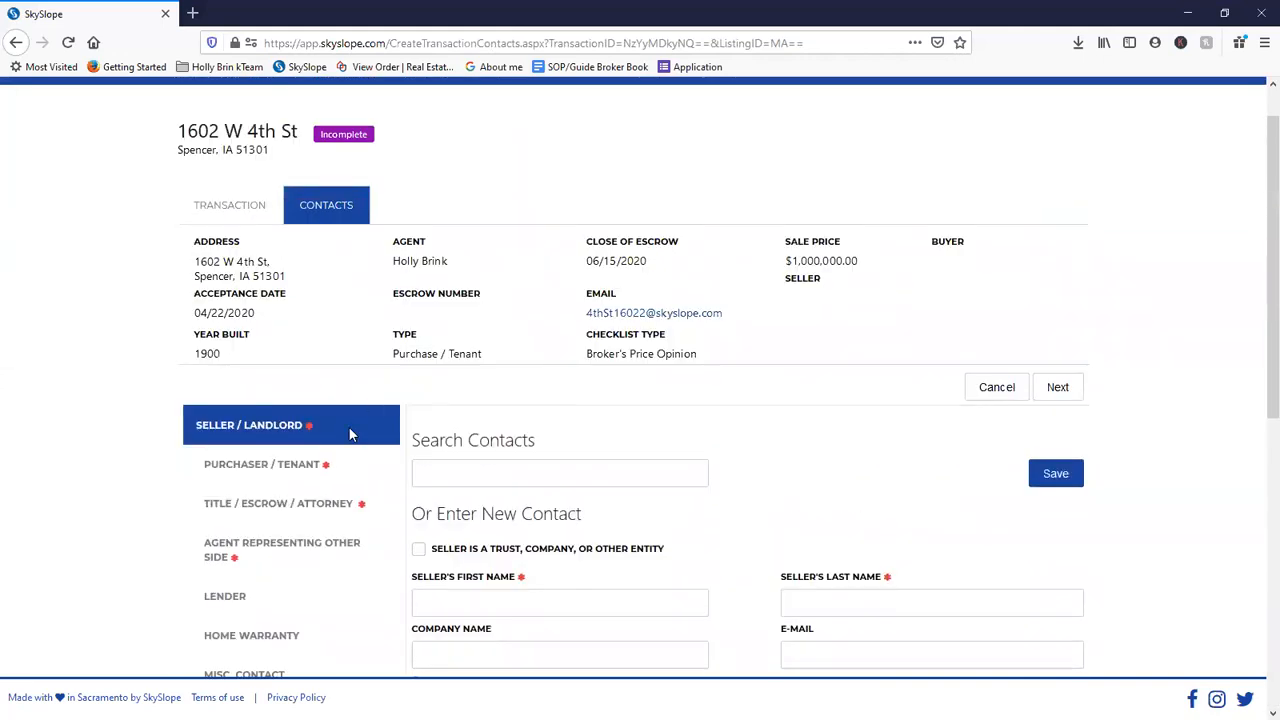
- Try moving to Purchaser / Tenant, then copy the entity option's label text
left_click(338, 466)
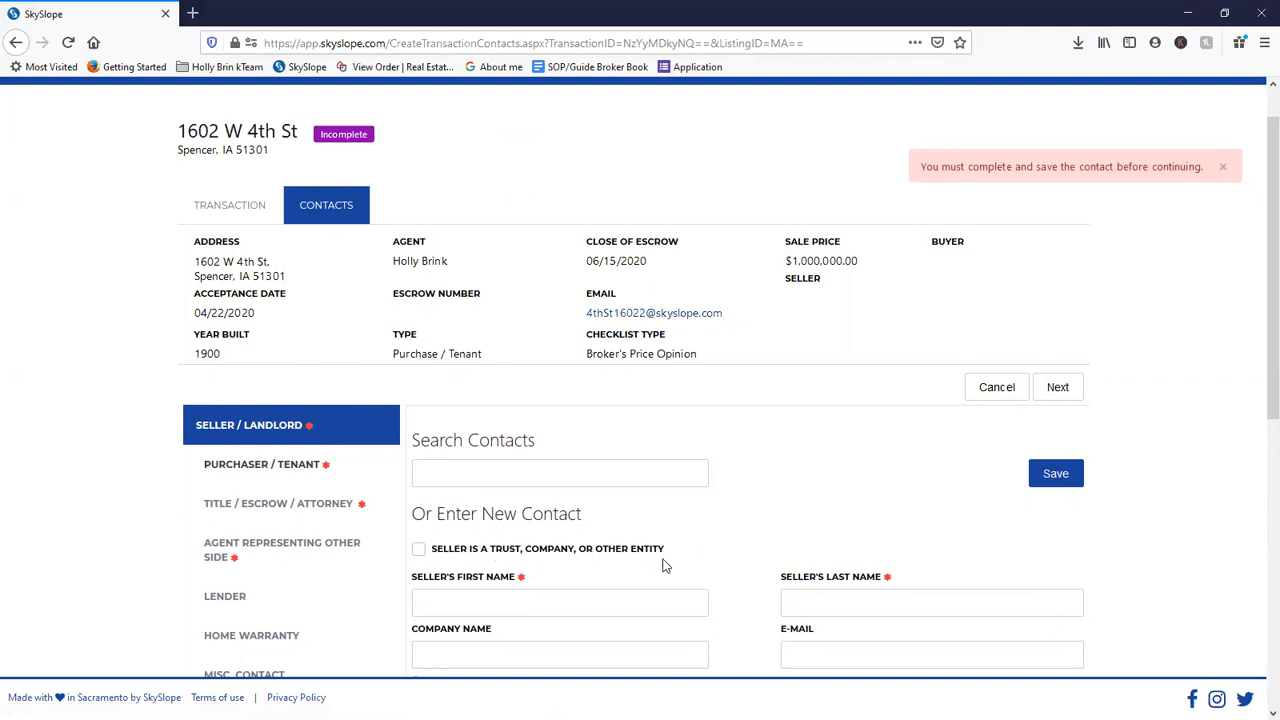
left_click_drag(672, 553, 435, 558)
right_click(435, 558)
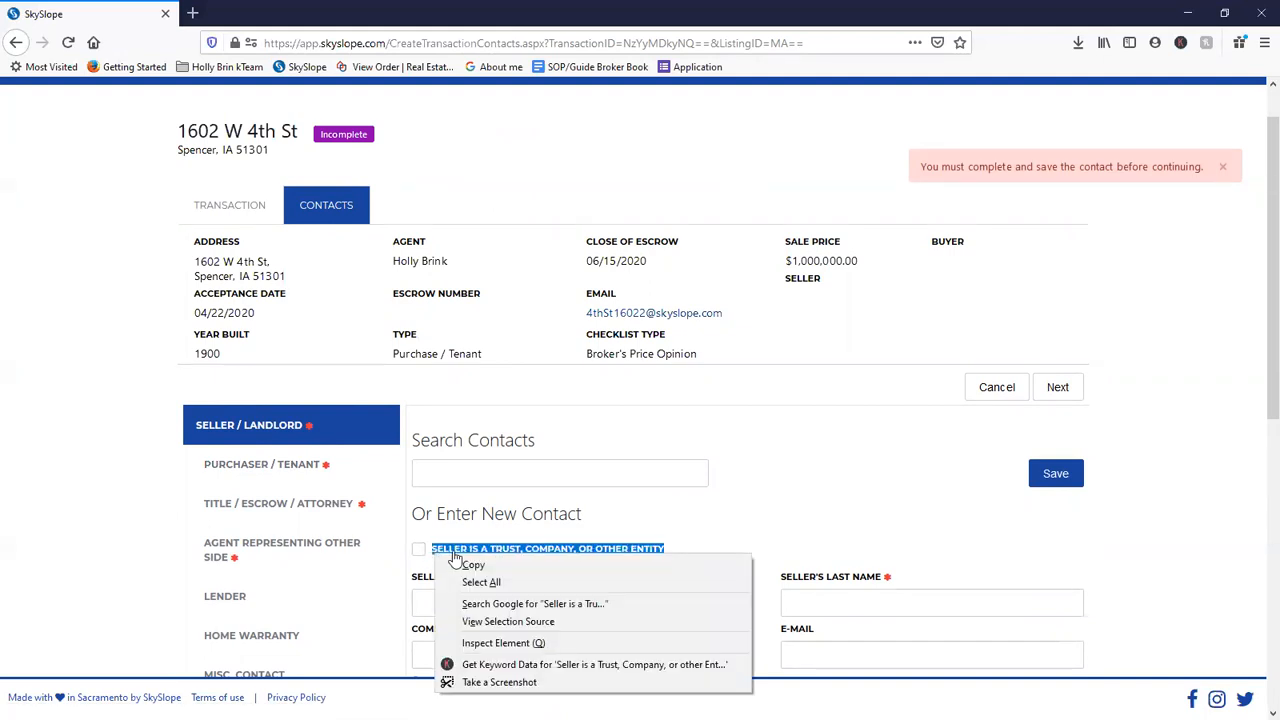
left_click(462, 565)
left_click(427, 562)
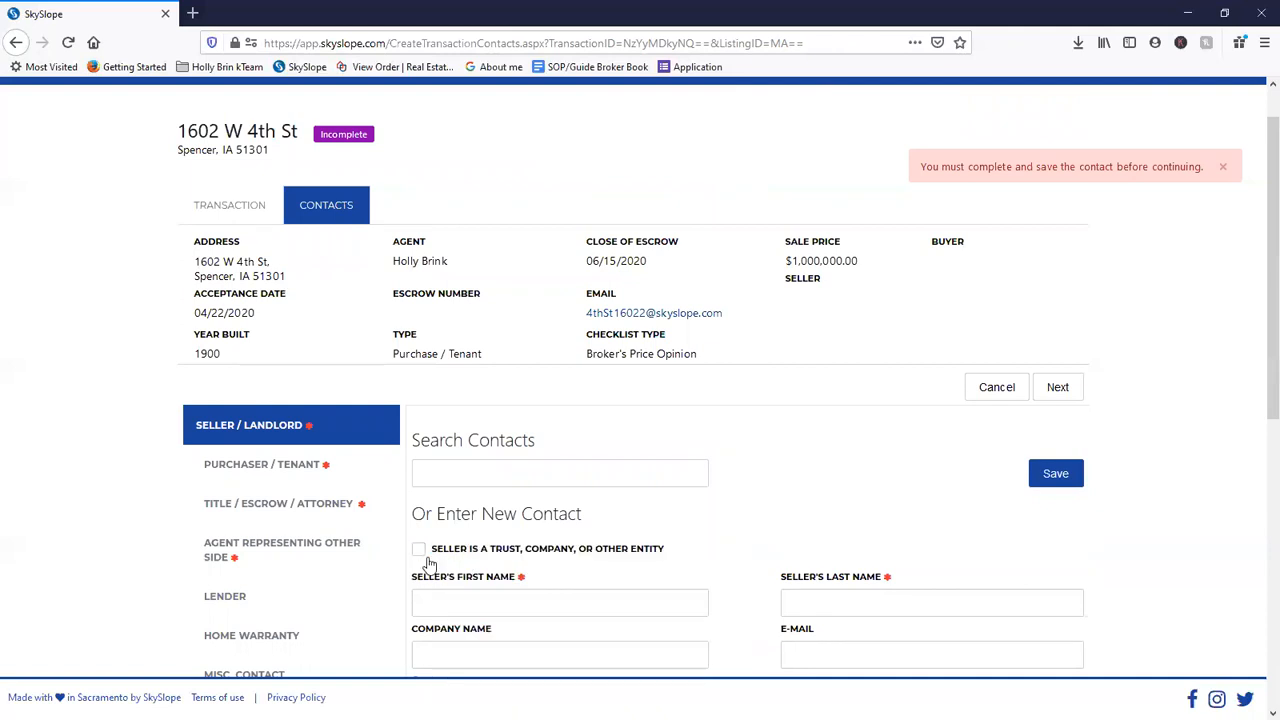
- Tick 'Seller is a trust, company, or other entity' and focus Company Name
scroll(425, 550, "down", 3)
left_click(419, 386)
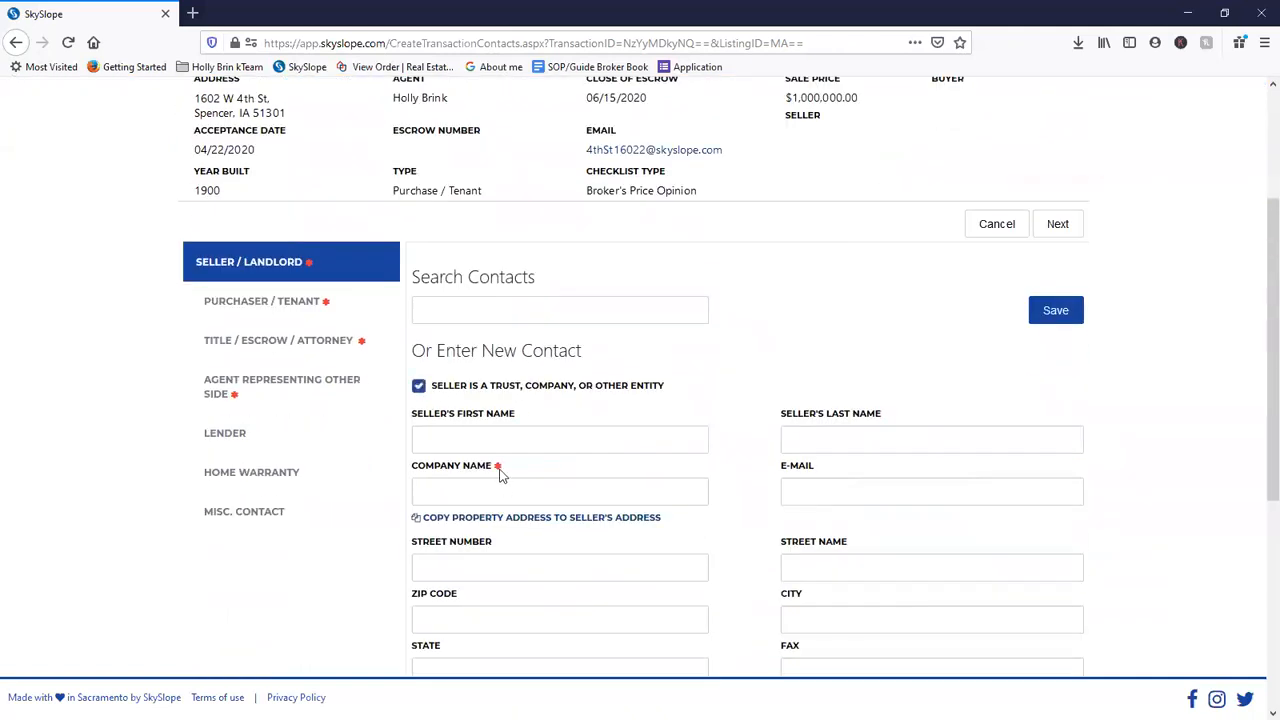
left_click(450, 484)
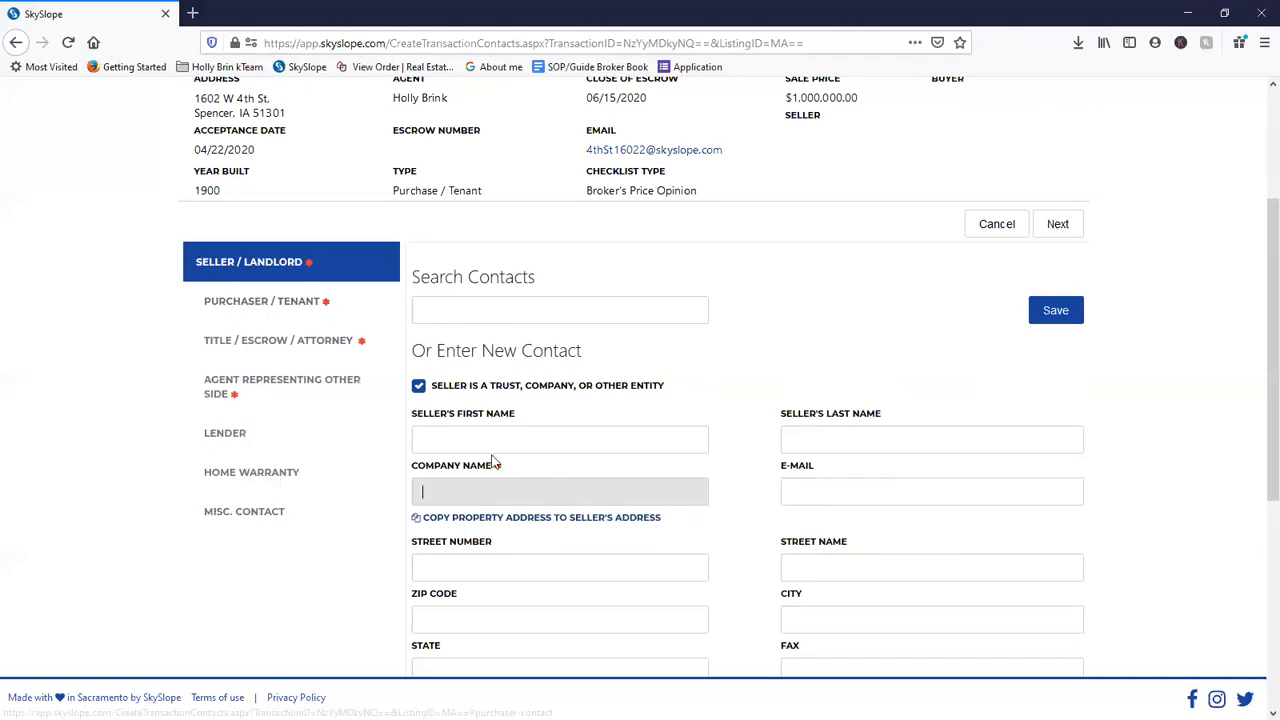
- Revert the seller to an individual, enter first and last name, and autofill e-mail and address
left_click(420, 395)
left_click(419, 390)
left_click(437, 445)
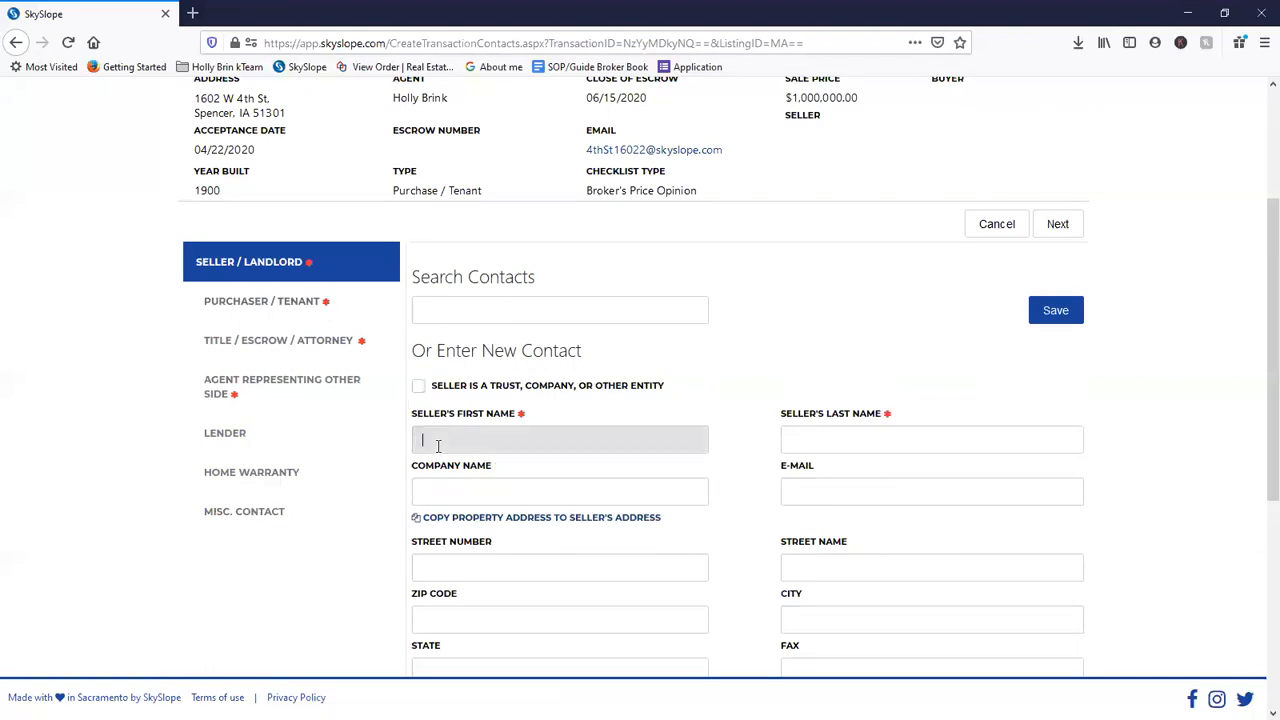
key("Tab")
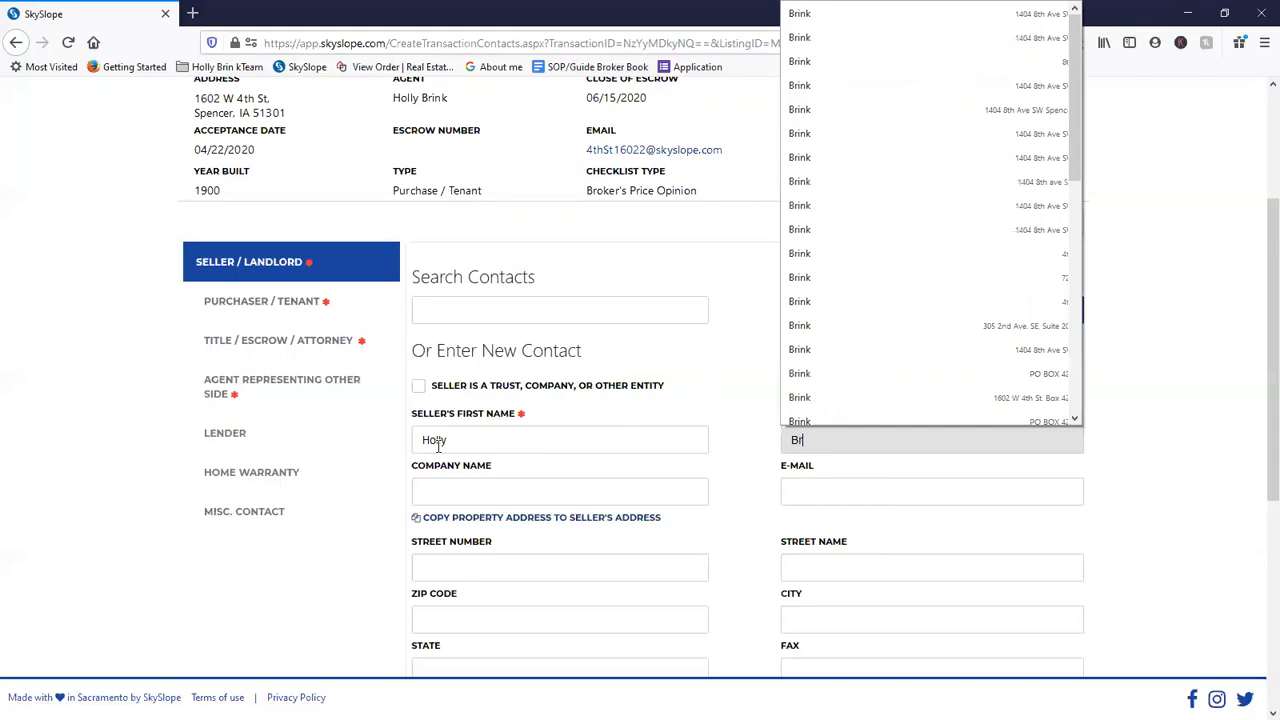
key("Tab")
key("Tab")
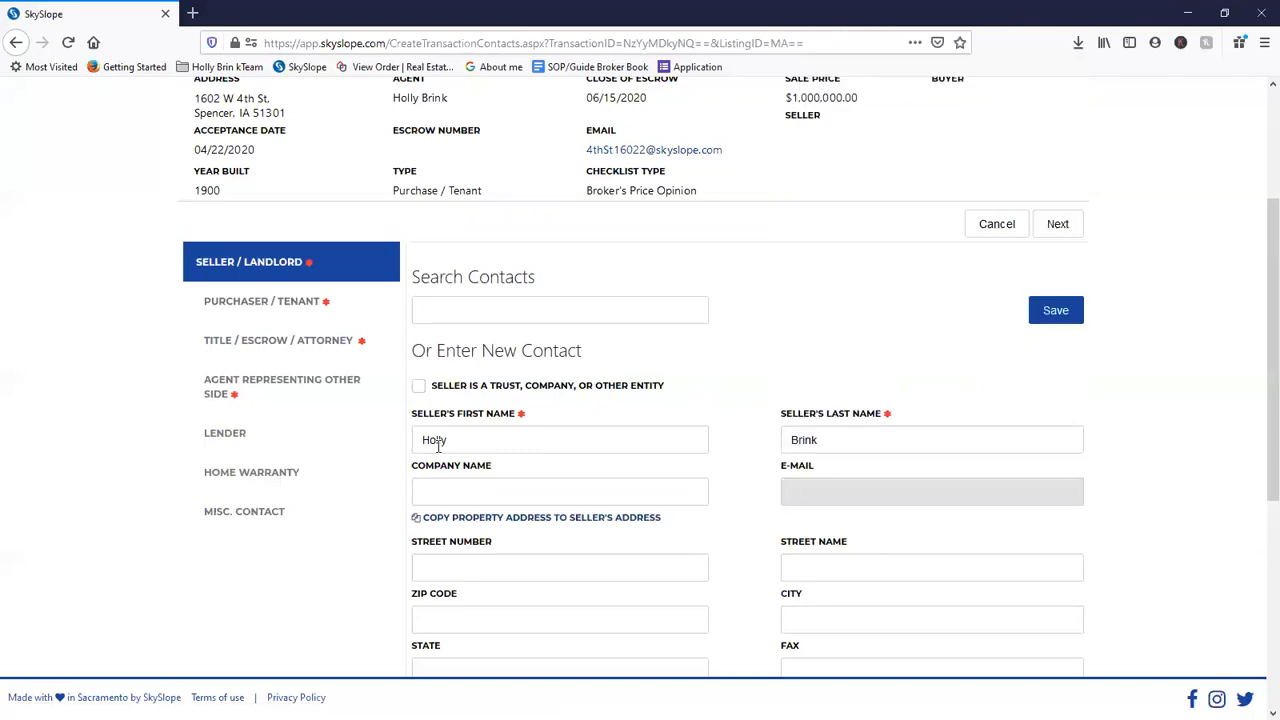
type("holly.")
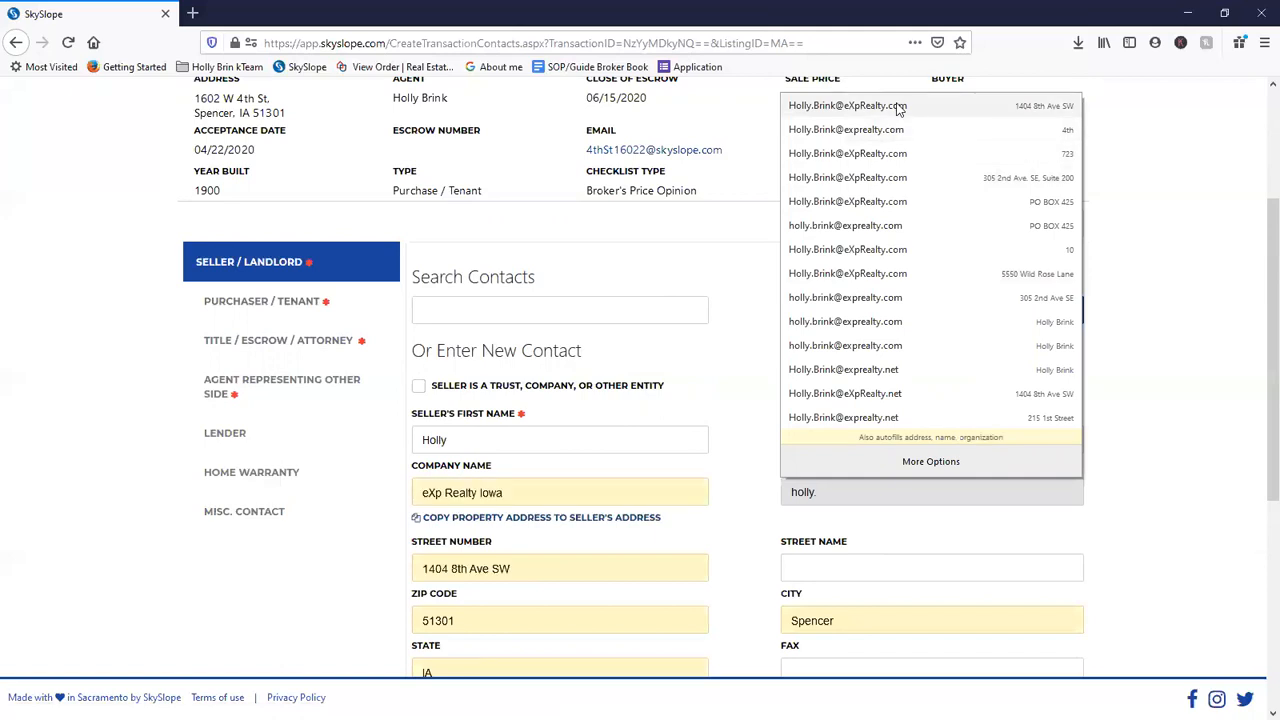
left_click(883, 203)
- Enter the seller's phone and alternate phone numbers and save the seller contact
scroll(528, 413, "down", 2)
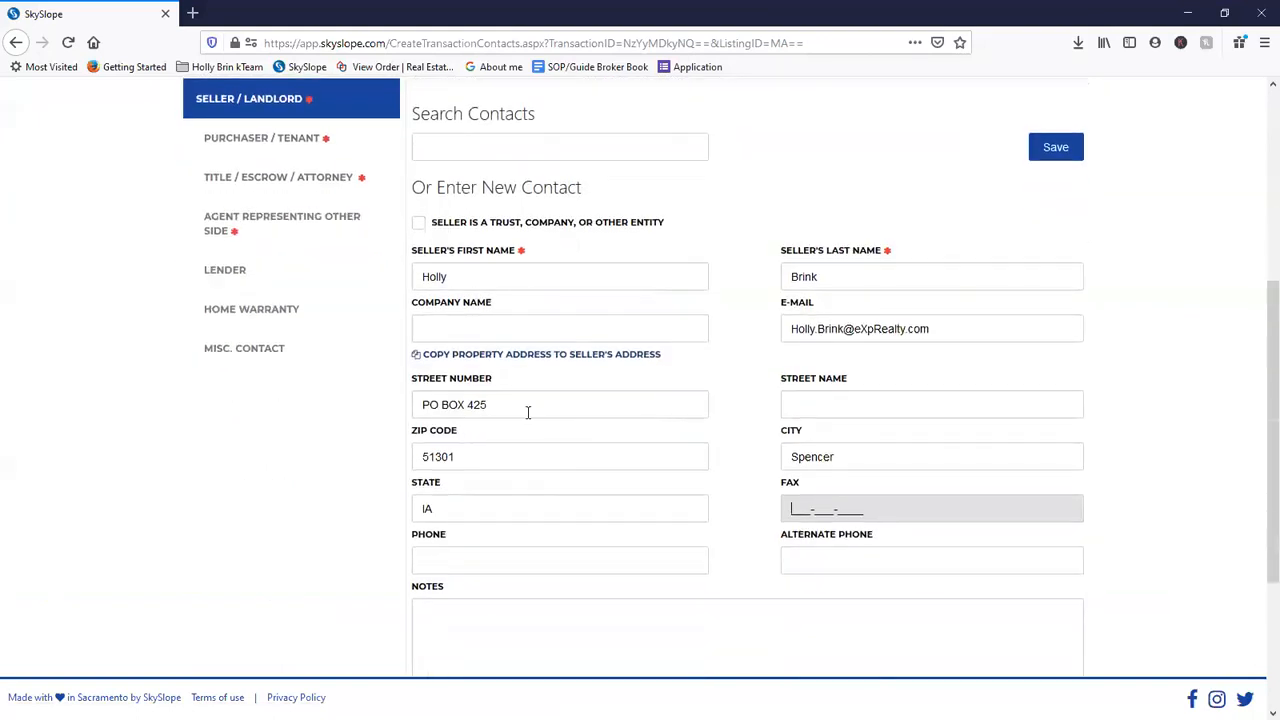
left_click(445, 556)
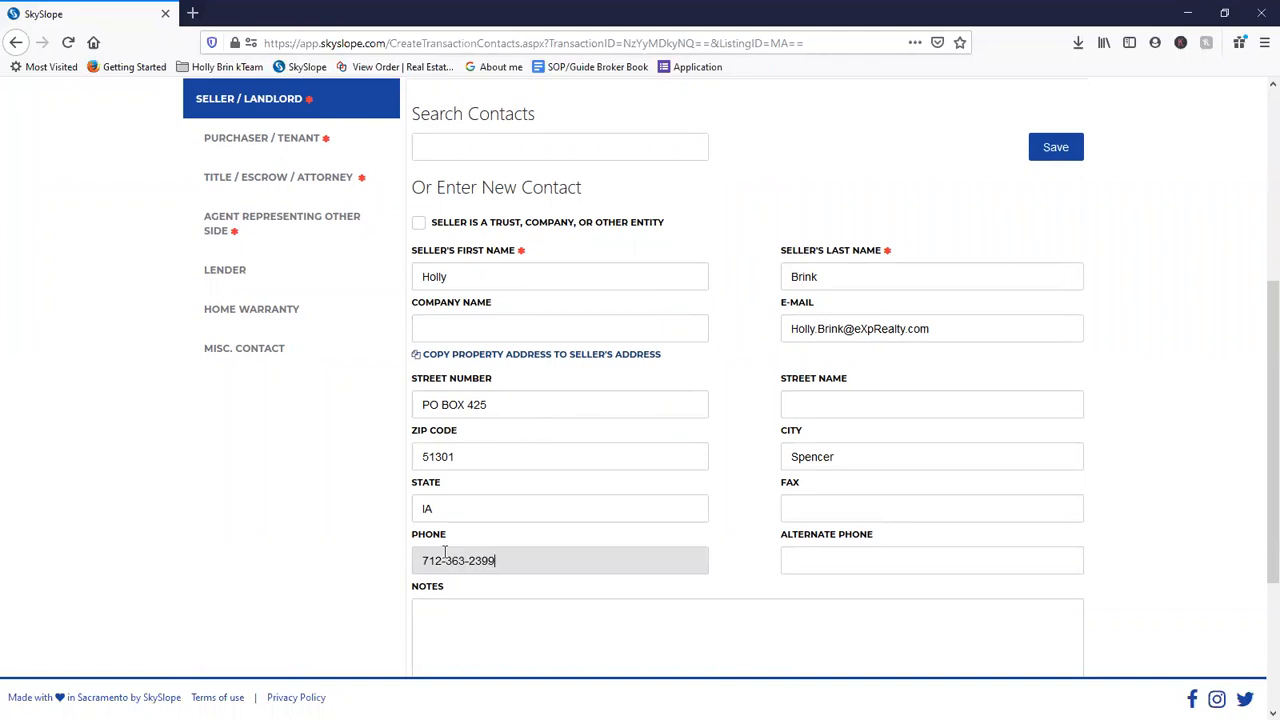
key("Tab")
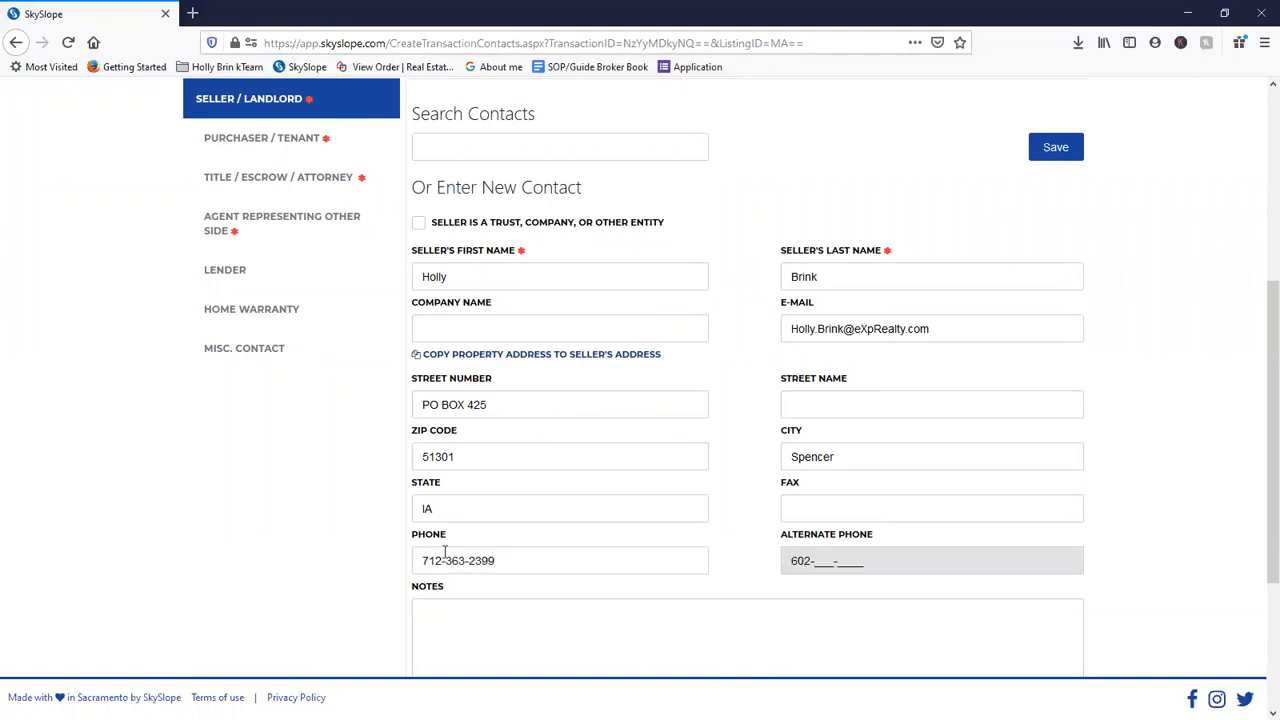
scroll(734, 443, "down", 3)
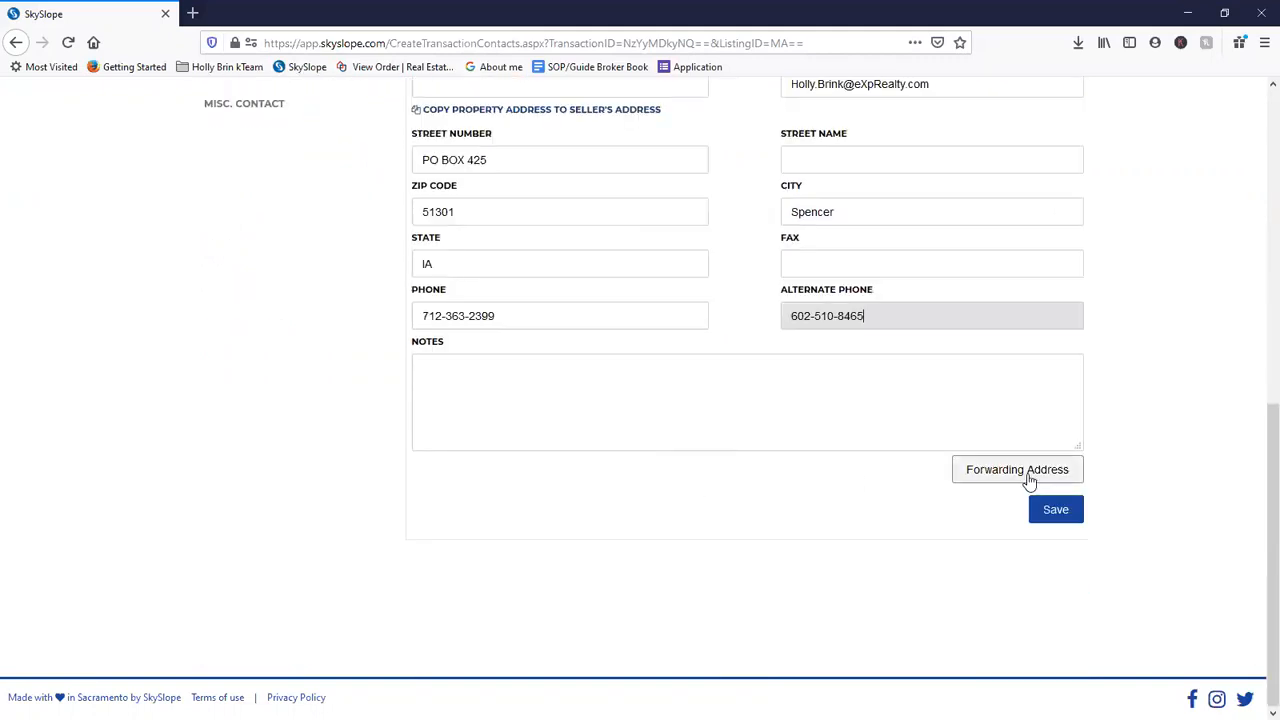
left_click(760, 440)
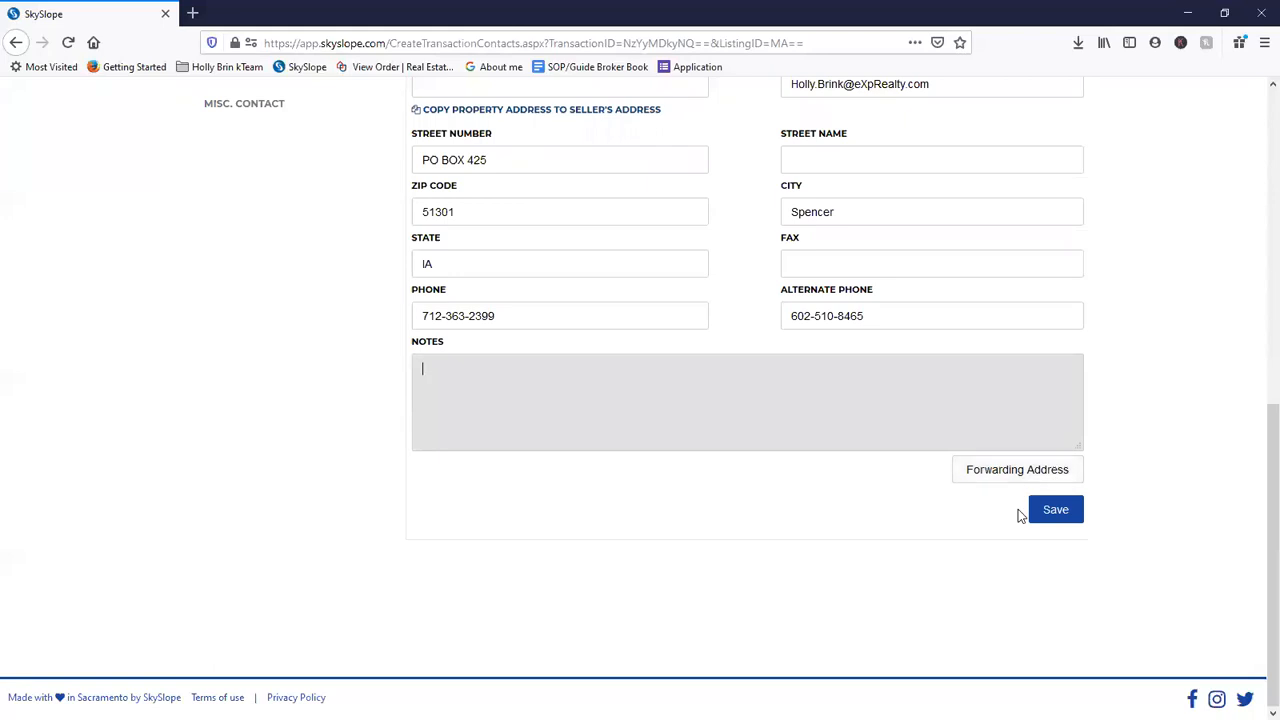
scroll(1020, 525, "up", 3)
scroll(1050, 520, "down", 3)
left_click(1058, 522)
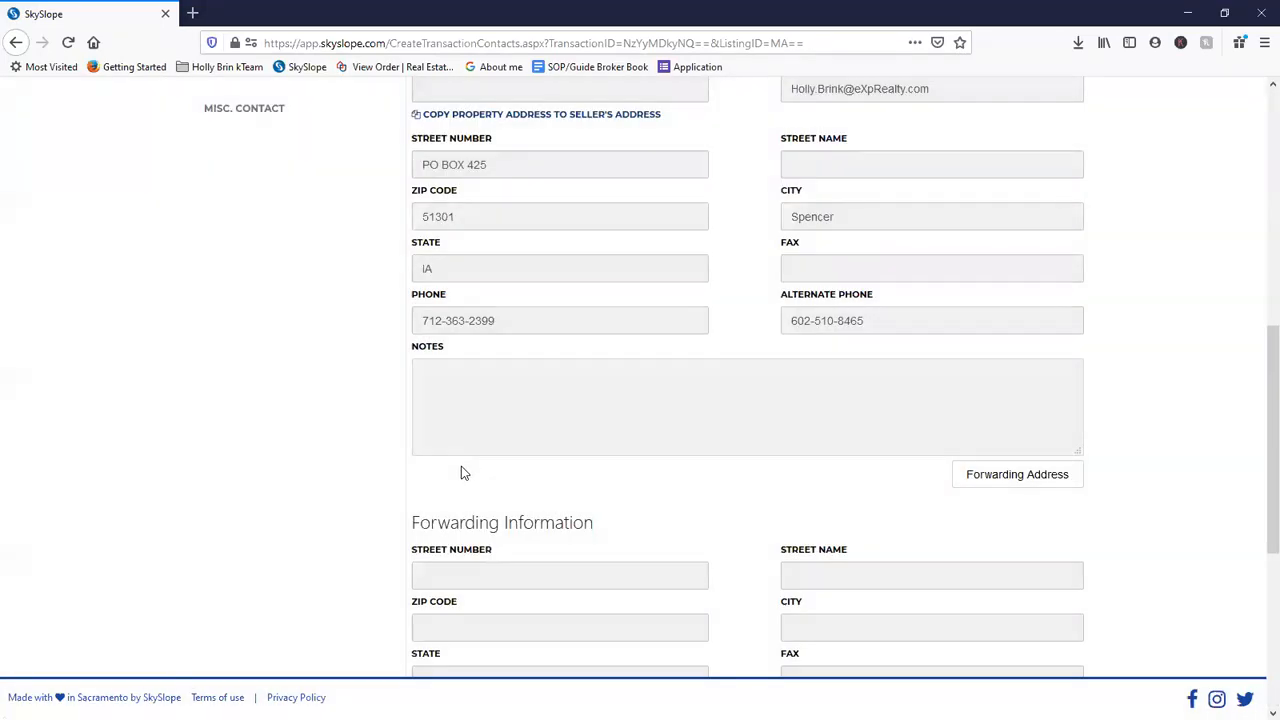
- Open a New Seller form, then discard the empty extra seller with Cancel
scroll(460, 480, "down", 2)
scroll(880, 515, "down", 3)
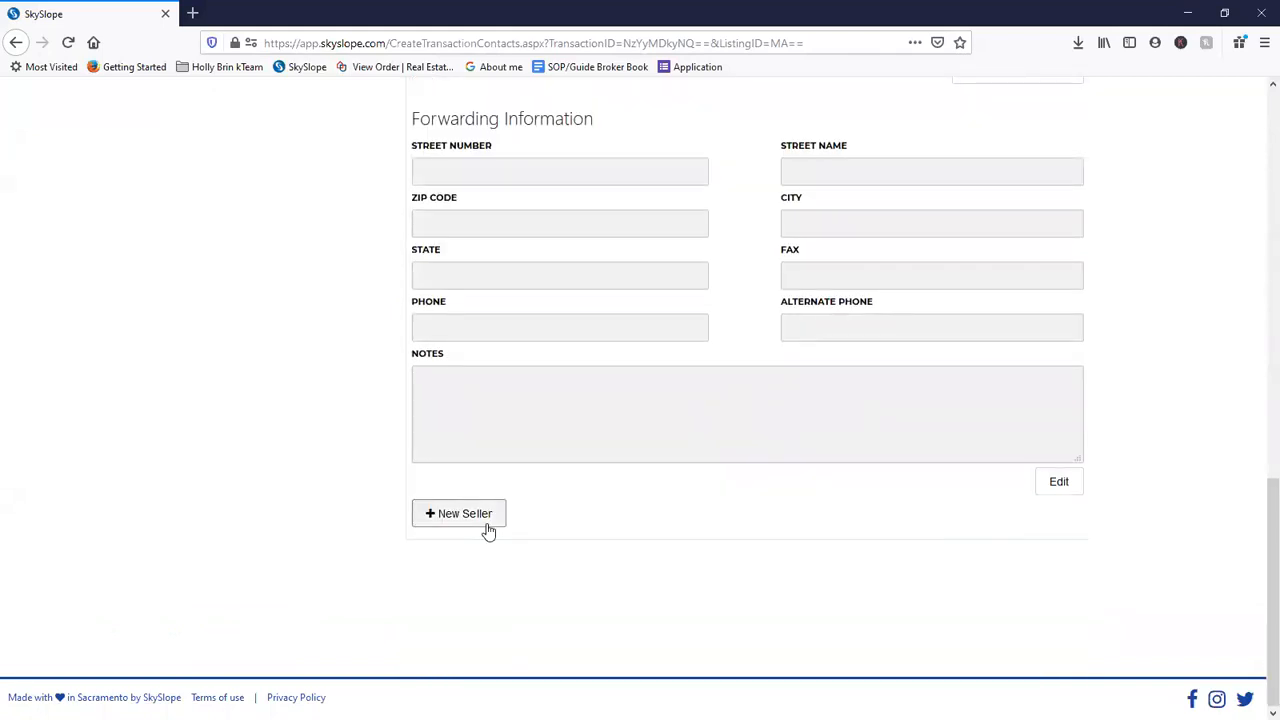
left_click(460, 514)
scroll(485, 350, "down", 3)
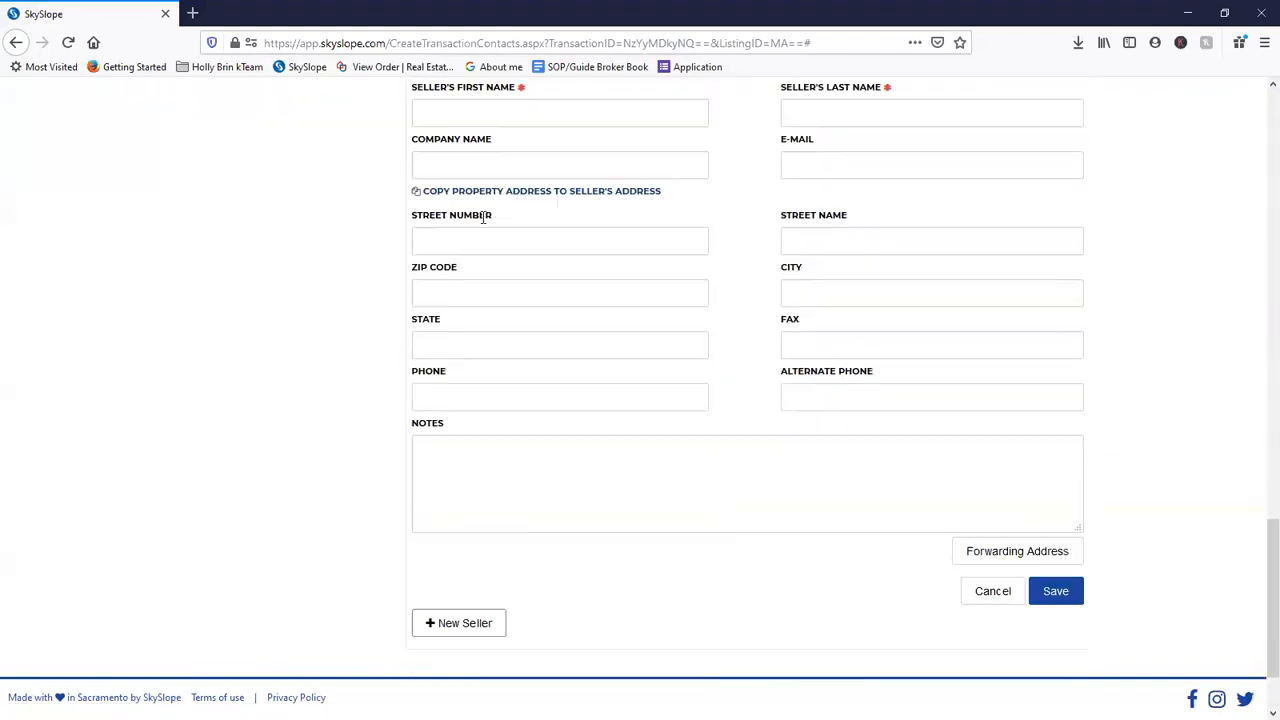
scroll(477, 491, "up", 2)
left_click(985, 205)
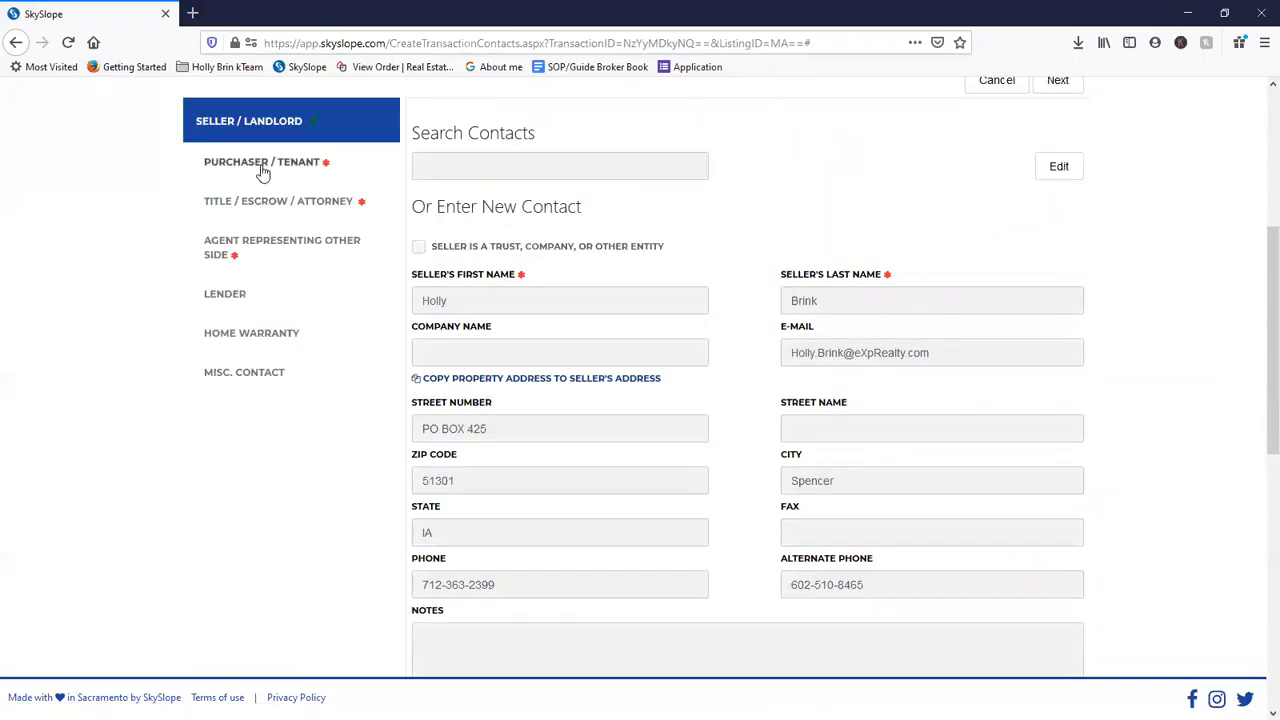
left_click(262, 163)
- Fill in the purchaser's first and last name, correcting a mistyped first name
left_click(458, 261)
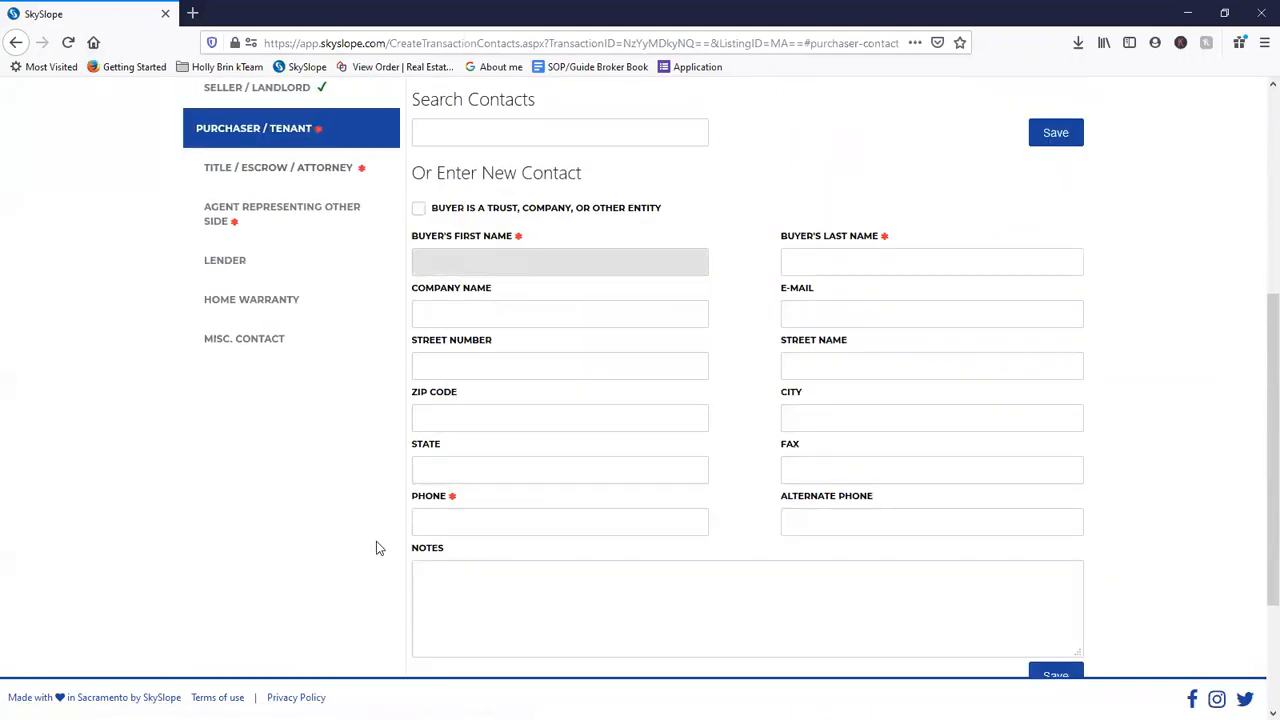
scroll(372, 515, "up", 2)
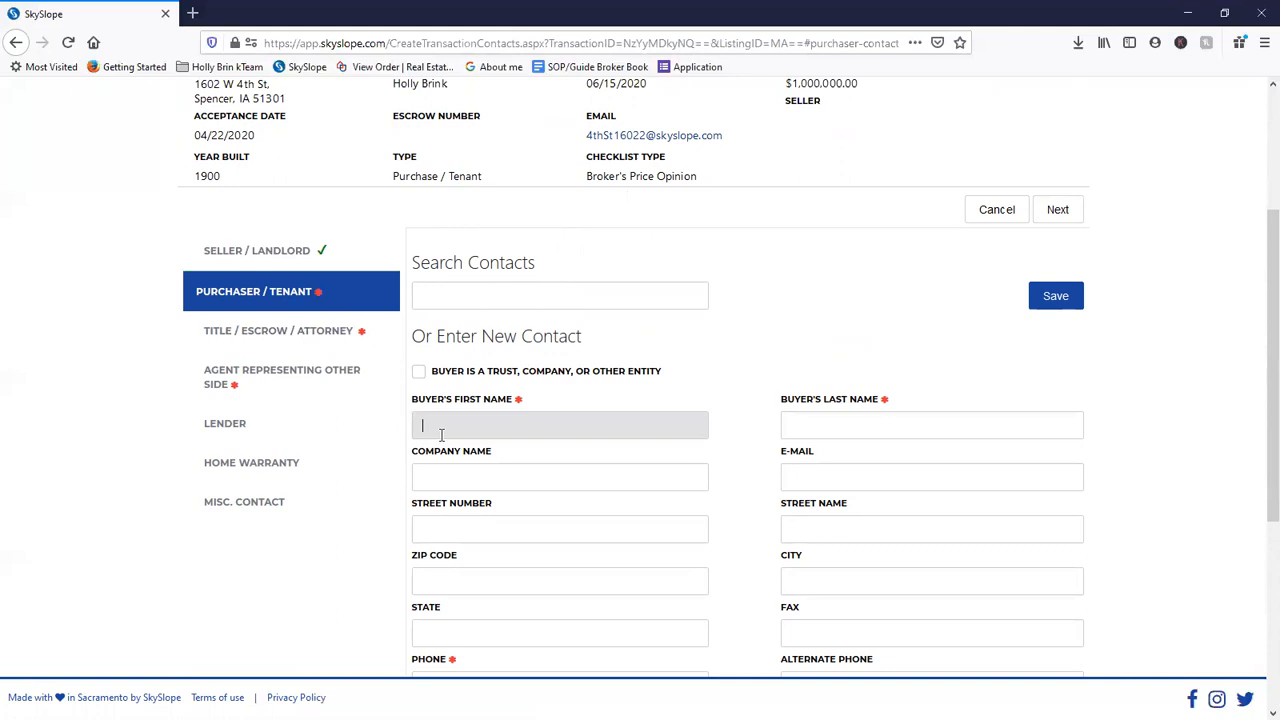
scroll(454, 483, "down", 2)
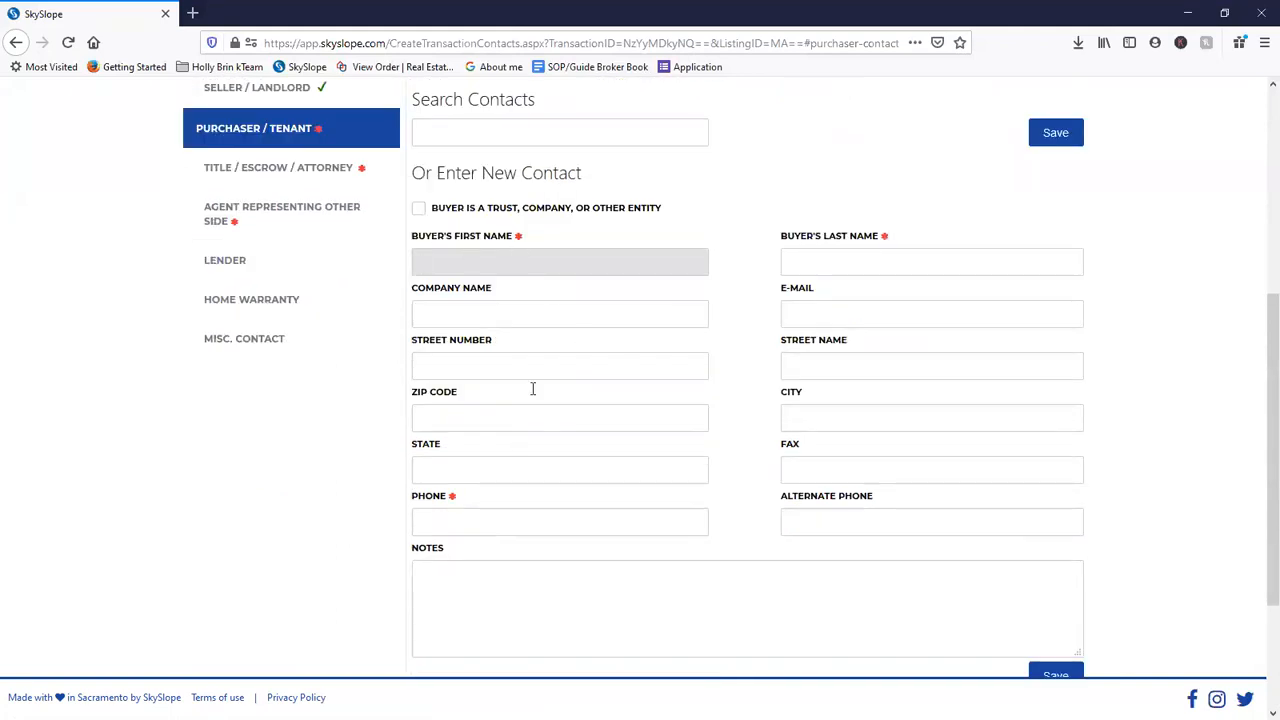
left_click(469, 521)
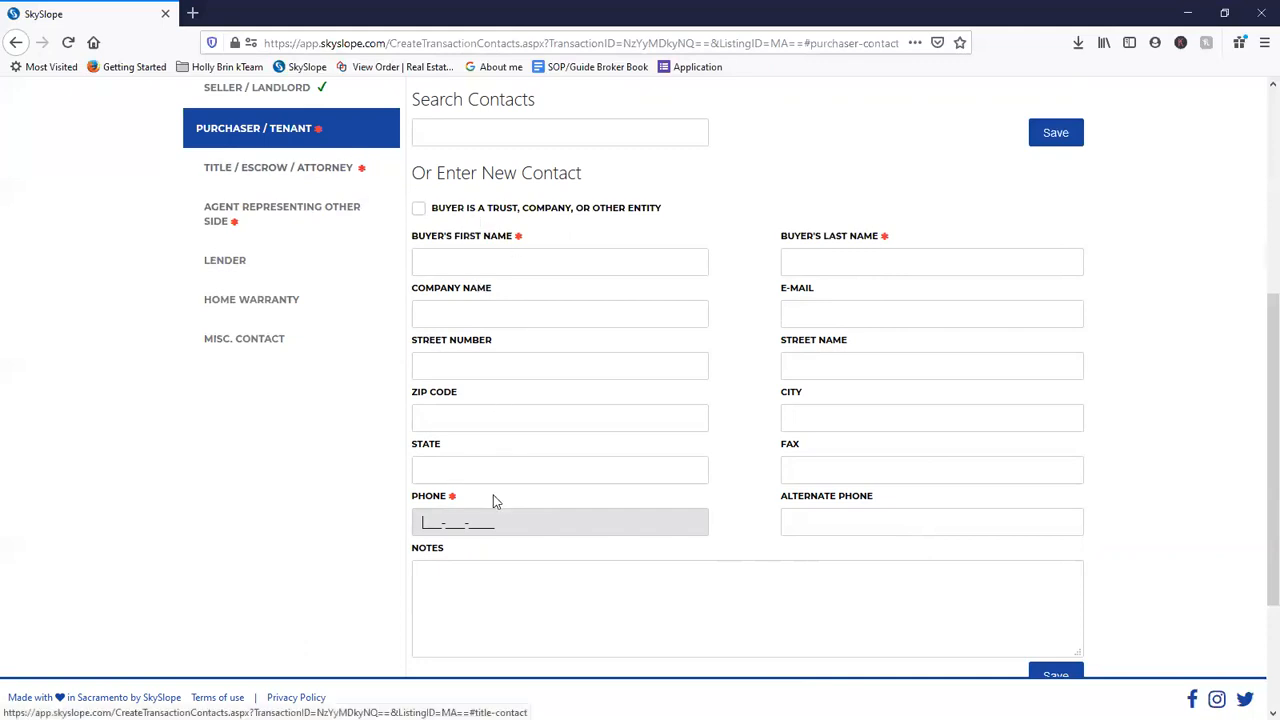
left_click(497, 256)
type("Tp,")
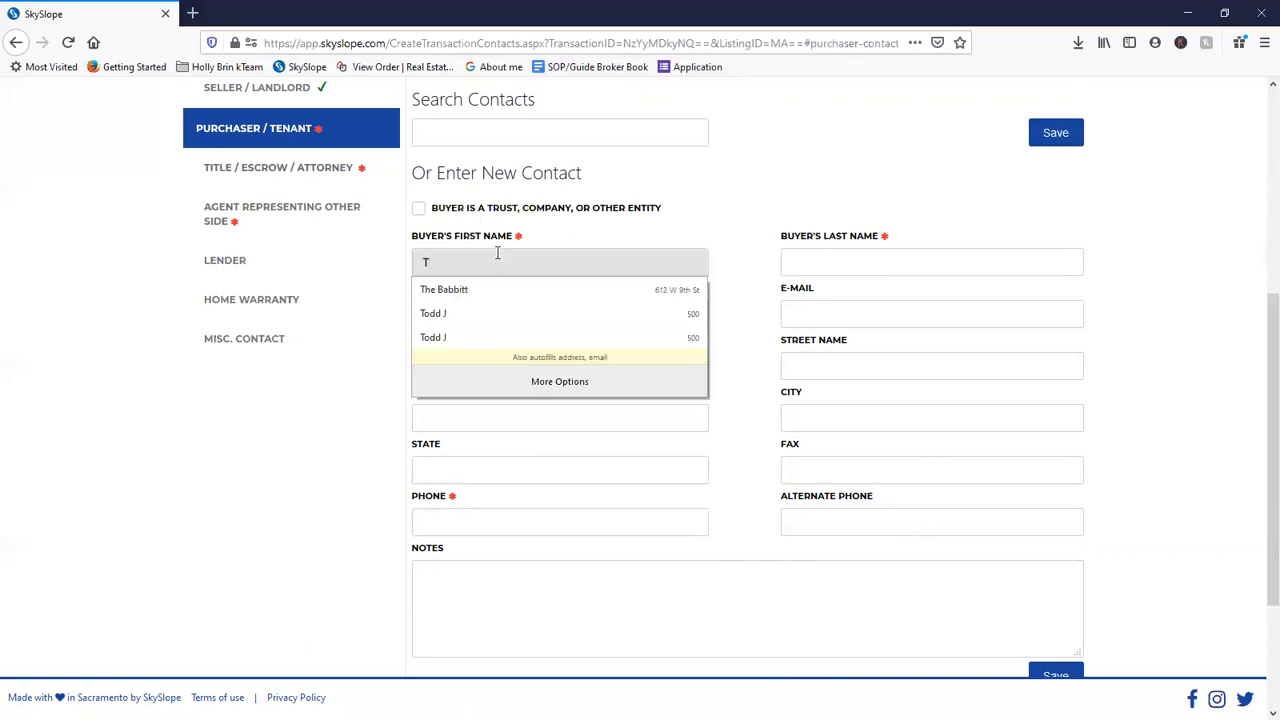
key("BackSpace")
key("BackSpace")
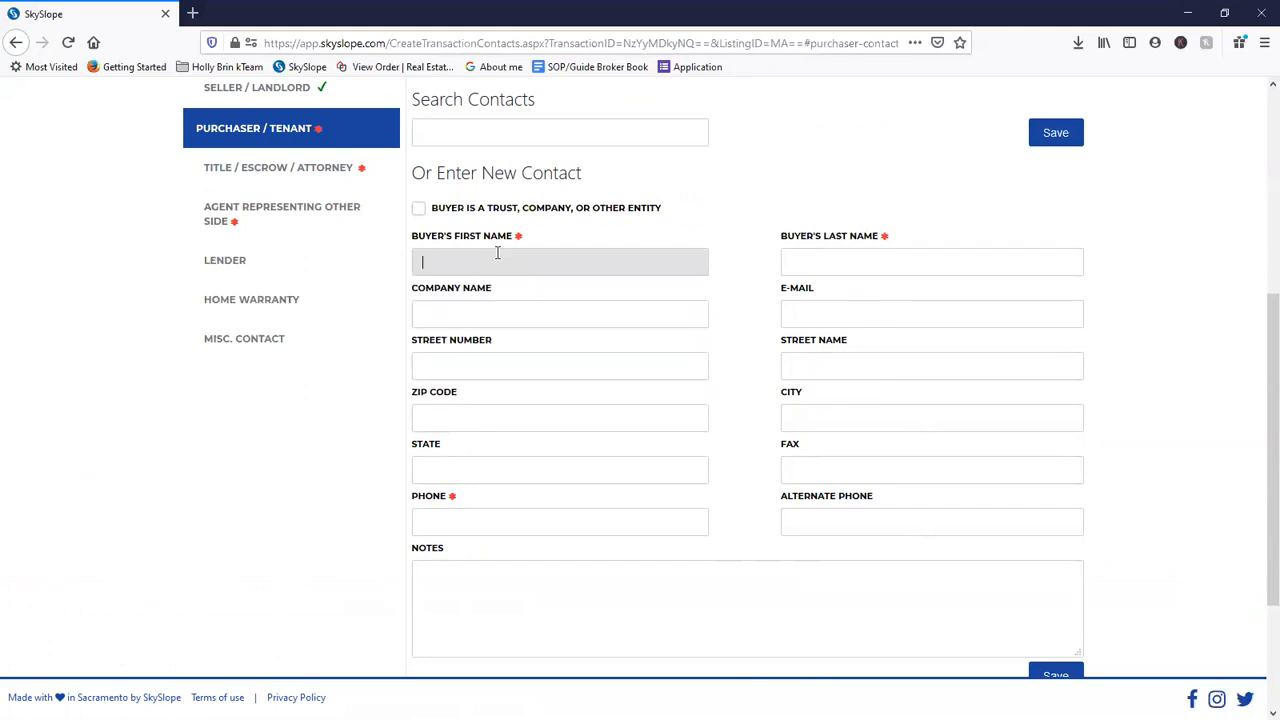
key("Tab")
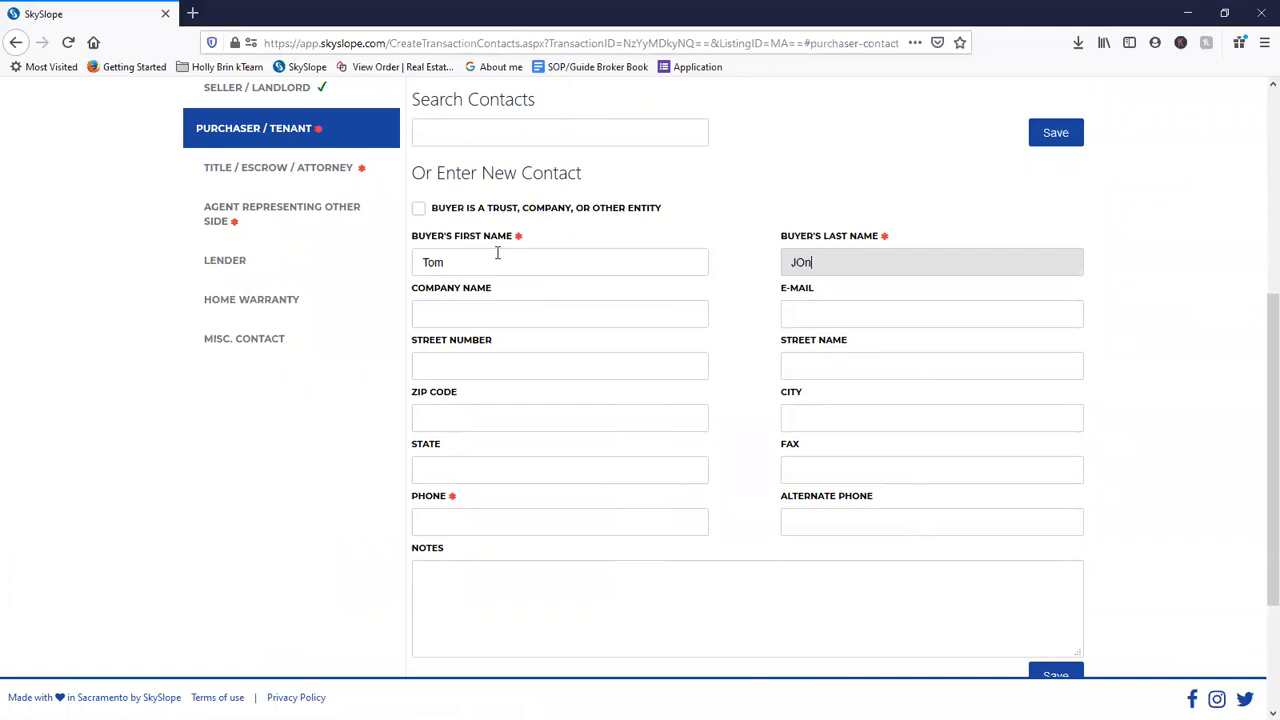
key("Tab")
key("Tab")
key("Tab")
key("Tab")
key("Tab")
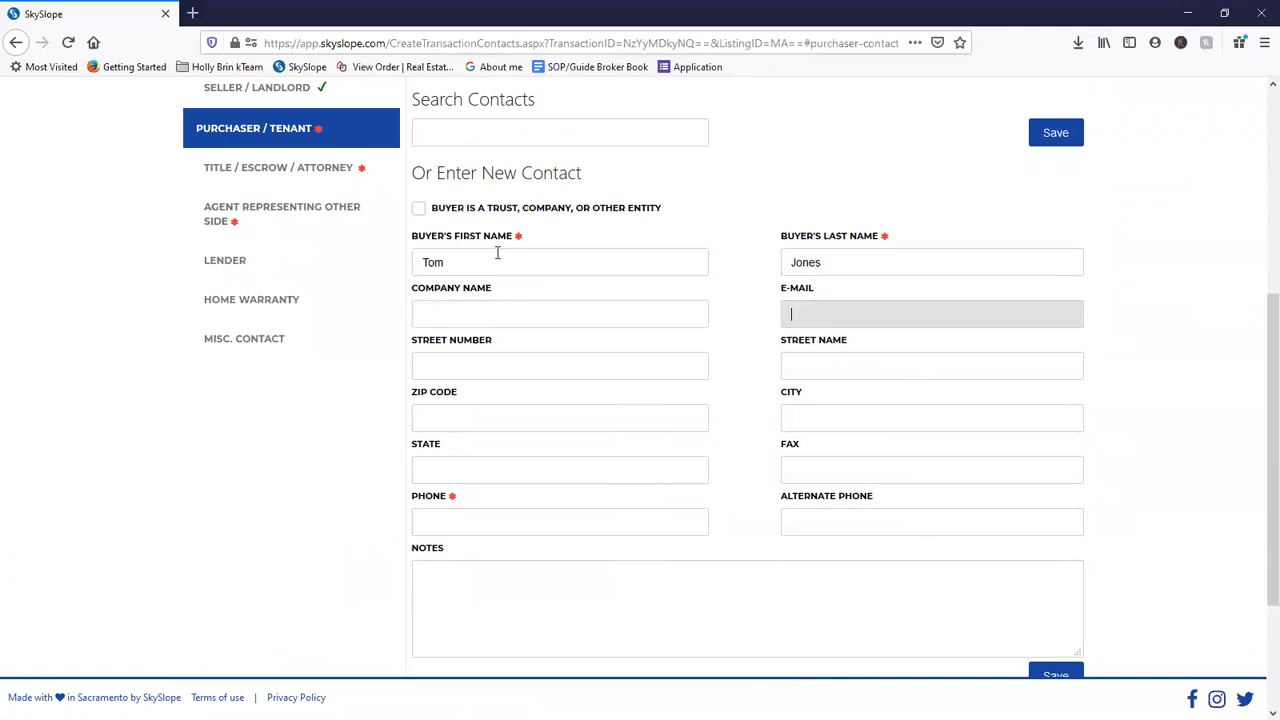
key("Tab")
key("Tab")
key("Tab")
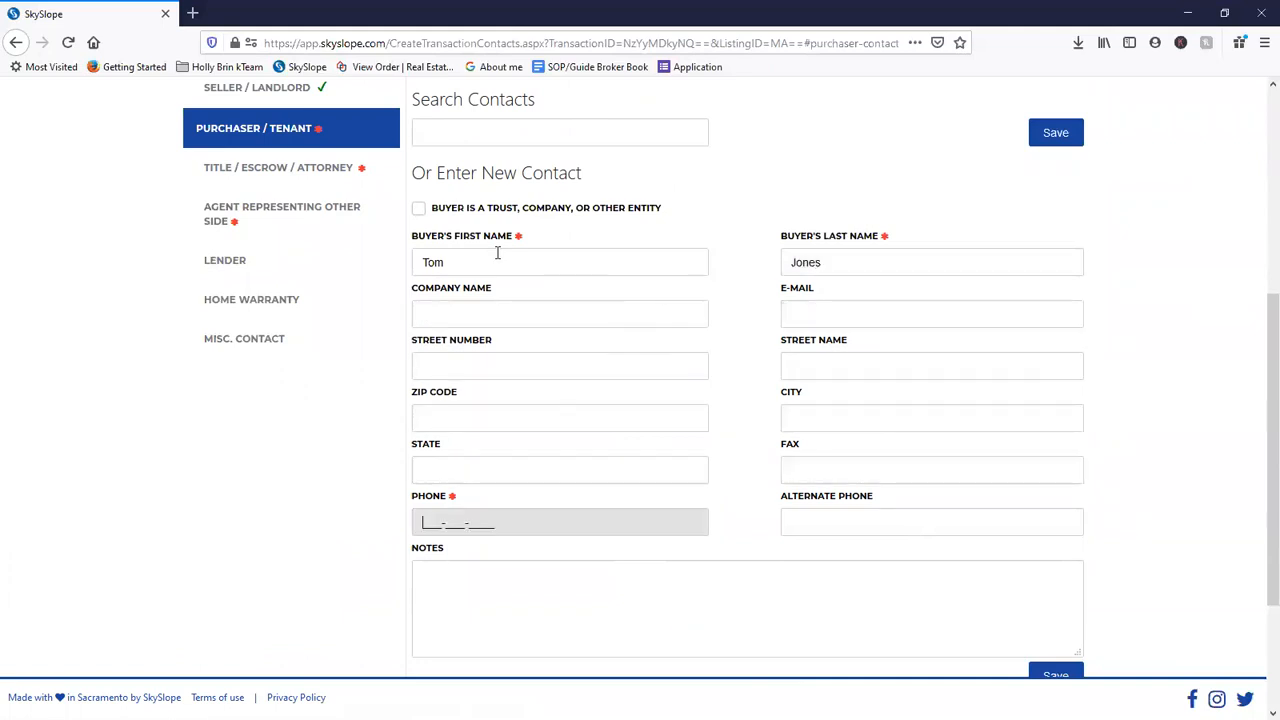
type("000-000-0000")
left_click(654, 577)
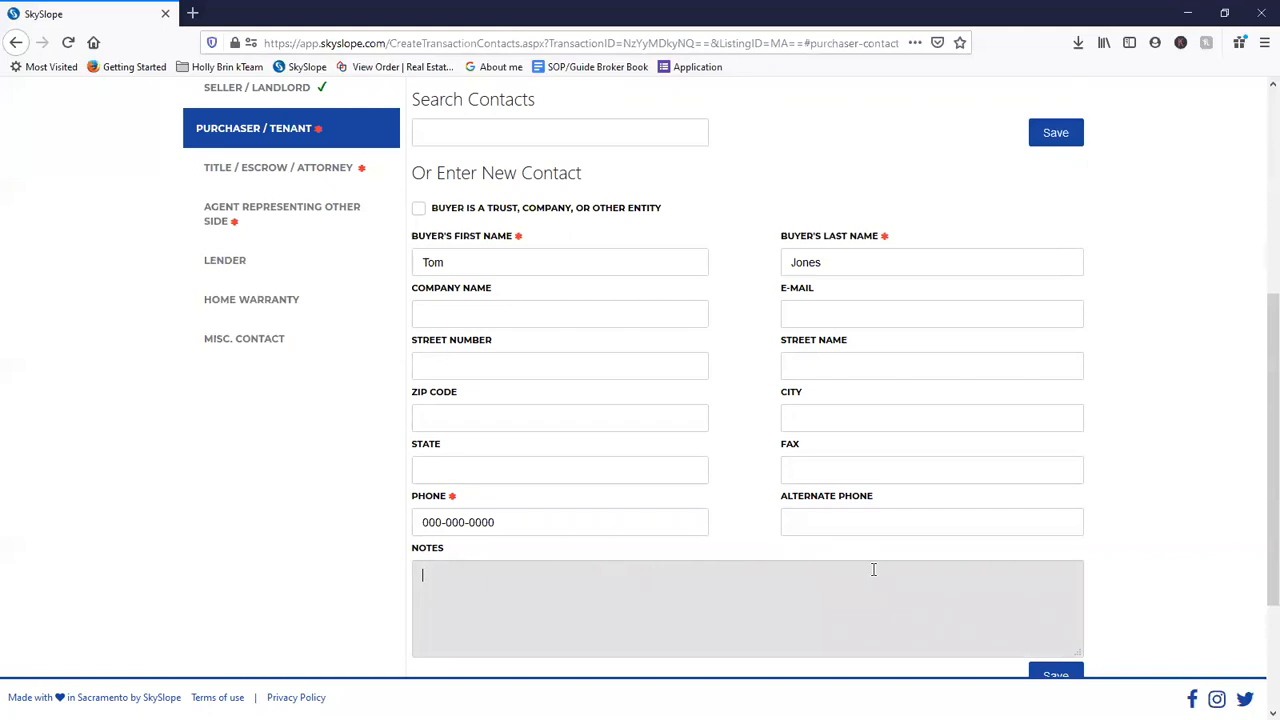
scroll(870, 572, "down", 3)
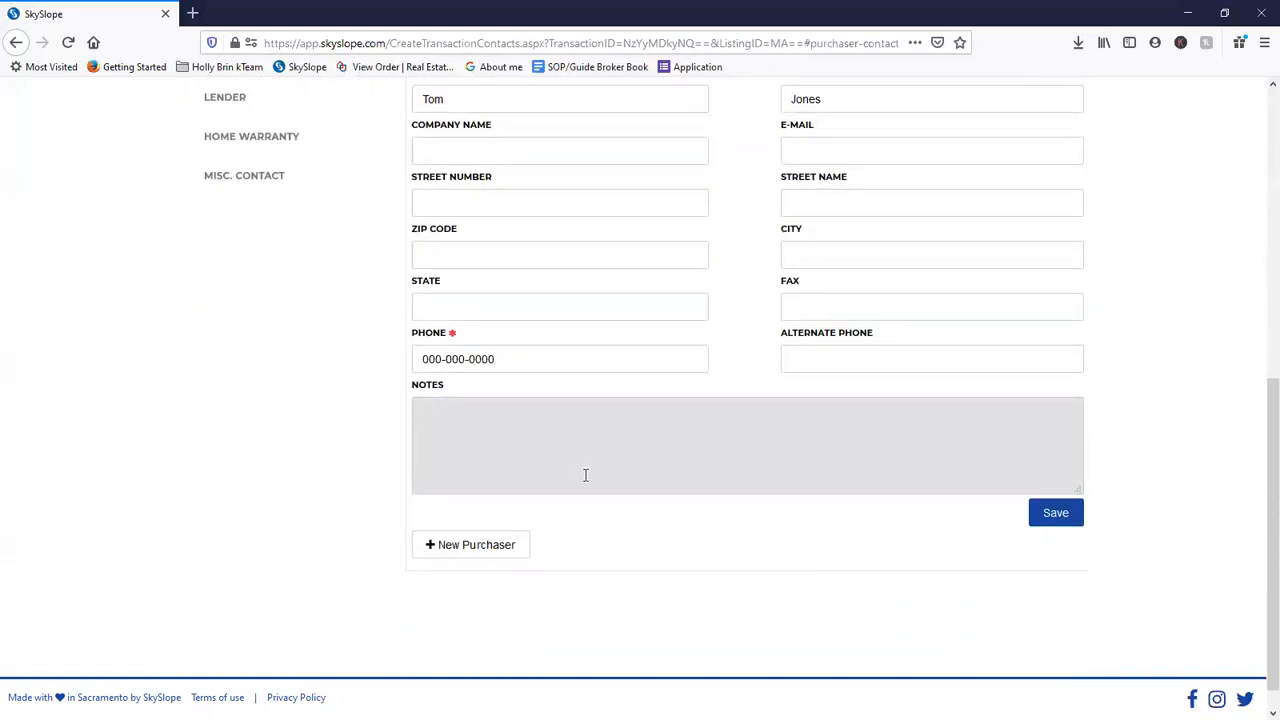
scroll(585, 475, "up", 2)
left_click(1045, 600)
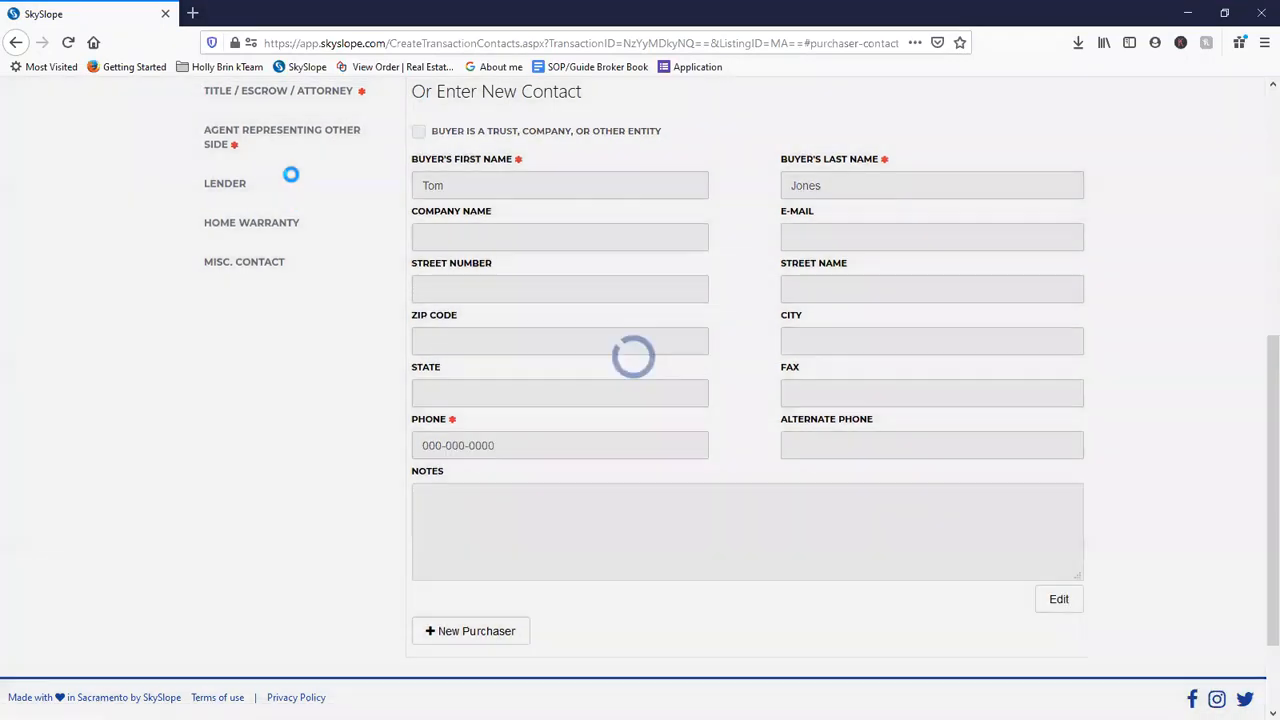
- Open the Title / Escrow / Attorney contacts and scroll through their sections
left_click(314, 258)
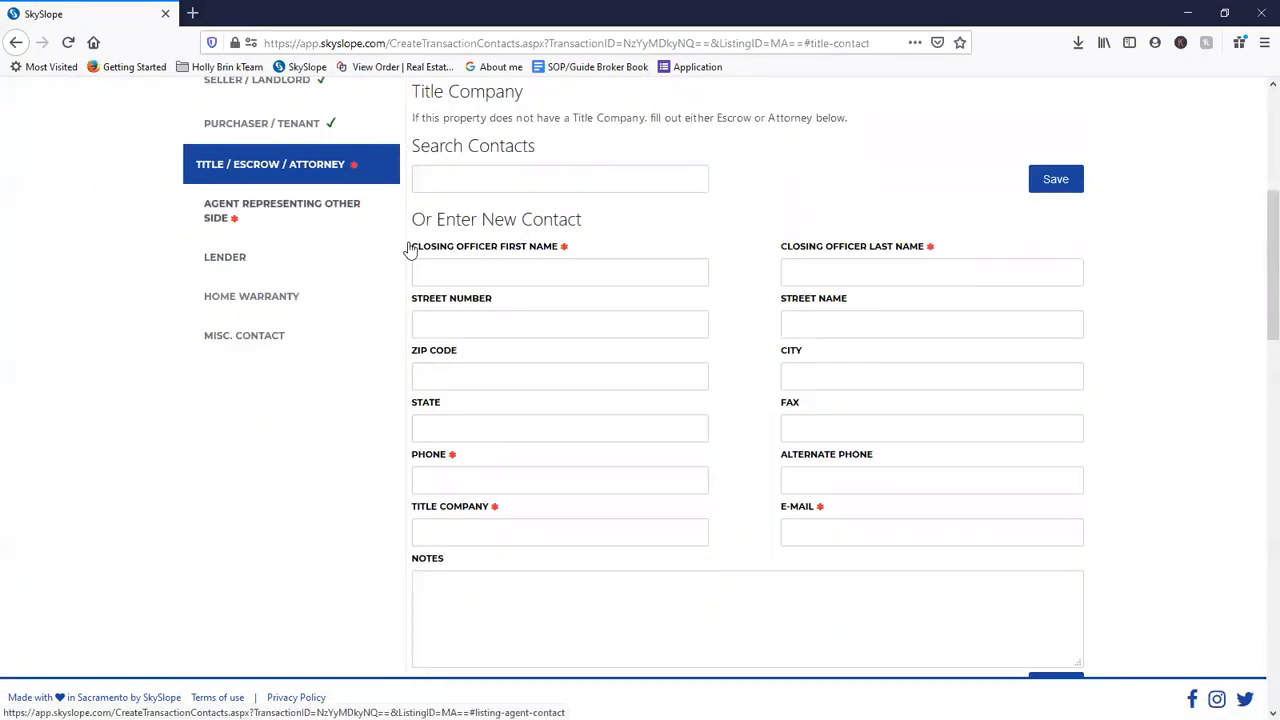
scroll(688, 440, "down", 6)
scroll(688, 440, "down", 15)
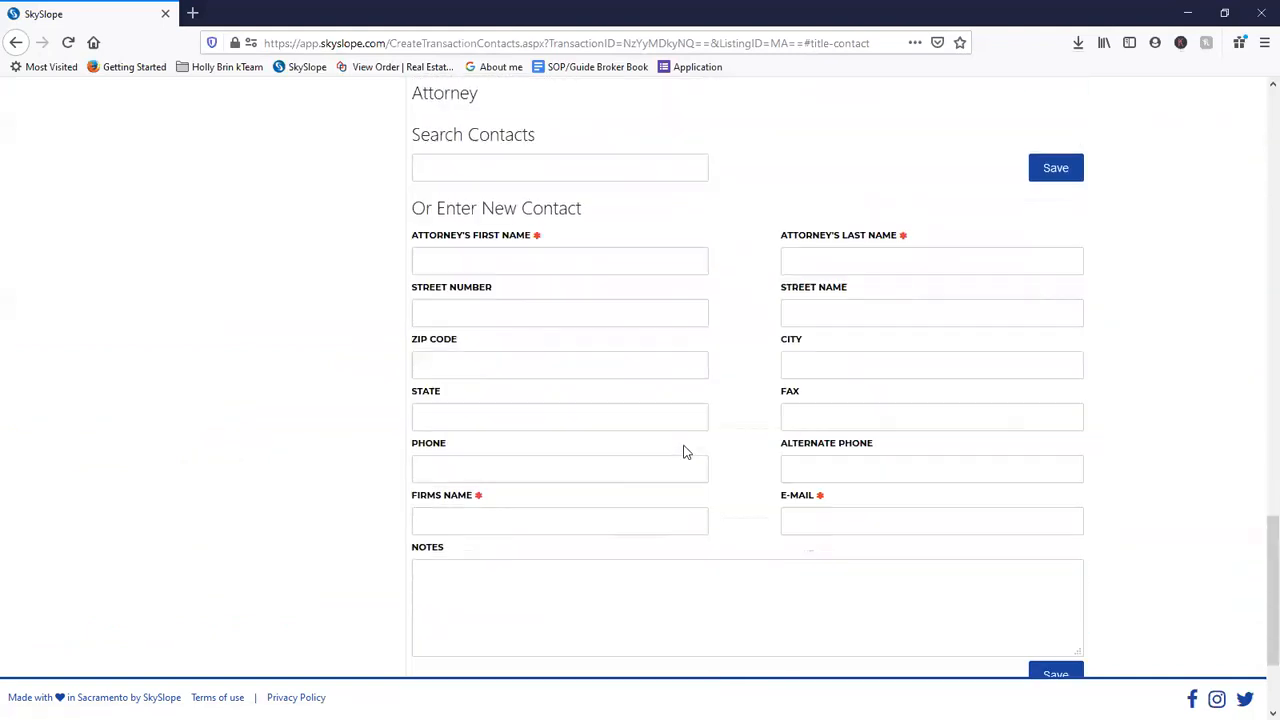
scroll(683, 449, "down", 3)
scroll(680, 446, "up", 15)
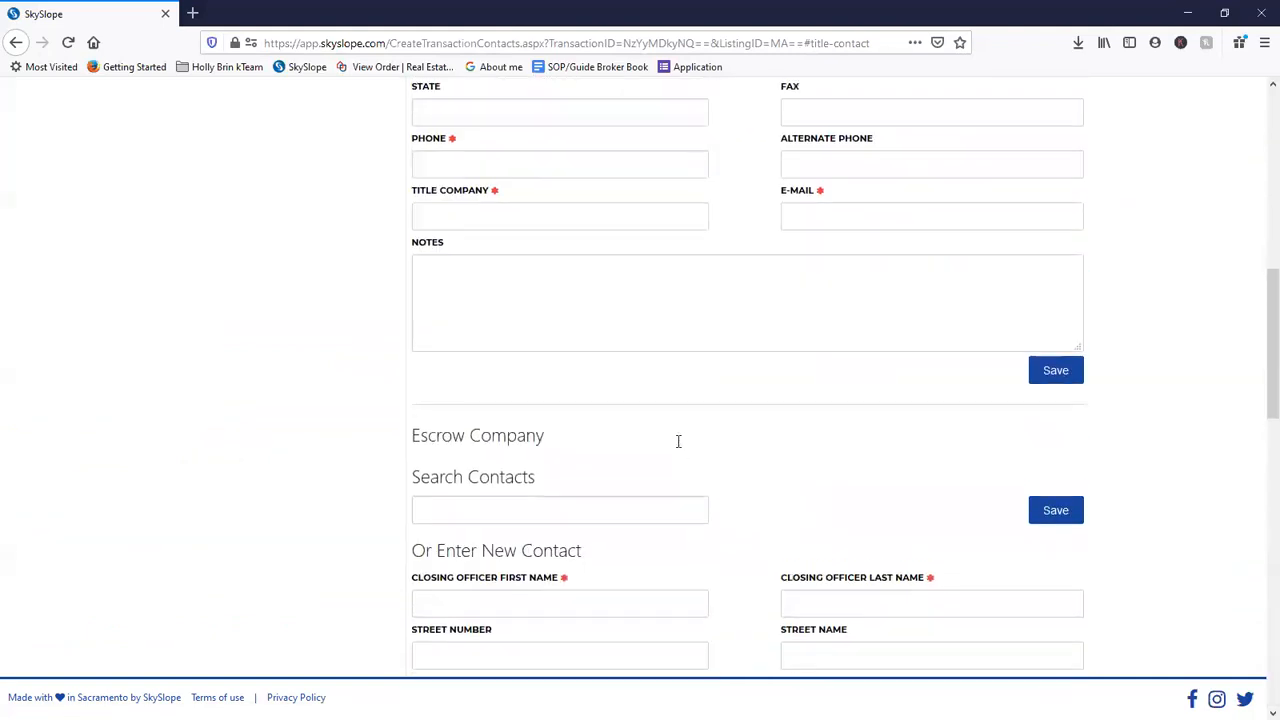
scroll(678, 441, "up", 9)
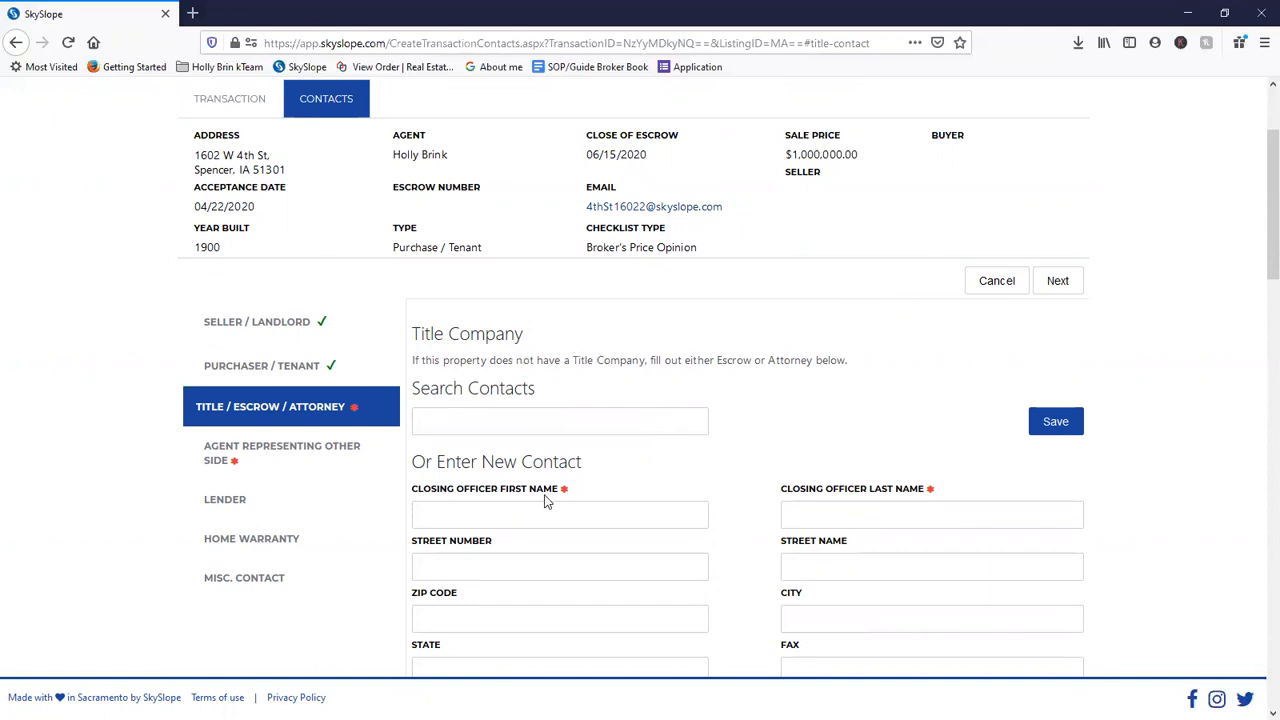
scroll(530, 460, "down", 1)
- Start typing the Escrow Company closing officer's first name
left_click(517, 431)
scroll(549, 477, "down", 3)
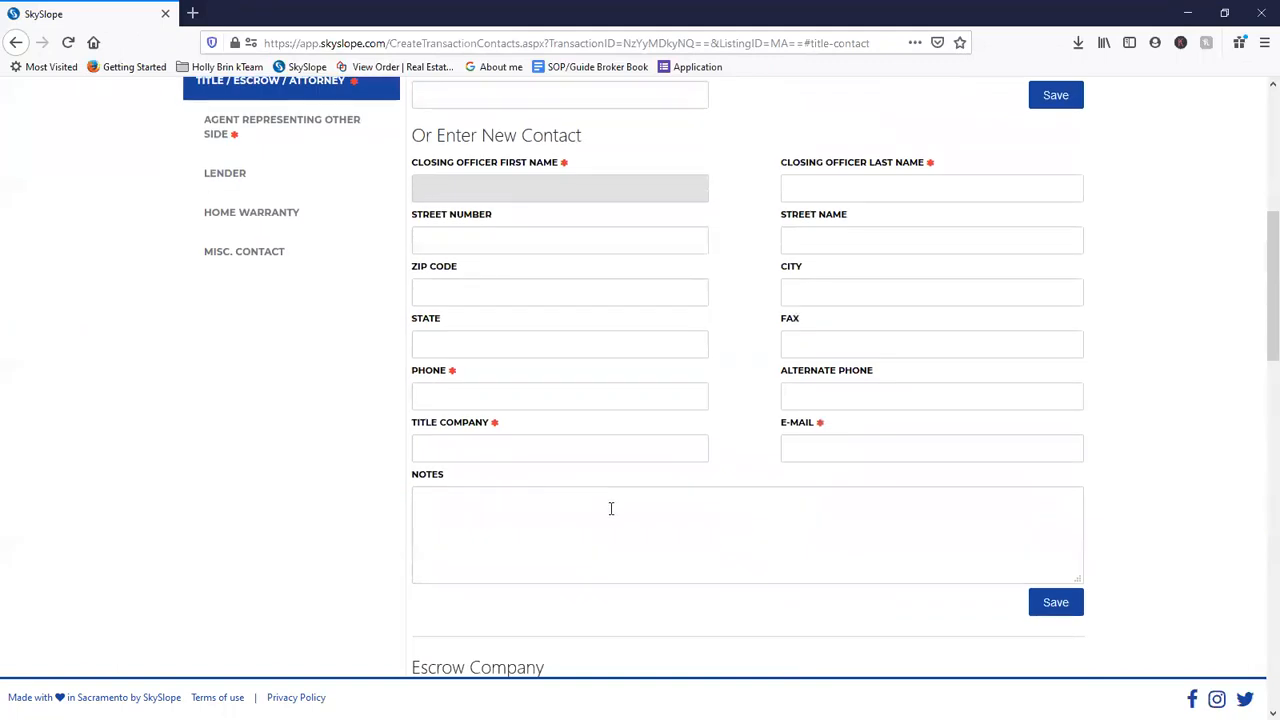
scroll(609, 506, "up", 2)
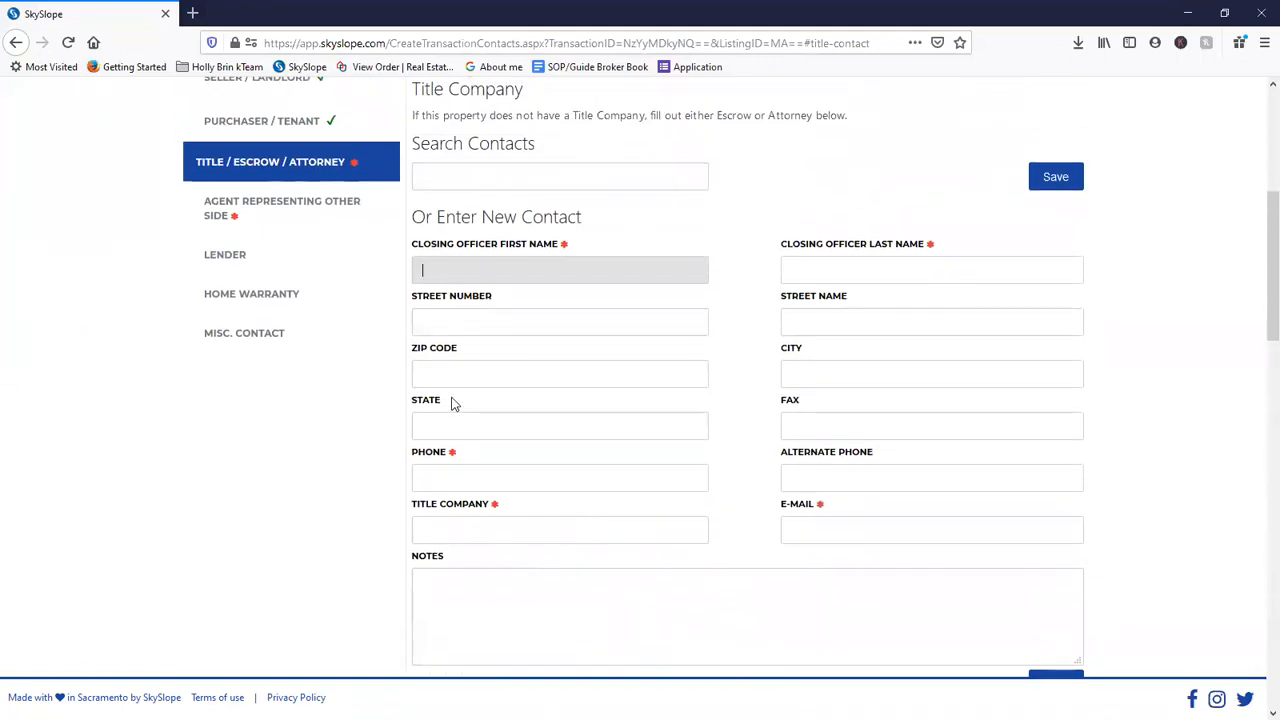
scroll(600, 277, "up", 1)
scroll(571, 537, "down", 7)
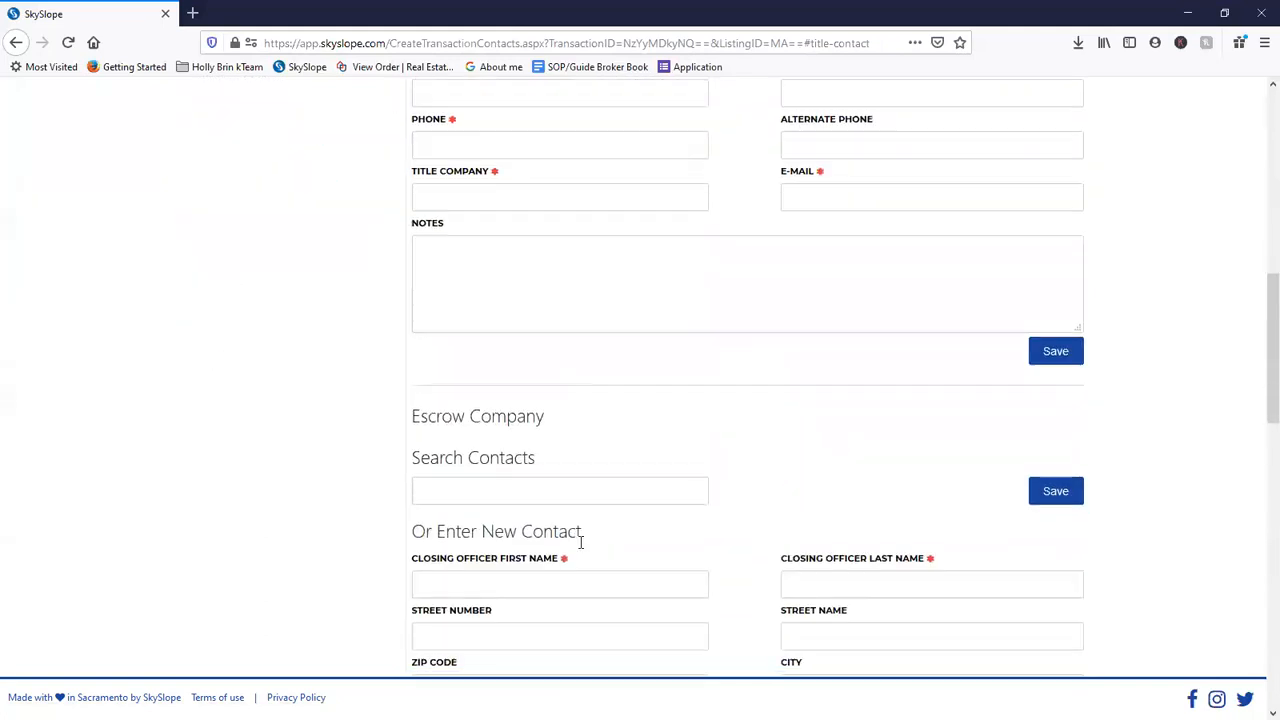
scroll(480, 330, "down", 1)
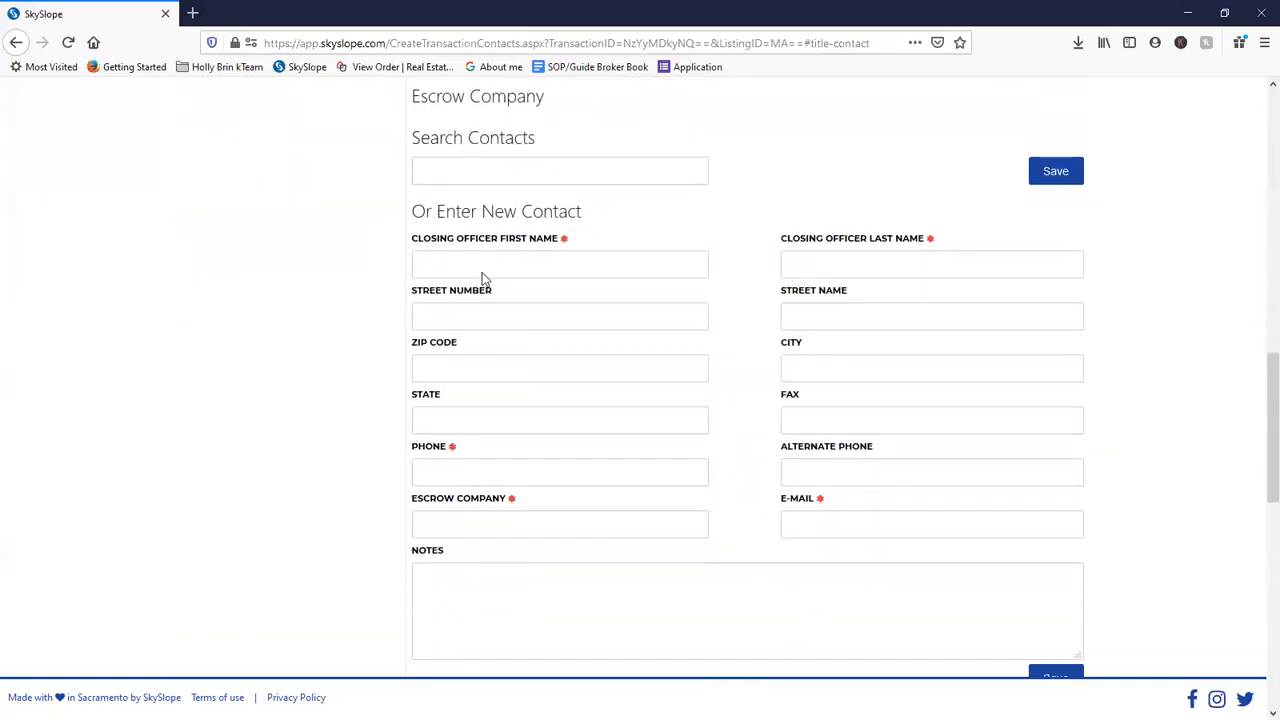
left_click(486, 261)
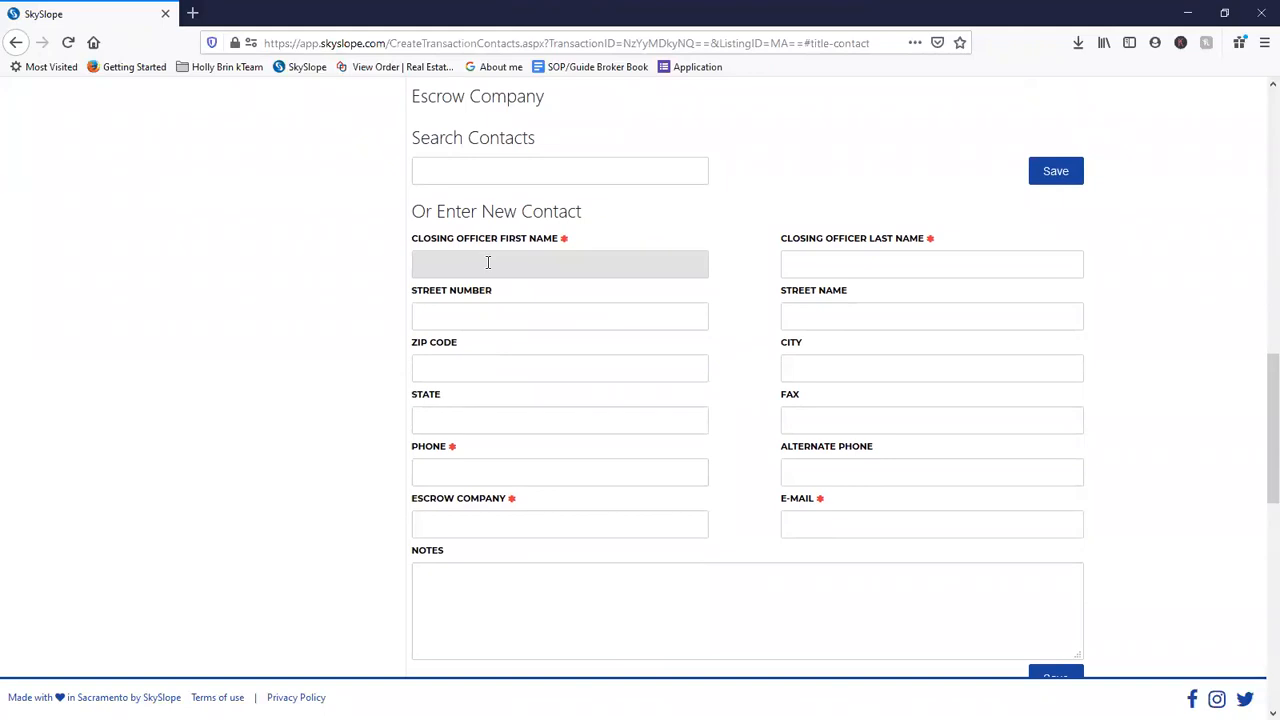
type("Kat")
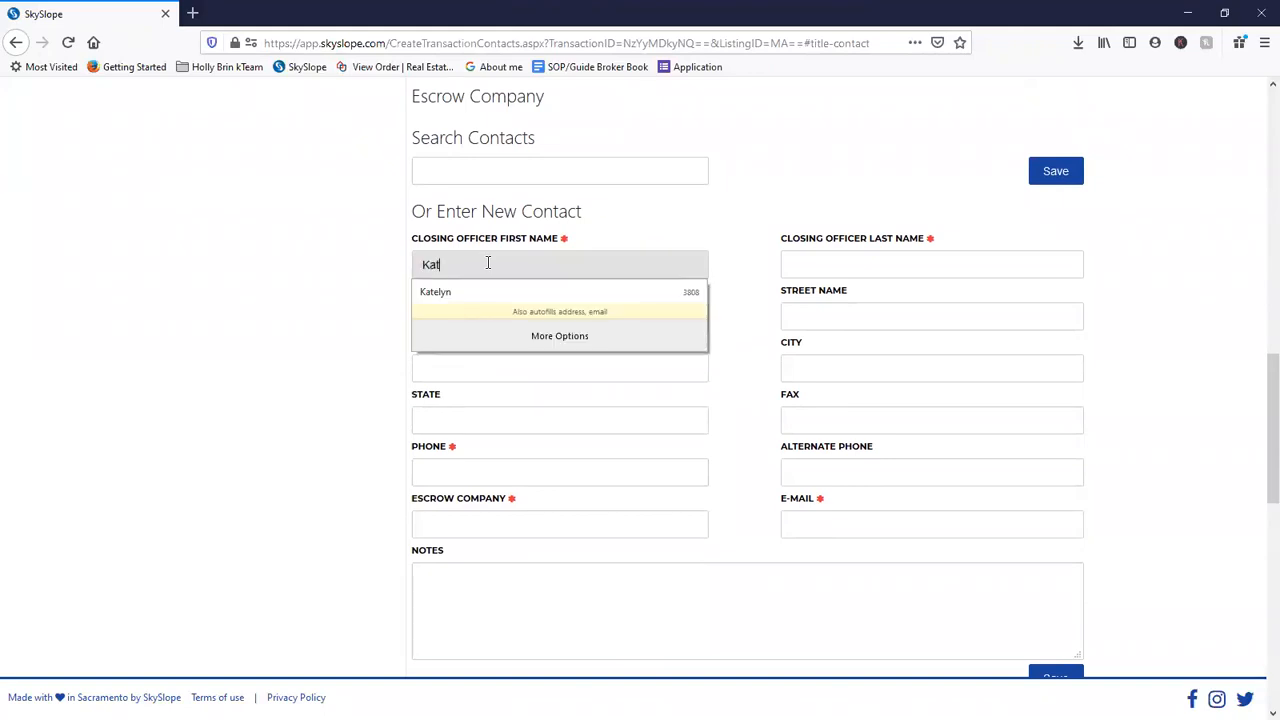
- Pick the escrow officer from saved contacts, clearing the wrongly autofilled name fields
left_click(488, 291)
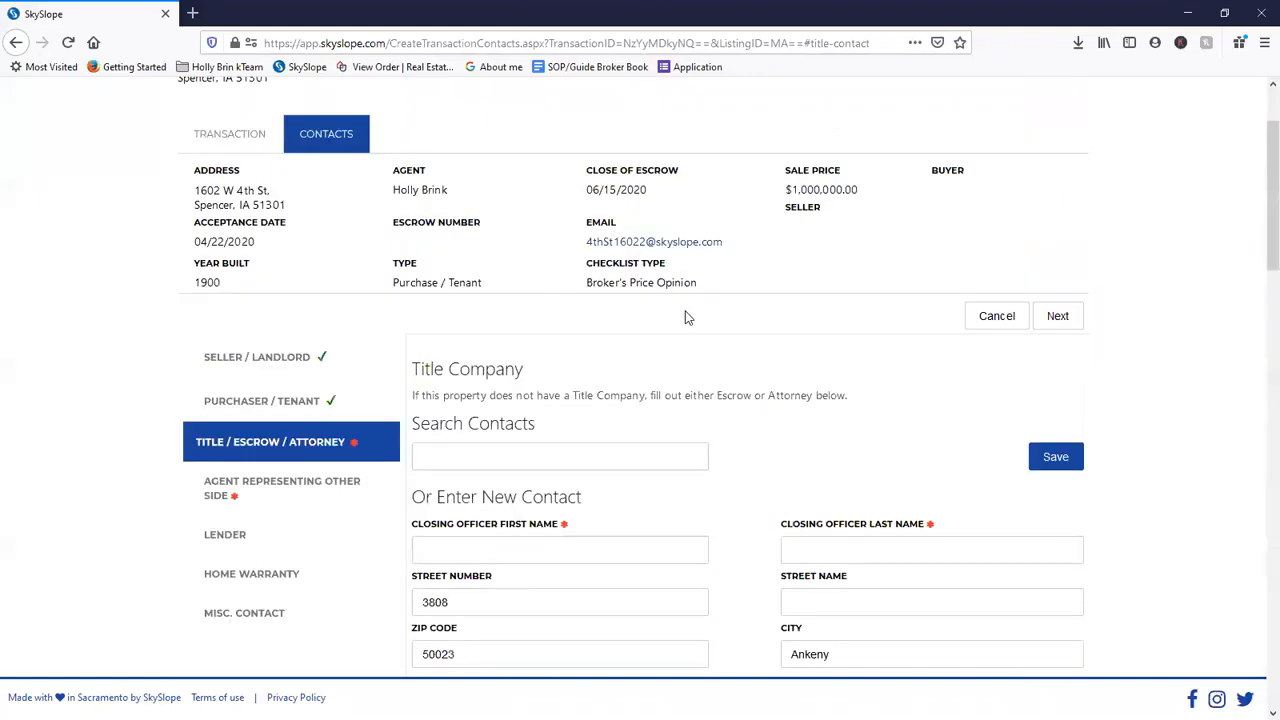
scroll(826, 463, "down", 3)
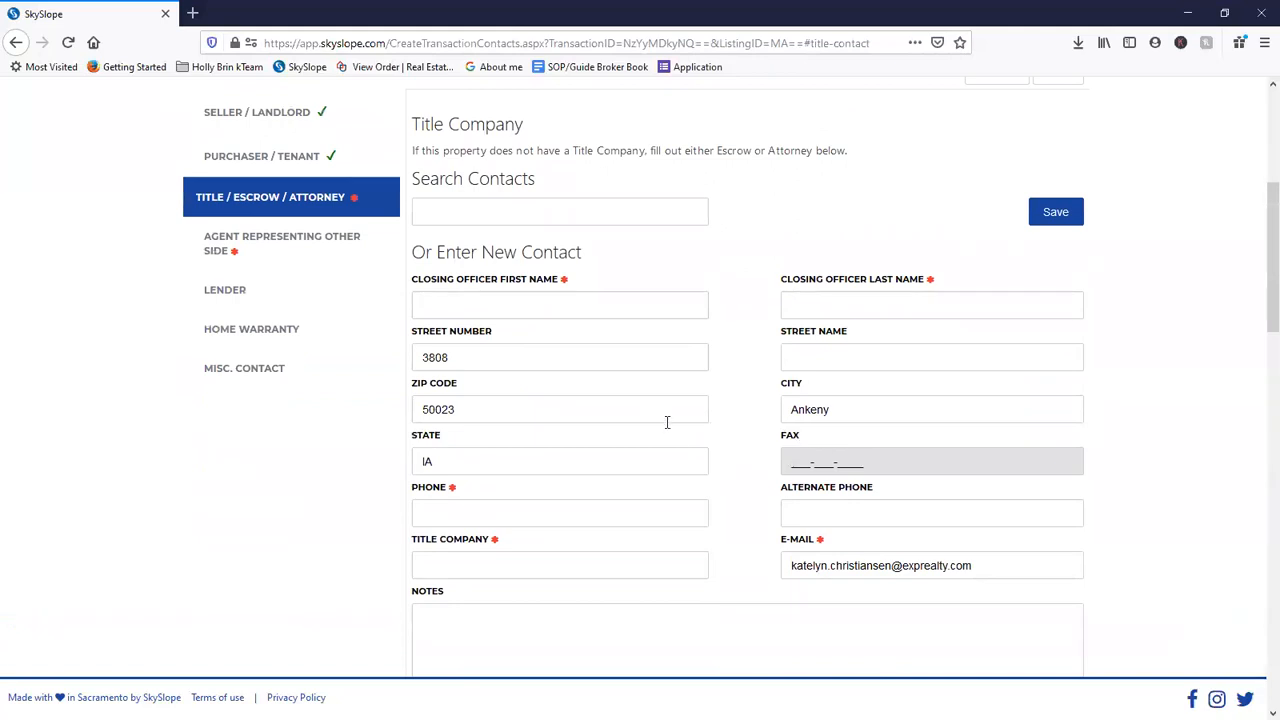
scroll(892, 566, "down", 5)
left_click_drag(868, 471, 787, 469)
key("BackSpace")
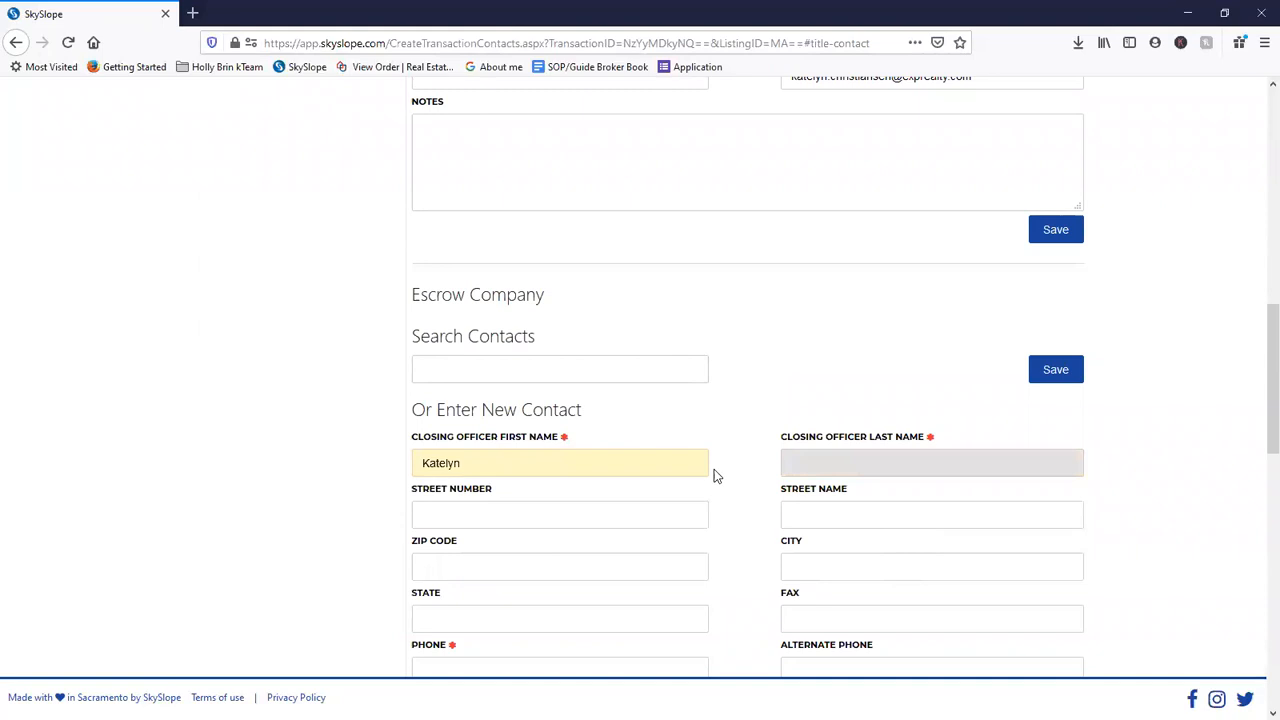
double_click(499, 465)
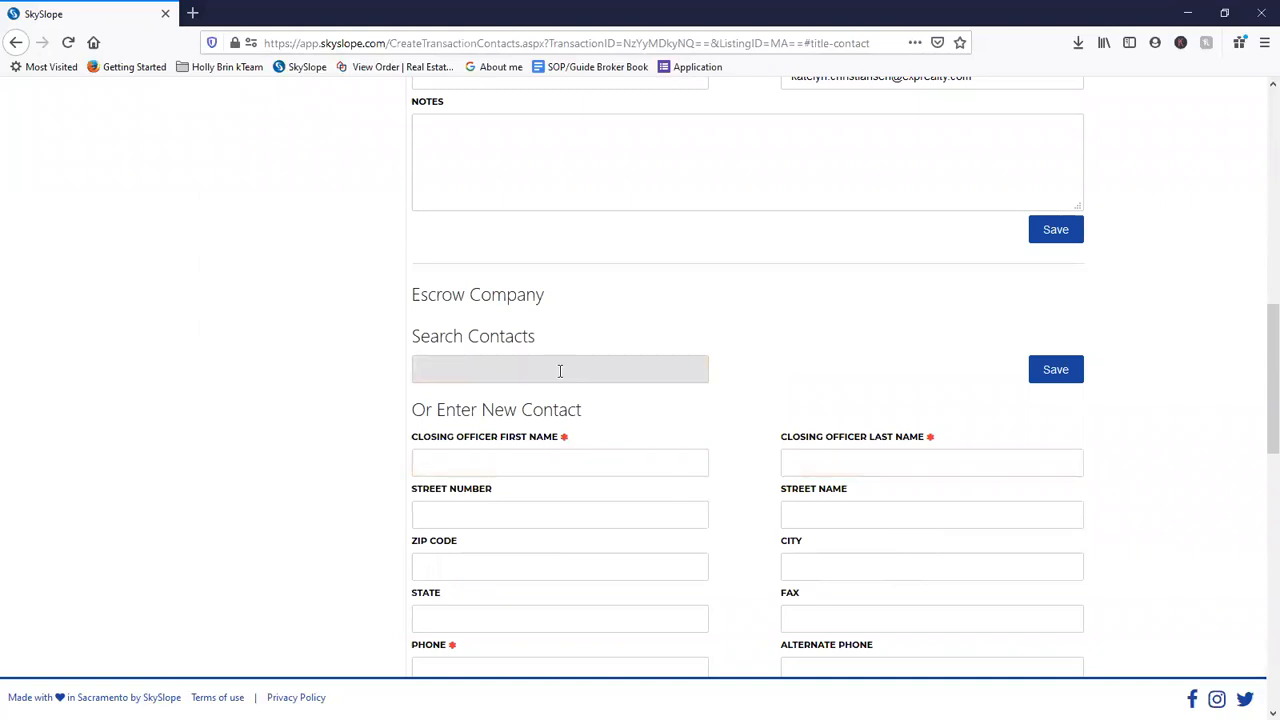
type("Kat")
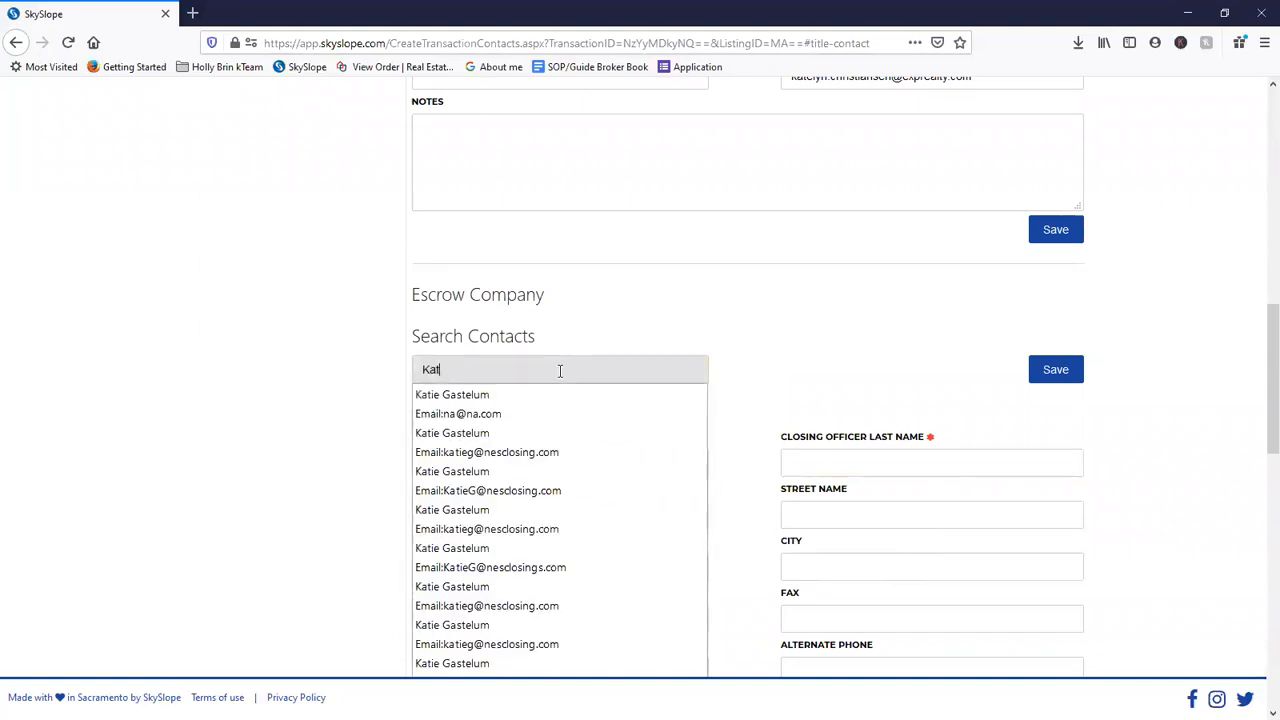
left_click(523, 447)
- Fill the escrow officer's e-mail and address fields from the autofill suggestion
scroll(520, 440, "down", 3)
scroll(560, 420, "up", 2)
scroll(837, 506, "down", 2)
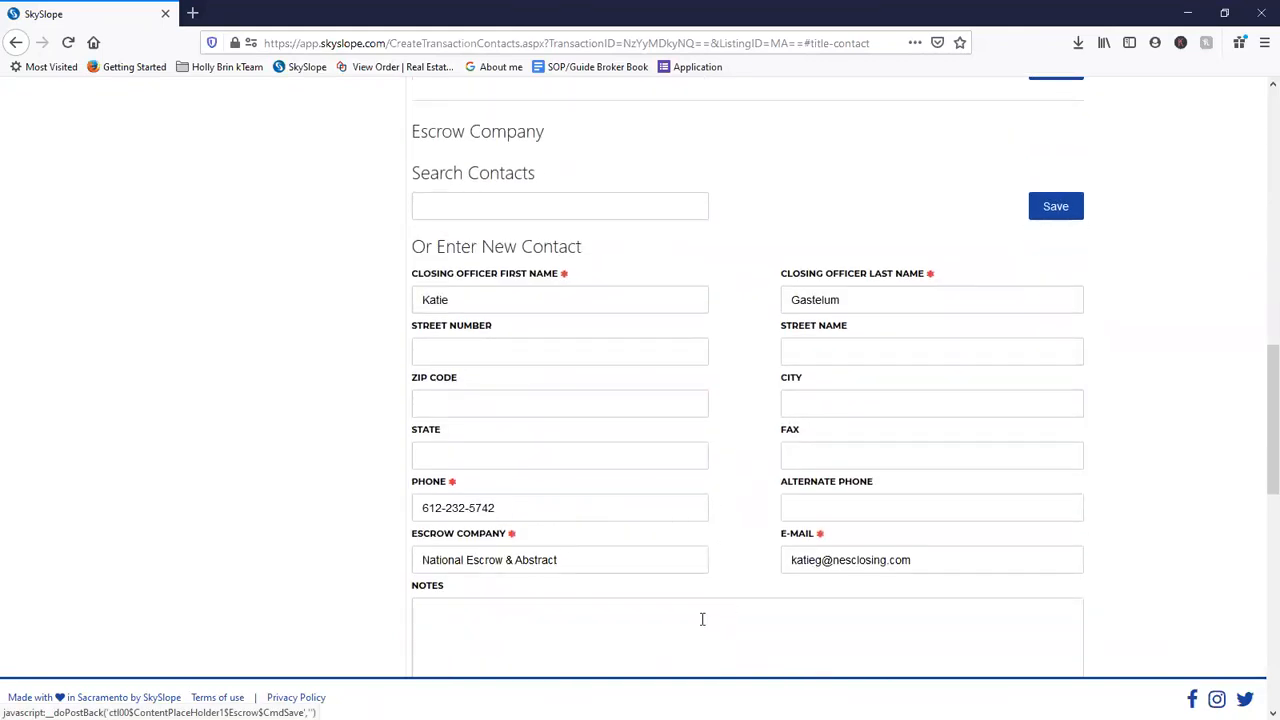
scroll(703, 617, "down", 2)
left_click(912, 395)
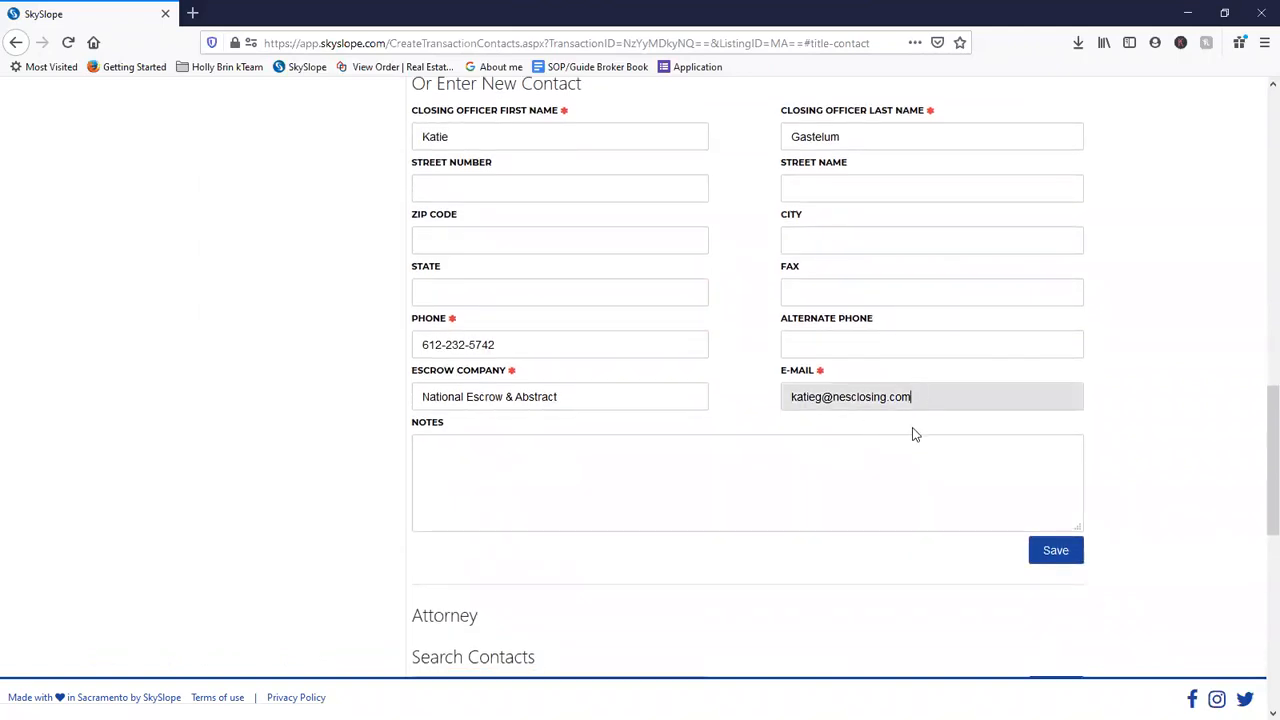
left_click_drag(922, 401, 793, 400)
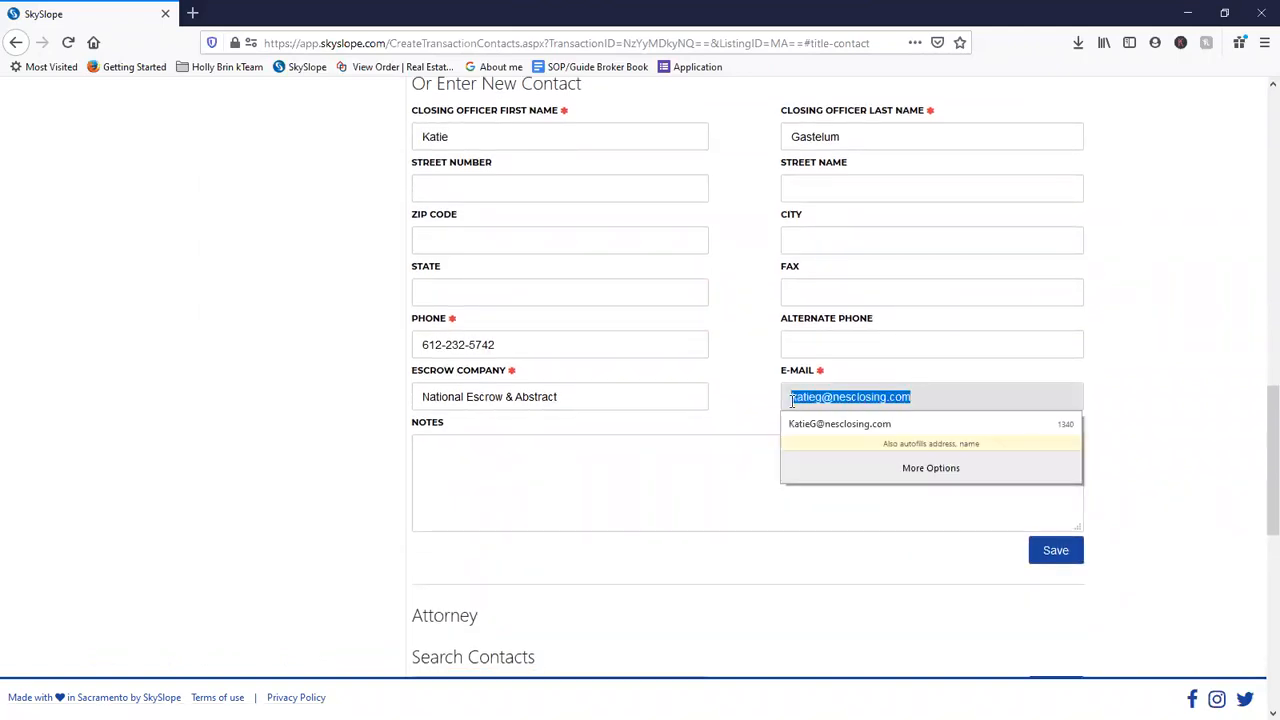
left_click(926, 393)
left_click_drag(908, 396, 788, 400)
left_click(792, 424)
scroll(750, 500, "up", 4)
left_click(883, 251)
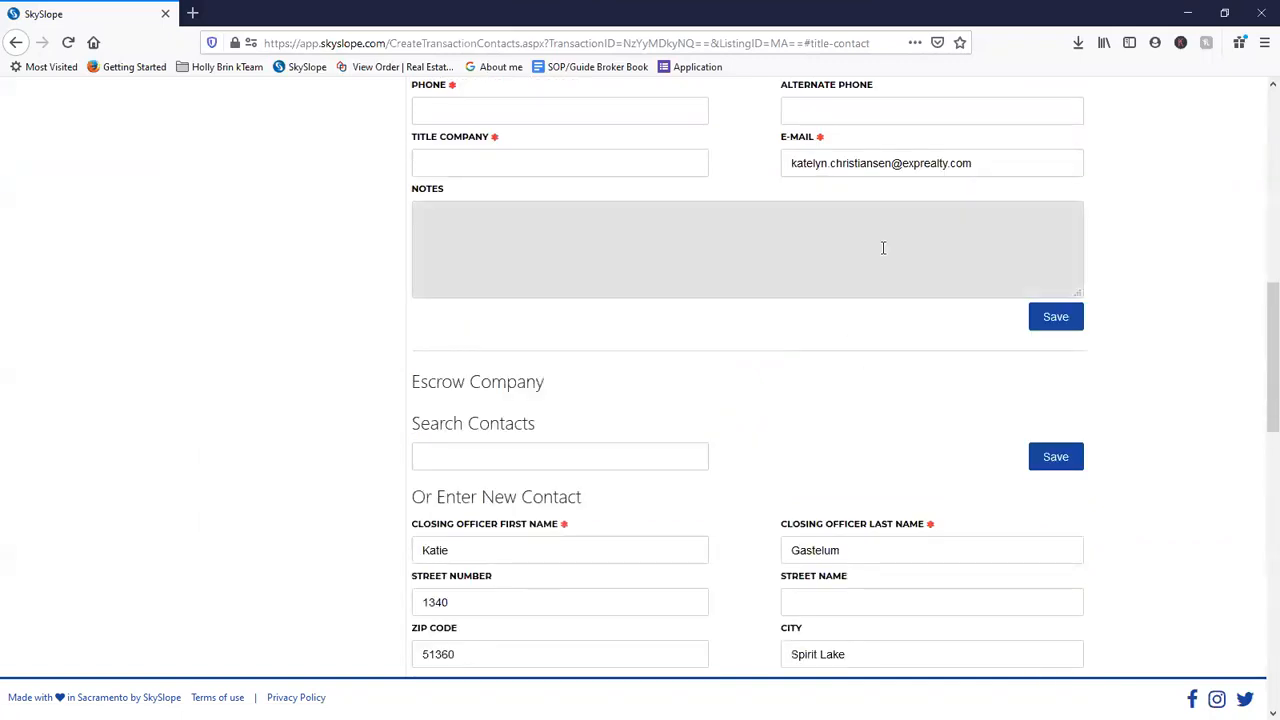
scroll(883, 250, "up", 2)
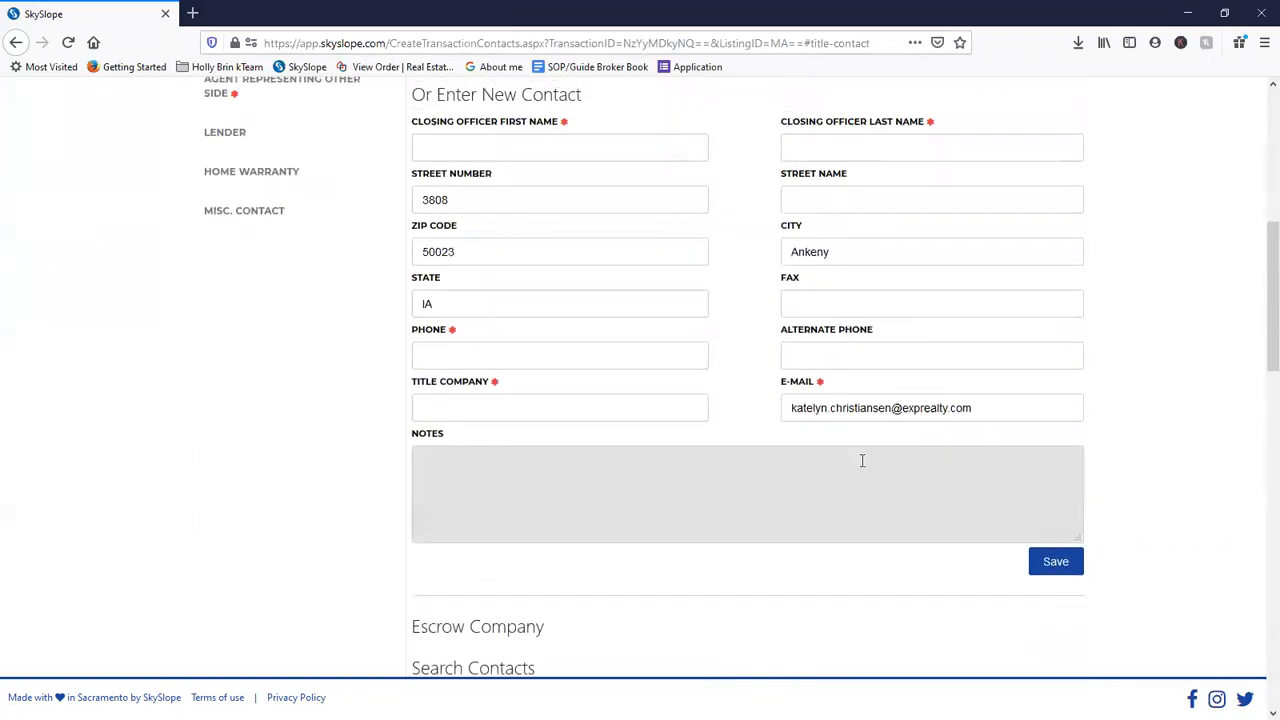
- Enter the title closing officer's first and last name after a blocked save
left_click(1040, 572)
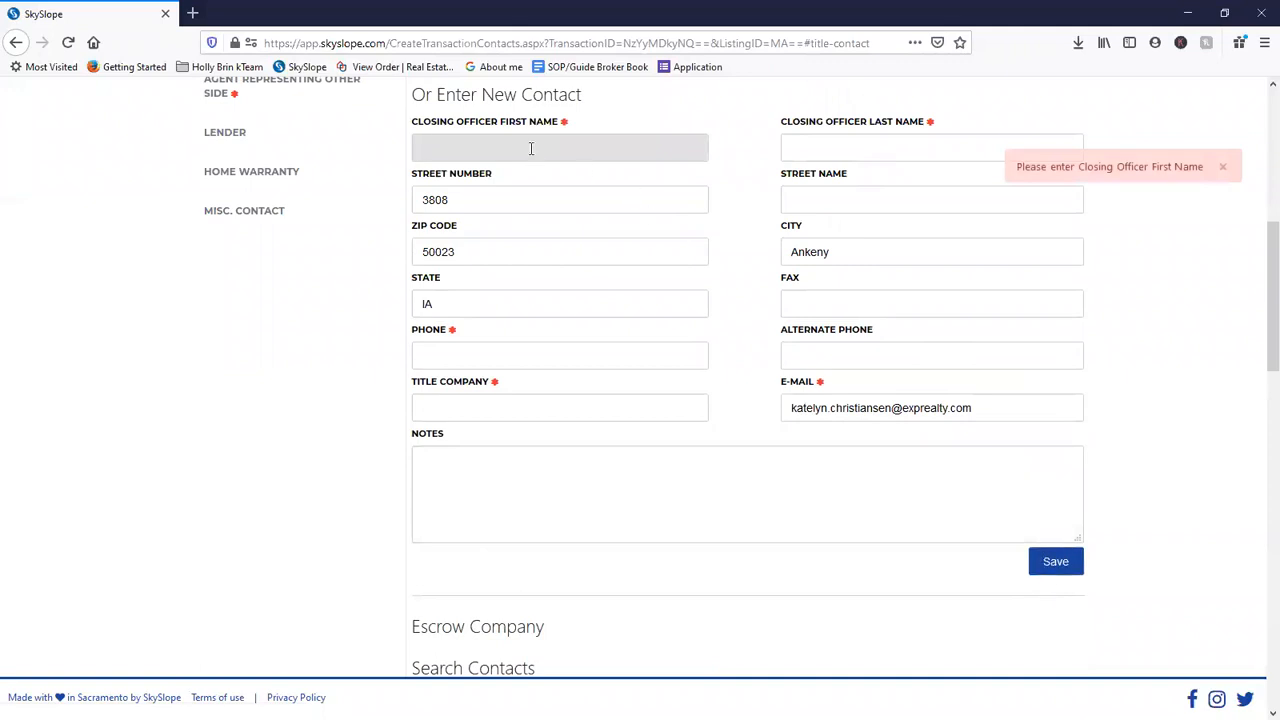
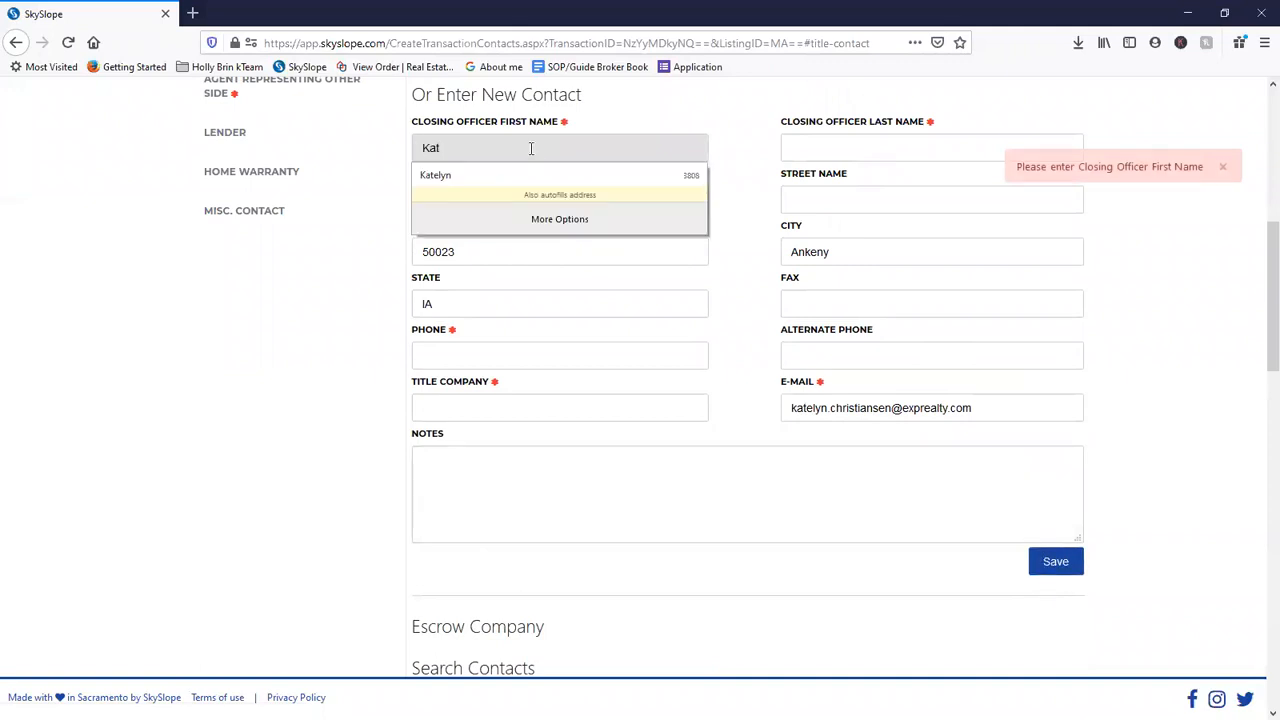
key("Tab")
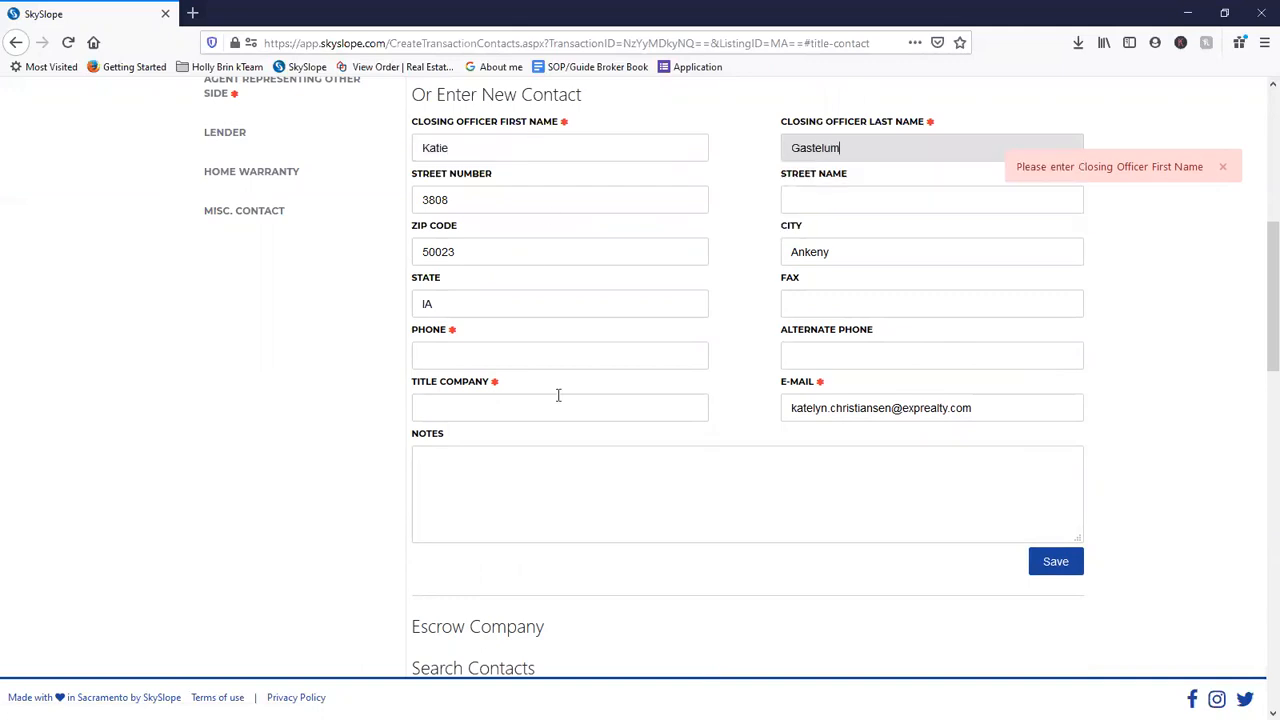
left_click(857, 529)
left_click(1055, 564)
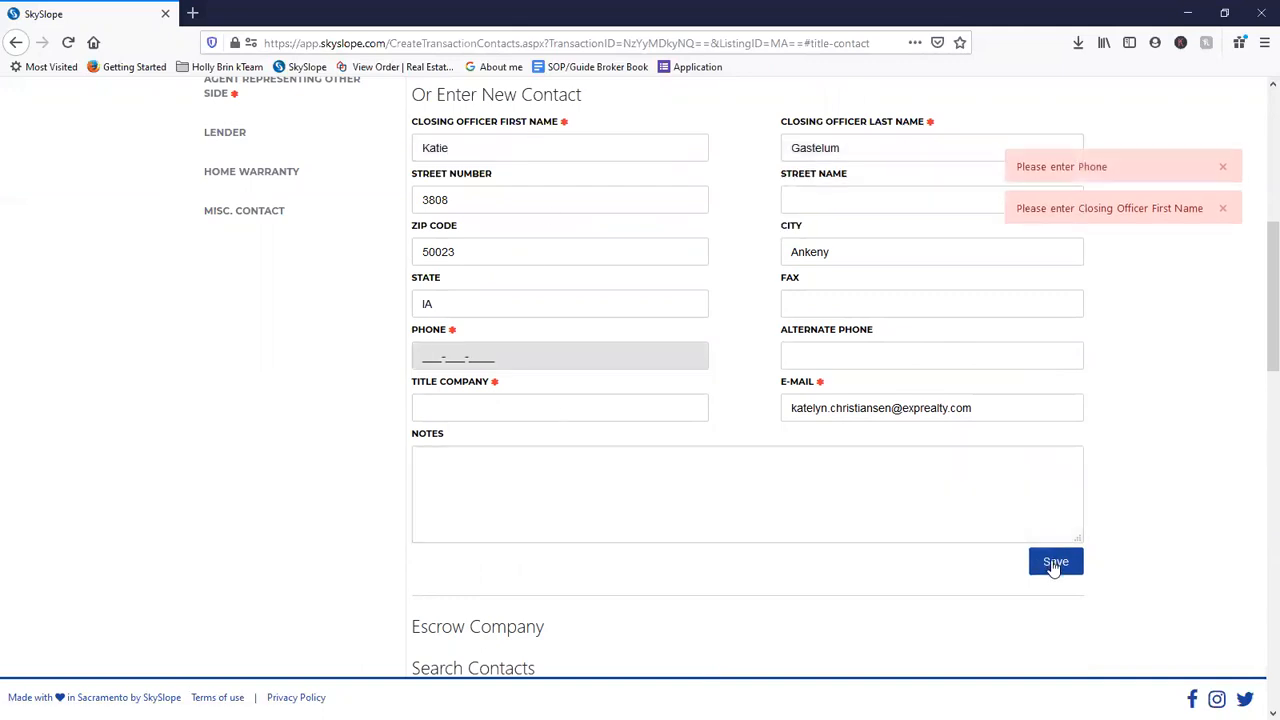
- Add a placeholder phone, her company e-mail and title company NES, then save
type("56")
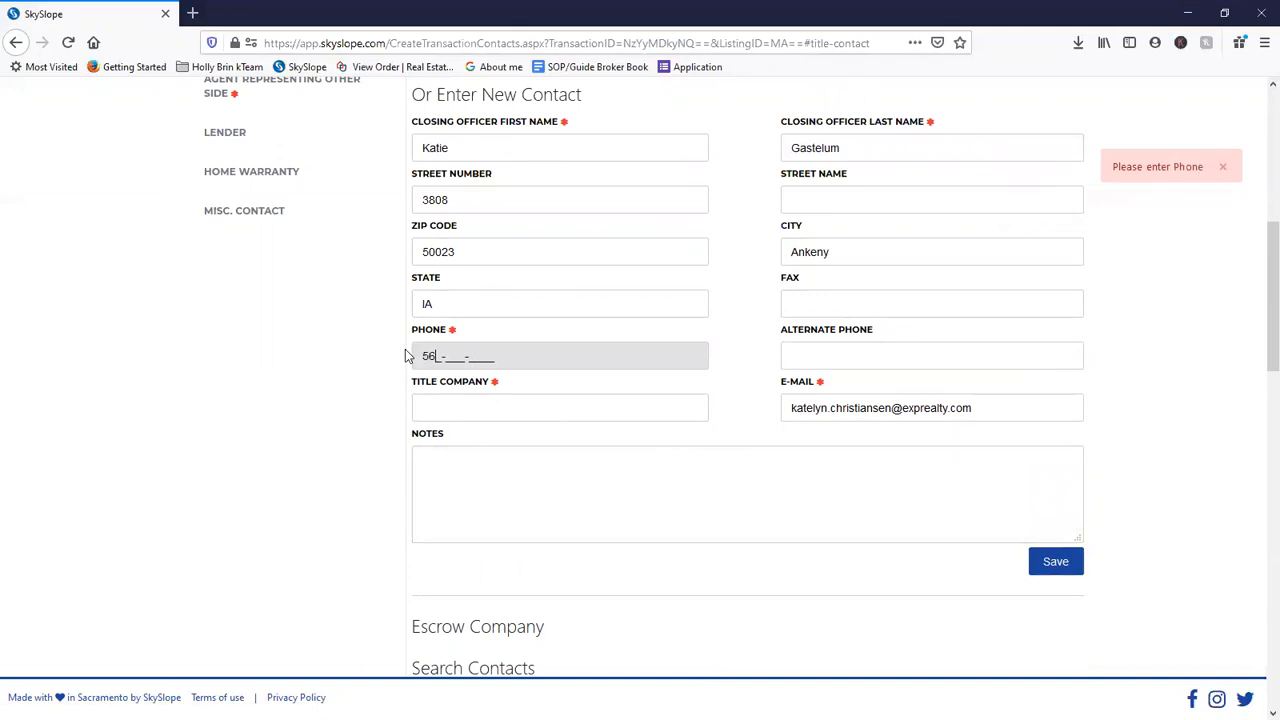
type("0000000000")
key("Tab")
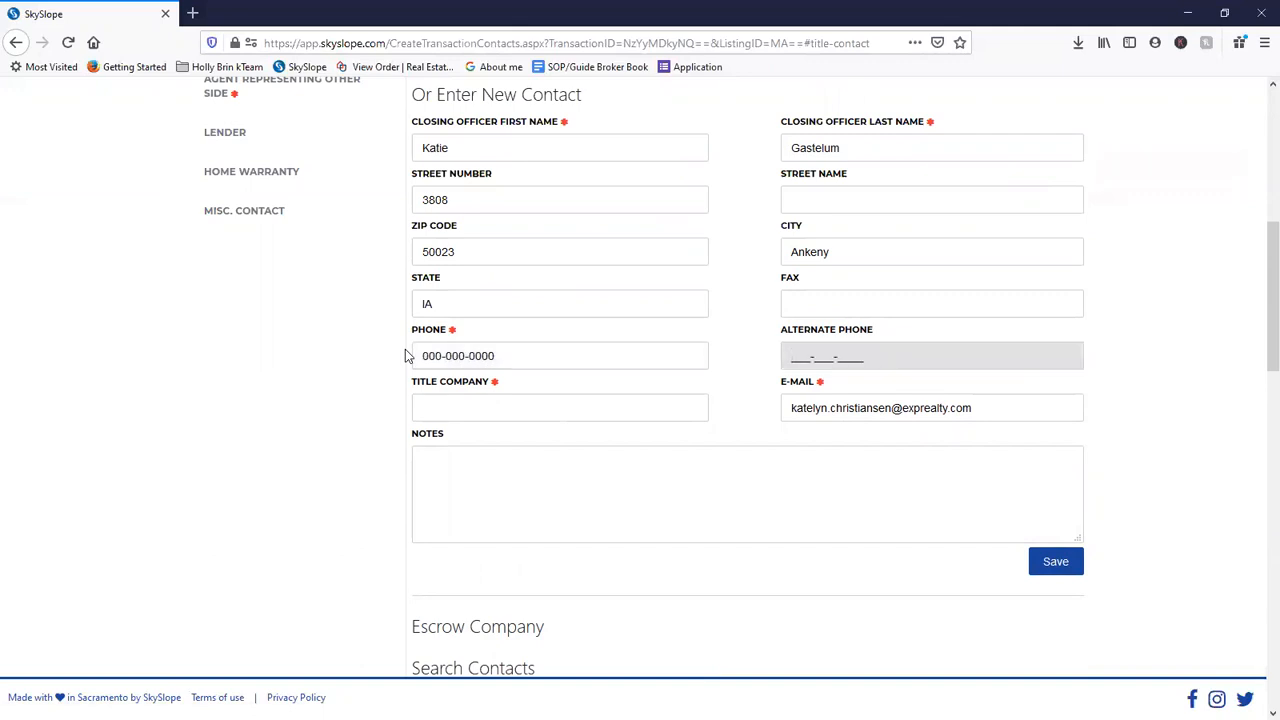
key("Tab")
key("Tab")
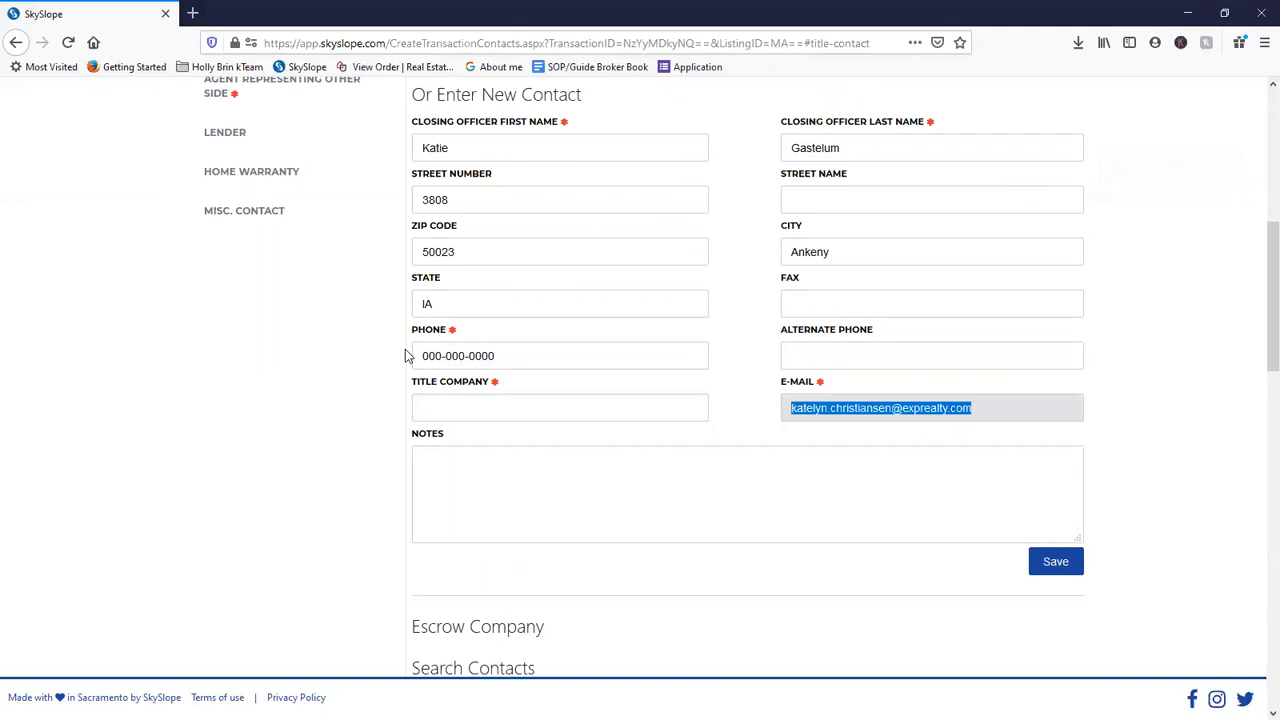
type("katie")
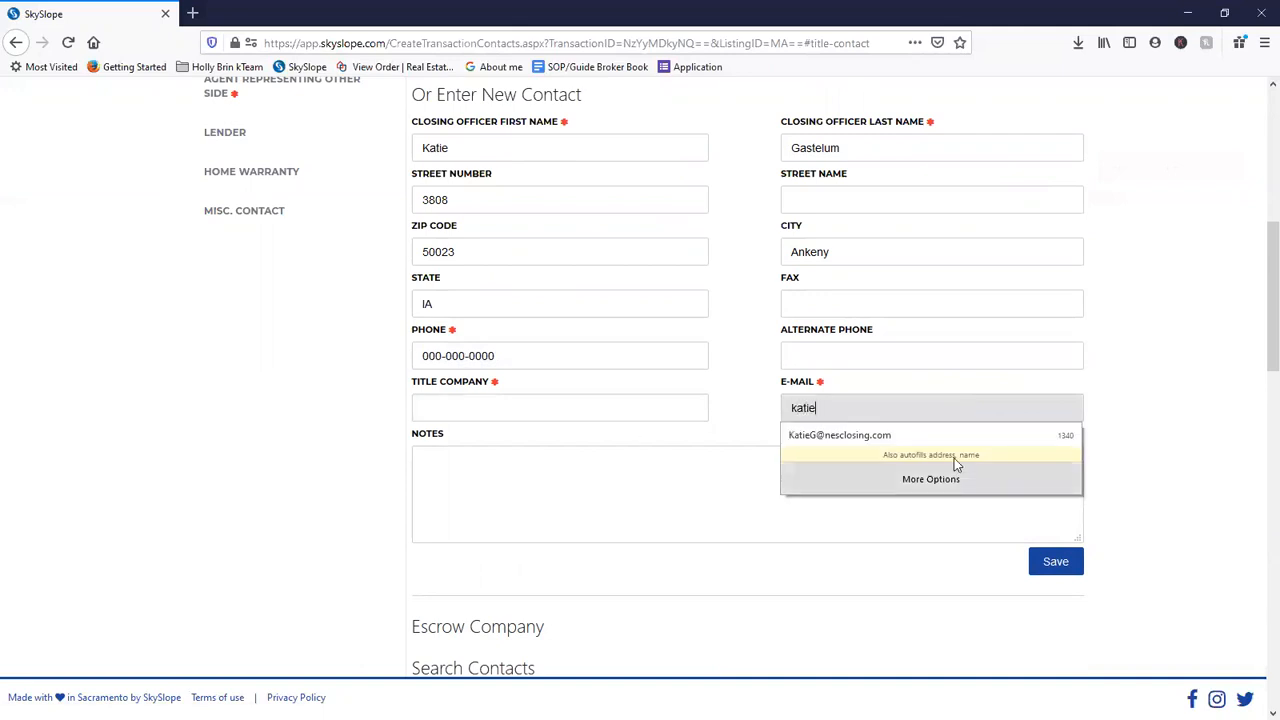
left_click(951, 436)
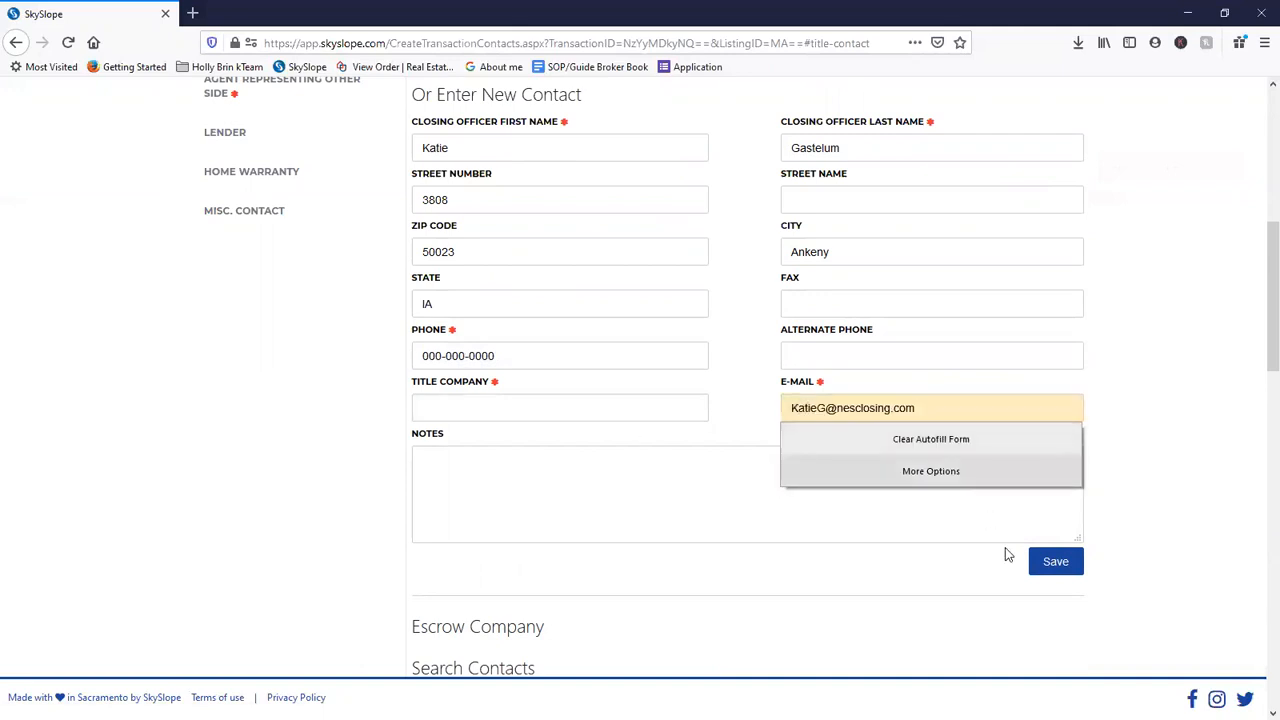
left_click(1053, 565)
type("NES")
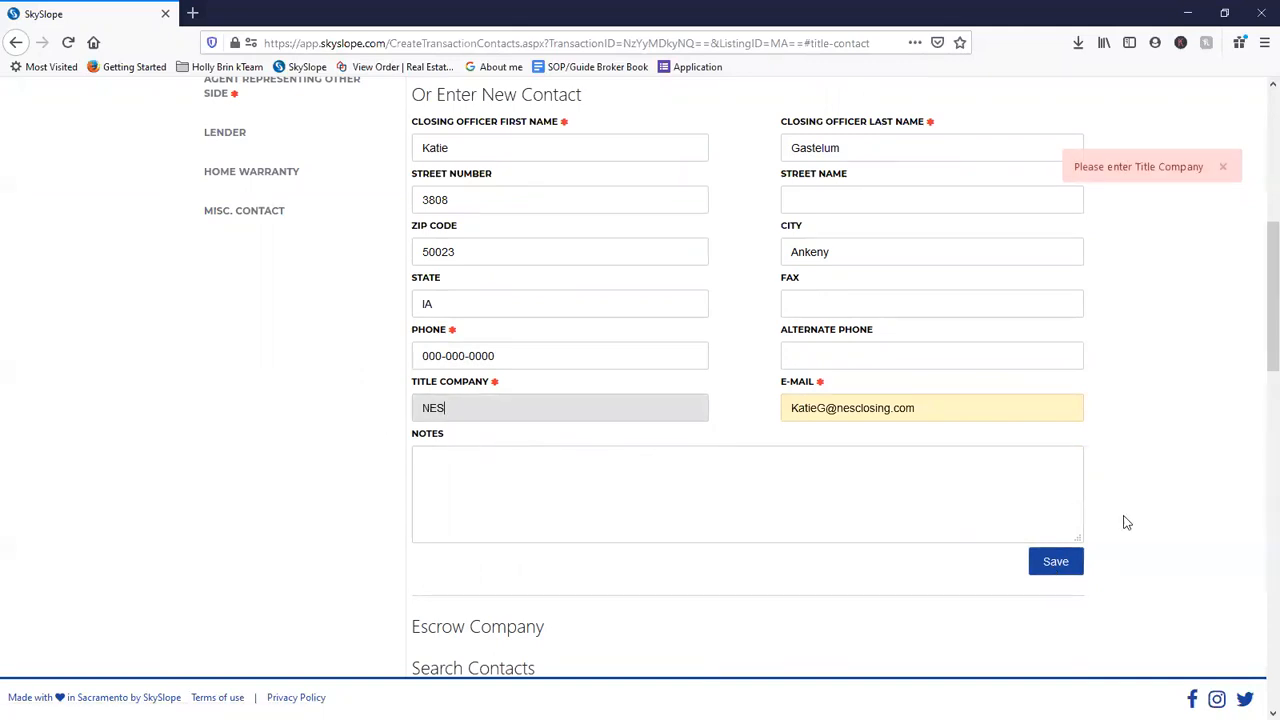
left_click(1055, 564)
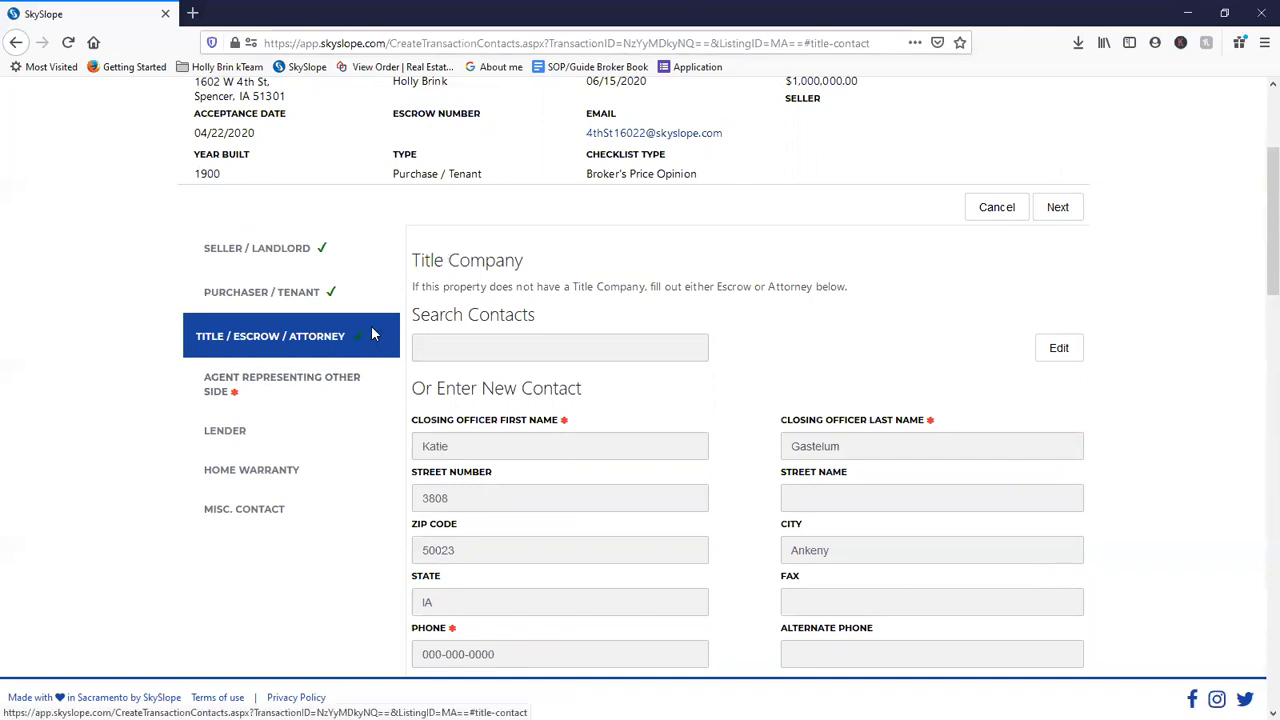
- Advance from the saved title contacts toward the other side's agent step
scroll(688, 400, "down", 6)
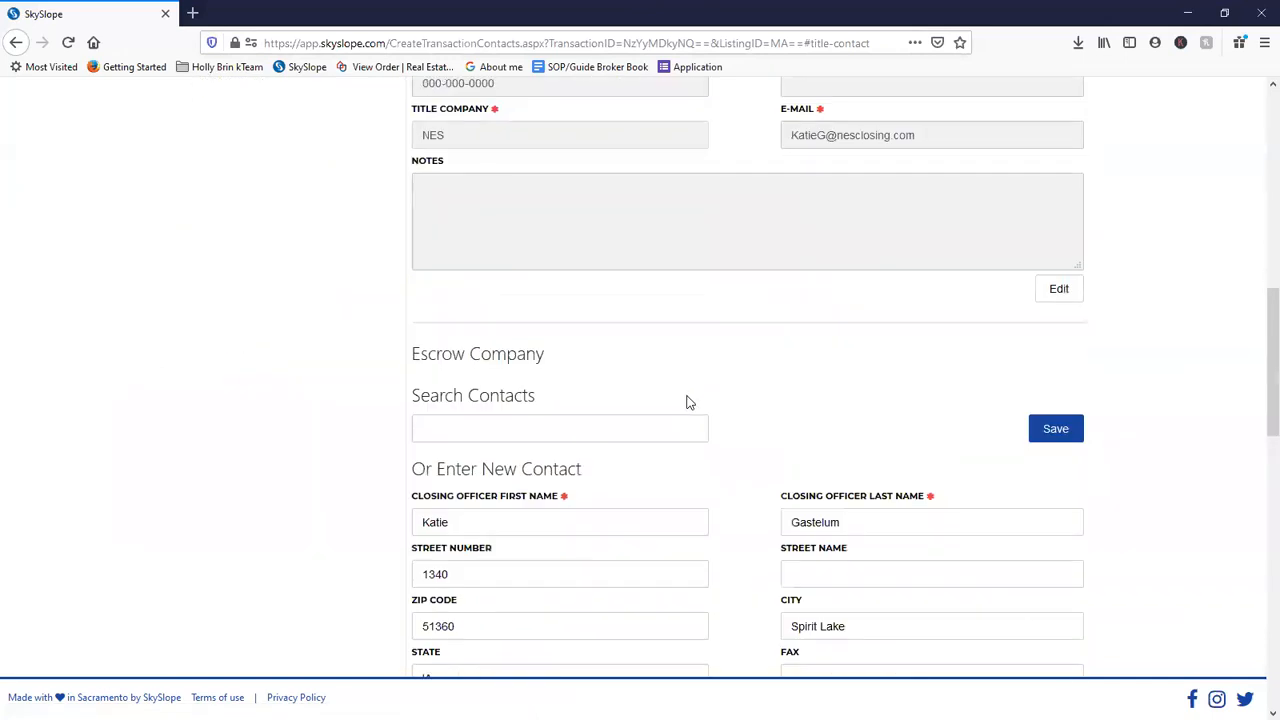
scroll(680, 420, "down", 7)
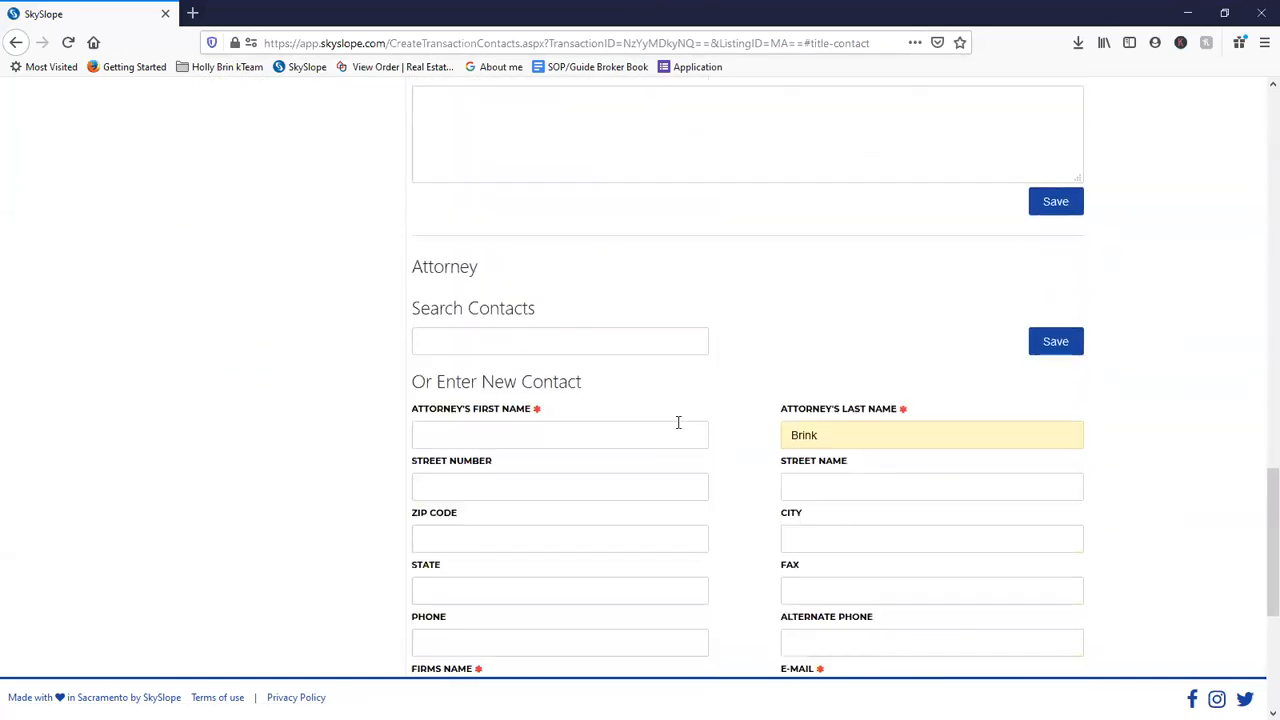
scroll(678, 422, "up", 13)
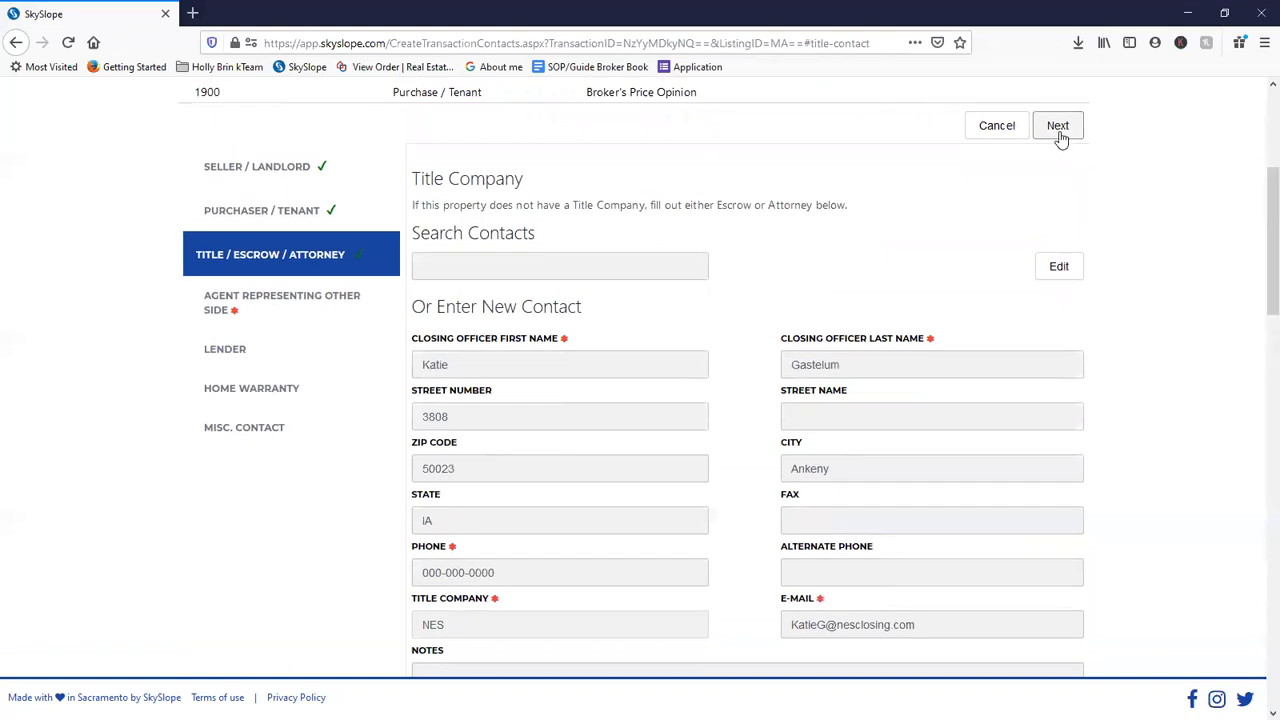
left_click(1058, 132)
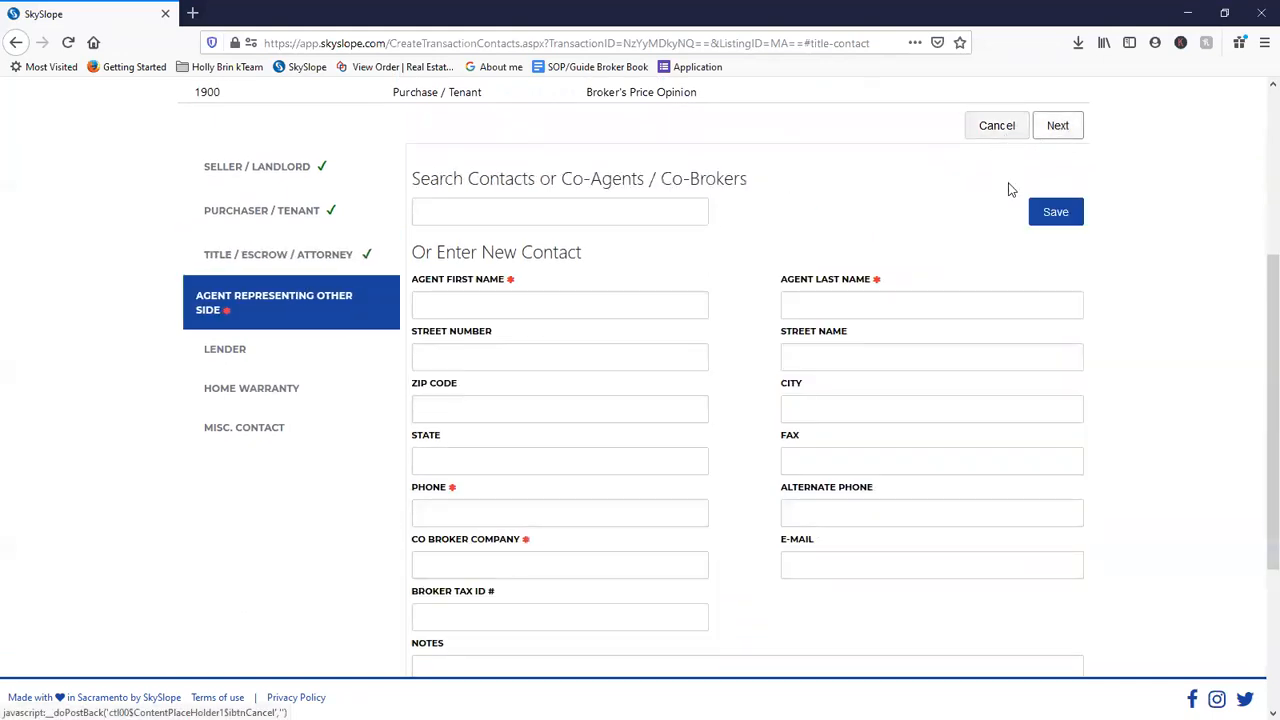
- Re-review the Title / Escrow / Attorney sections, then continue to Agent Representing Other Side
left_click(352, 254)
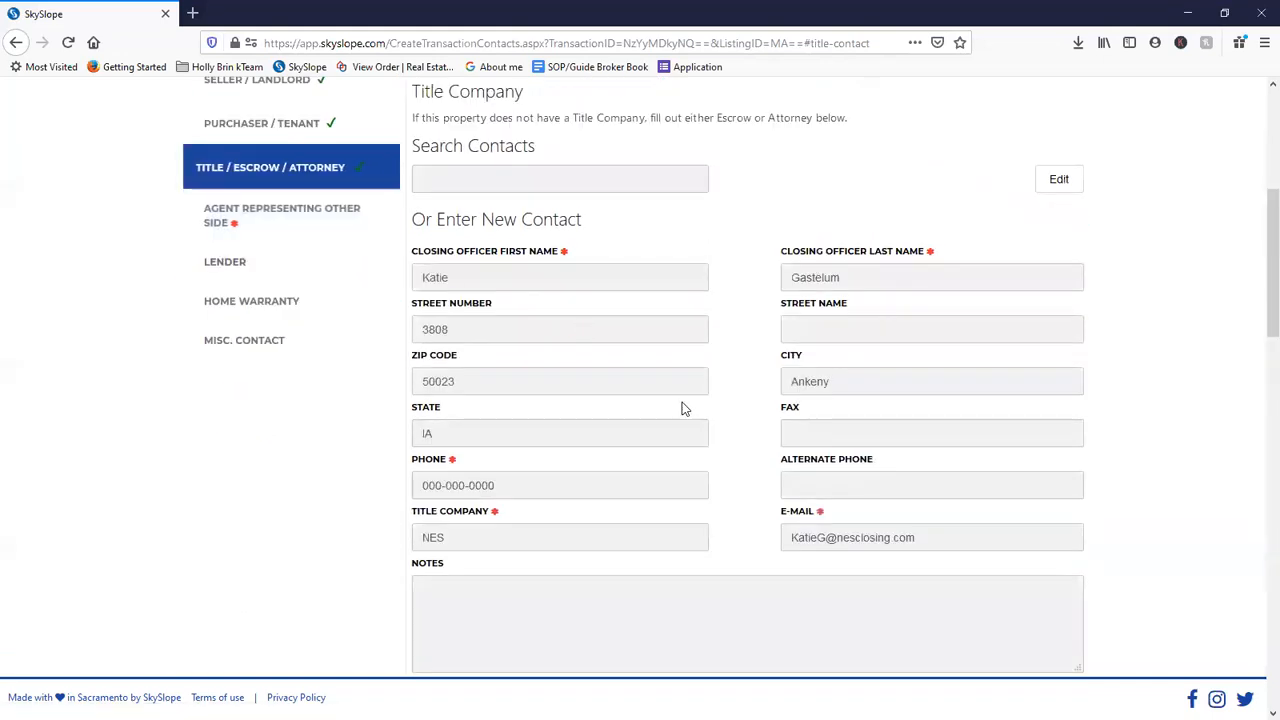
scroll(680, 408, "down", 8)
scroll(776, 468, "down", 5)
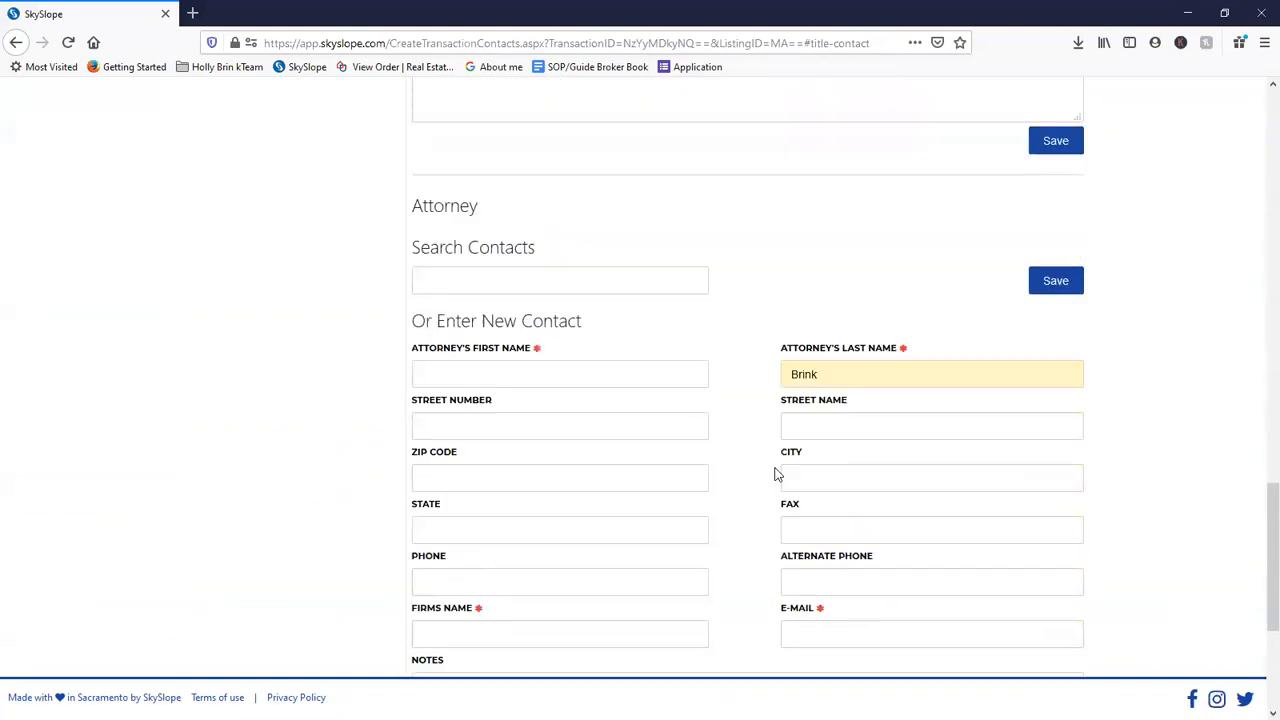
scroll(648, 416, "down", 2)
scroll(648, 416, "up", 15)
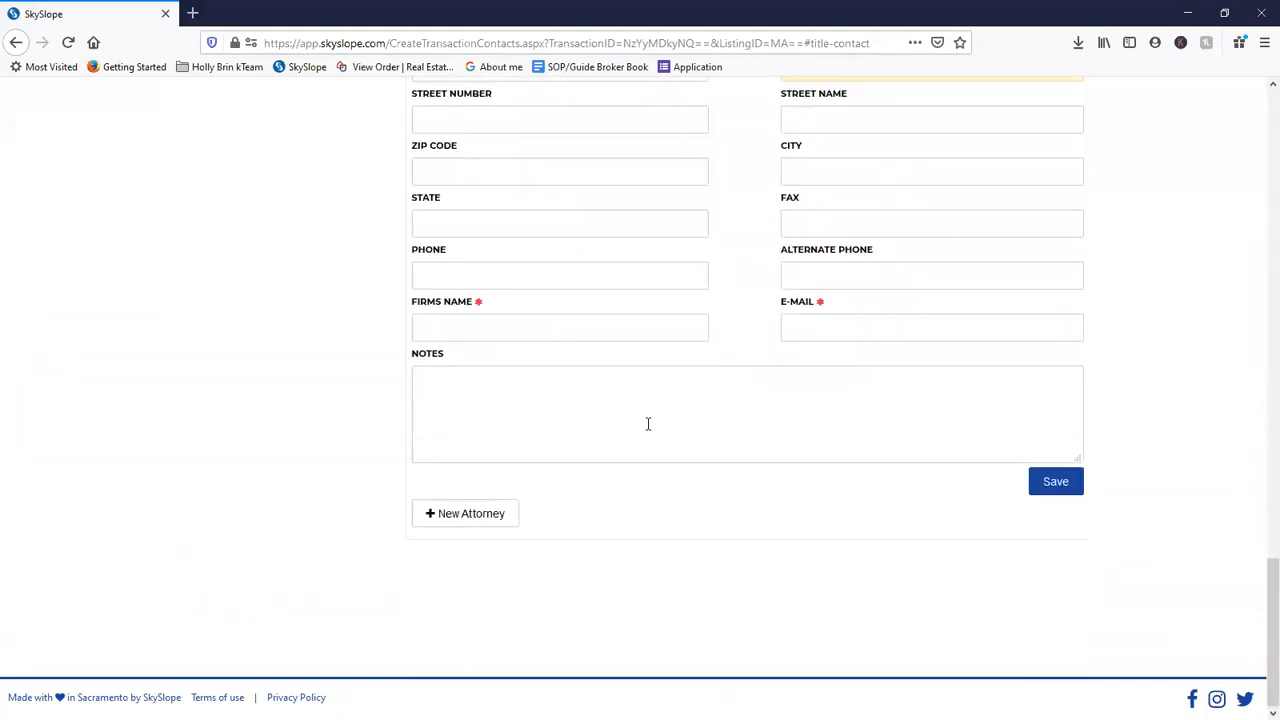
scroll(641, 447, "up", 1)
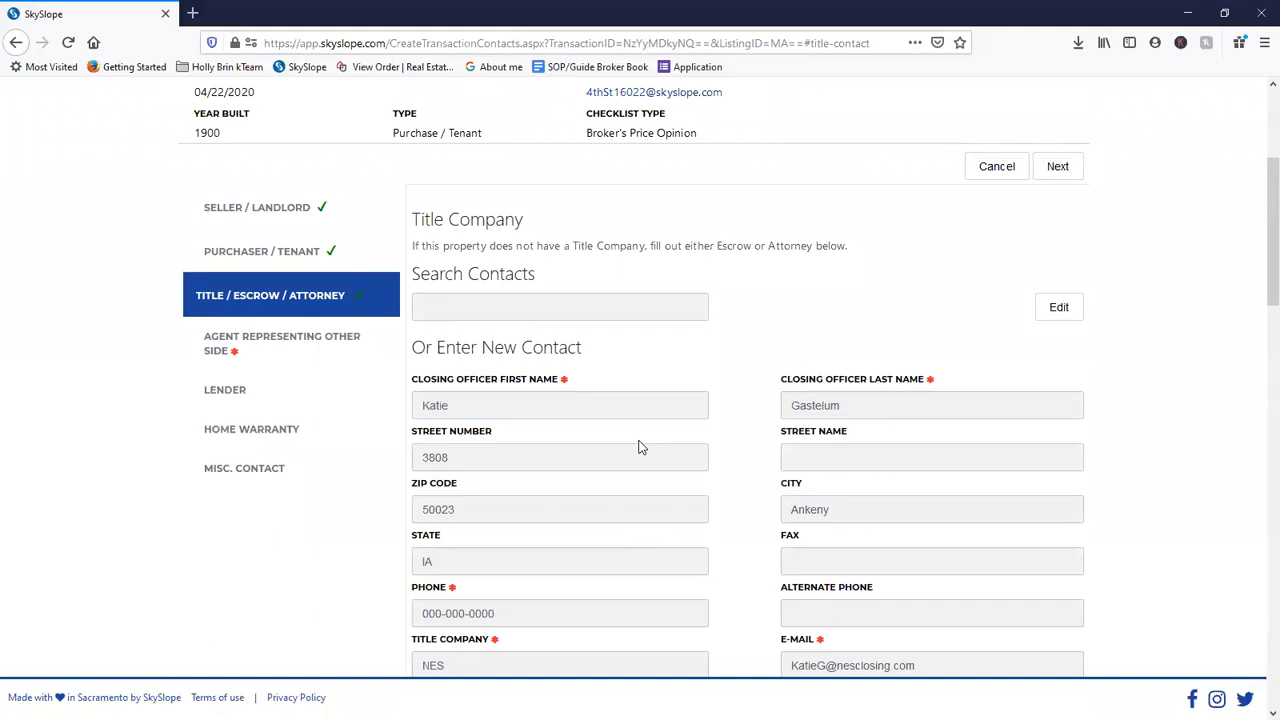
scroll(641, 447, "up", 2)
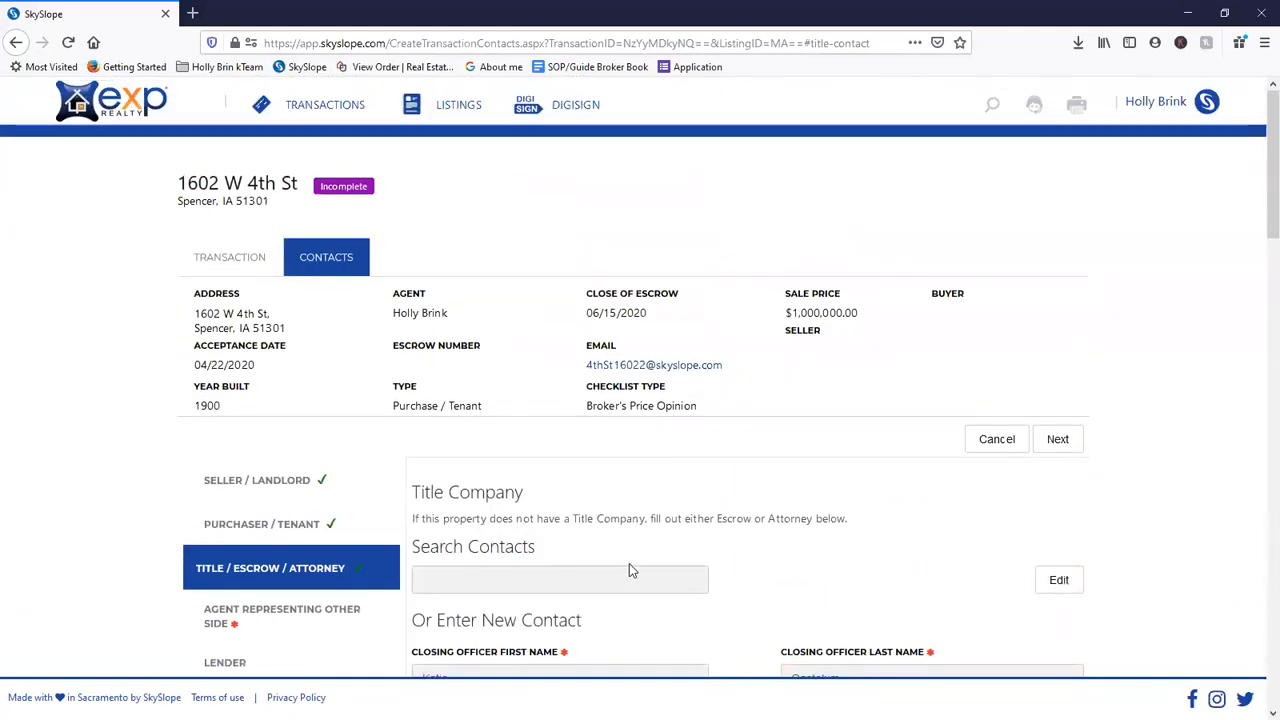
scroll(631, 587, "down", 4)
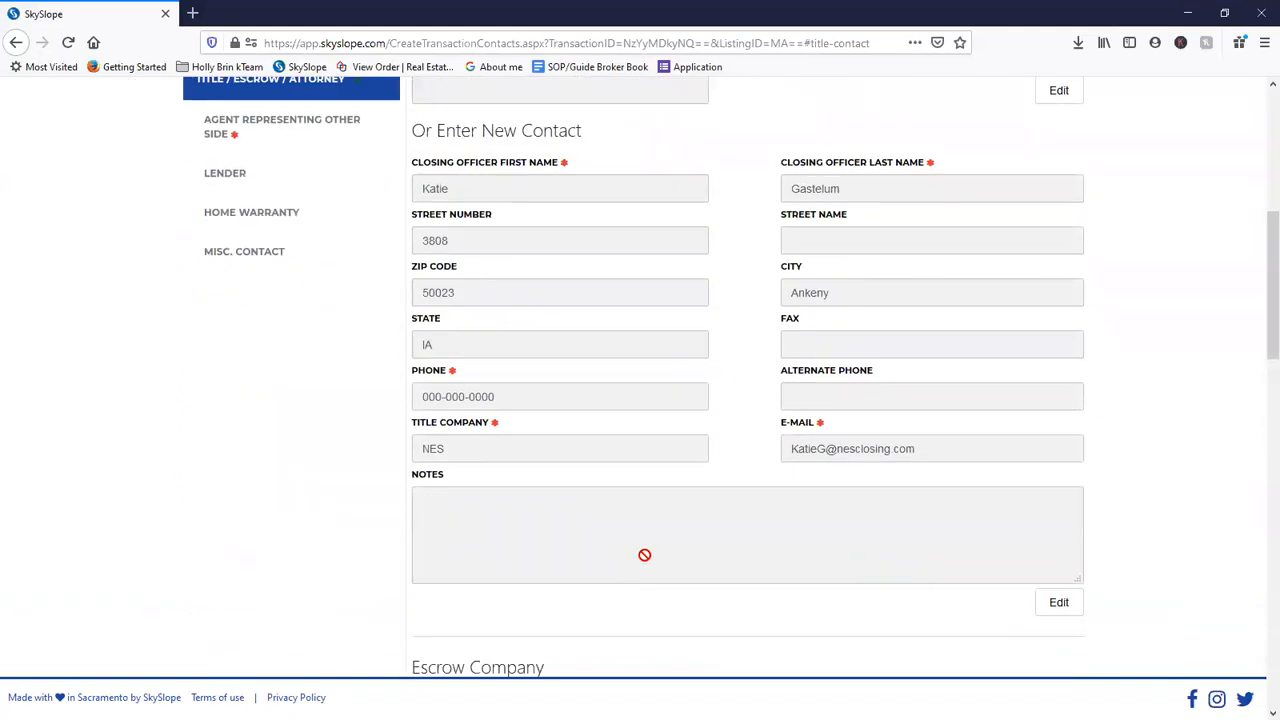
scroll(651, 562, "down", 6)
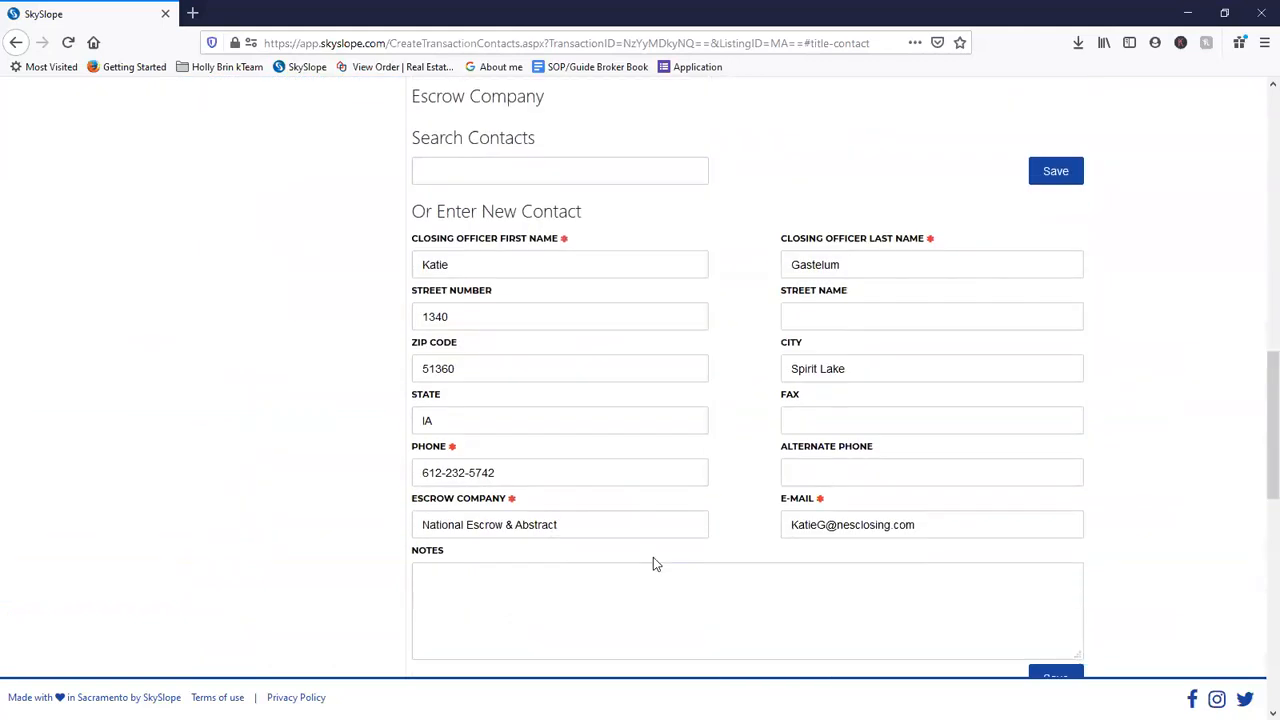
scroll(660, 551, "down", 7)
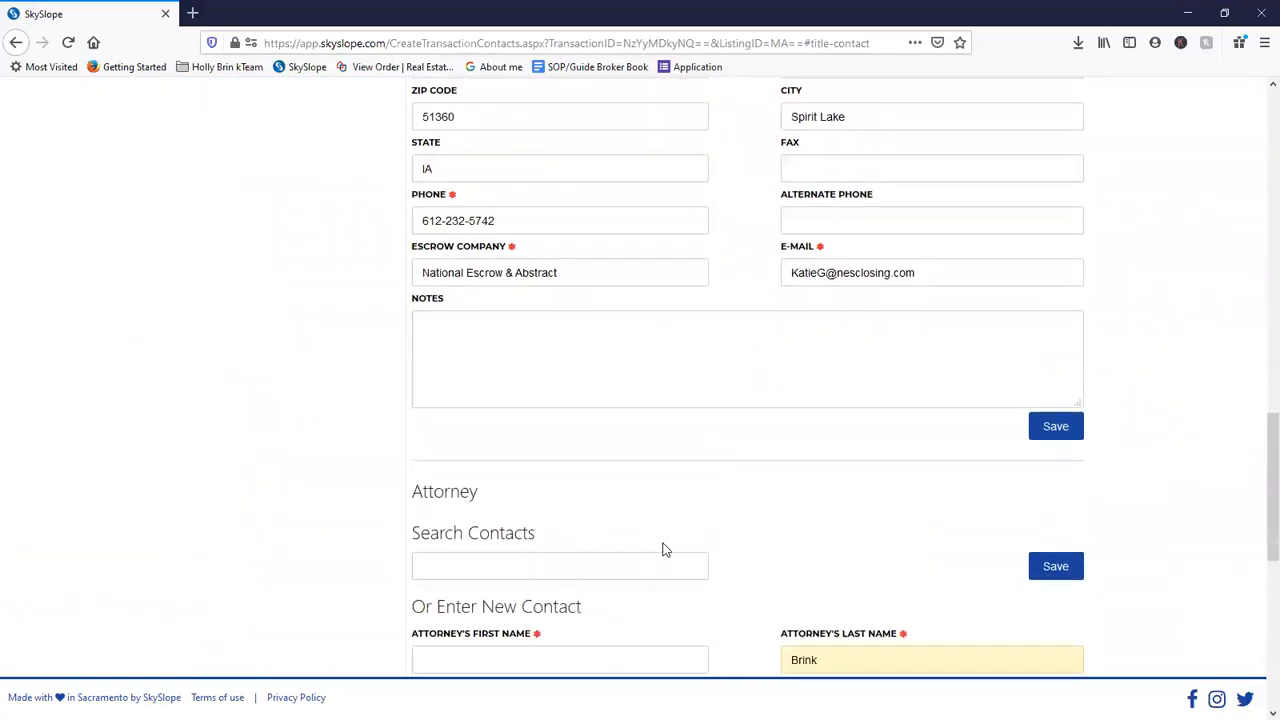
scroll(660, 545, "down", 2)
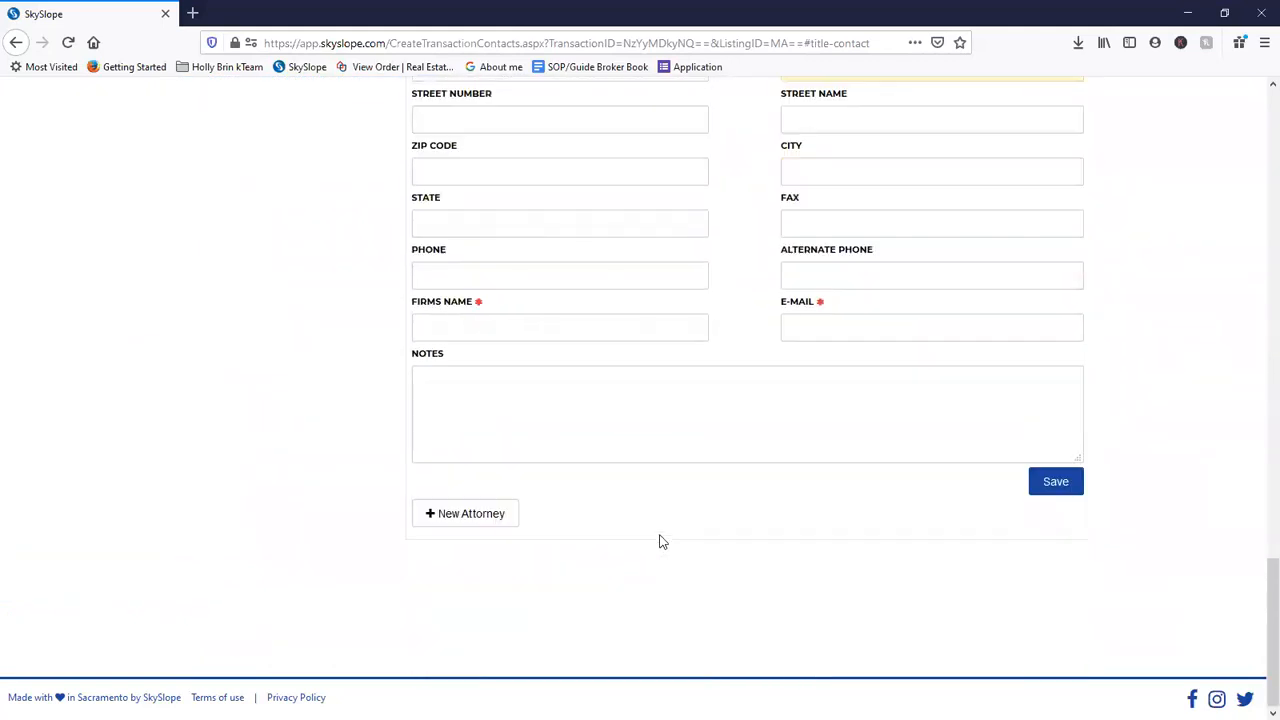
scroll(660, 545, "up", 6)
scroll(660, 545, "up", 6)
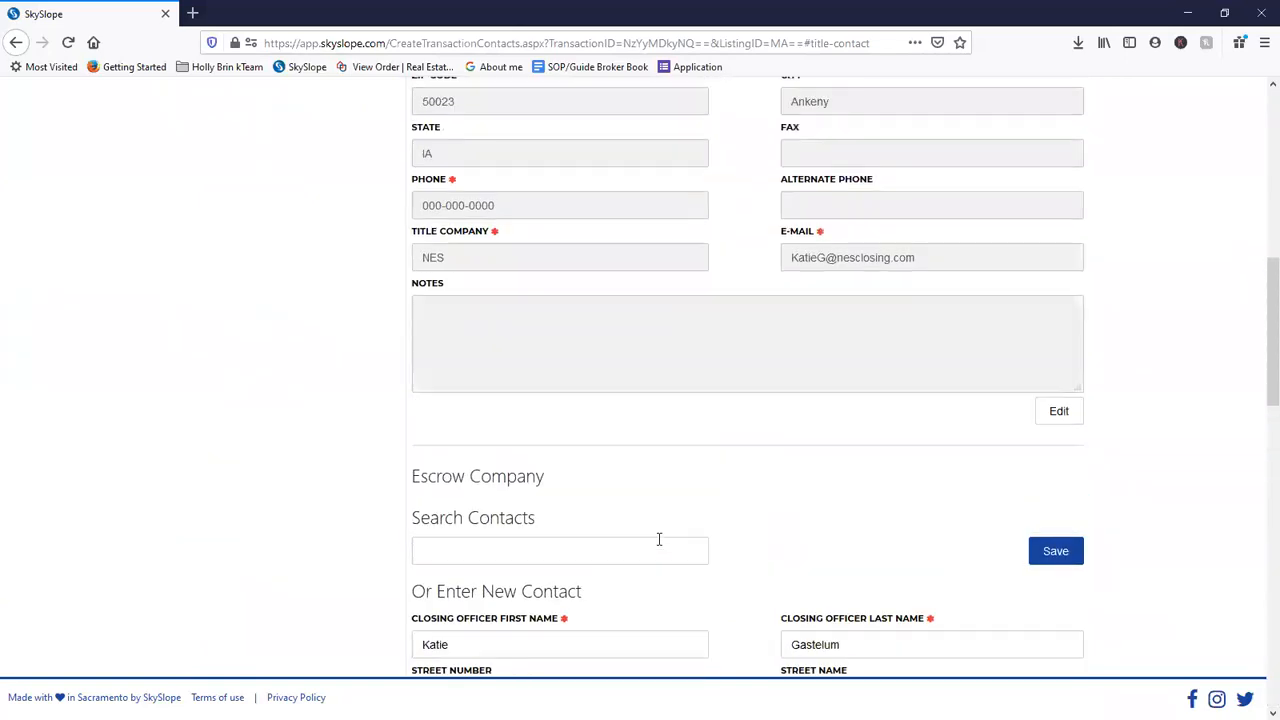
scroll(659, 540, "up", 6)
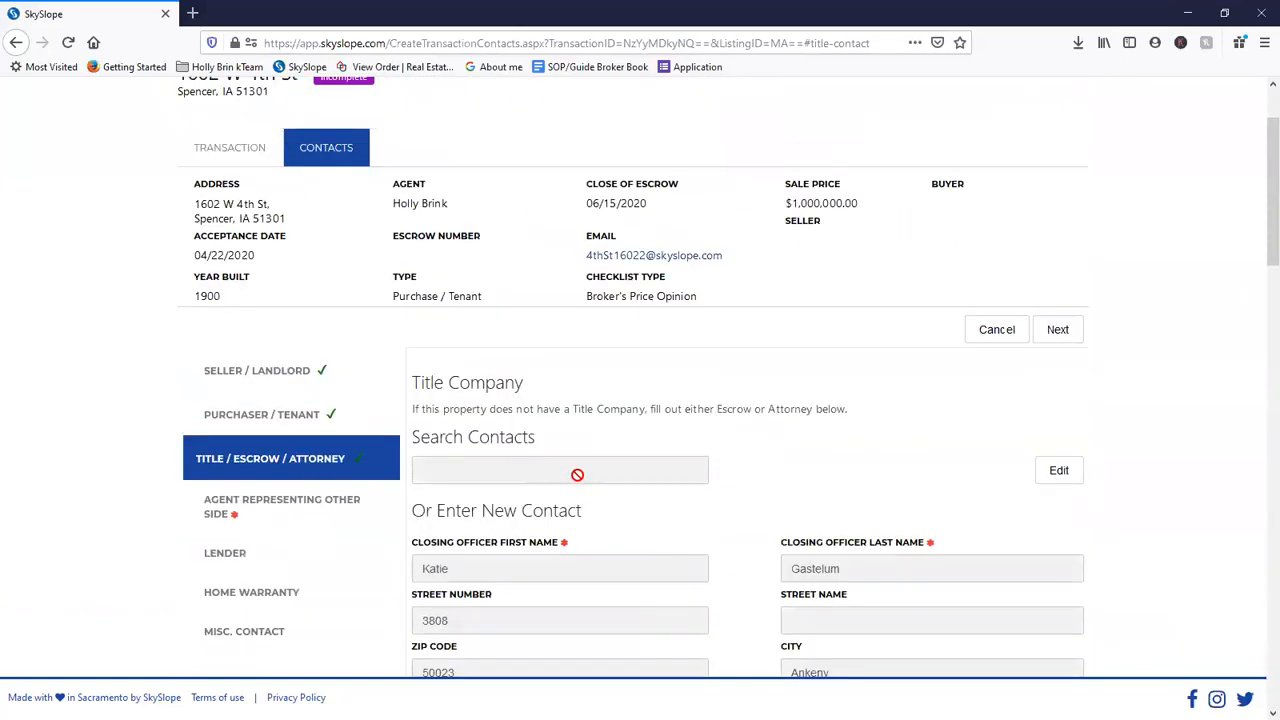
scroll(520, 543, "down", 9)
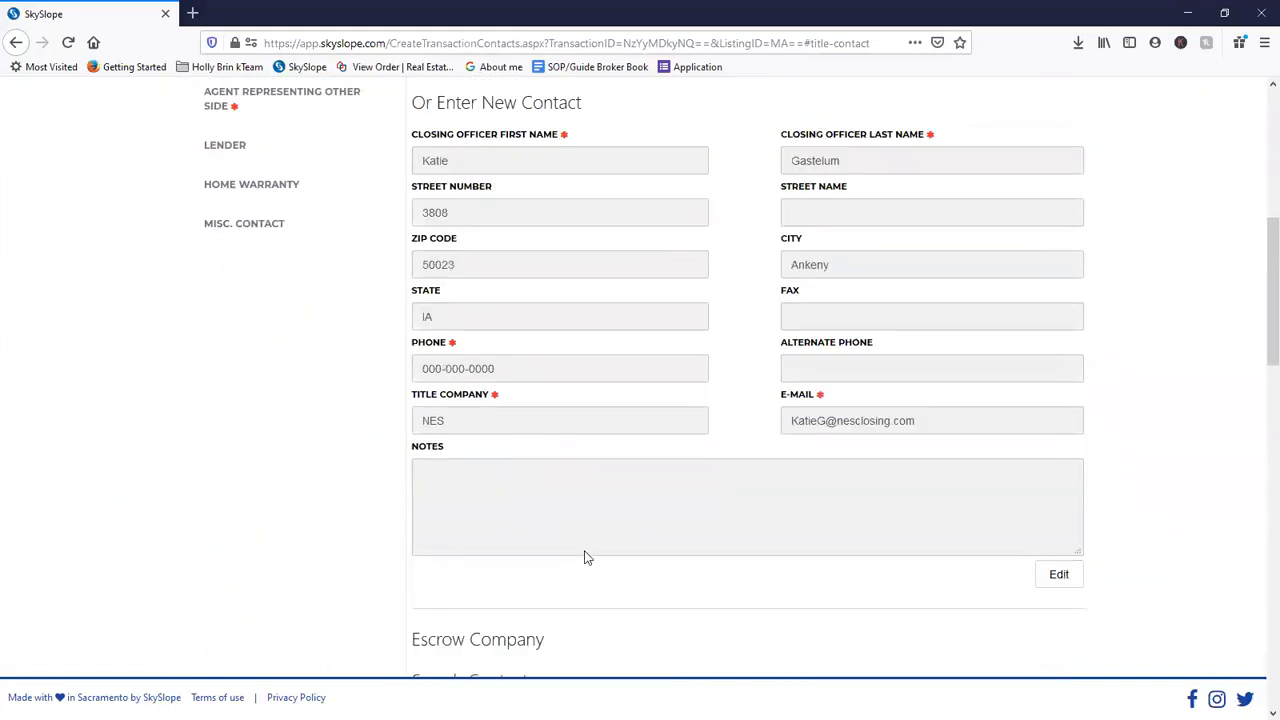
scroll(600, 555, "down", 5)
scroll(617, 543, "up", 15)
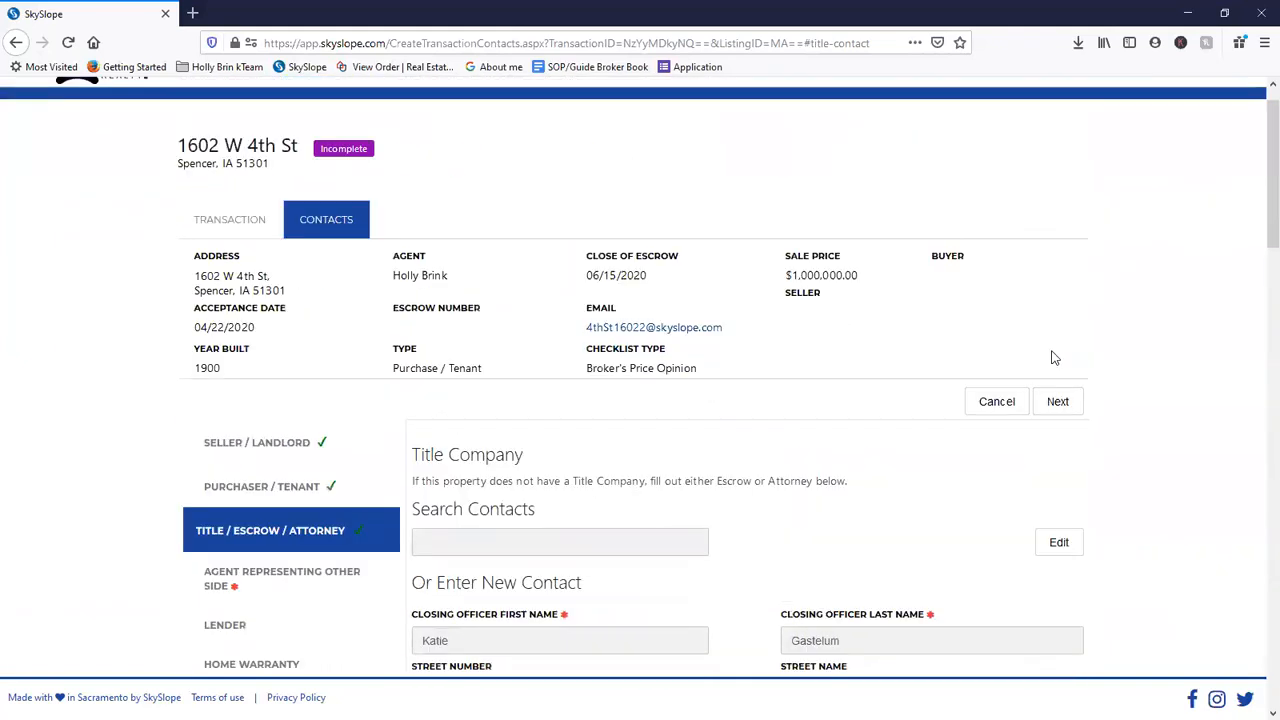
left_click(1060, 440)
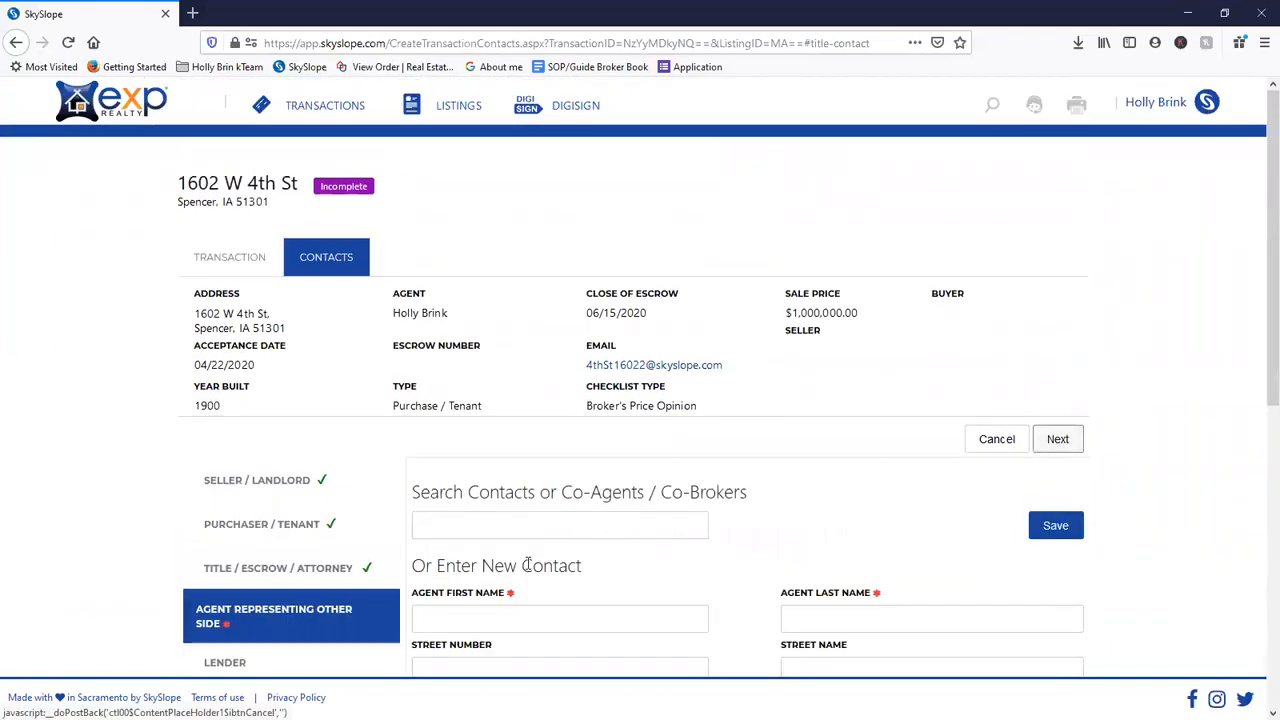
- Scroll through the blank Agent Representing Other Side form and back toward the page top
scroll(445, 575, "down", 3)
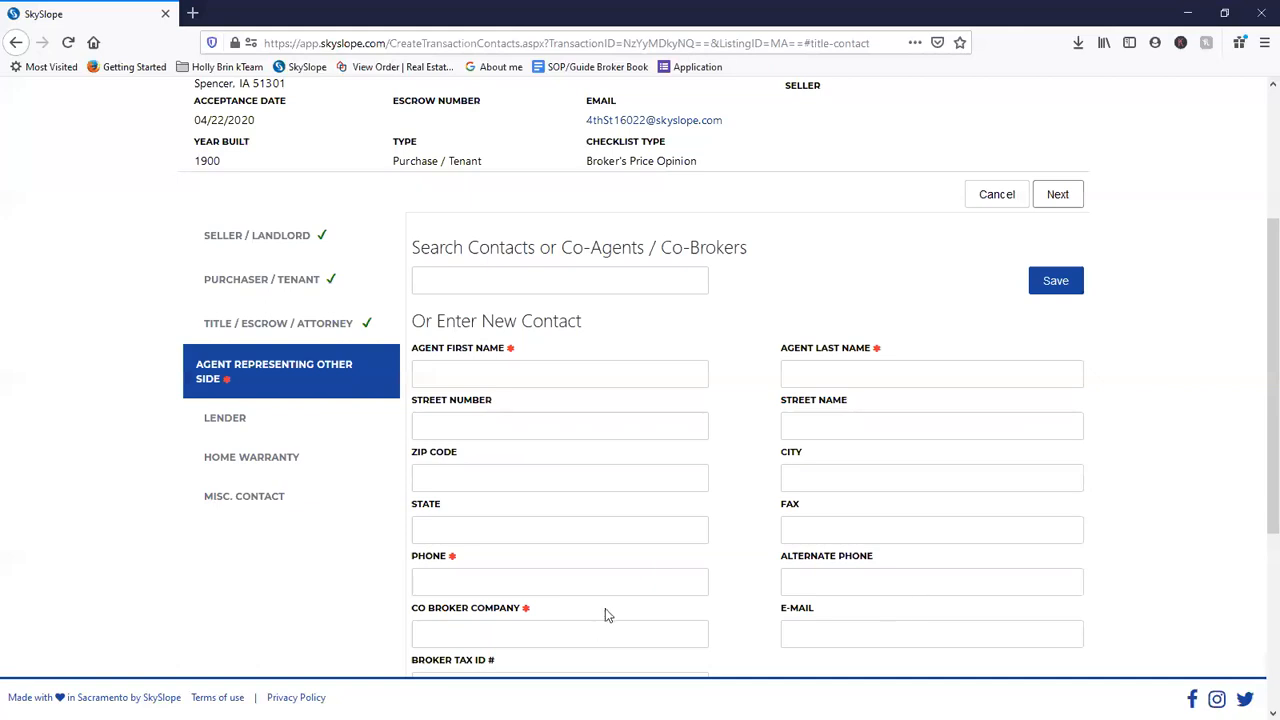
scroll(526, 622, "down", 3)
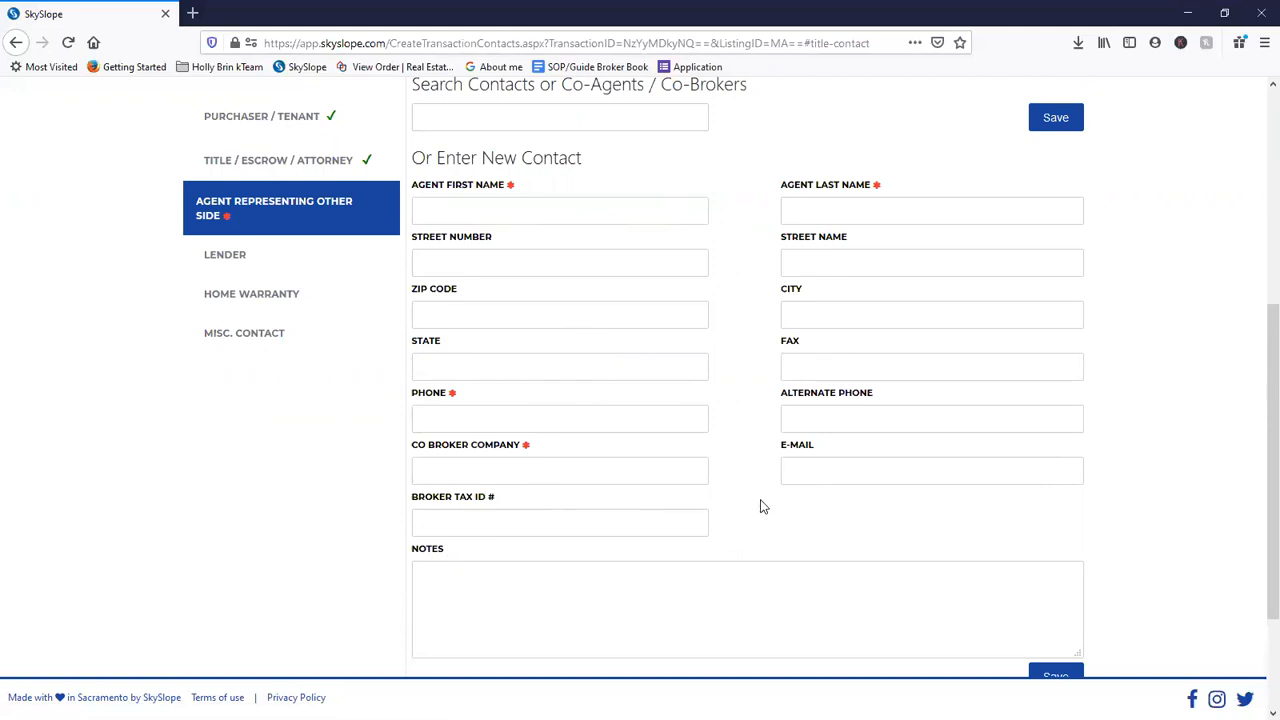
scroll(751, 523, "up", 3)
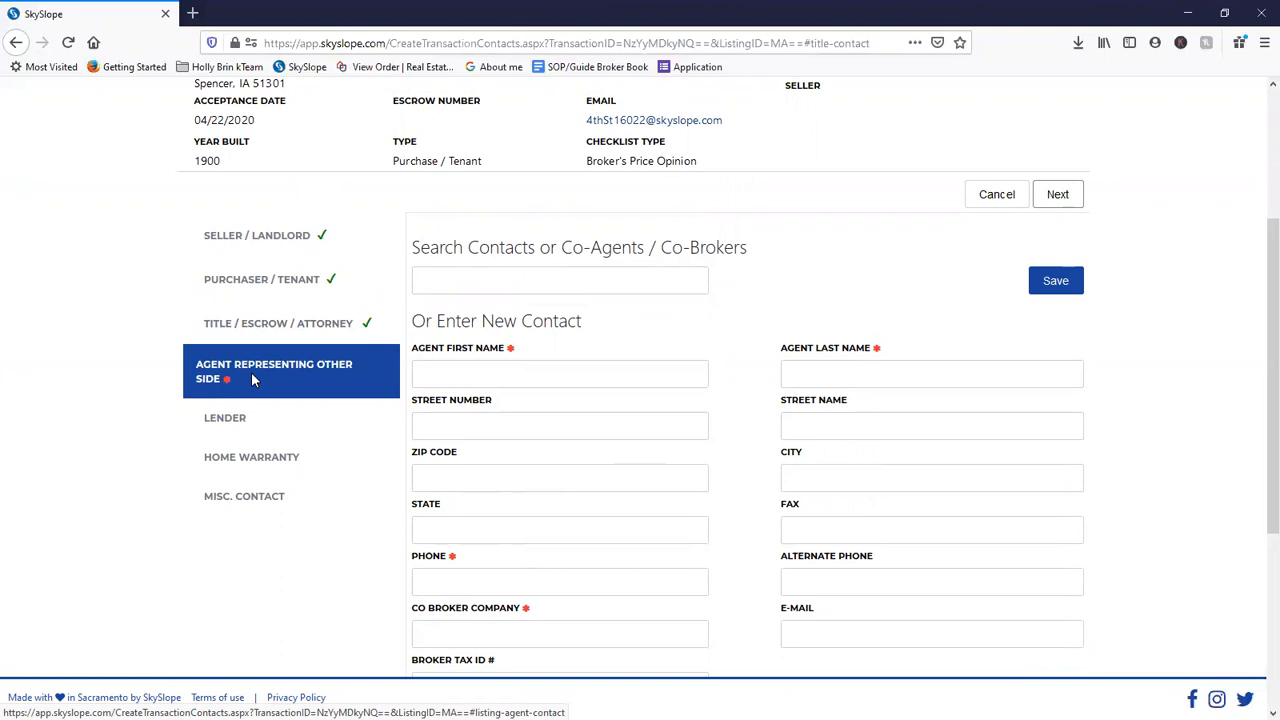
scroll(716, 444, "down", 1)
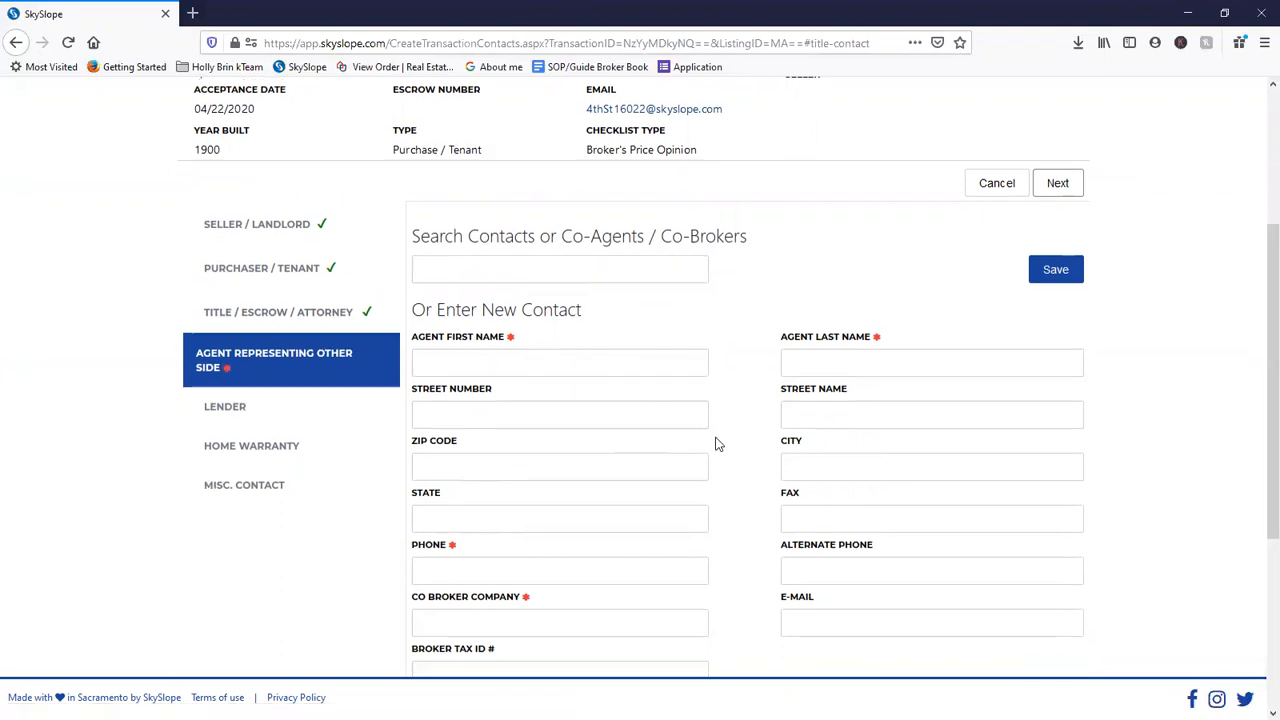
scroll(716, 444, "down", 3)
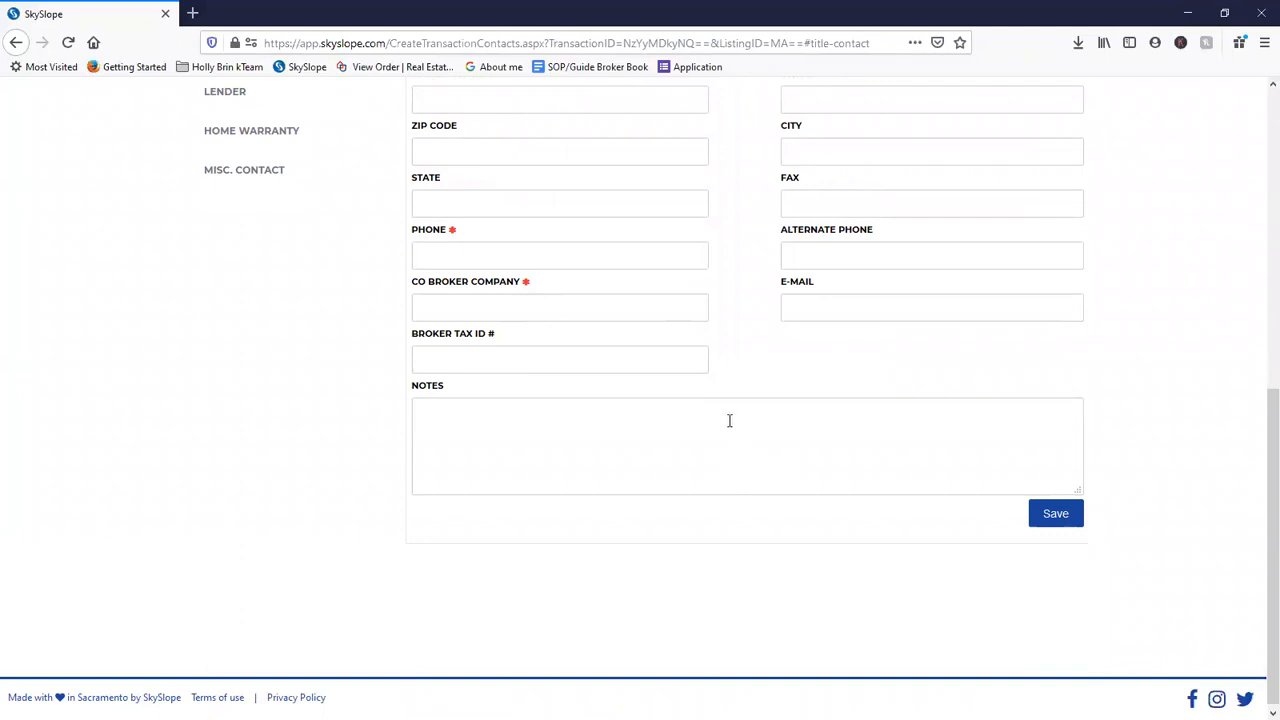
scroll(707, 466, "up", 2)
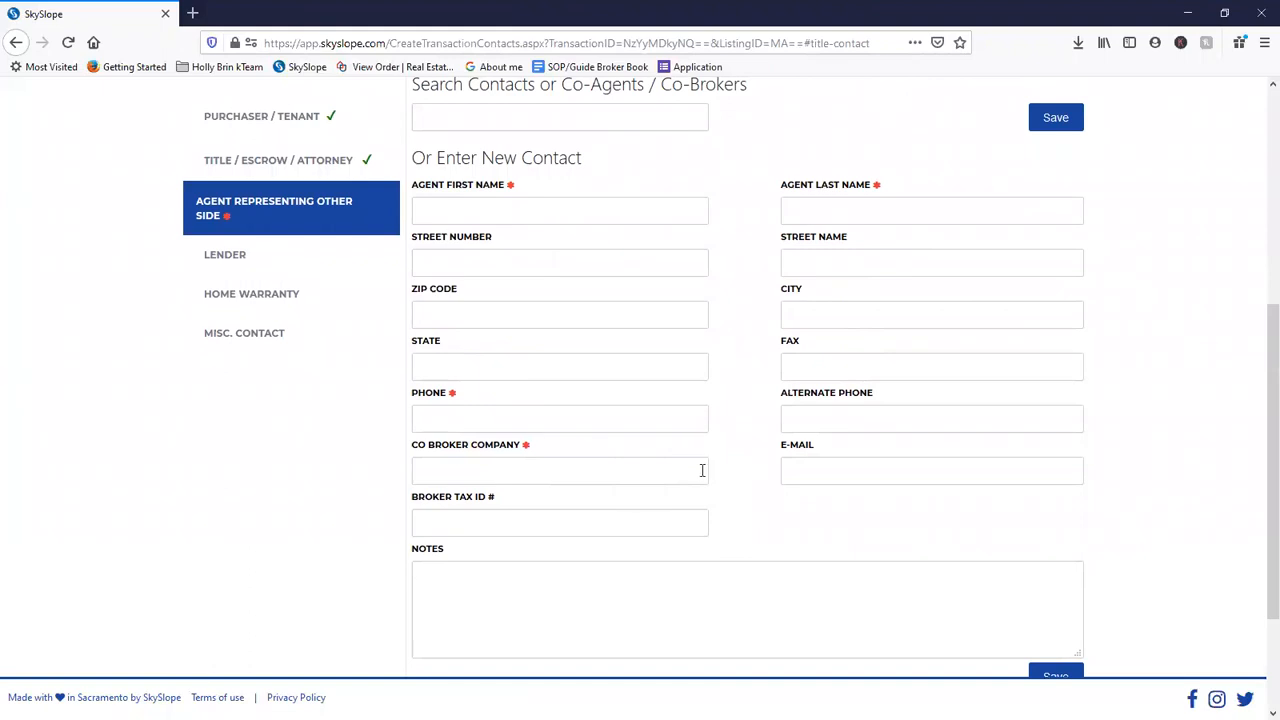
scroll(702, 470, "down", 1)
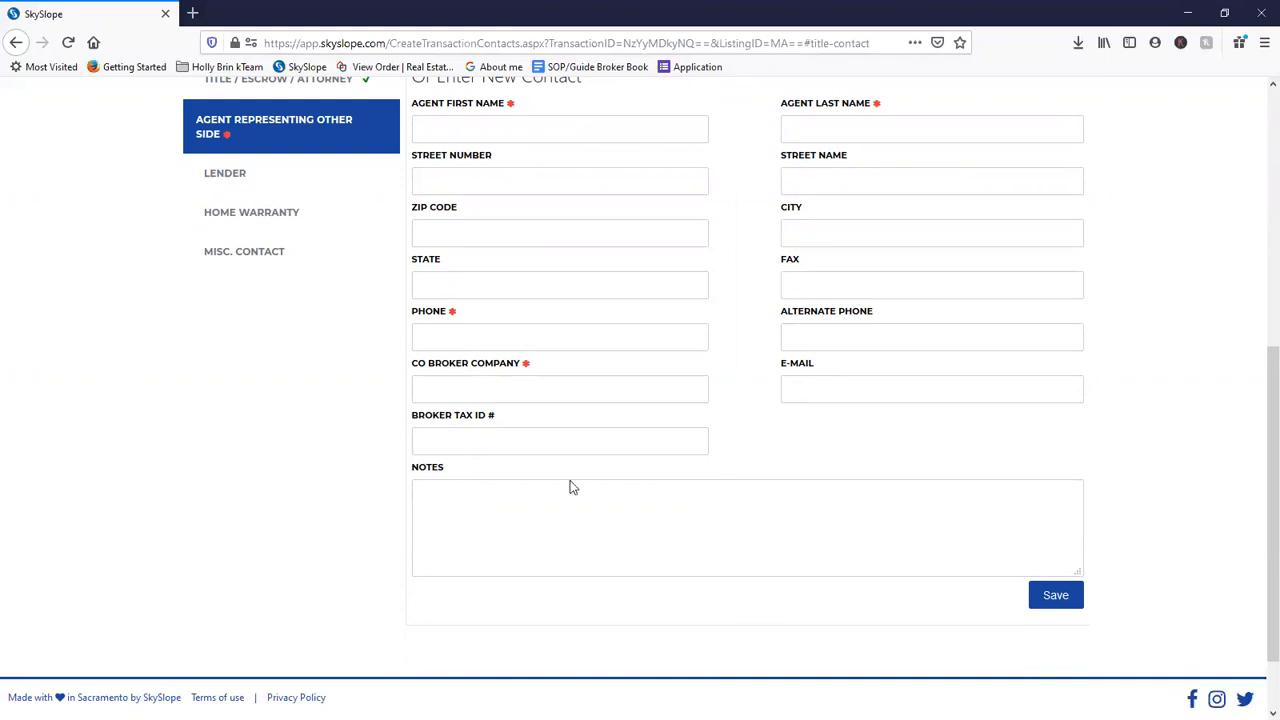
scroll(940, 586, "up", 5)
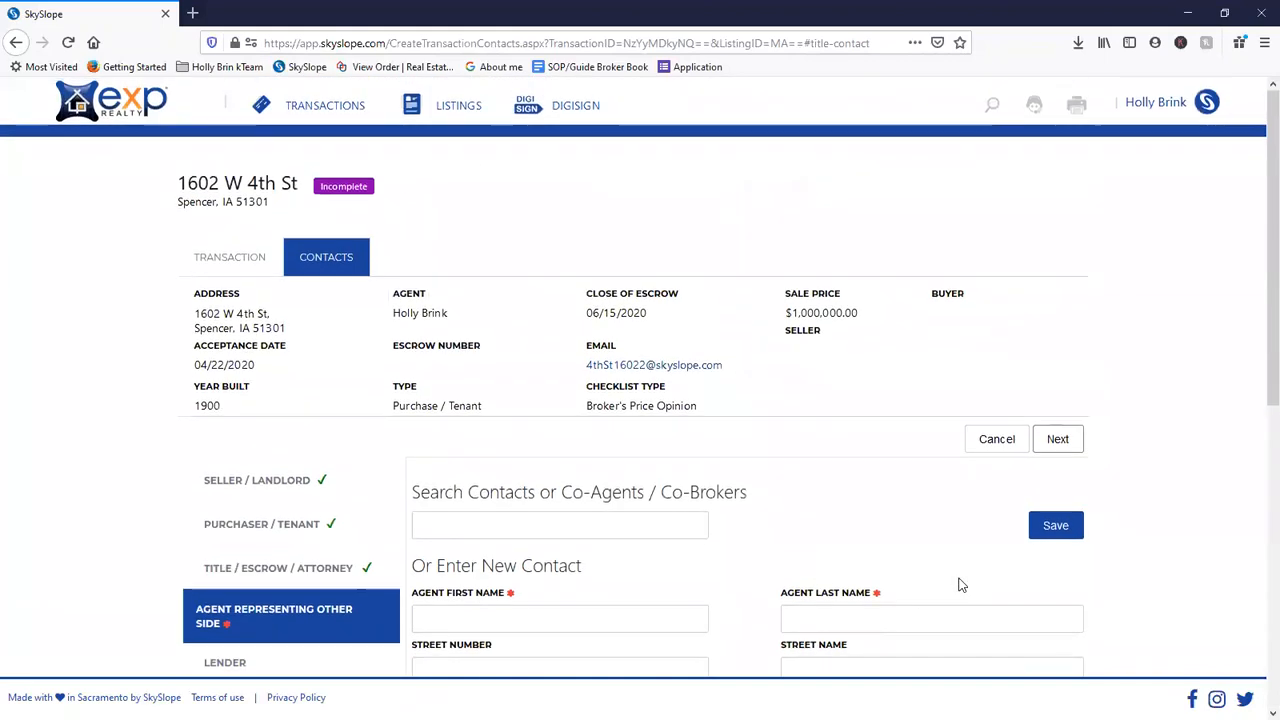
scroll(958, 585, "down", 4)
- Save the other side's agent with a first name, placeholder phone and co-broker Real Estate Company
left_click(506, 212)
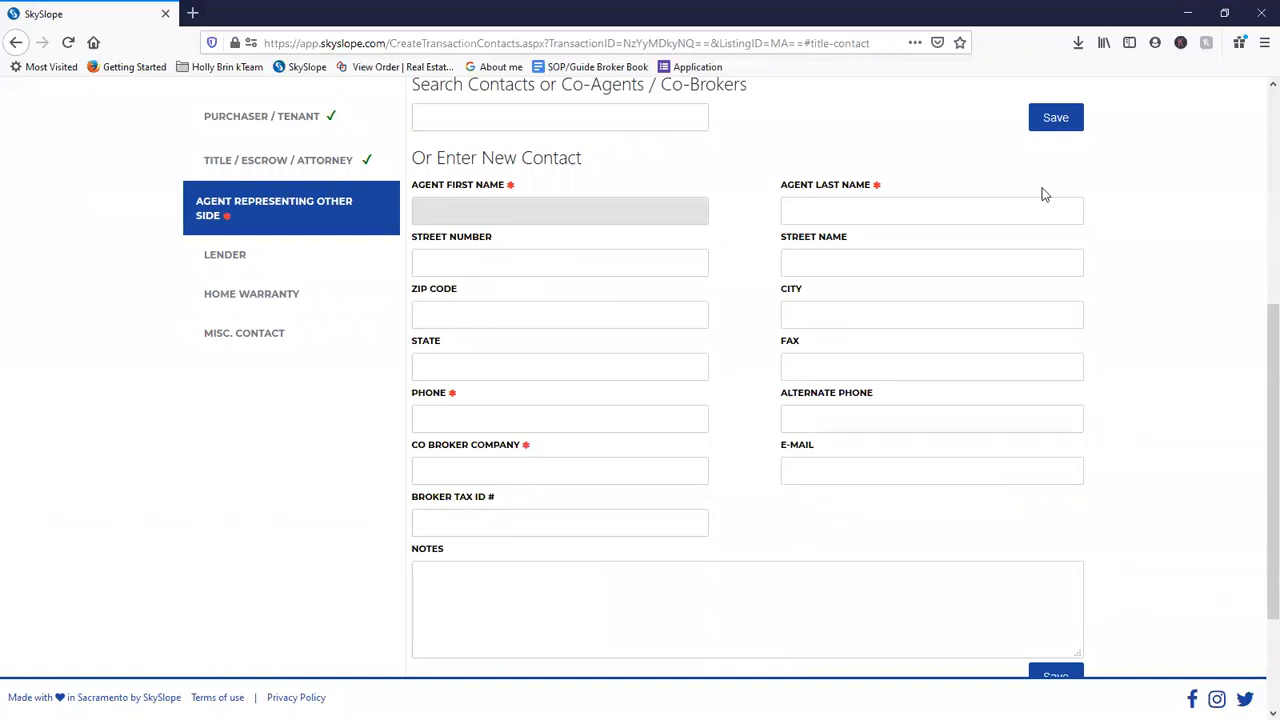
type("Tom")
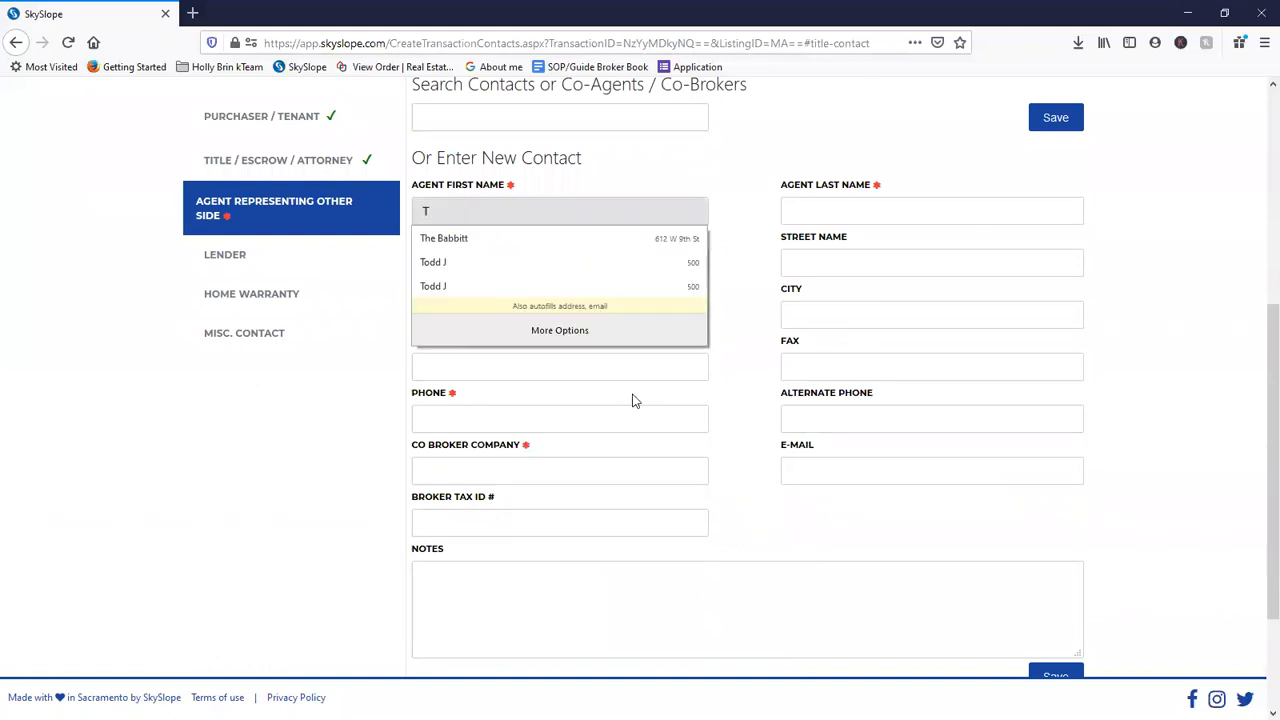
key("Tab")
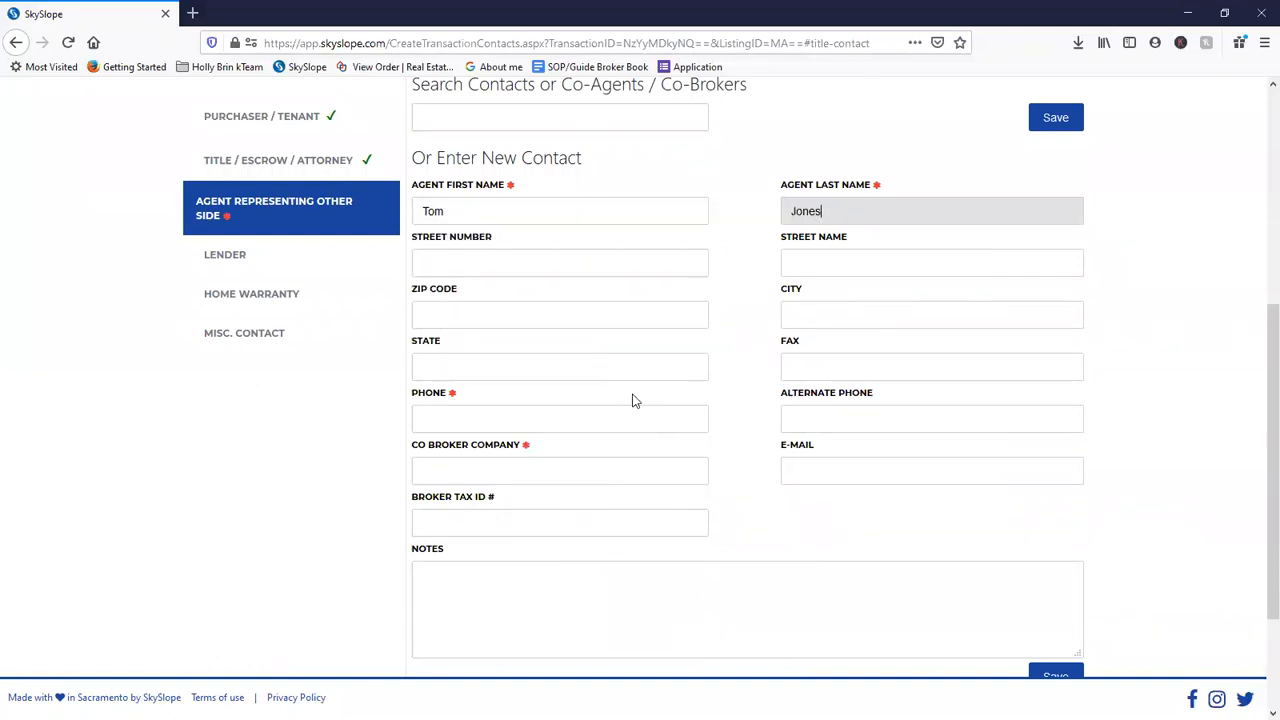
key("Tab")
key("Tab")
key("Tab")
key("Tab")
key("Tab")
key("Tab")
key("Tab")
type("000-000-0000")
key("Tab")
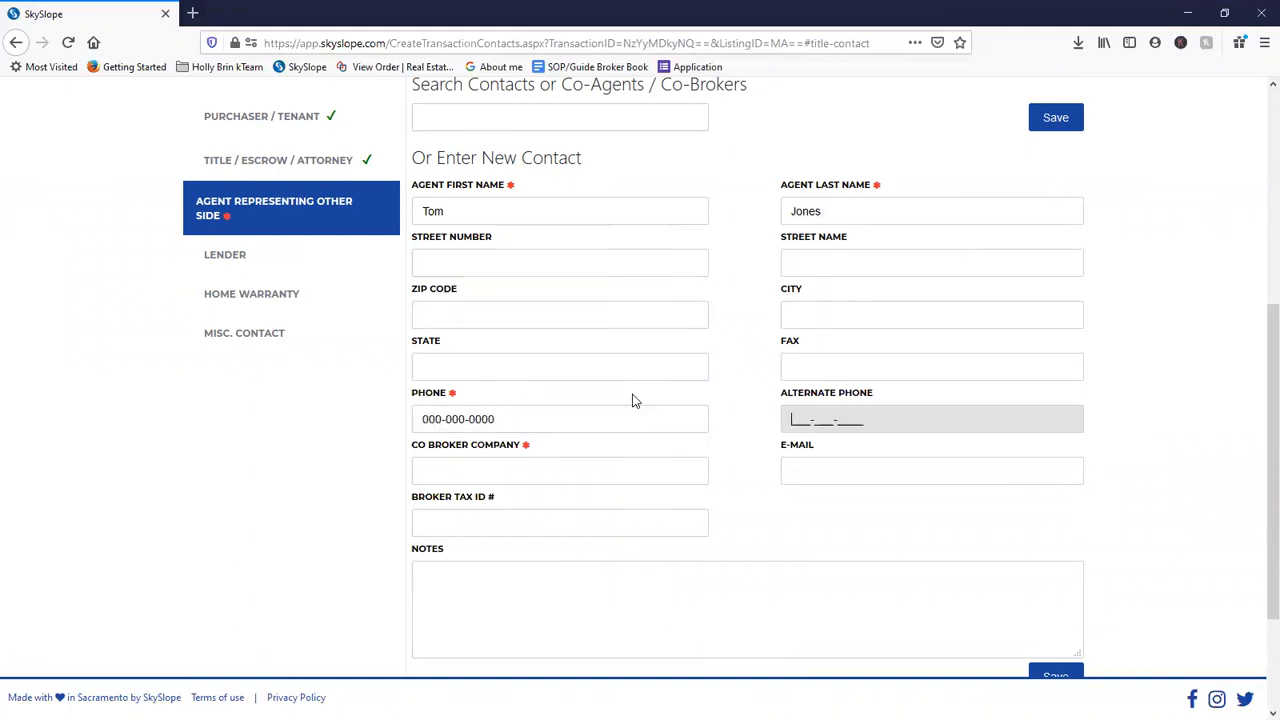
key("Tab")
type("Real Estate Compa")
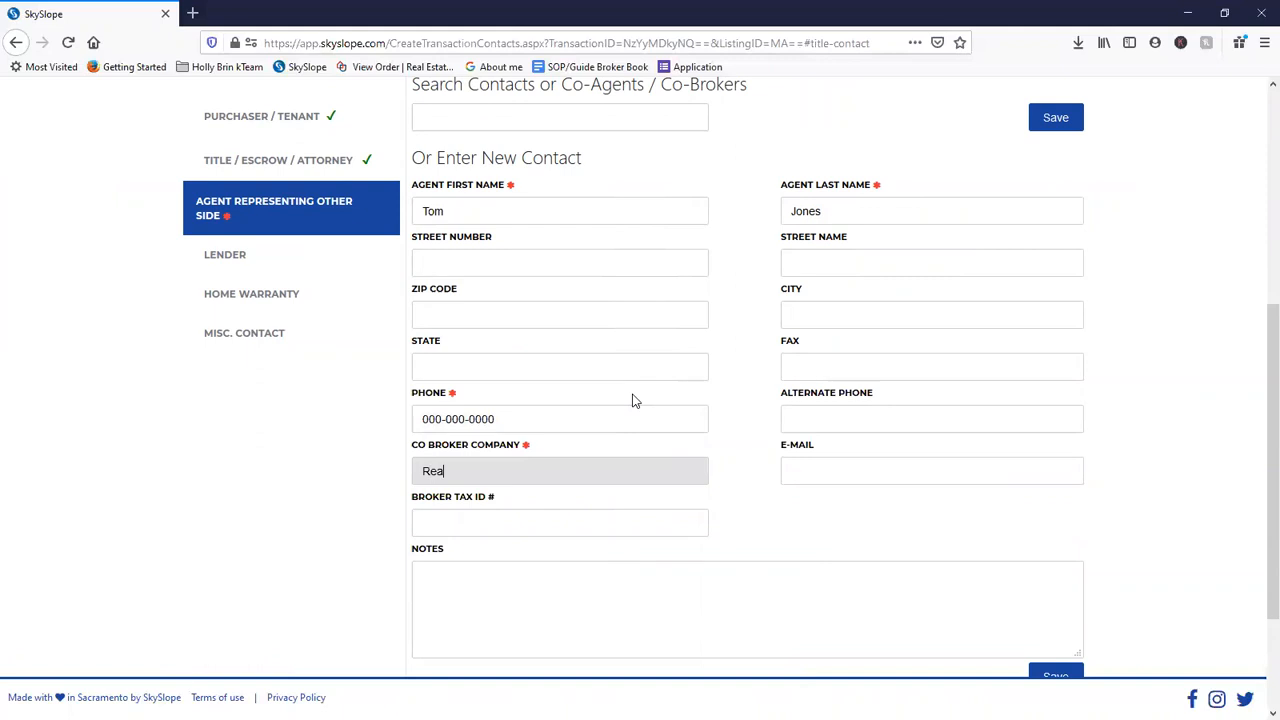
type("ny")
left_click(1052, 118)
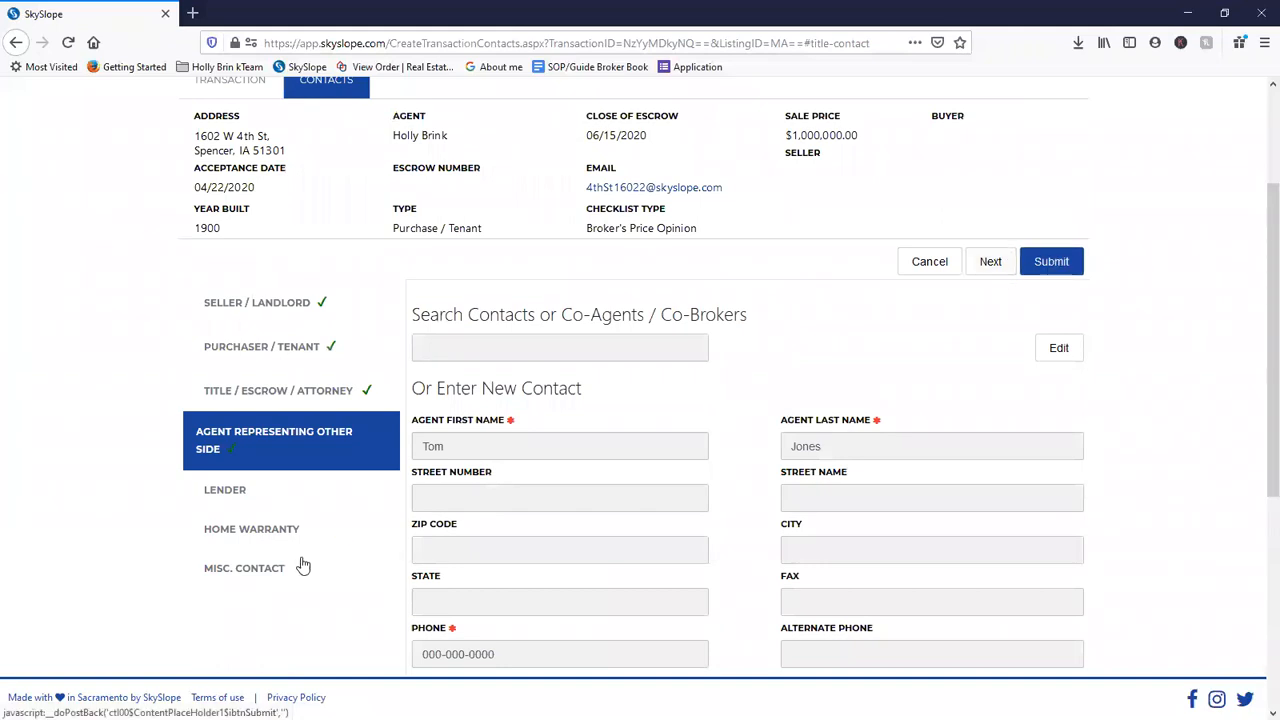
- Go through the Lender and Home Warranty sections to the Misc. Contact form
left_click(244, 497)
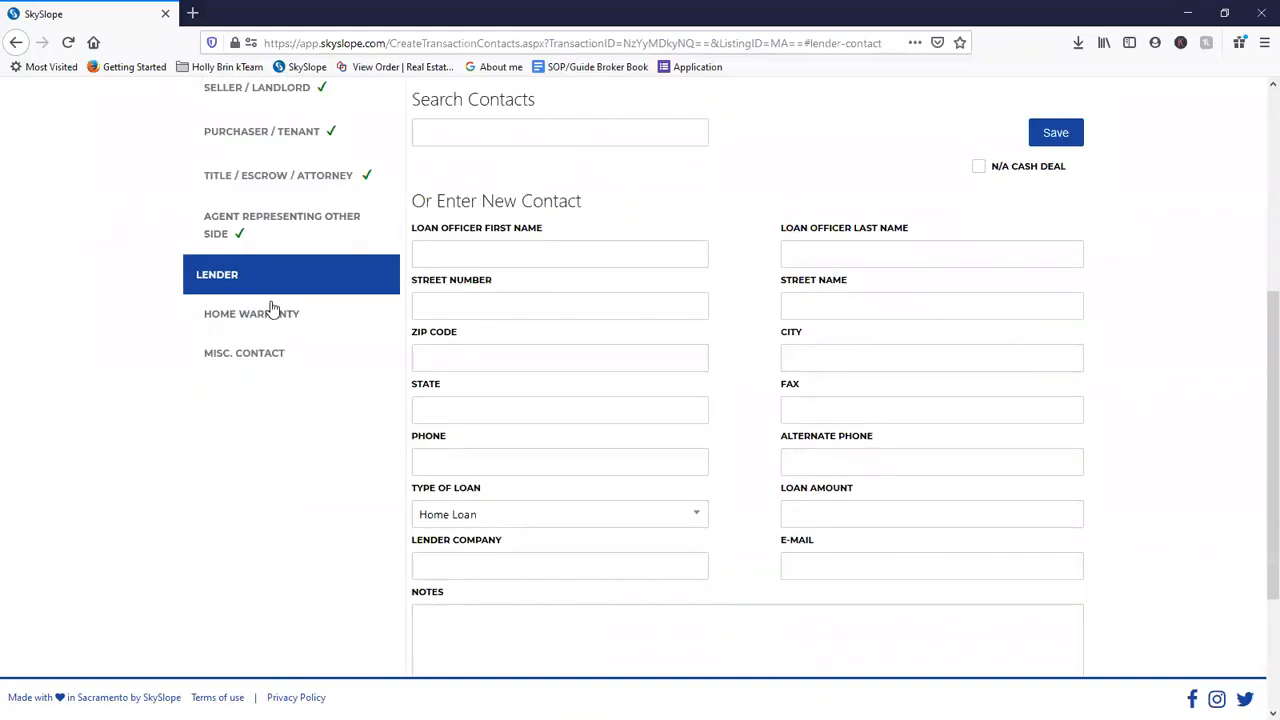
left_click(270, 322)
left_click(257, 409)
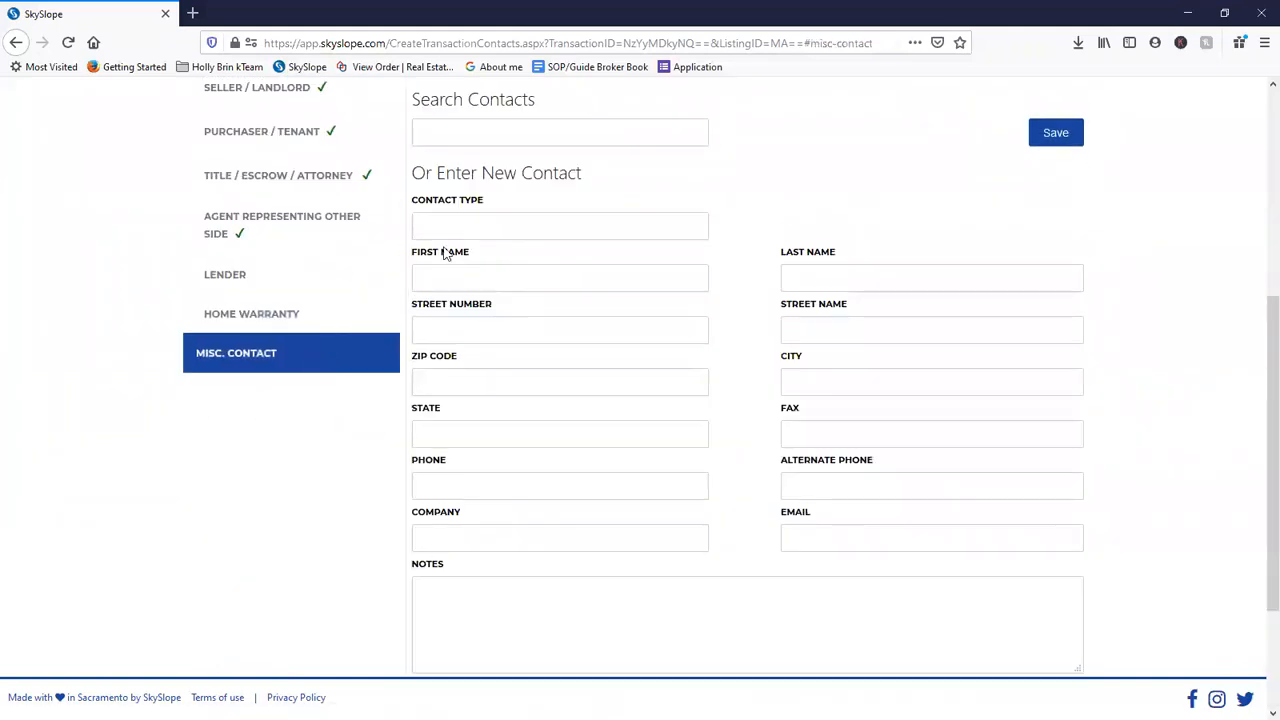
- Save the Home Warranty contact form with all of its fields left blank
scroll(546, 286, "up", 1)
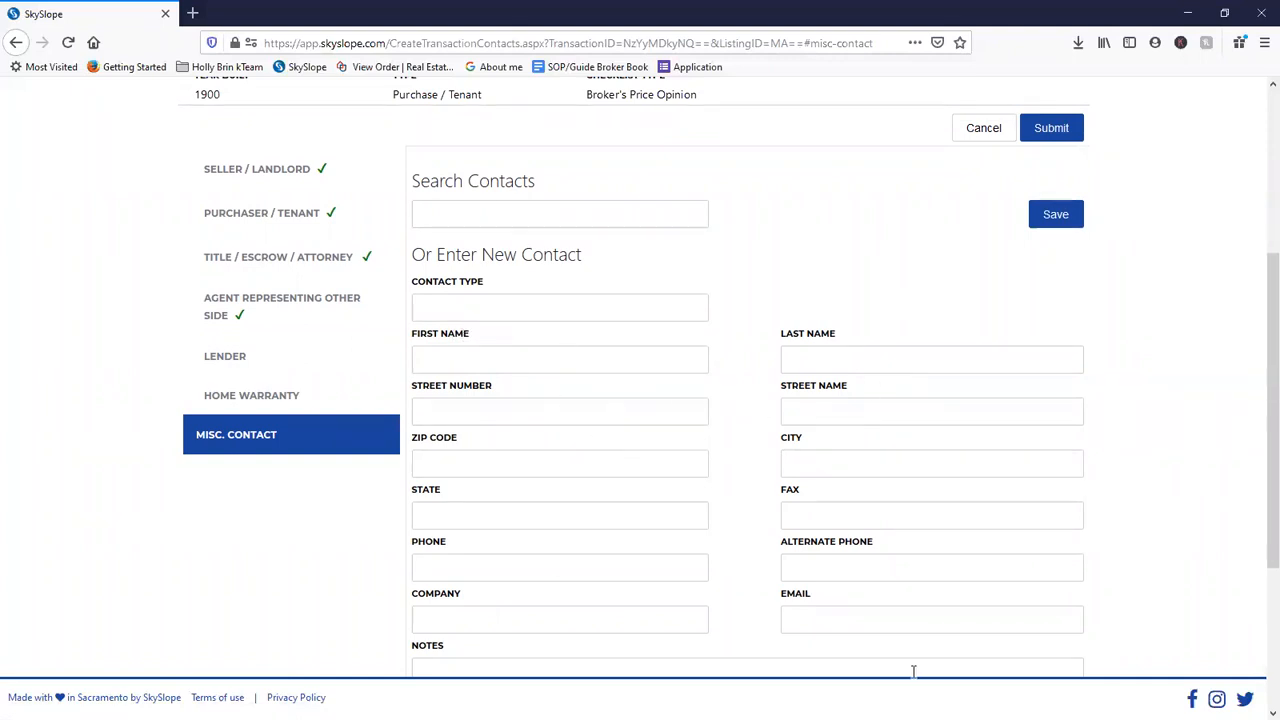
left_click(278, 362)
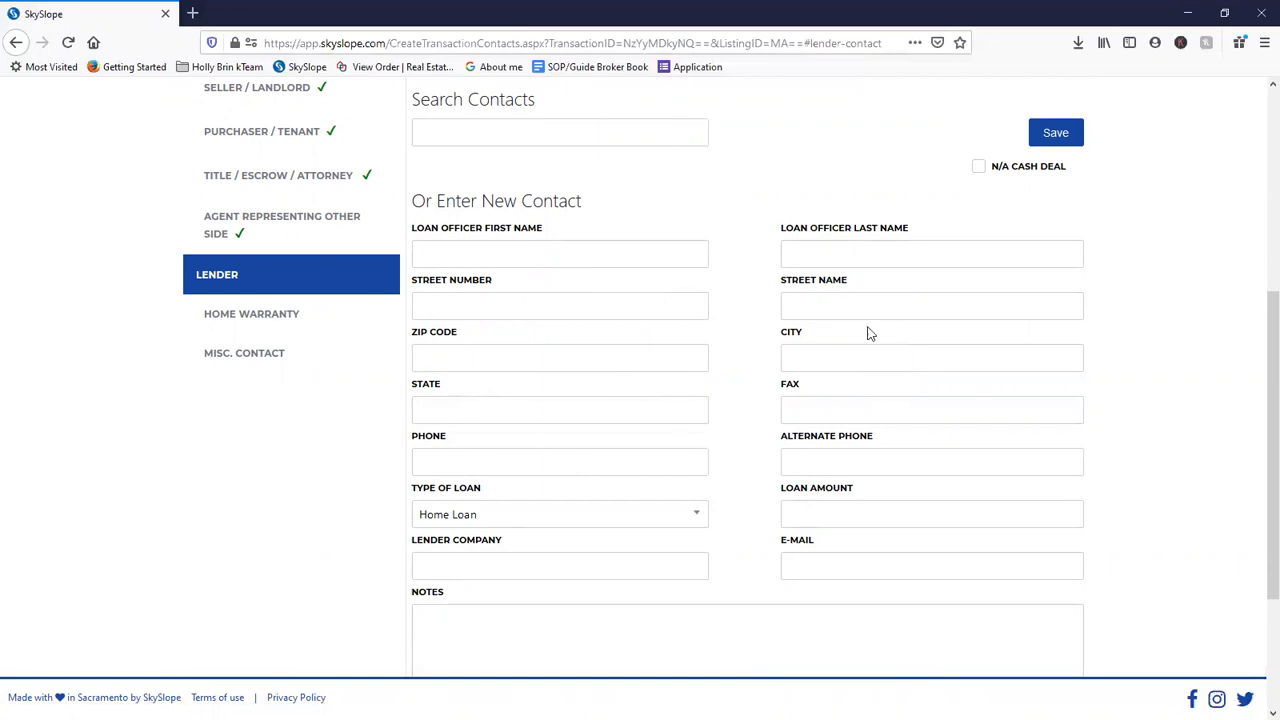
left_click(290, 315)
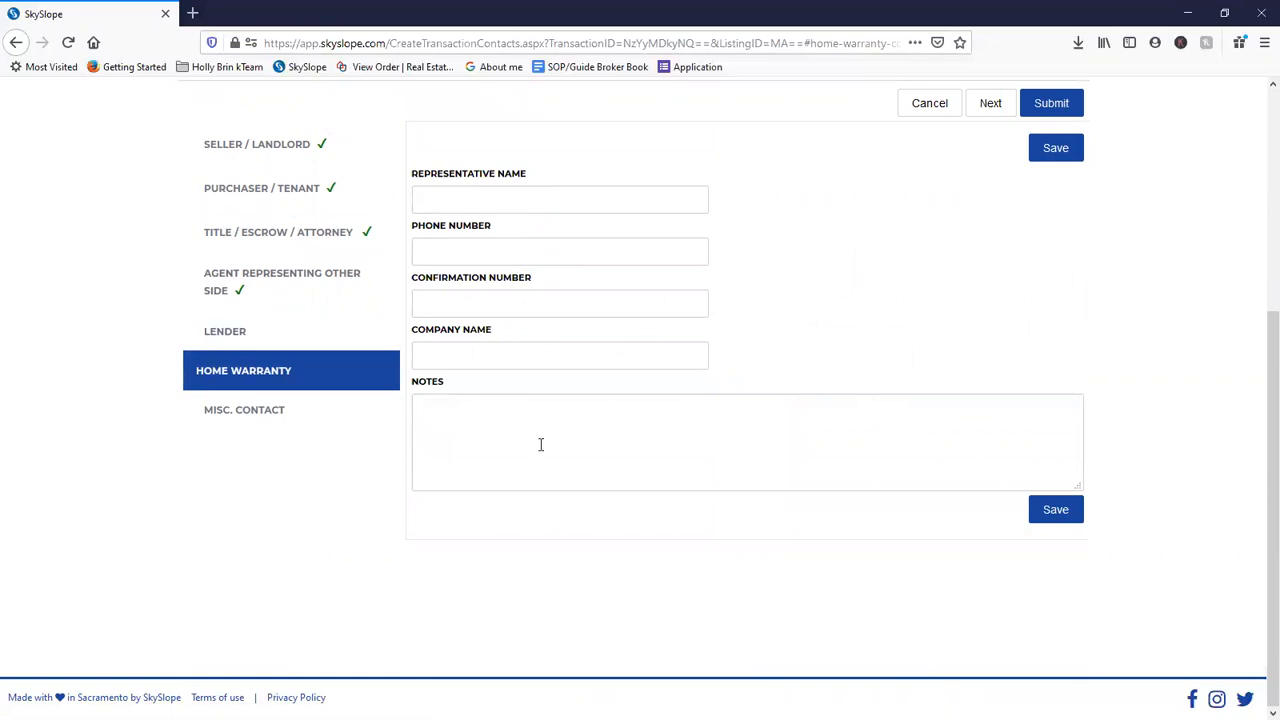
scroll(686, 394, "up", 3)
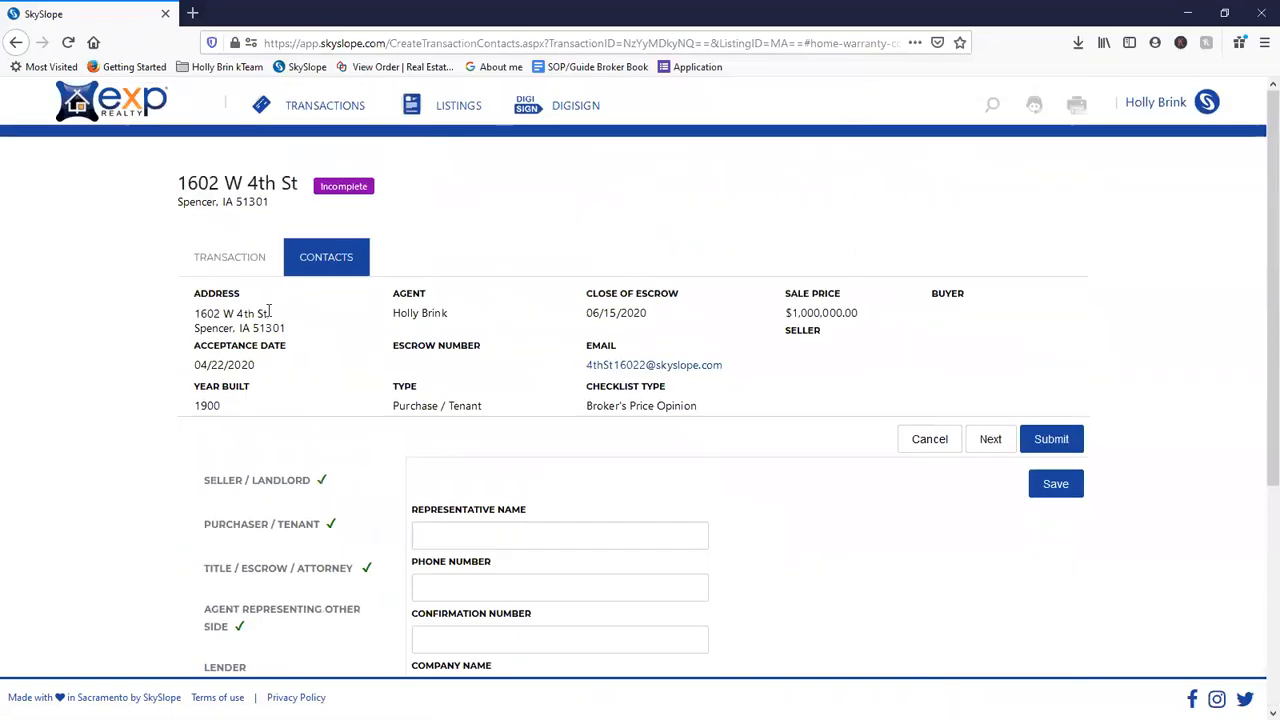
left_click(1048, 490)
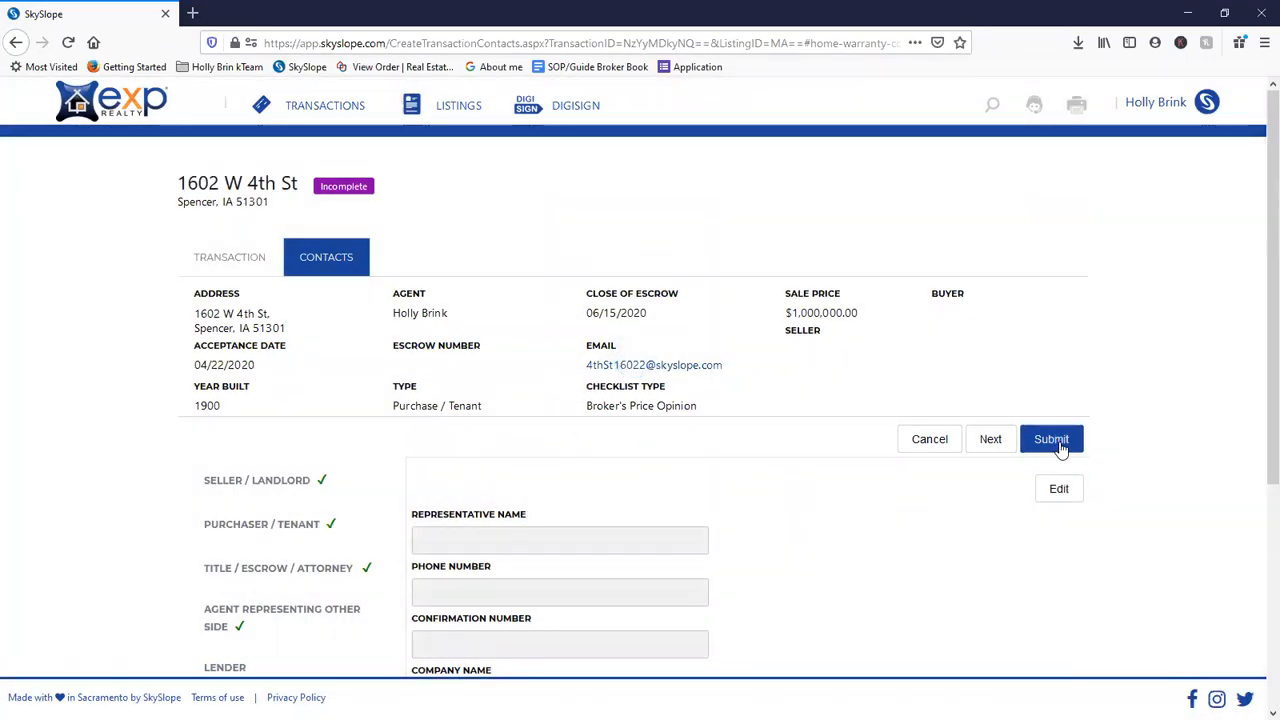
- Submit the contacts to reach Commission Info and try a 3% sale commission
left_click(1060, 446)
scroll(450, 500, "down", 2)
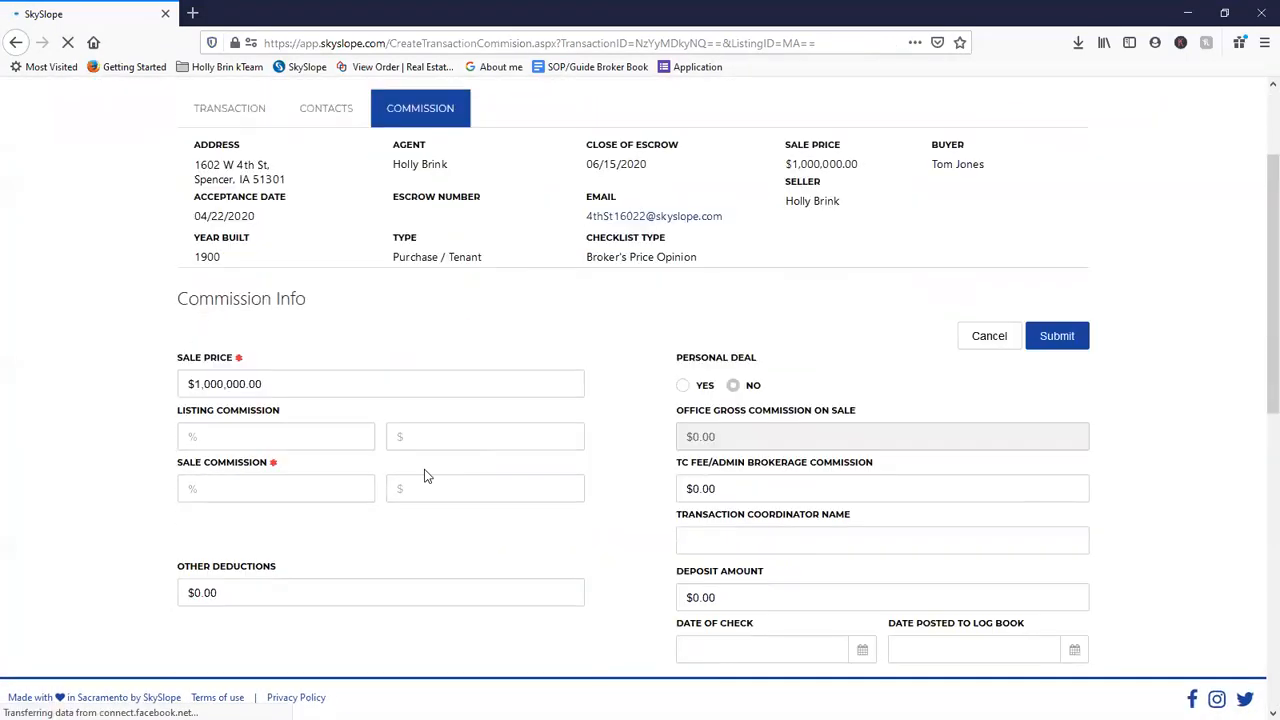
left_click(237, 473)
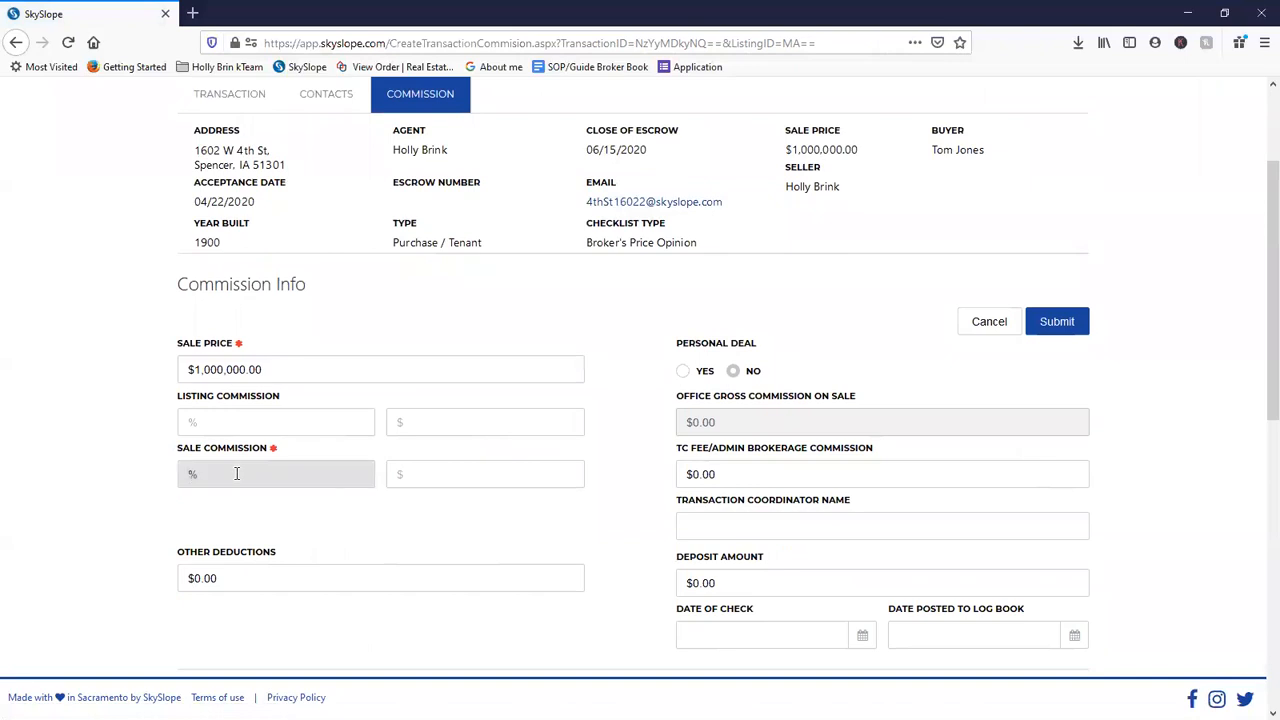
type("3")
left_click(245, 509)
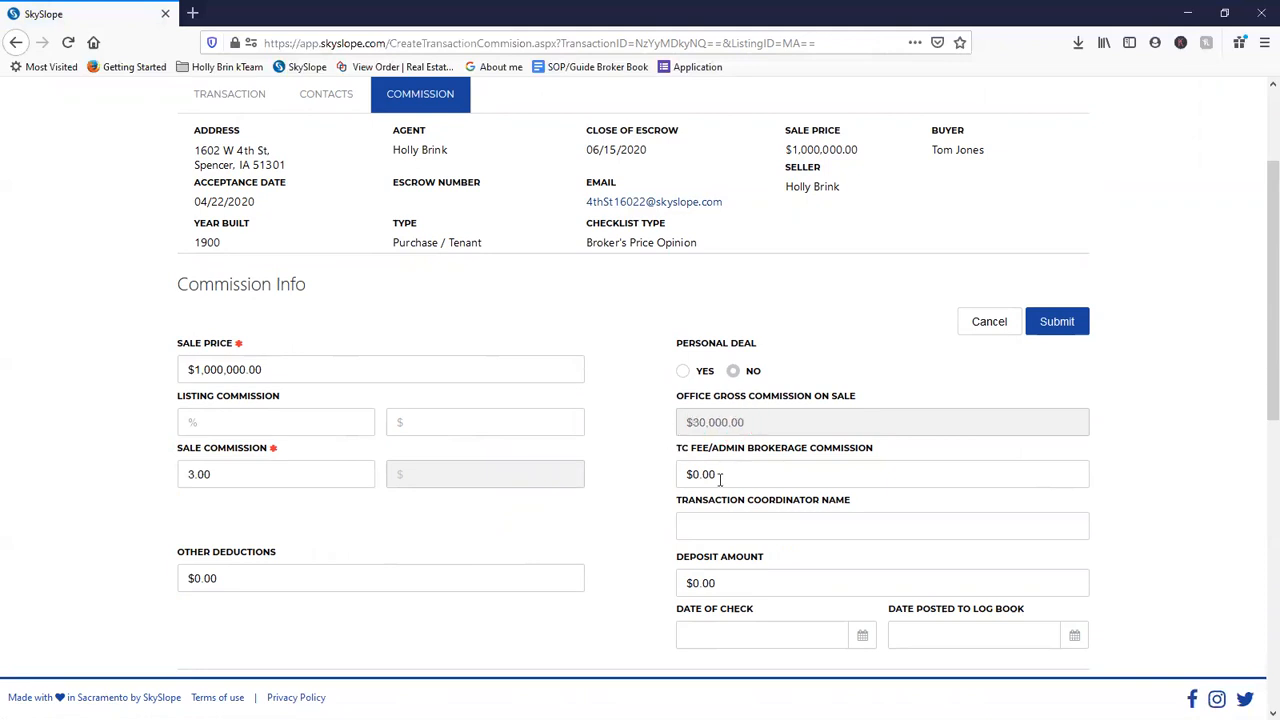
- Clear the 3% sale commission, try $30,000 in the dollar field, then clear that too
scroll(621, 573, "down", 3)
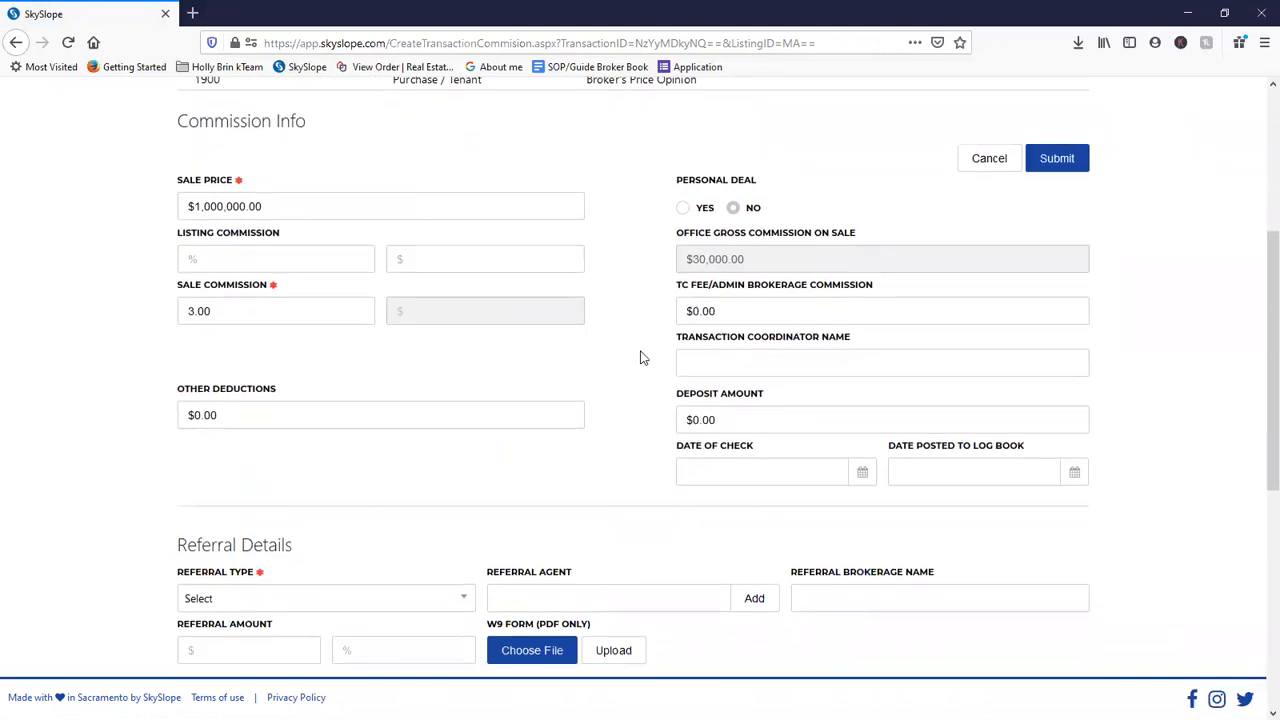
left_click(737, 311)
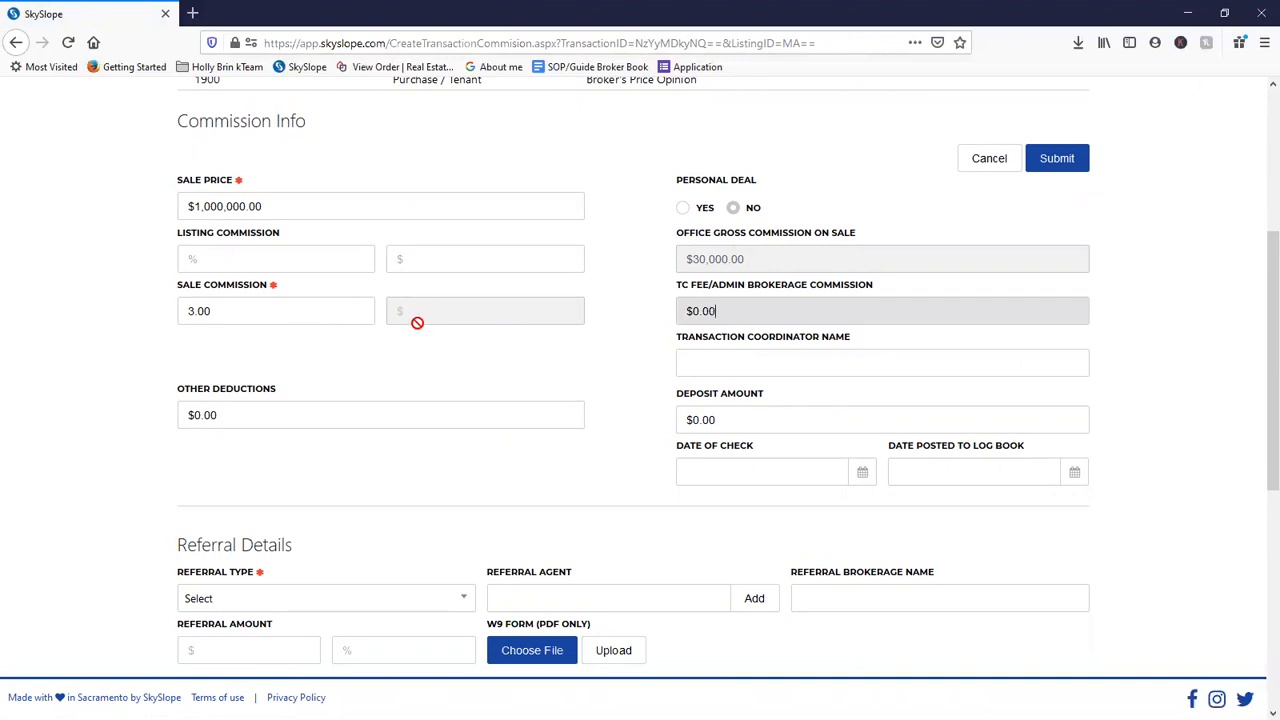
left_click_drag(298, 306, 128, 305)
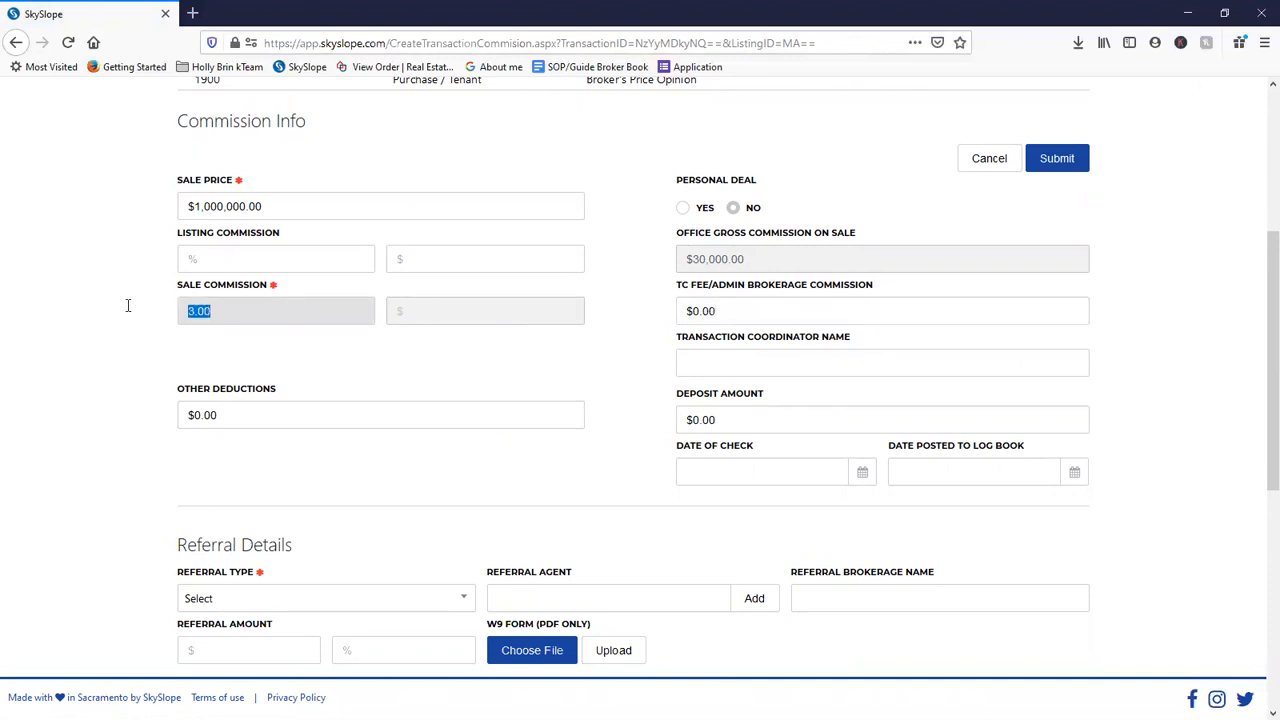
key("BackSpace")
key("Tab")
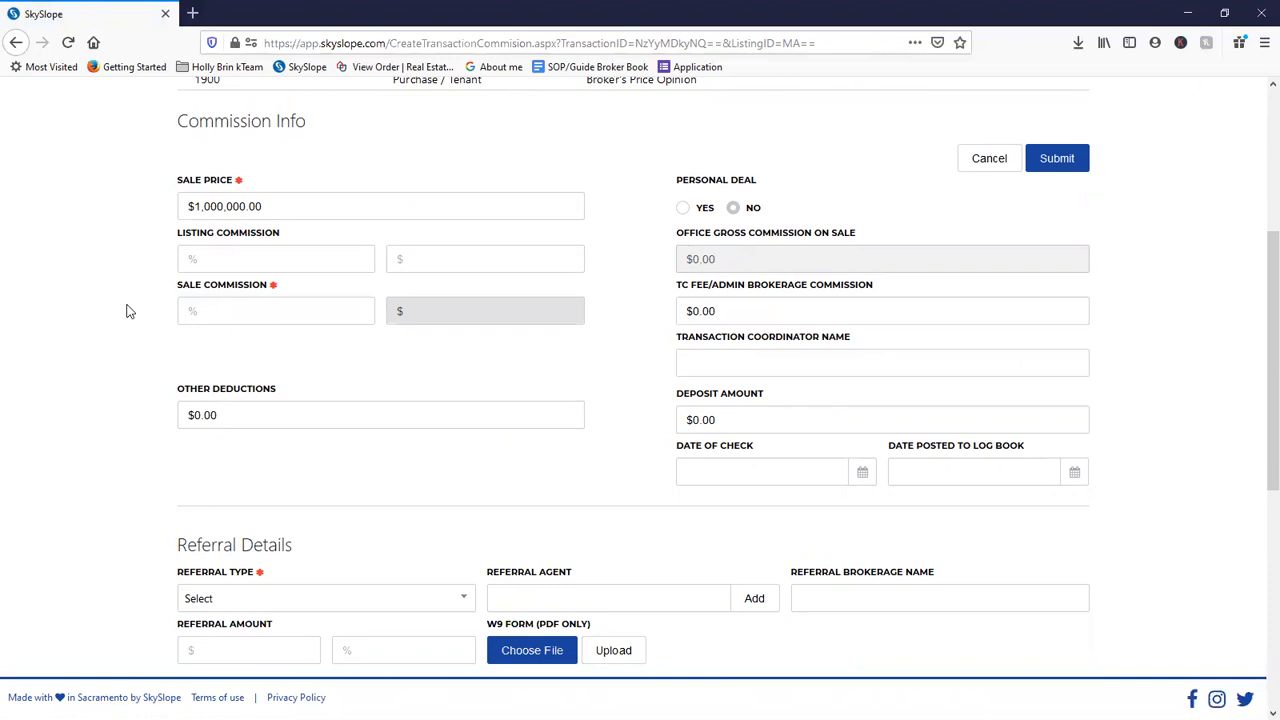
type("30000")
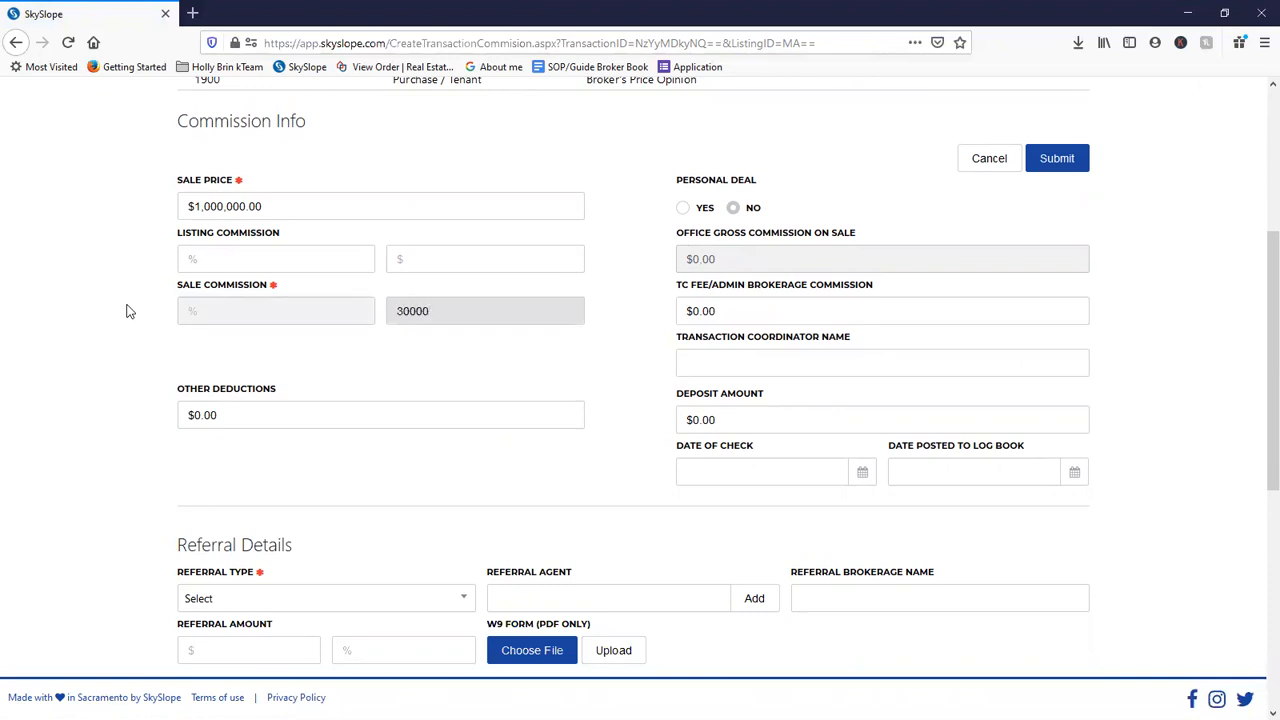
key("Tab")
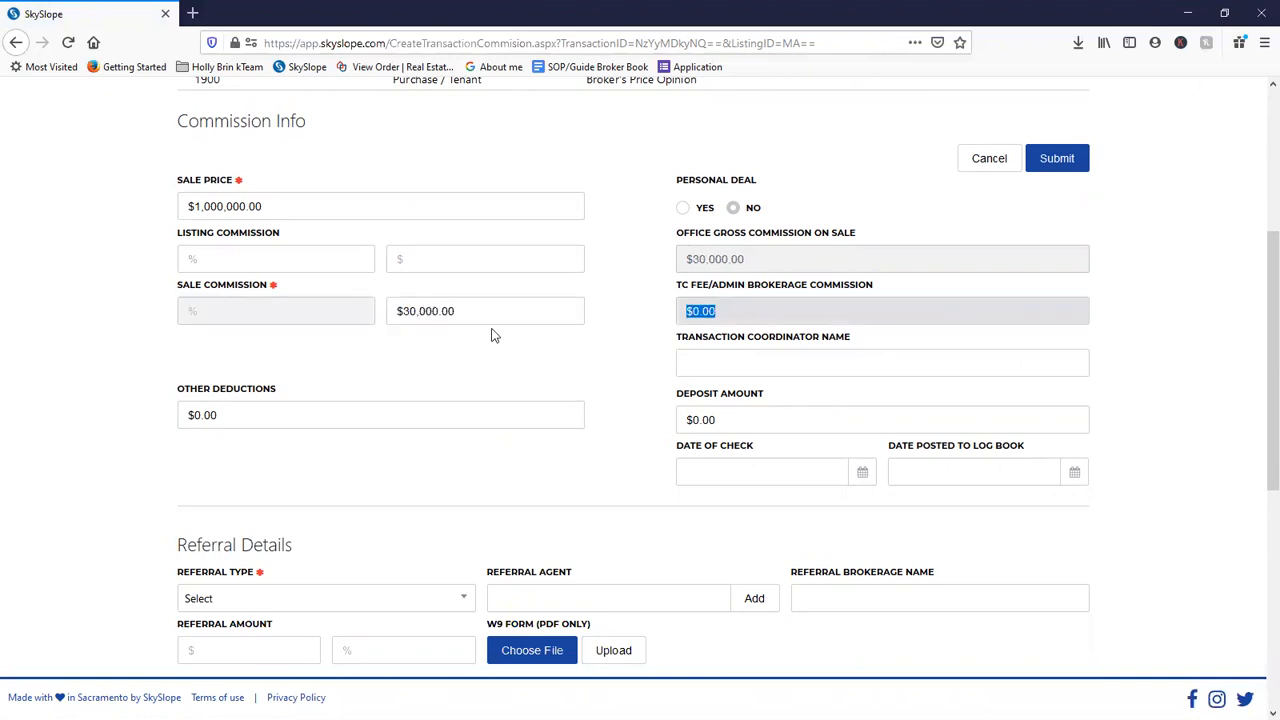
key("shift+Tab")
key("BackSpace")
left_click(321, 311)
left_click(323, 260)
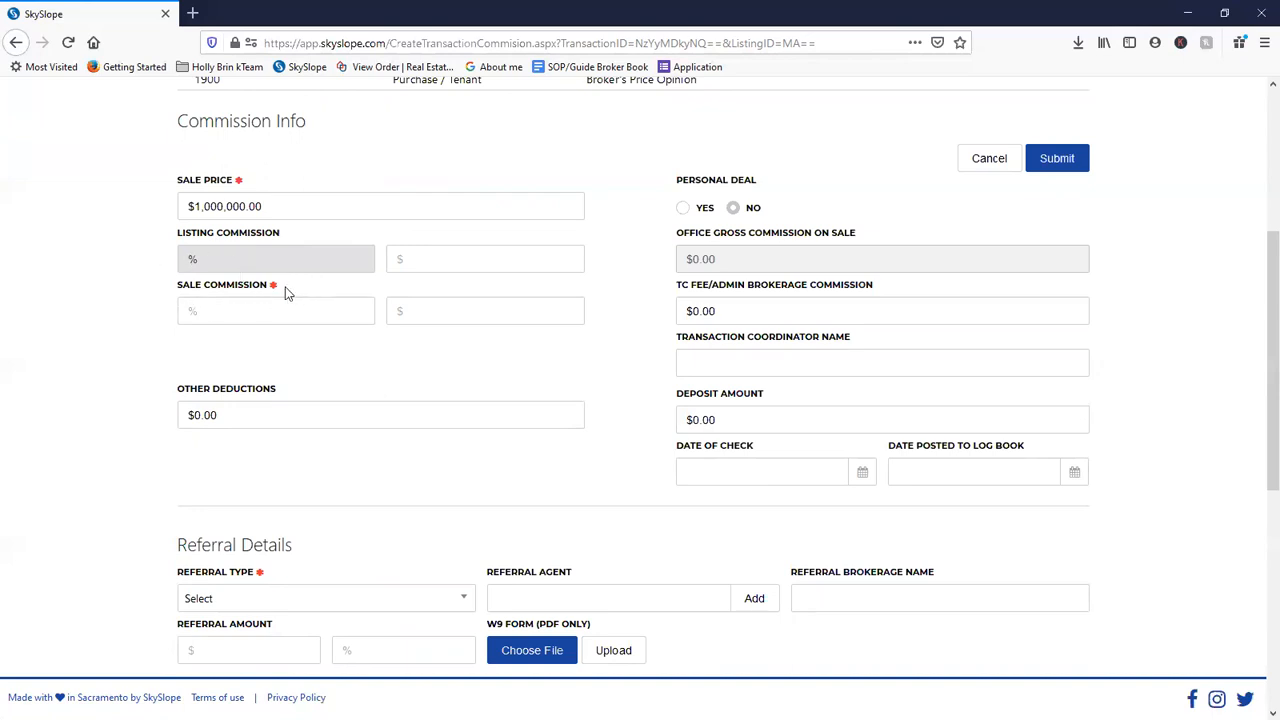
- Enter and then remove a 3% sale commission, leaving the commission fields empty
left_click(238, 307)
type("3")
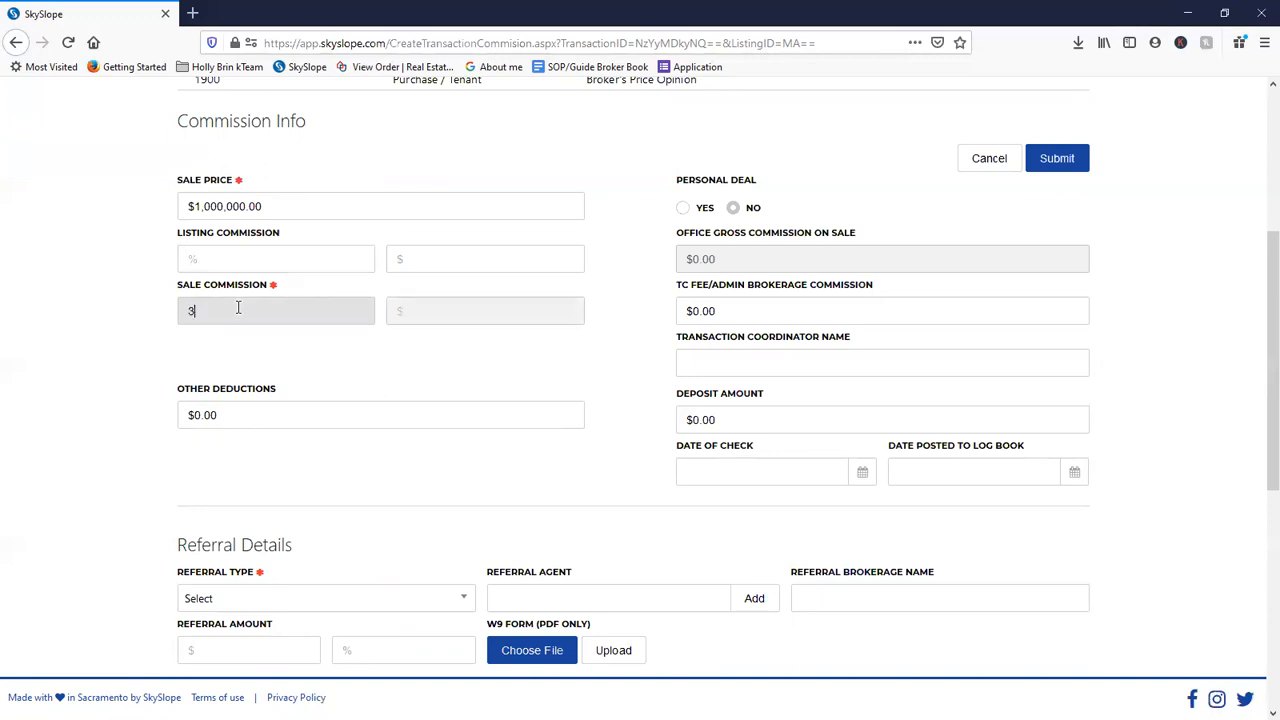
key("Tab")
left_click_drag(238, 307, 130, 334)
key("BackSpace")
left_click(443, 311)
left_click(444, 331)
left_click(444, 318)
left_click(423, 271)
left_click(447, 318)
left_click(446, 256)
left_click(449, 313)
left_click(408, 346)
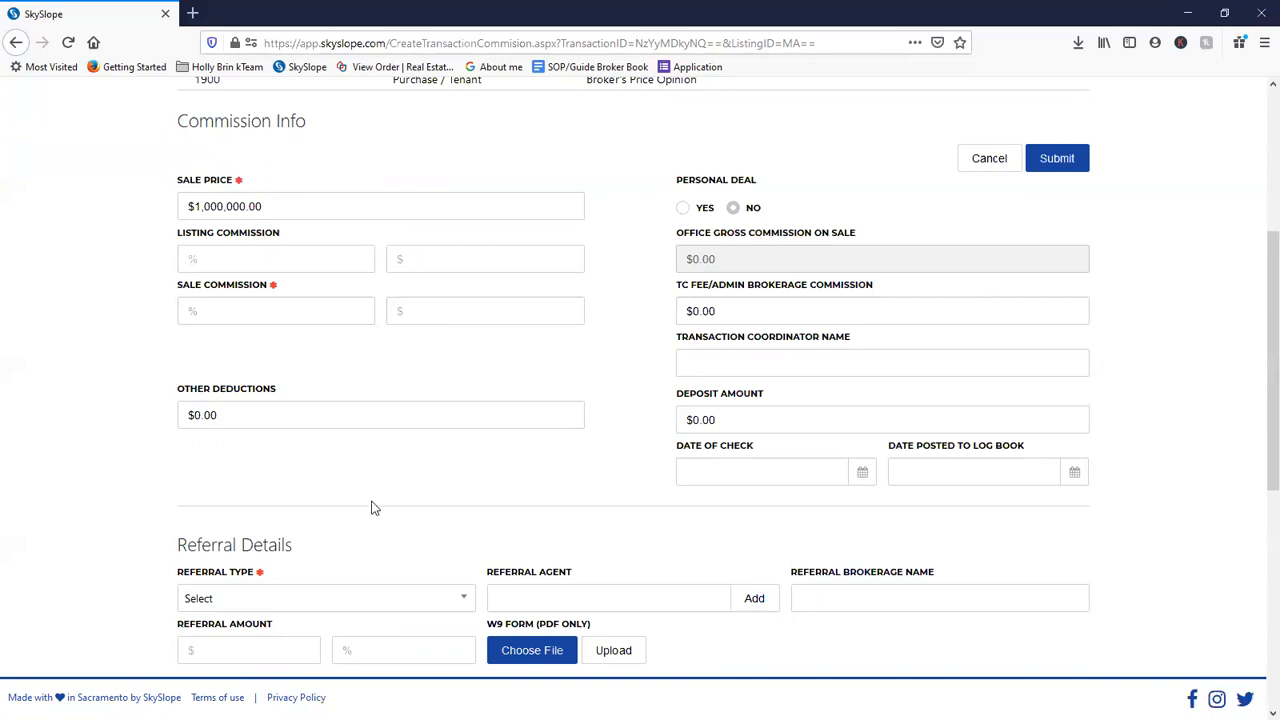
- Enter $25,000 as the sale commission amount
scroll(371, 508, "down", 5)
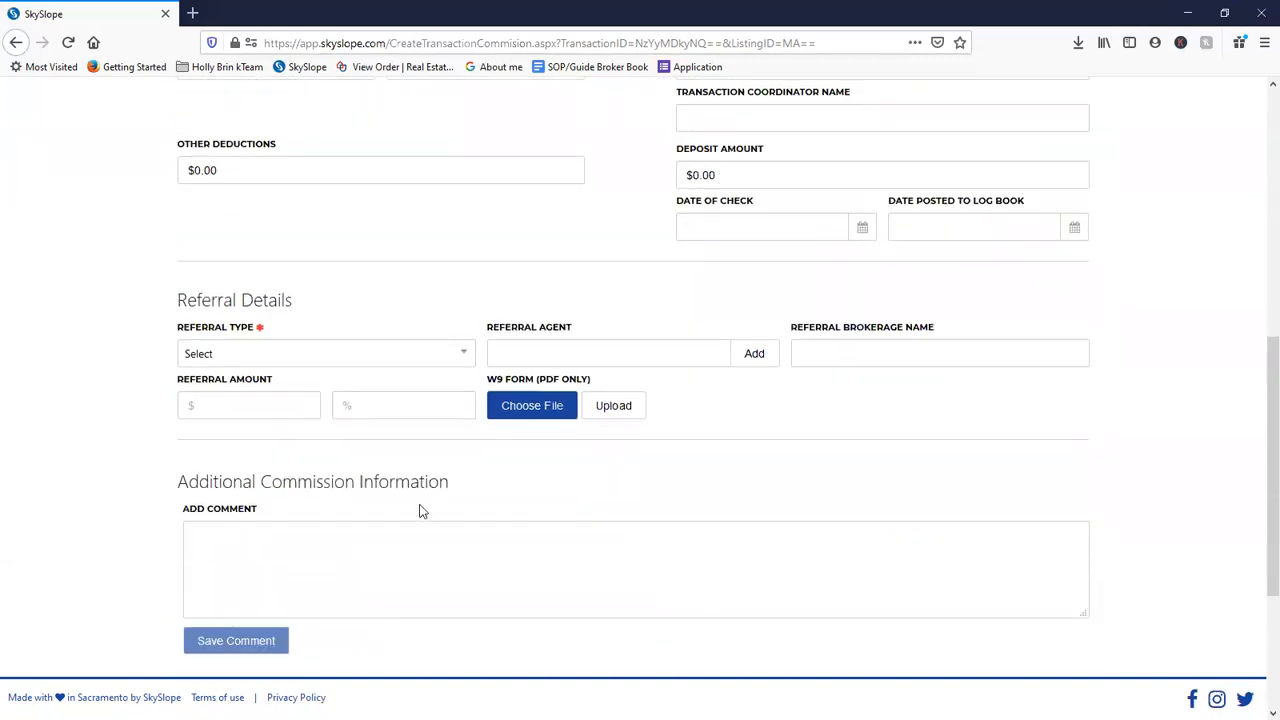
scroll(341, 512, "up", 5)
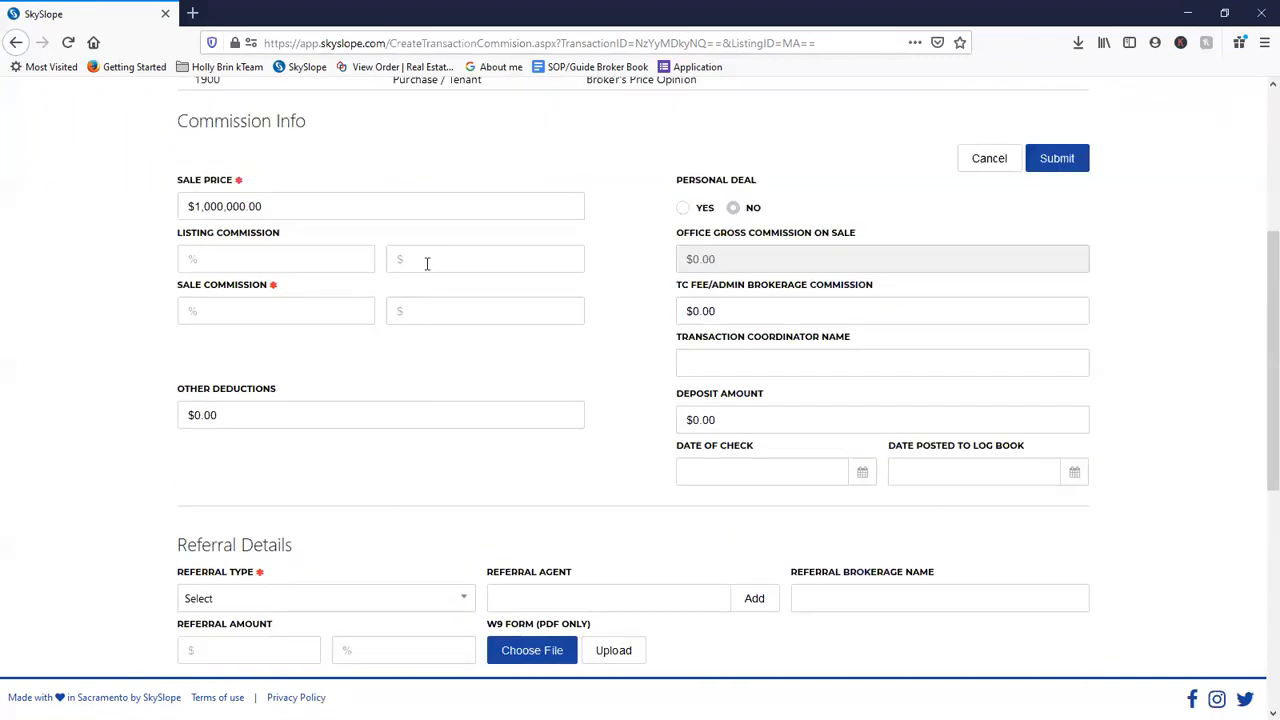
left_click(427, 263)
left_click(426, 311)
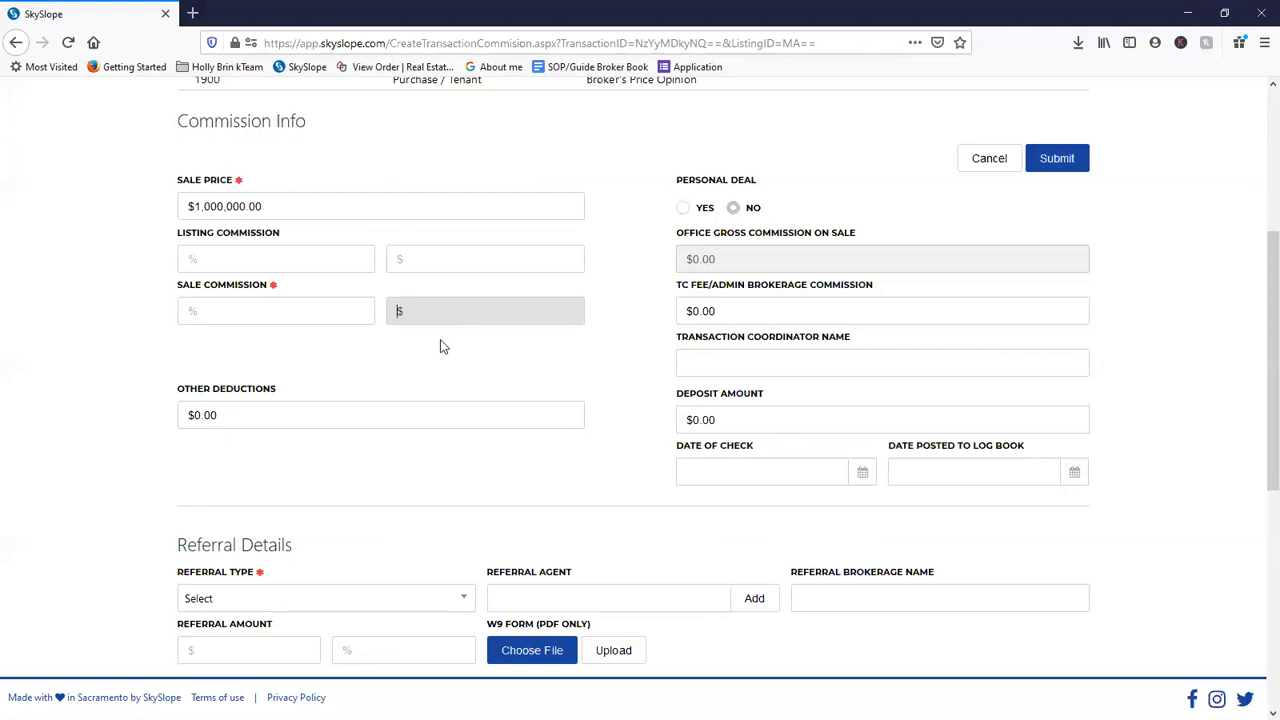
type("25000")
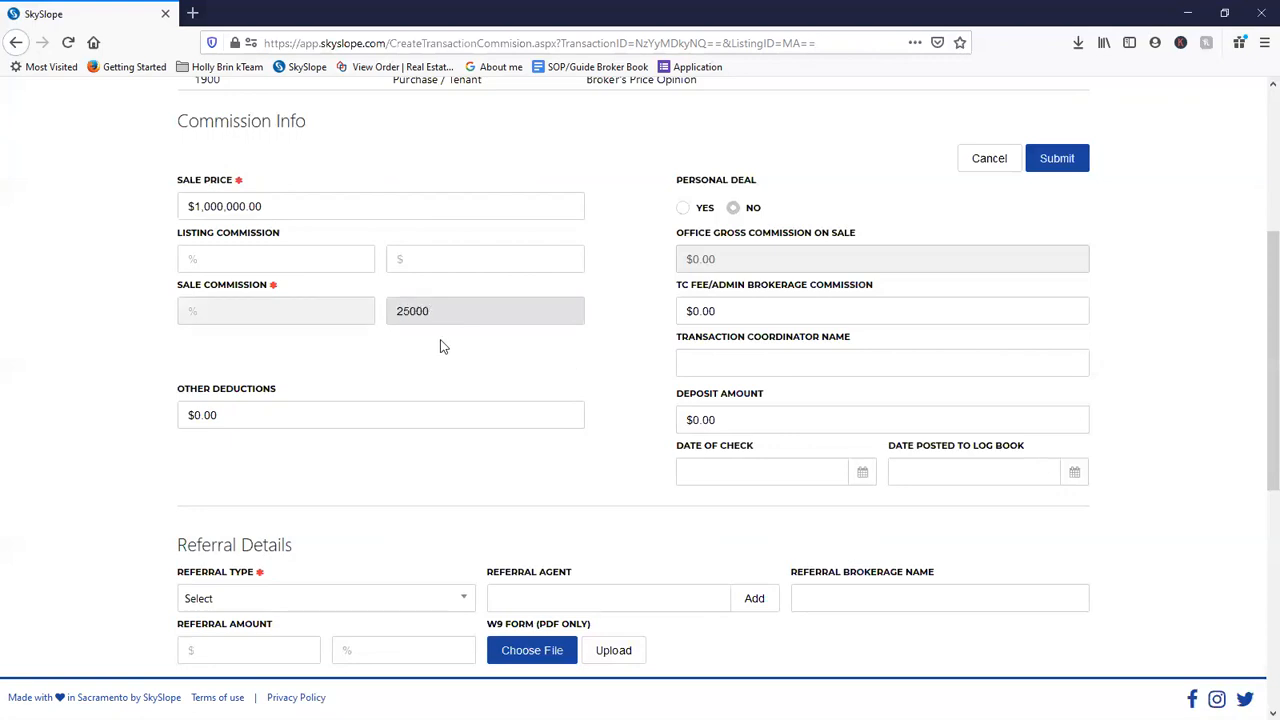
key("Tab")
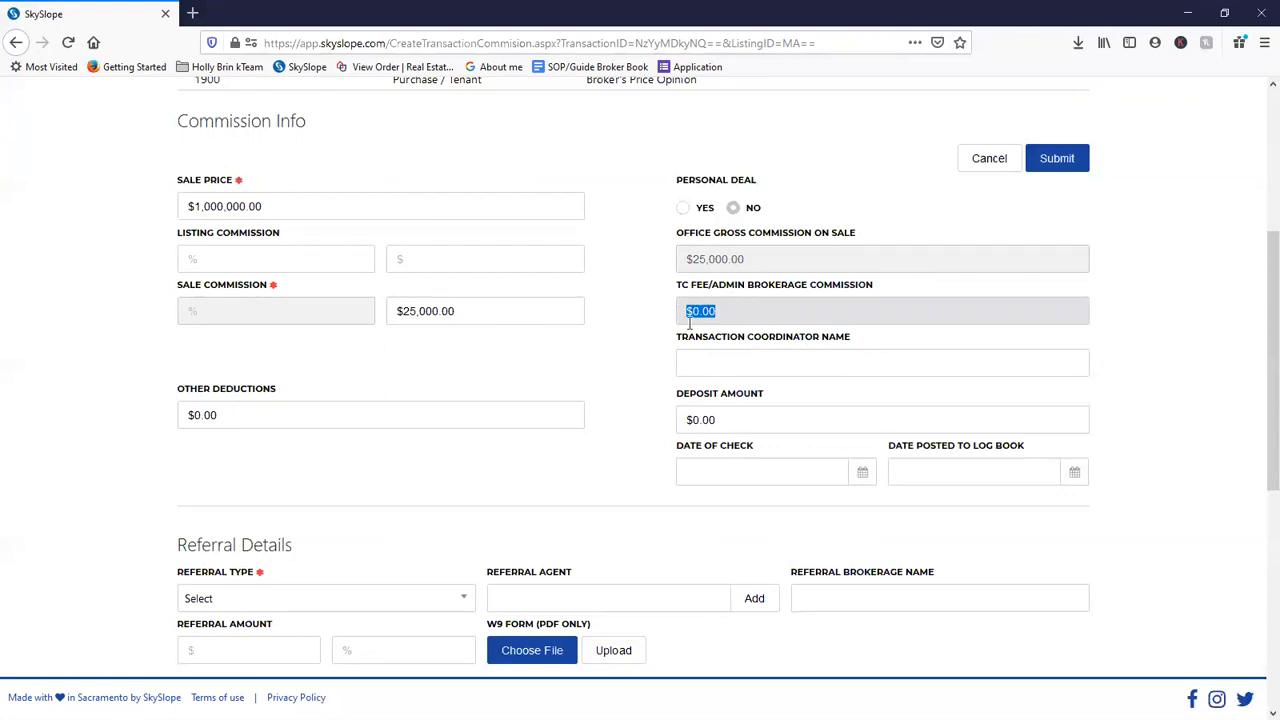
- Type a 295 TC fee, then clear it again
type("19")
key("BackSpace")
key("BackSpace")
type("295")
scroll(429, 509, "down", 3)
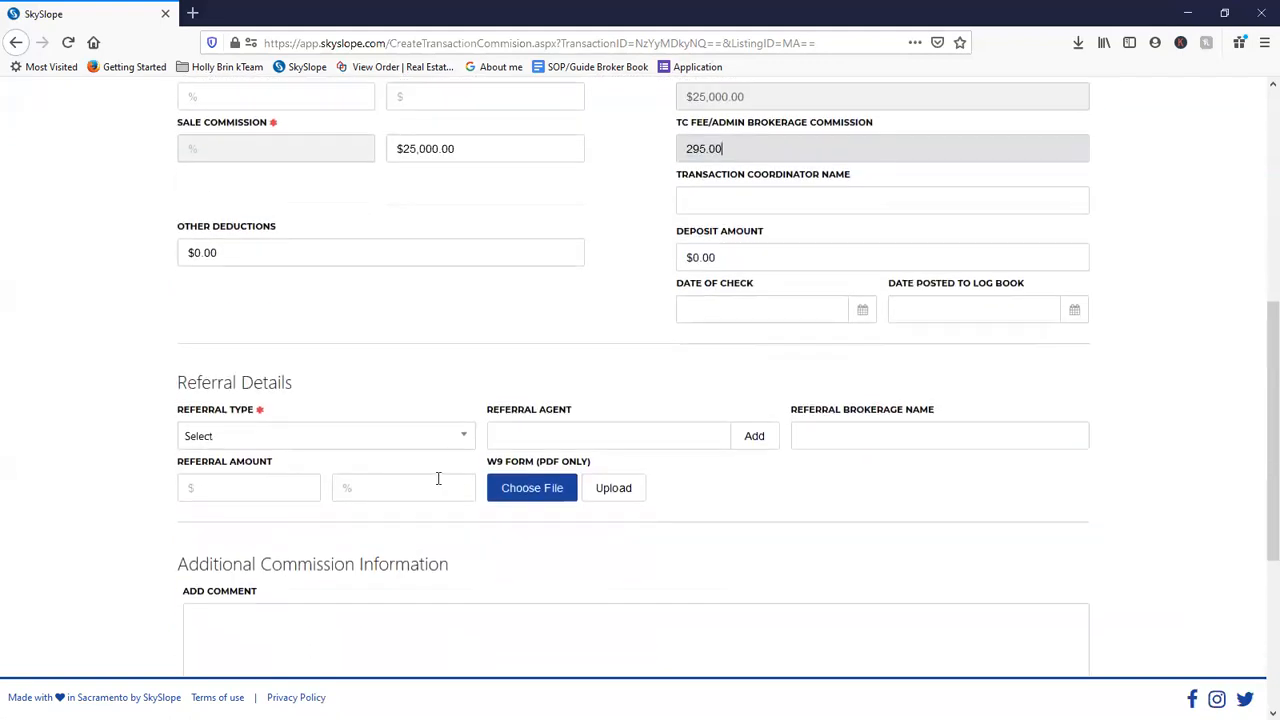
scroll(437, 477, "up", 6)
key("ctrl+a")
key("BackSpace")
- Restore the sale commission to $25,000.00 after an accidental $25,295.00 edit
left_click(653, 483)
left_click(485, 474)
left_click_drag(485, 474, 419, 474)
type("295.")
left_click(590, 518)
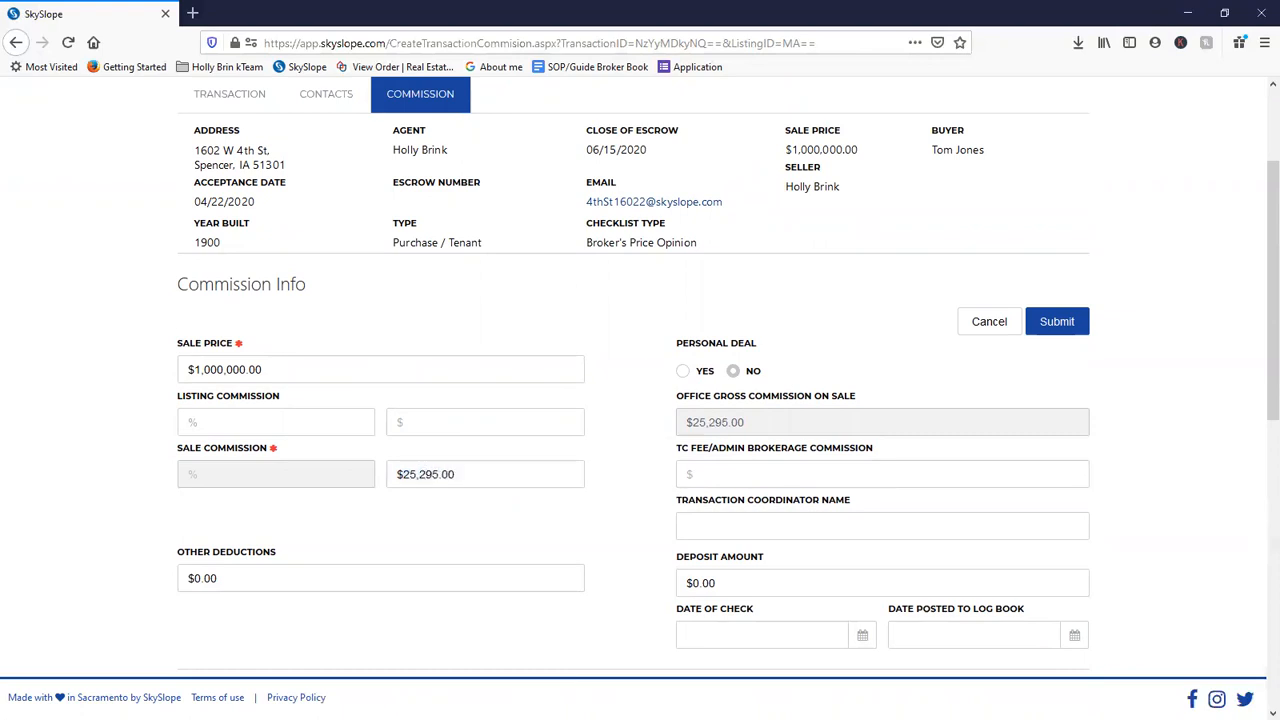
left_click_drag(474, 474, 425, 476)
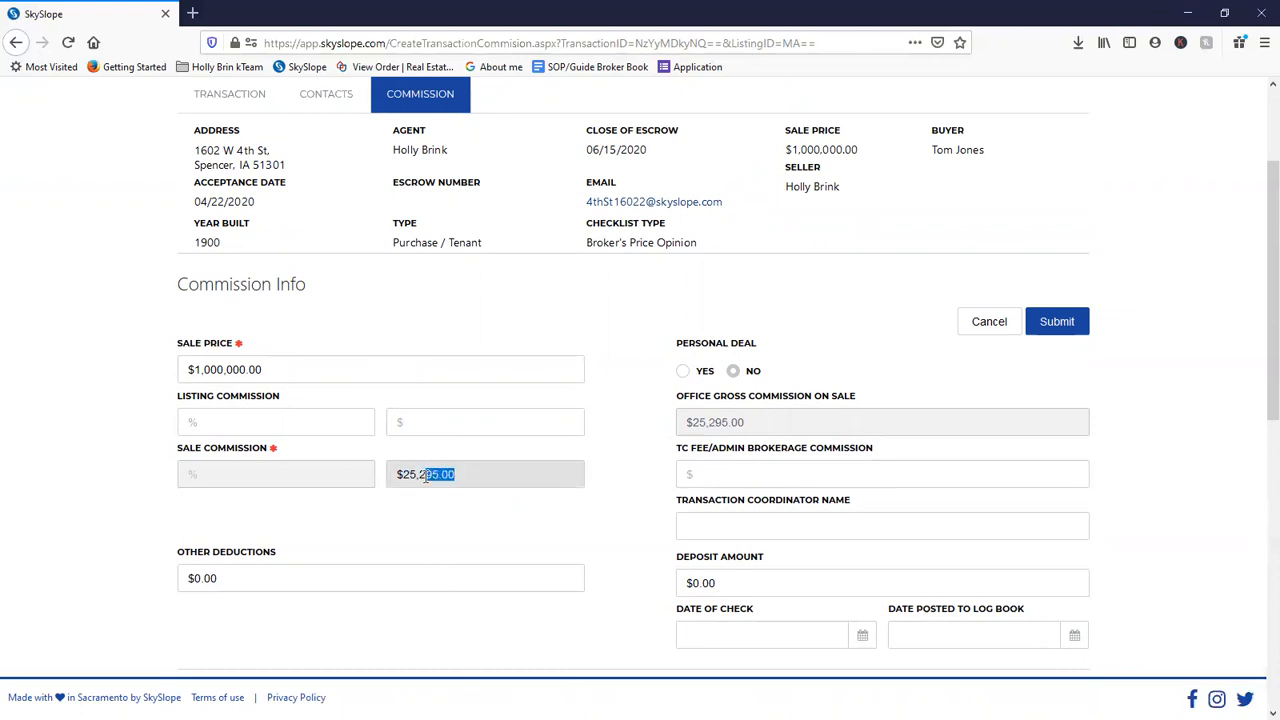
type("00.00")
key("BackSpace")
key("BackSpace")
key("BackSpace")
type("0.00")
- Enter $295 as the TC Fee/Admin Brokerage Commission
scroll(406, 517, "down", 5)
left_click(354, 486)
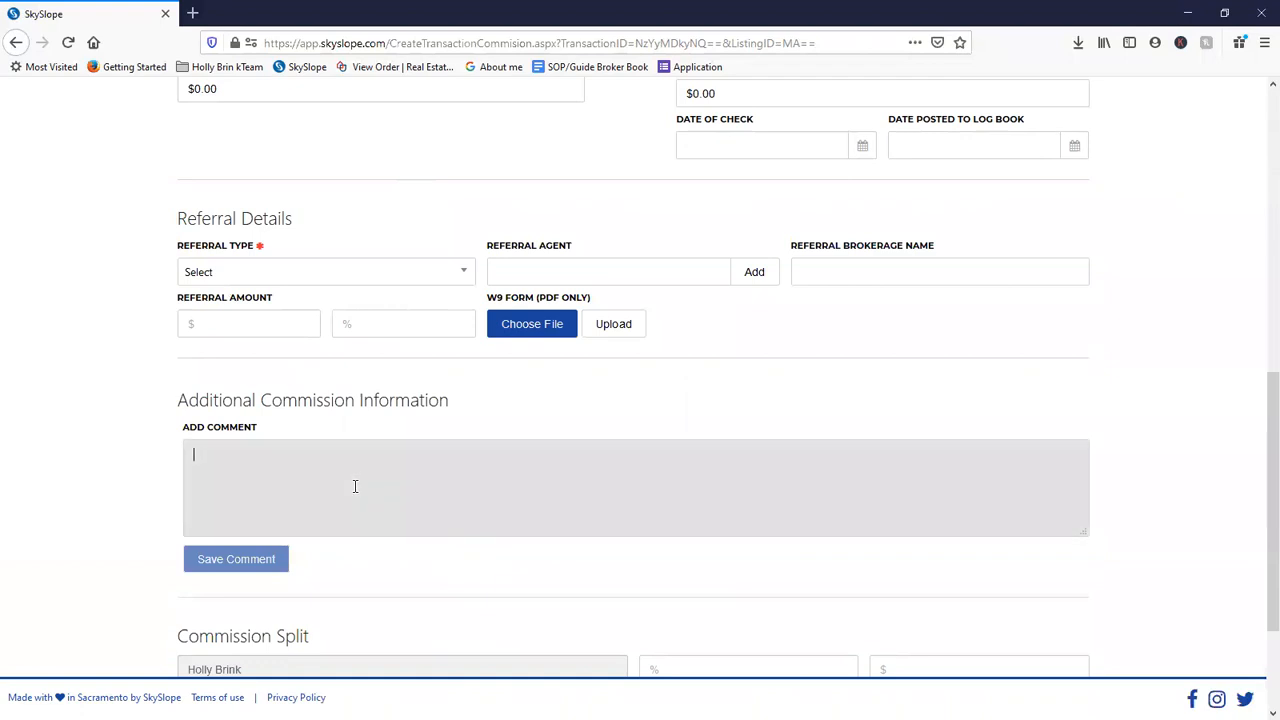
scroll(718, 500, "up", 3)
scroll(706, 530, "up", 2)
left_click(723, 468)
type("295")
key("Tab")
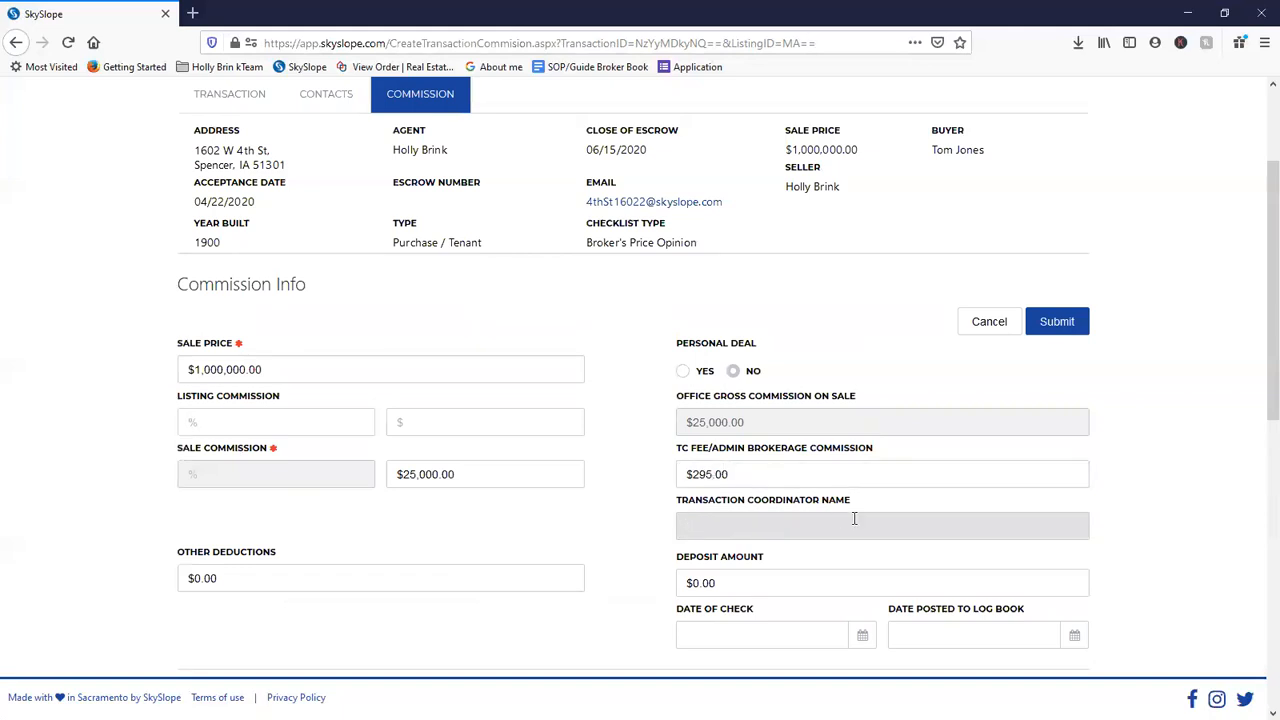
scroll(854, 518, "down", 3)
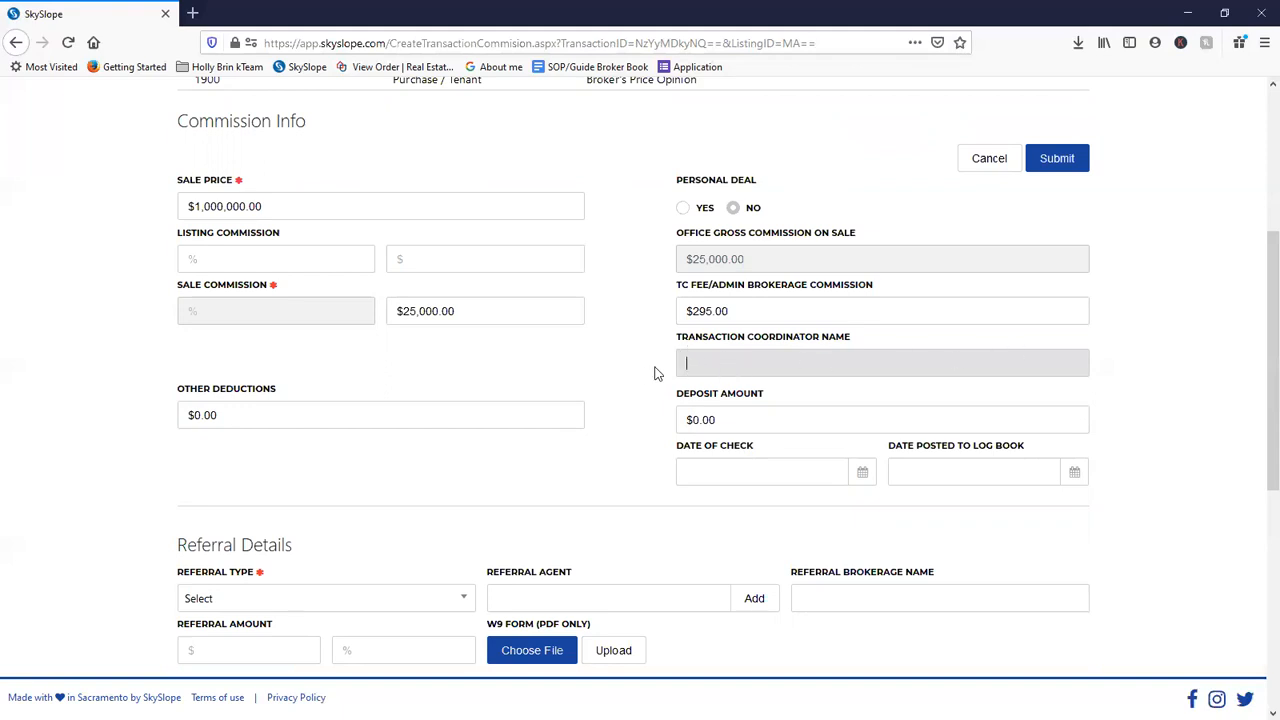
left_click(734, 370)
scroll(712, 380, "down", 3)
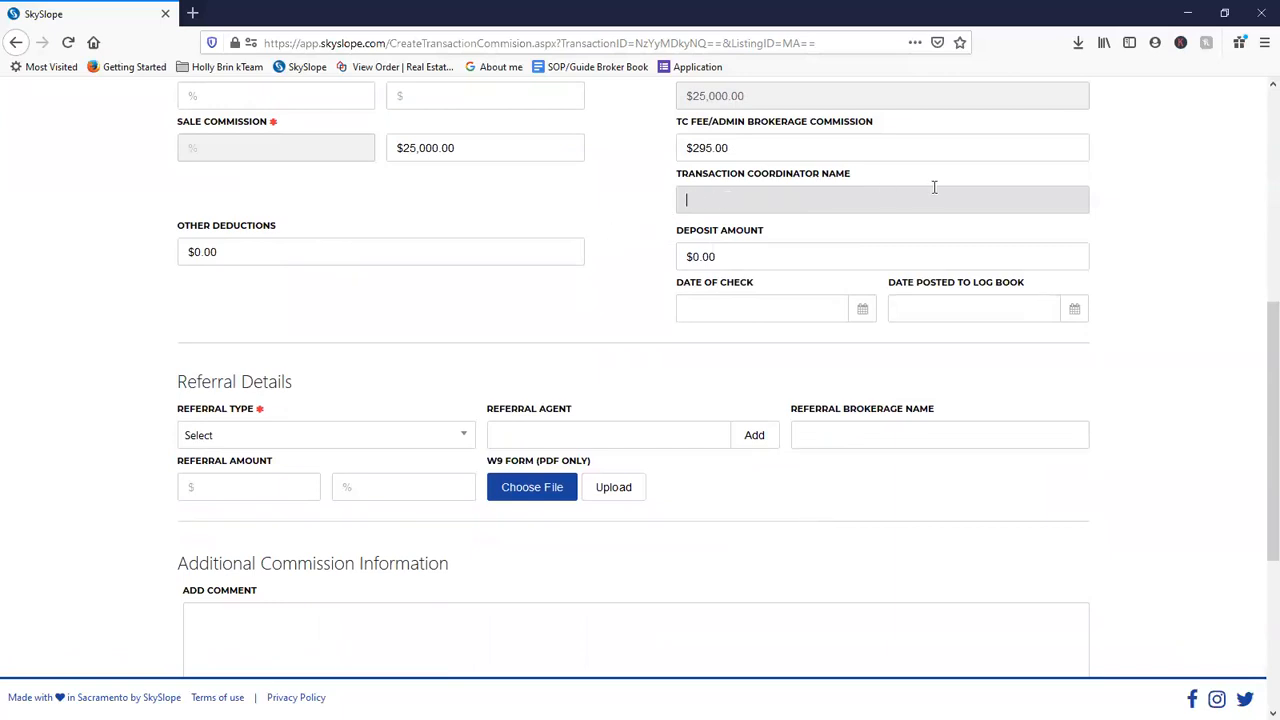
left_click(356, 254)
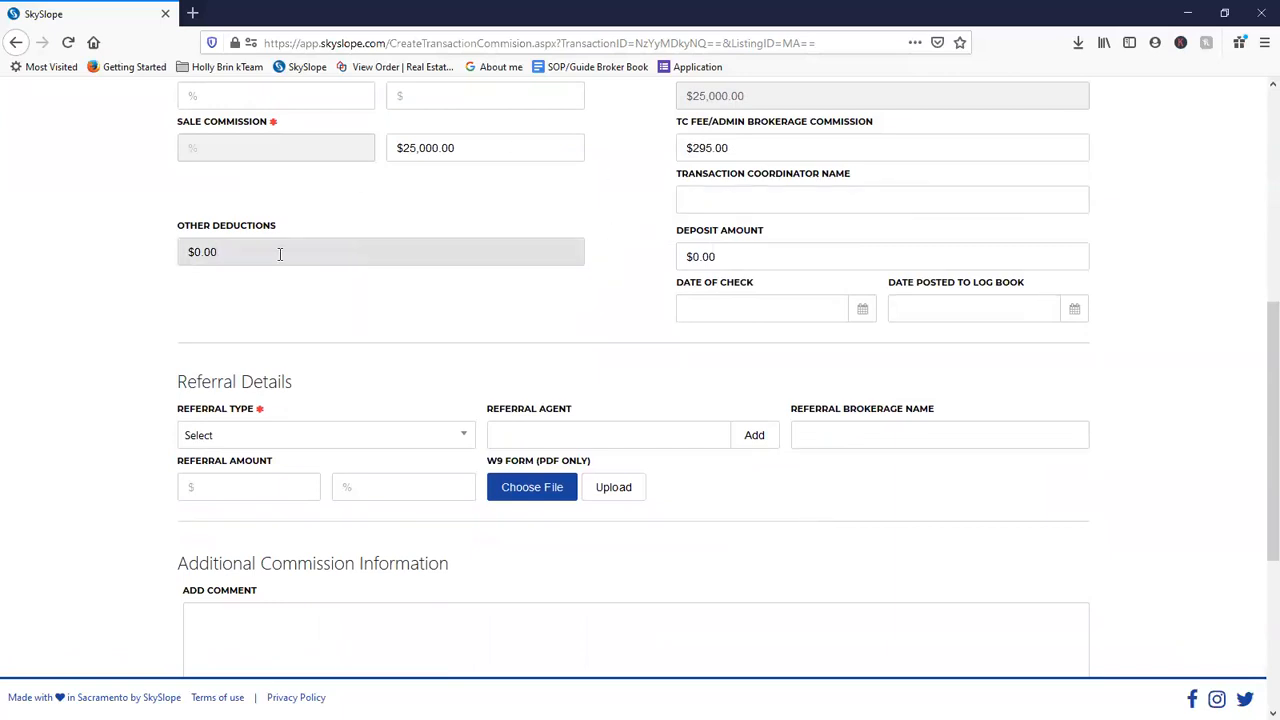
- Enter $500.00 as the Other Deductions amount
scroll(306, 249, "up", 3)
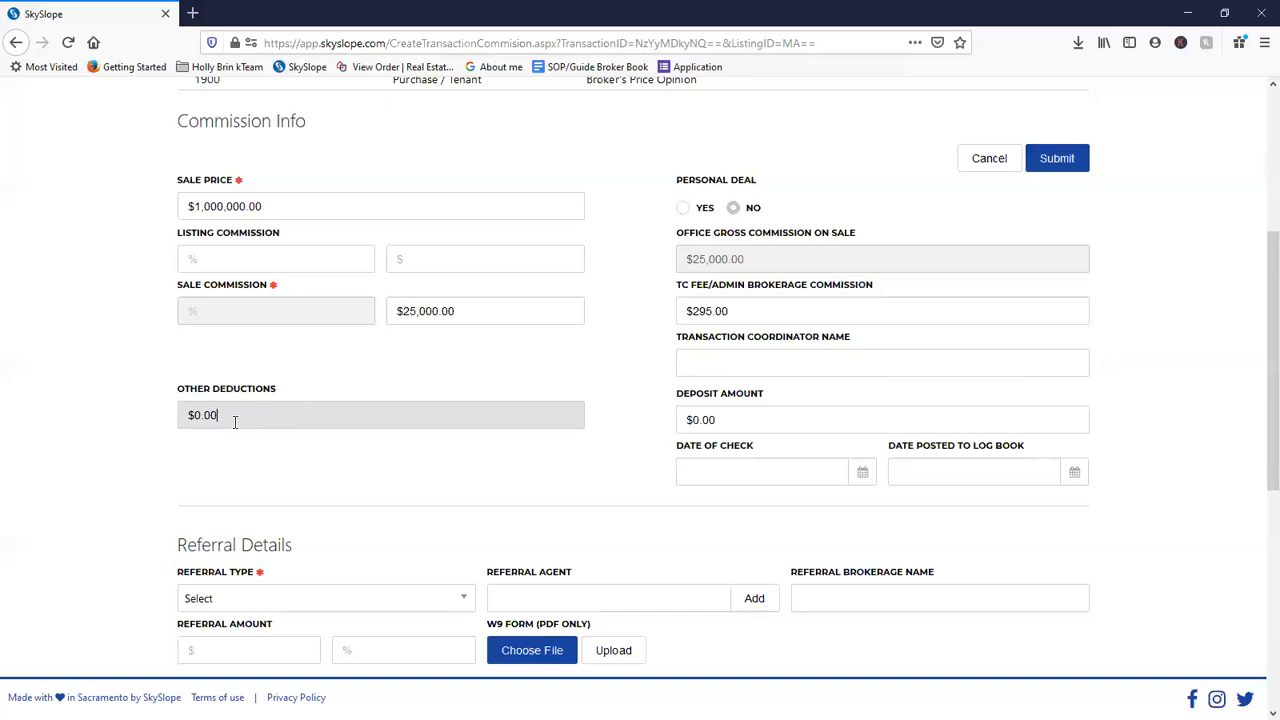
left_click_drag(235, 421, 189, 417)
type("500")
left_click(245, 471)
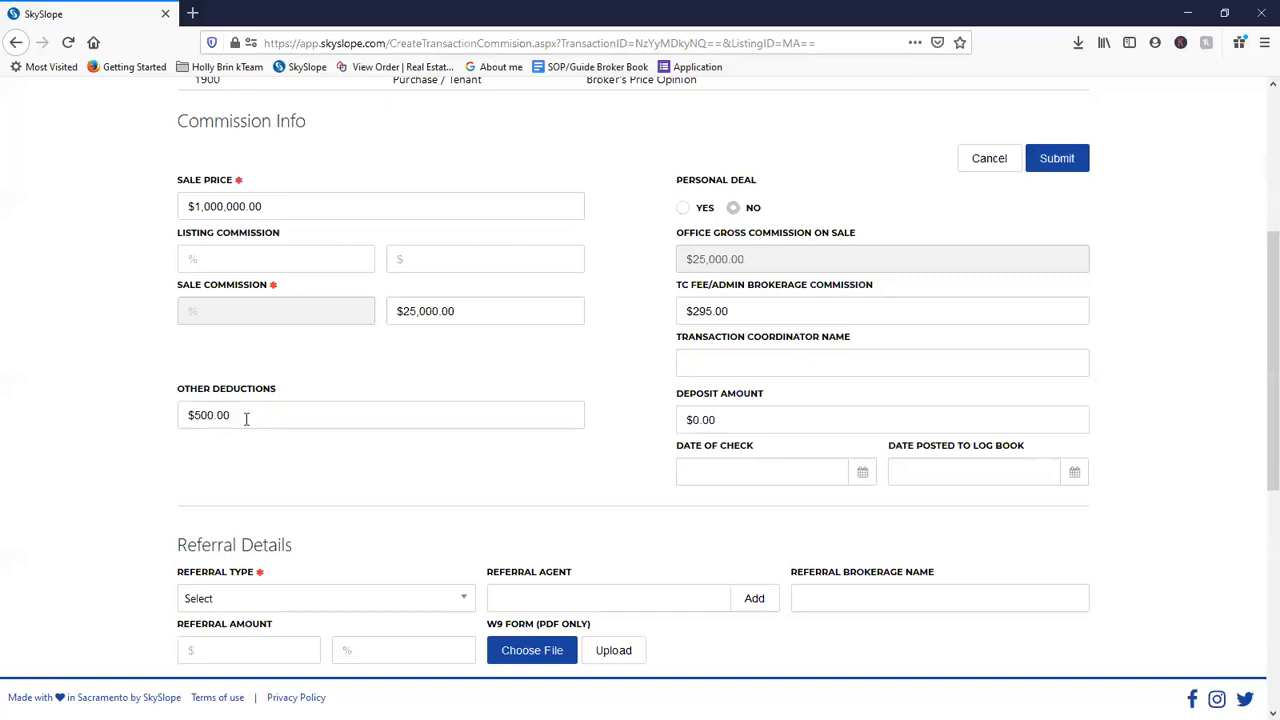
- Replace the Other Deductions amount with $700.00
left_click(246, 418)
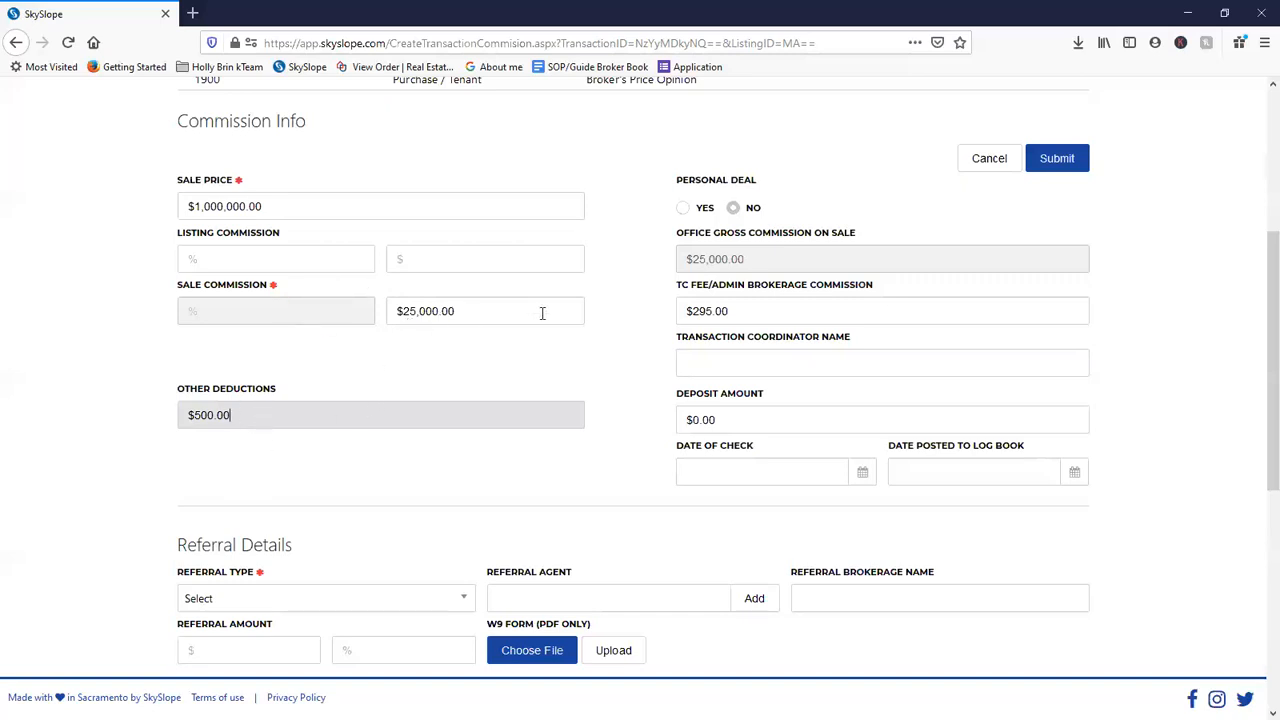
triple_click(253, 416)
key("BackSpace")
triple_click(226, 393)
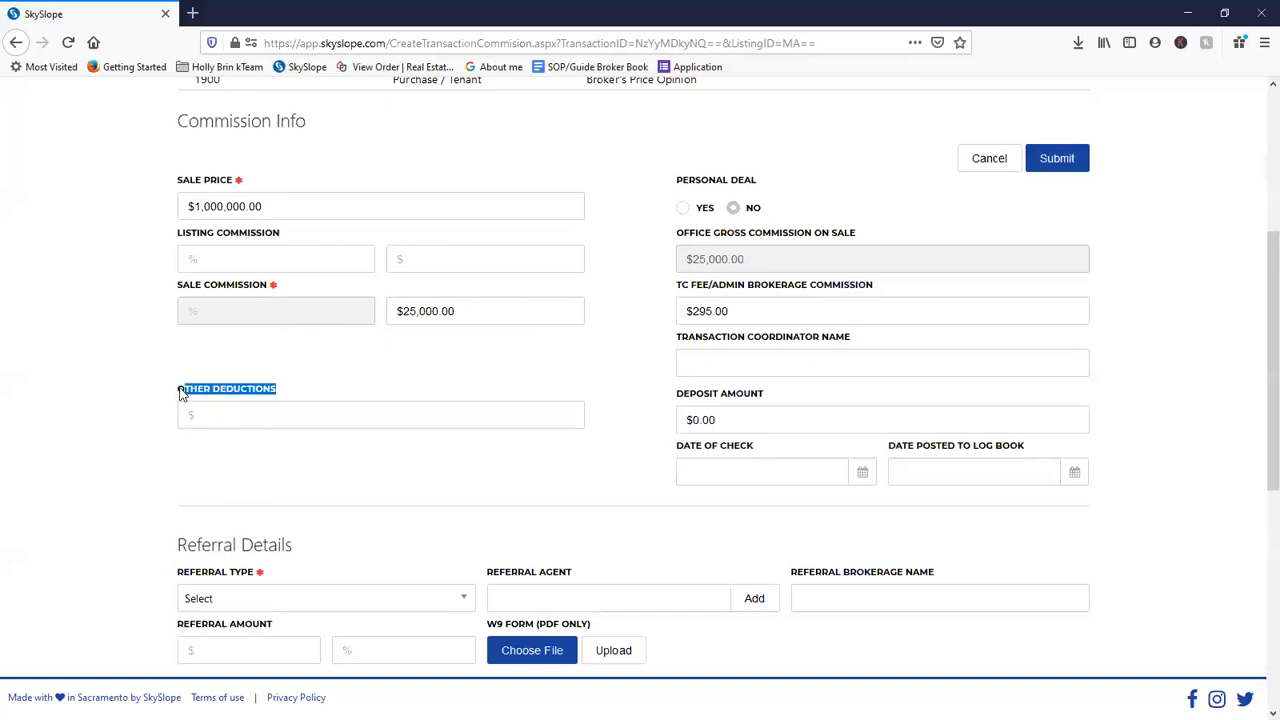
left_click_drag(288, 391, 175, 390)
left_click(213, 404)
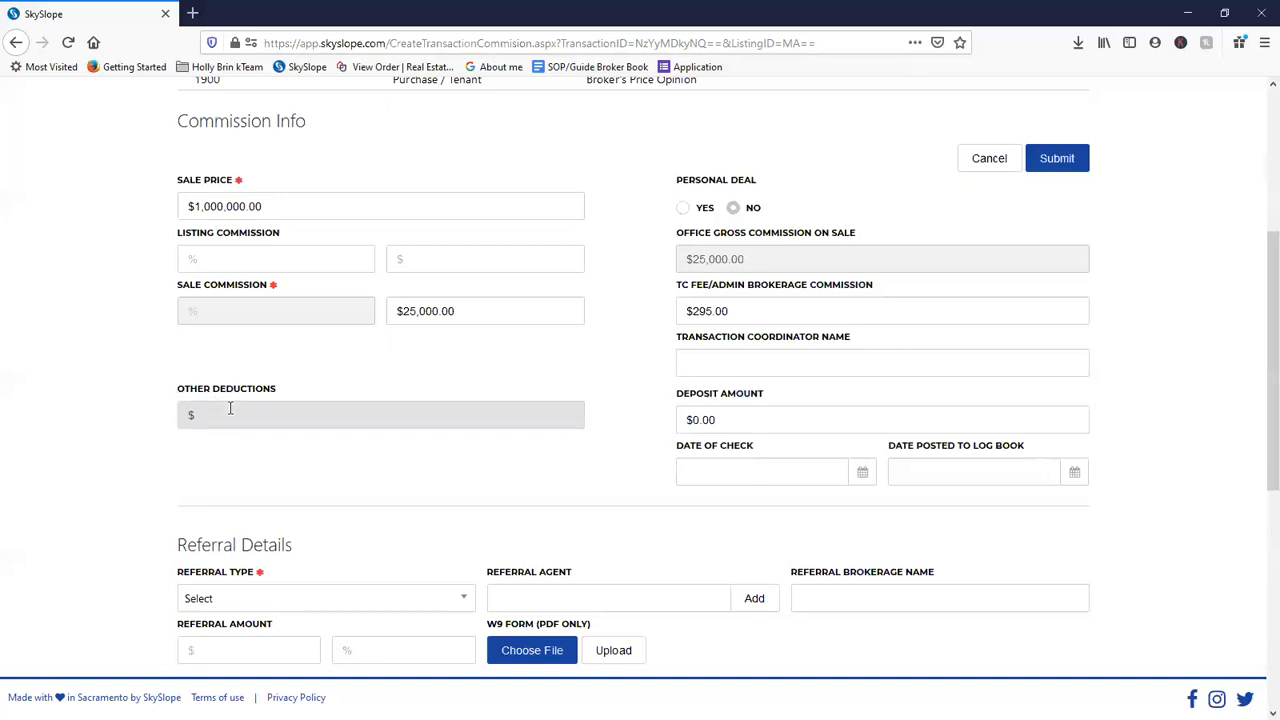
type("700.00")
left_click(222, 463)
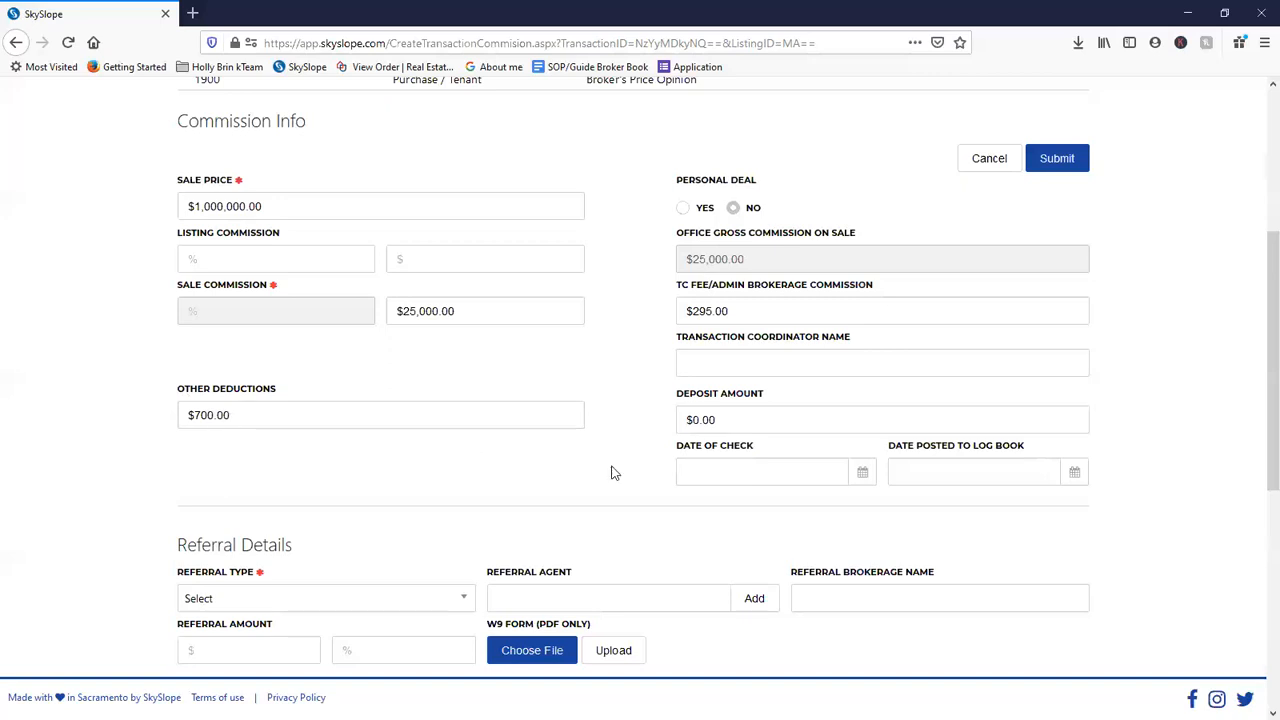
scroll(366, 537, "down", 3)
left_click(365, 534)
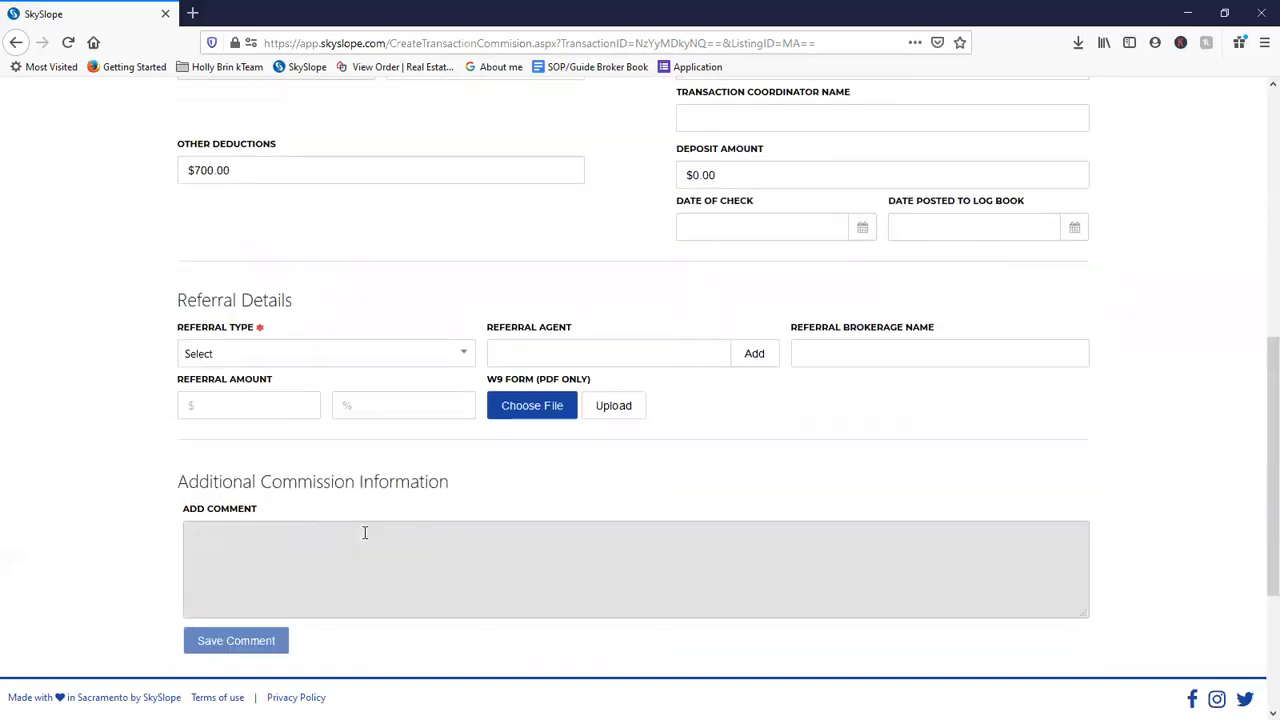
- Save a three-line comment on net commission, $295 buyer-paid commission and $700 AC repair deduction
type("Commission is Net to agent, minus the ")
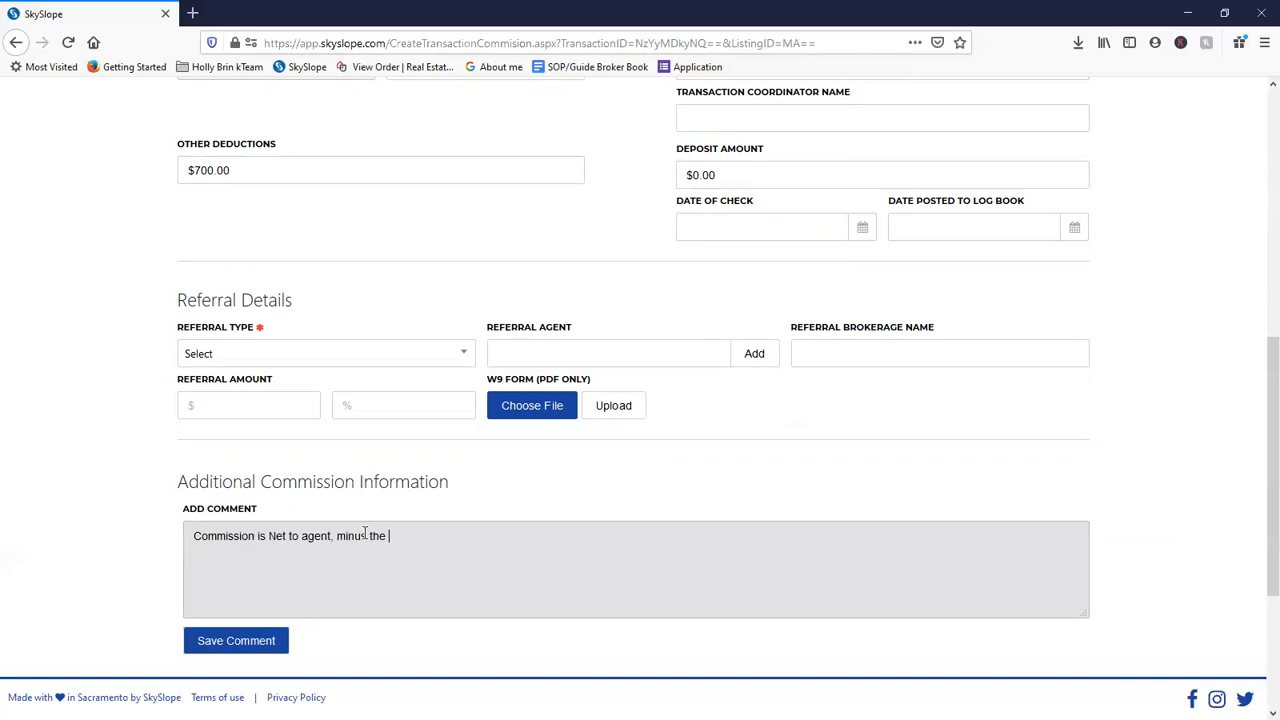
type("closing costs paid by the seller.")
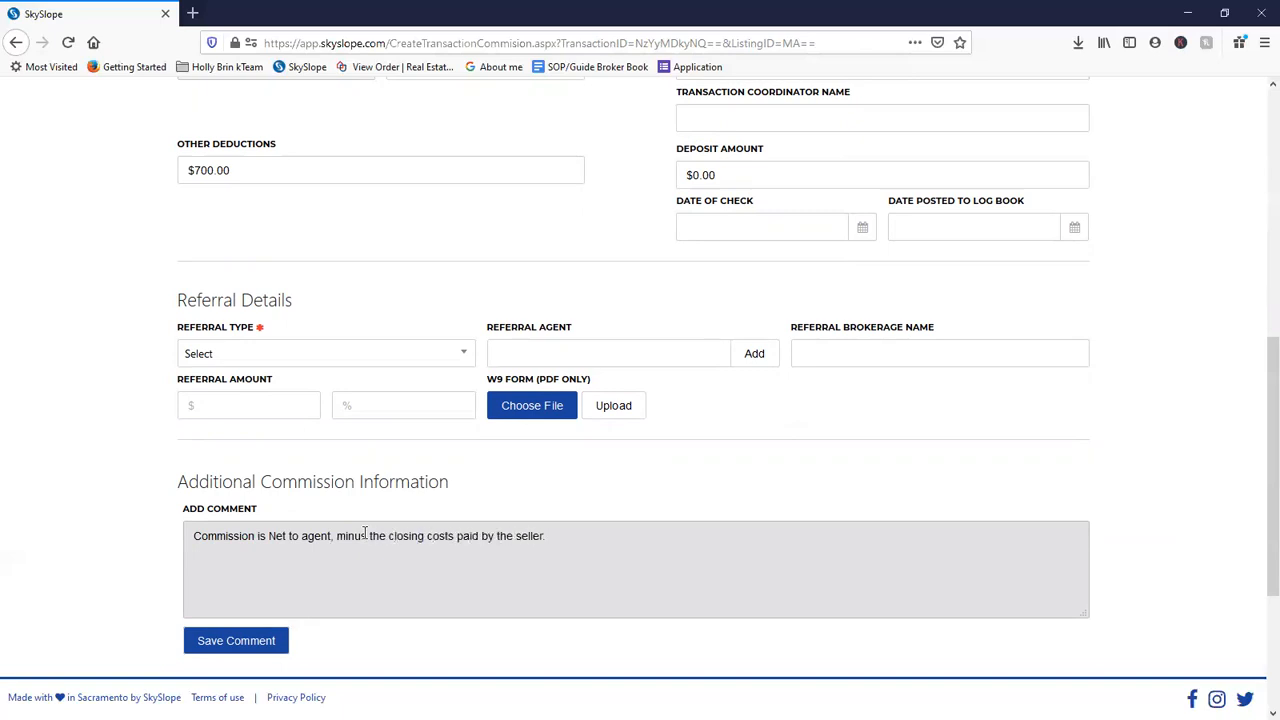
key("Return")
type("$295 Additional Commission paid by the buyer")
key("Return")
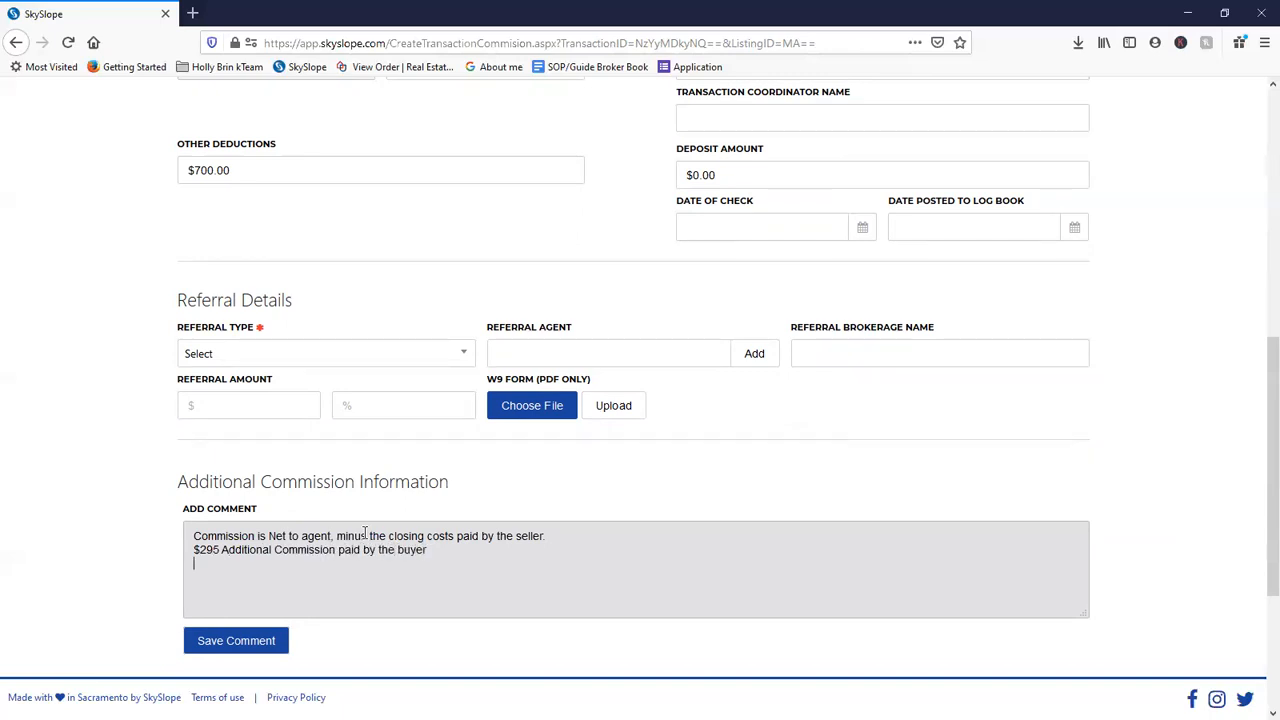
type("$700 taken out of commission from agent to help pay for the air conditioner repair.")
left_click(248, 641)
scroll(434, 557, "down", 5)
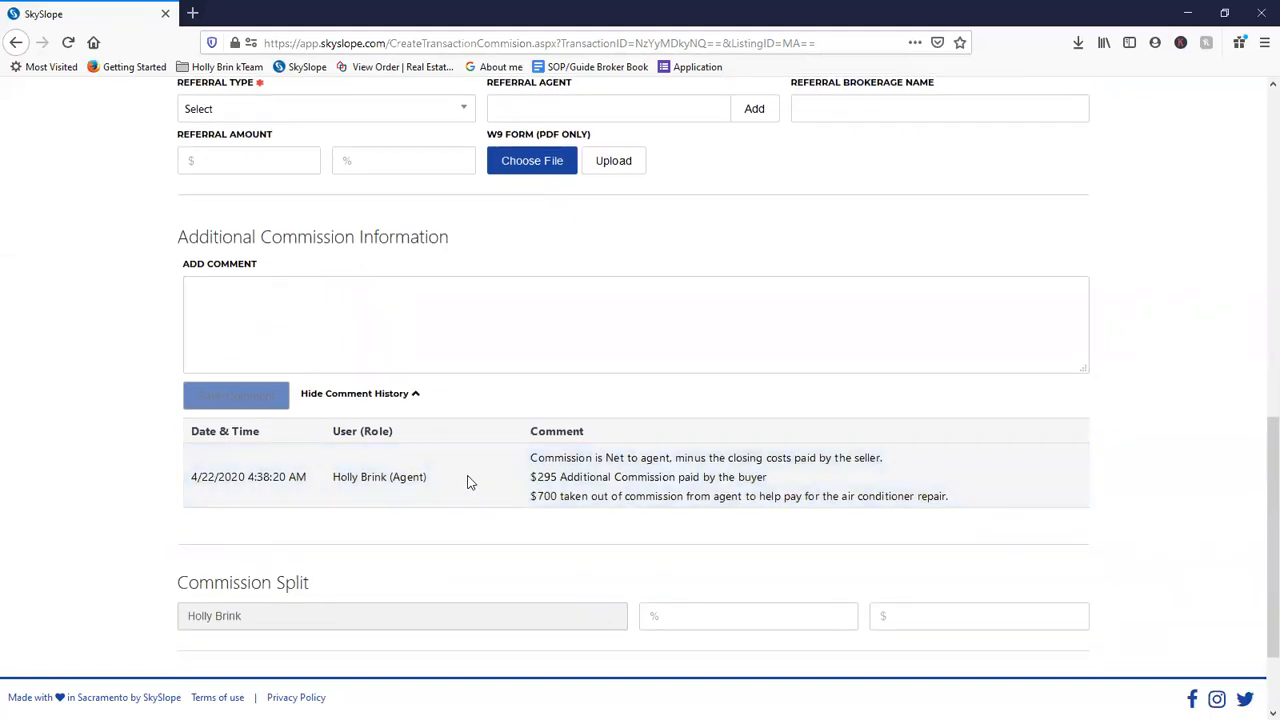
scroll(463, 483, "up", 5)
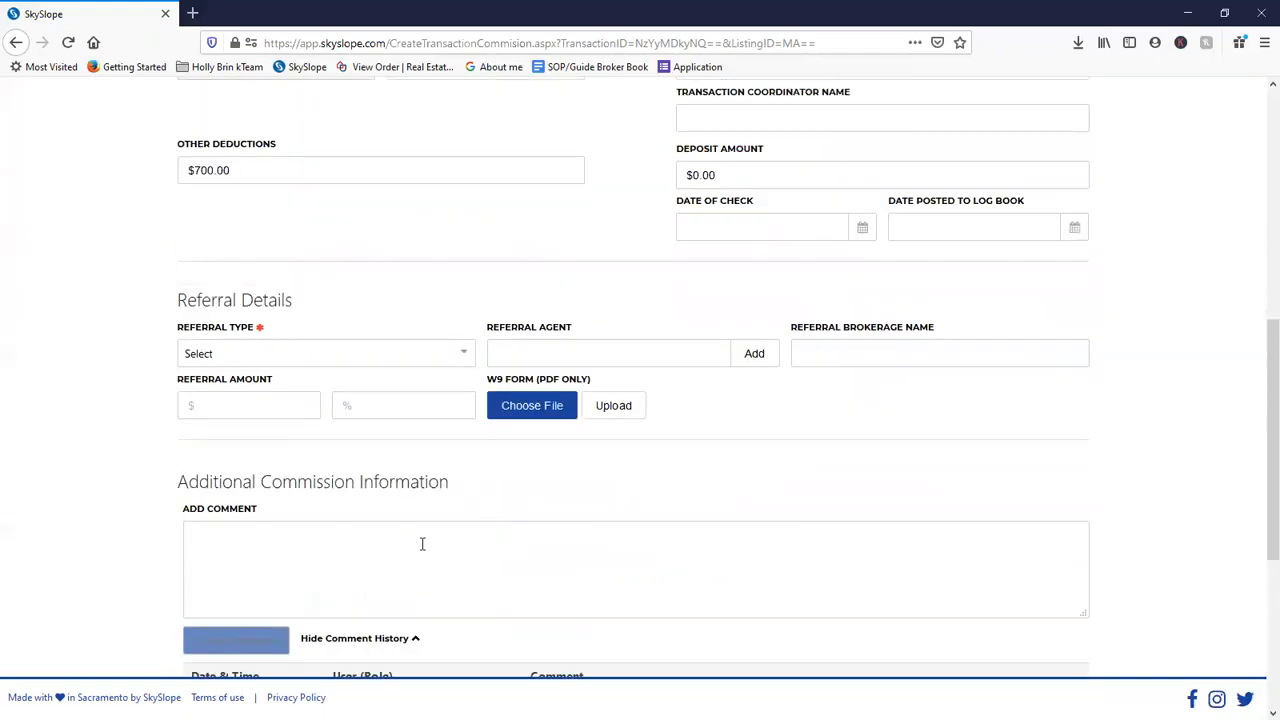
- Set the referral type to Internal
left_click(341, 362)
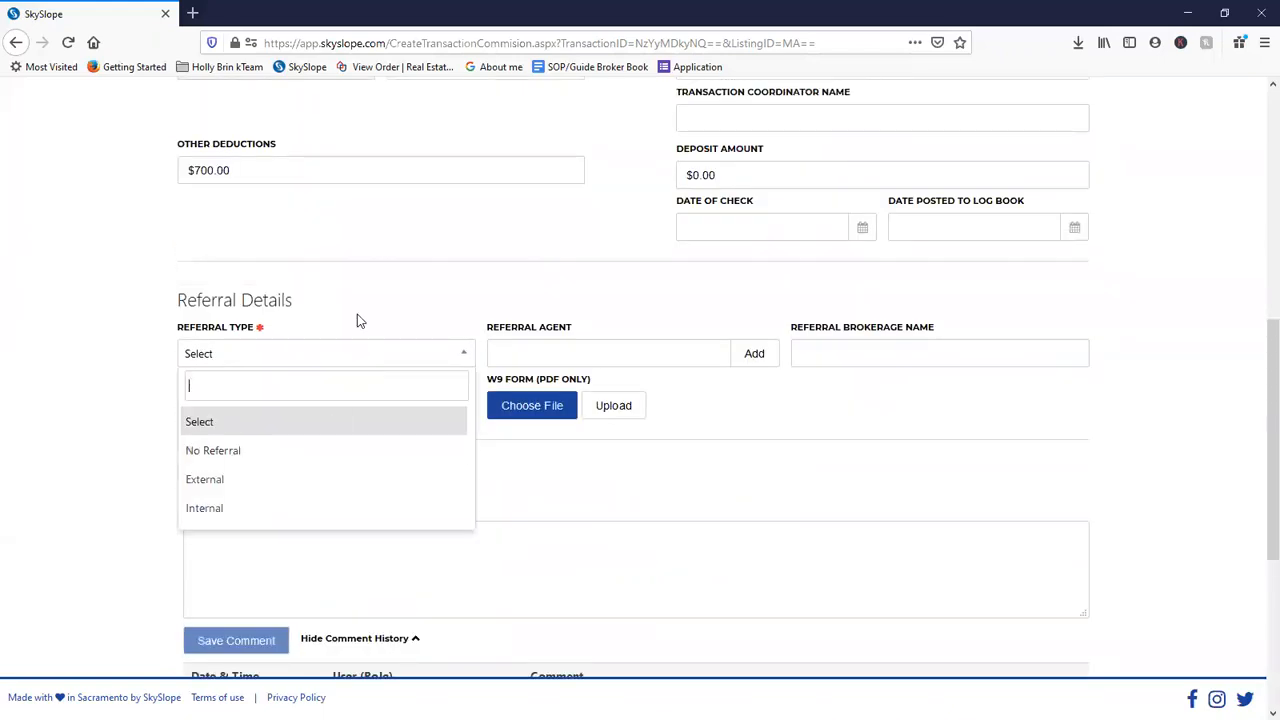
left_click(273, 450)
left_click(368, 366)
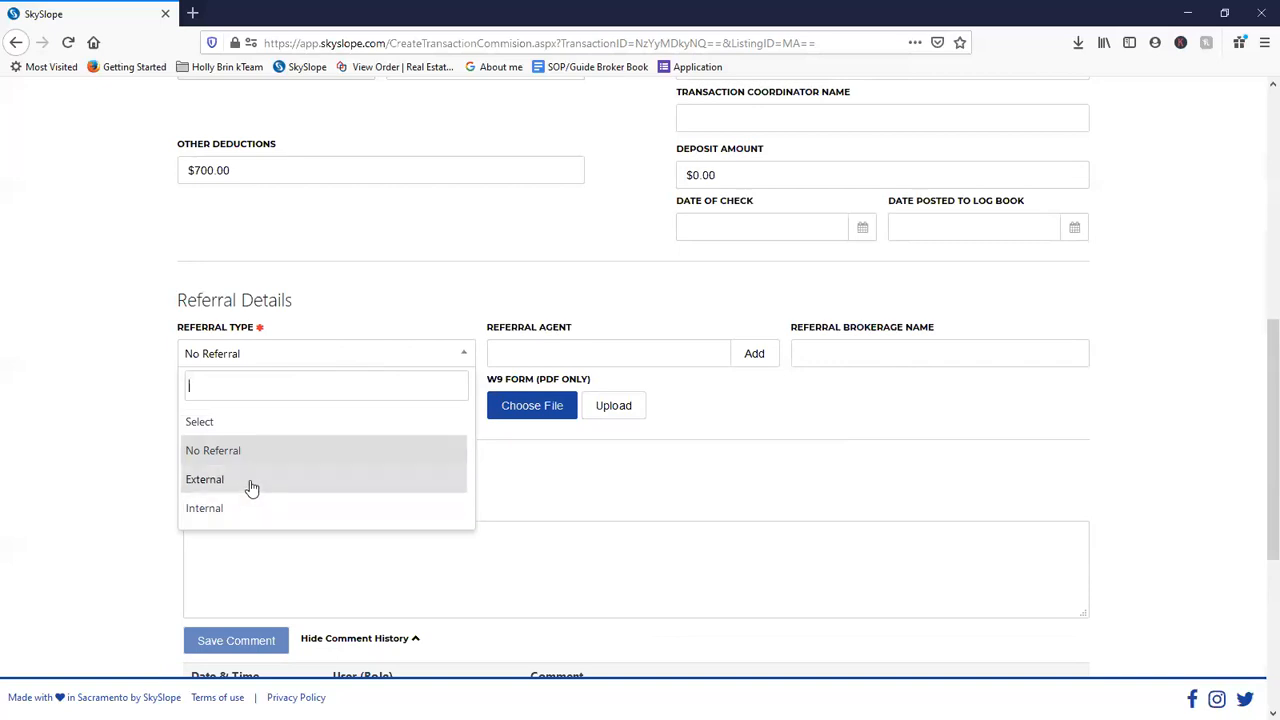
left_click(251, 513)
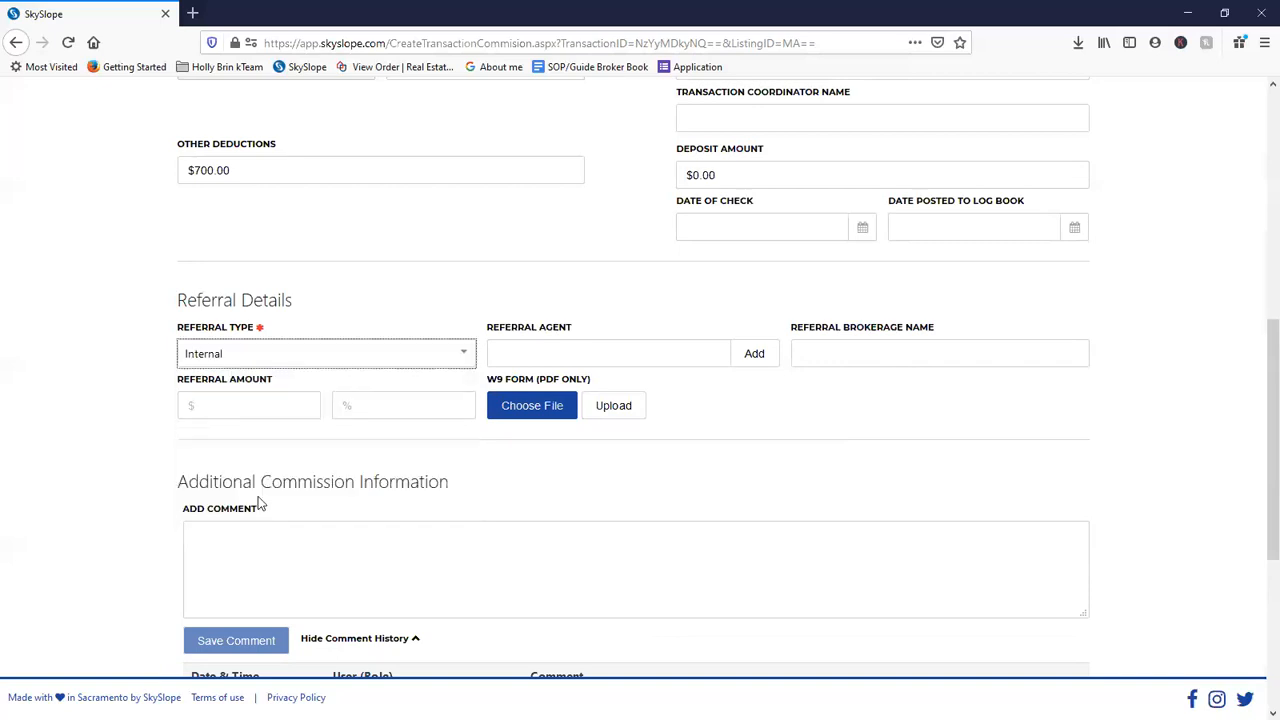
- Save a comment that an exp agent in Louisiana sent this buyer referral
left_click(278, 579)
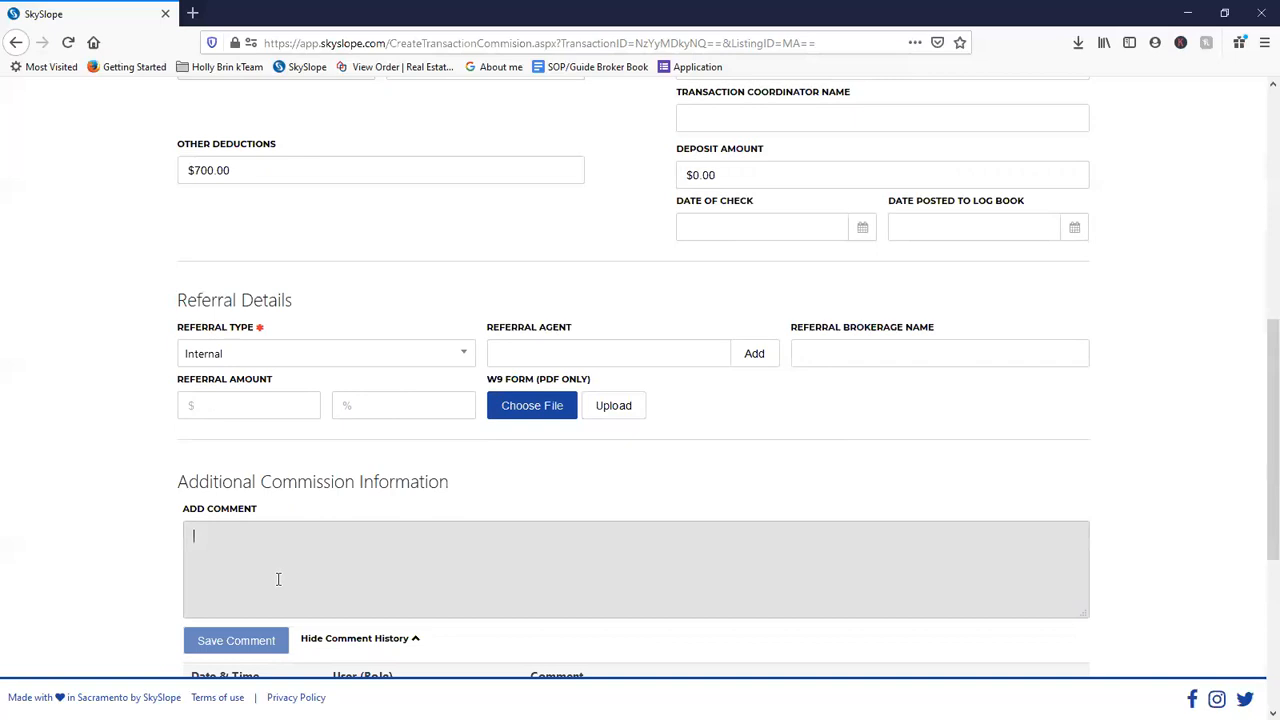
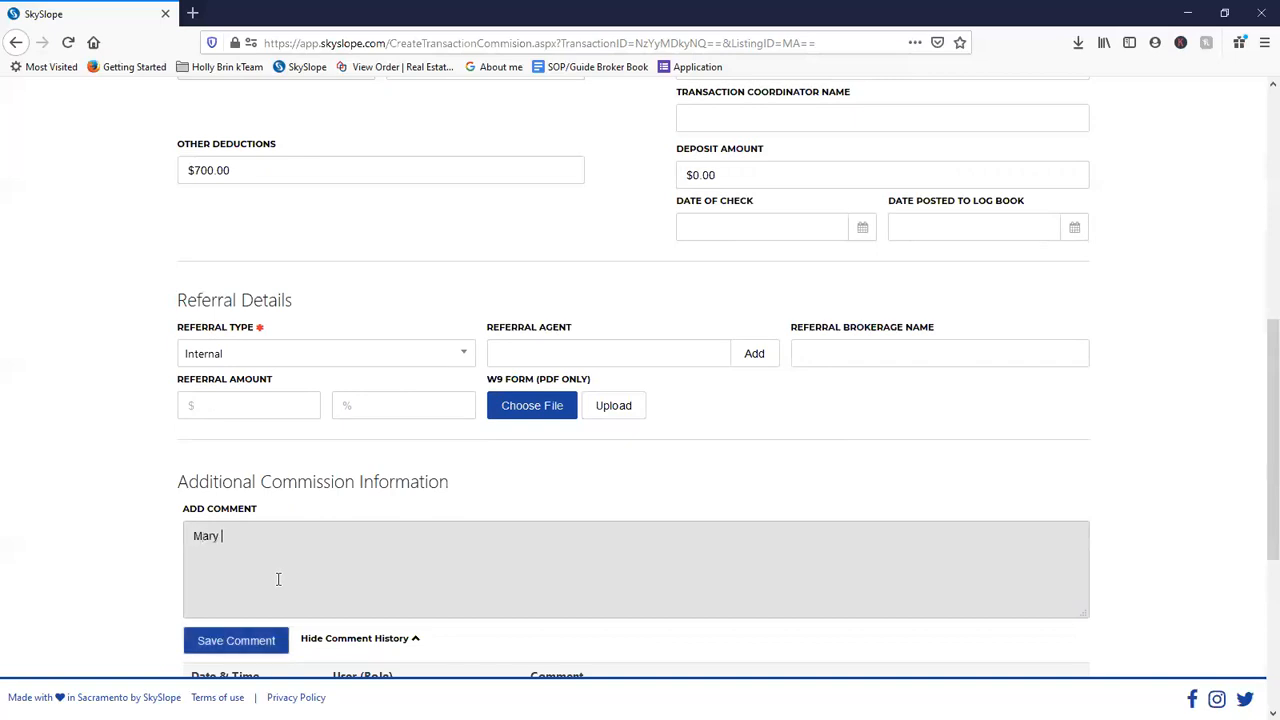
type("in Lousiana sent me this buyer referral.")
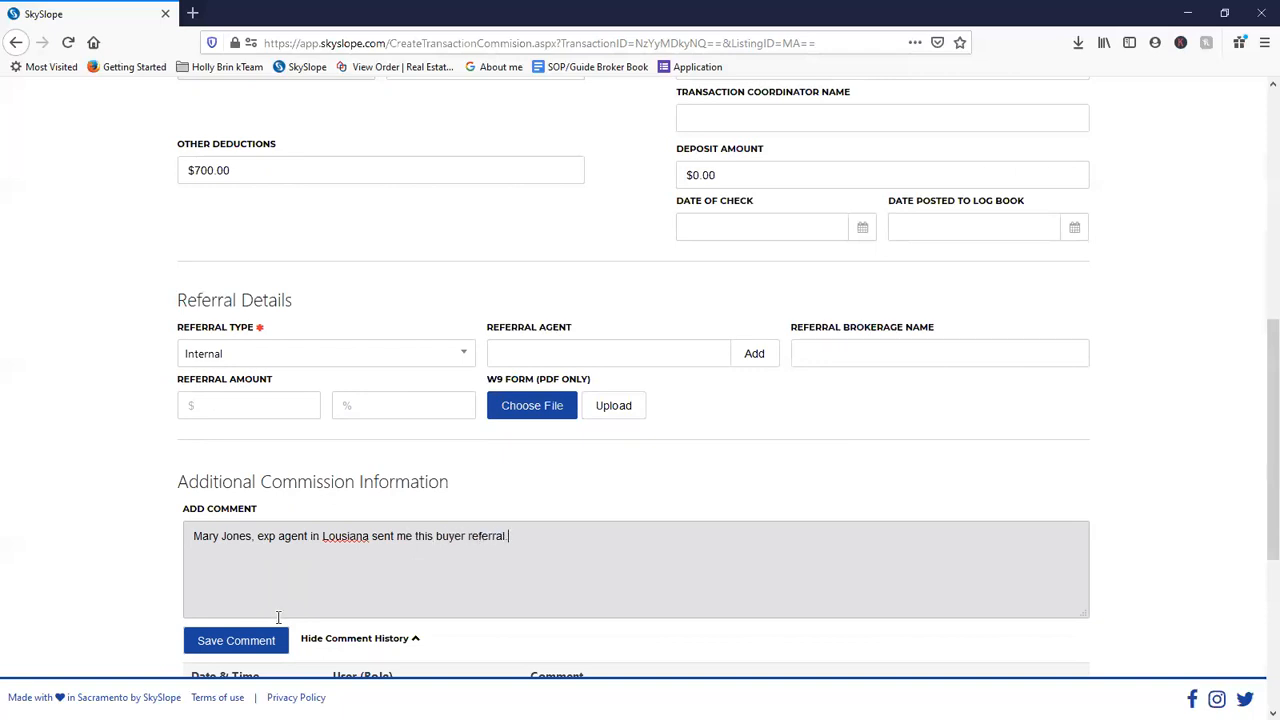
left_click(263, 637)
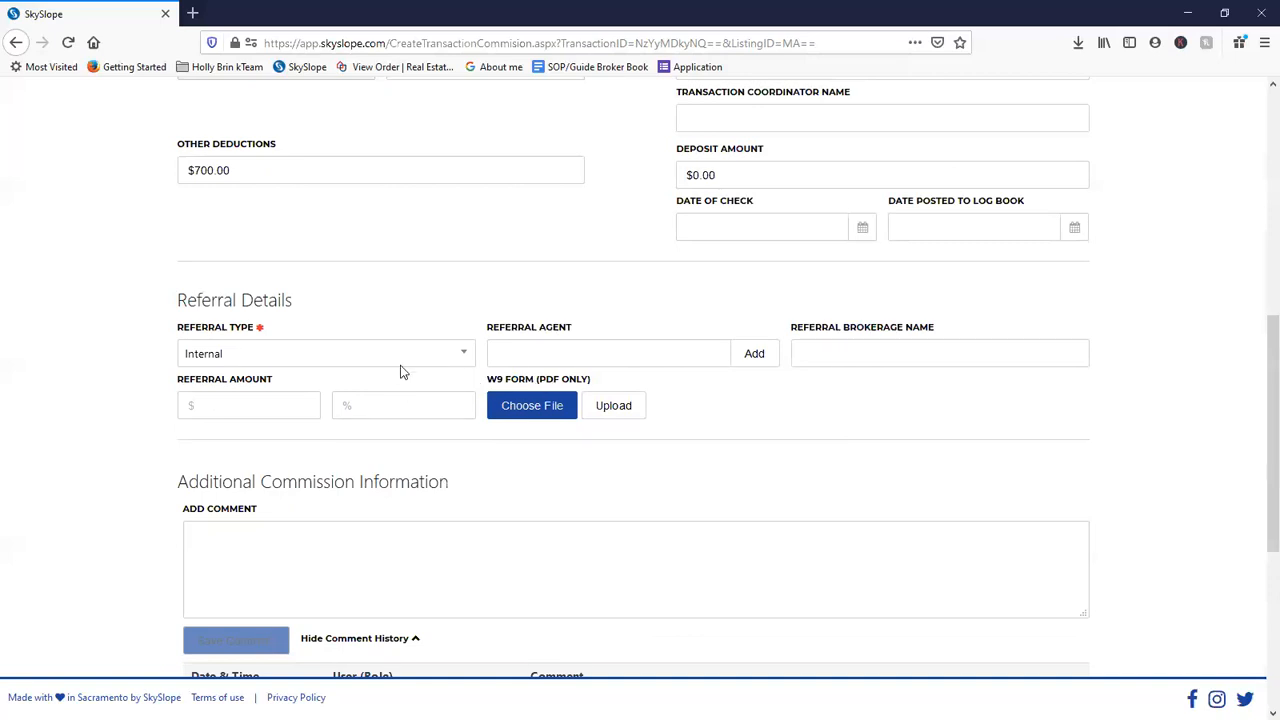
- Change the referral type to External
left_click(540, 351)
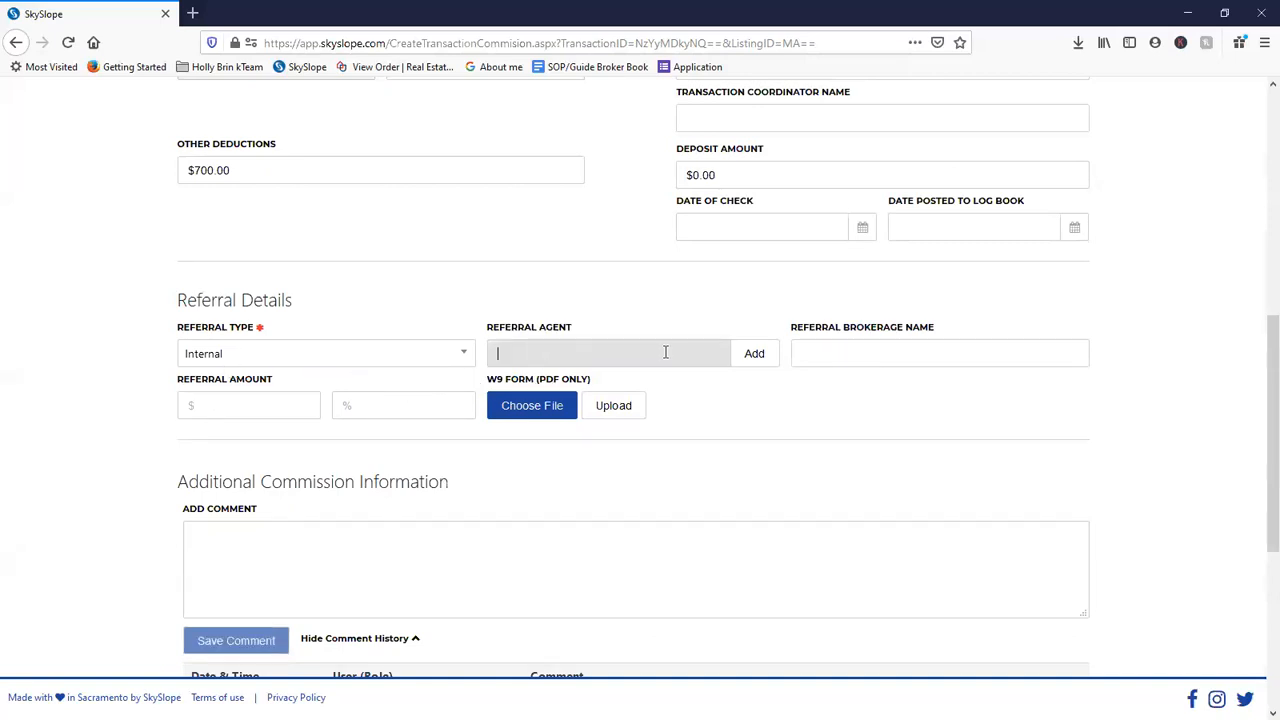
left_click(308, 364)
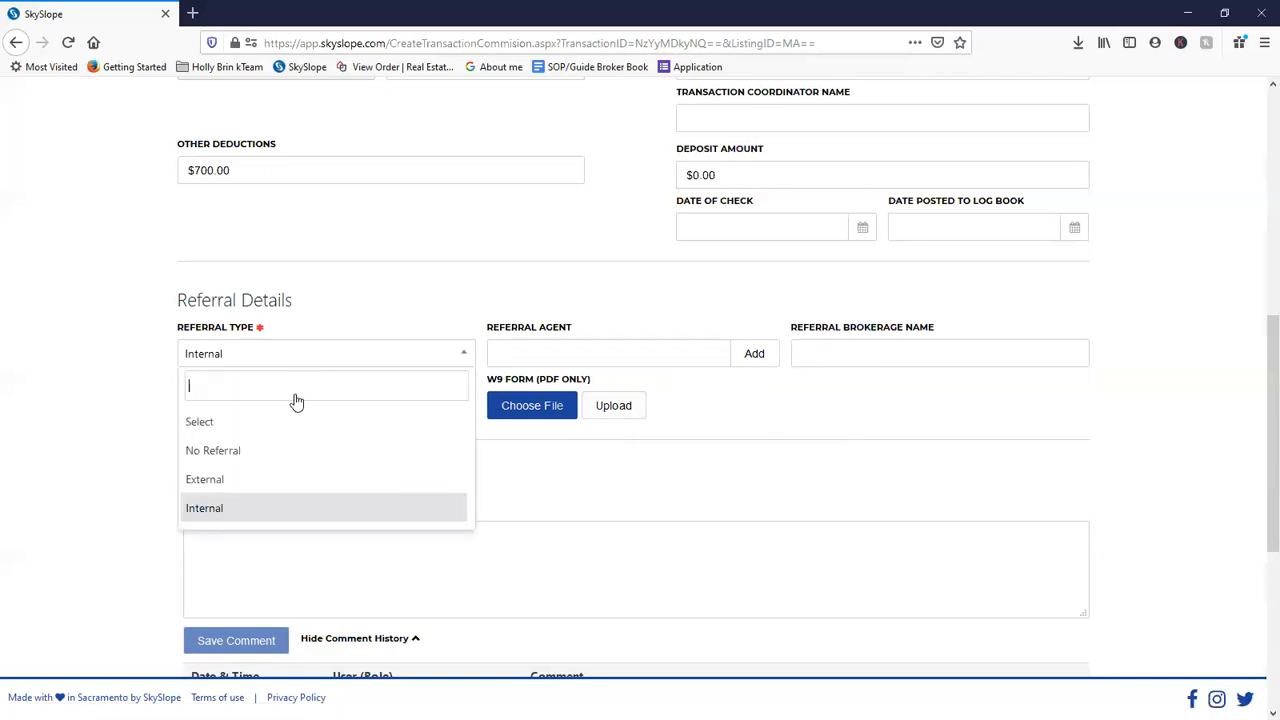
left_click(272, 479)
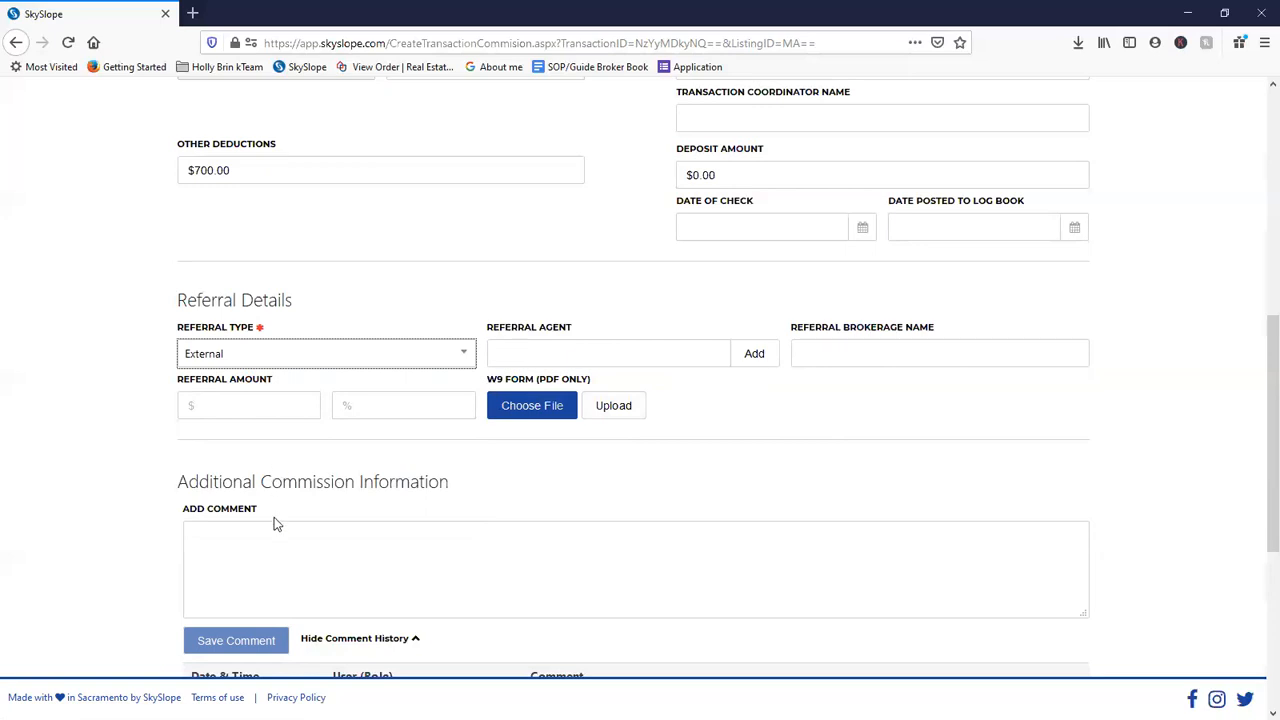
- Add and save a new referring agent with first name, last name and placeholder phone
left_click(517, 357)
left_click(703, 356)
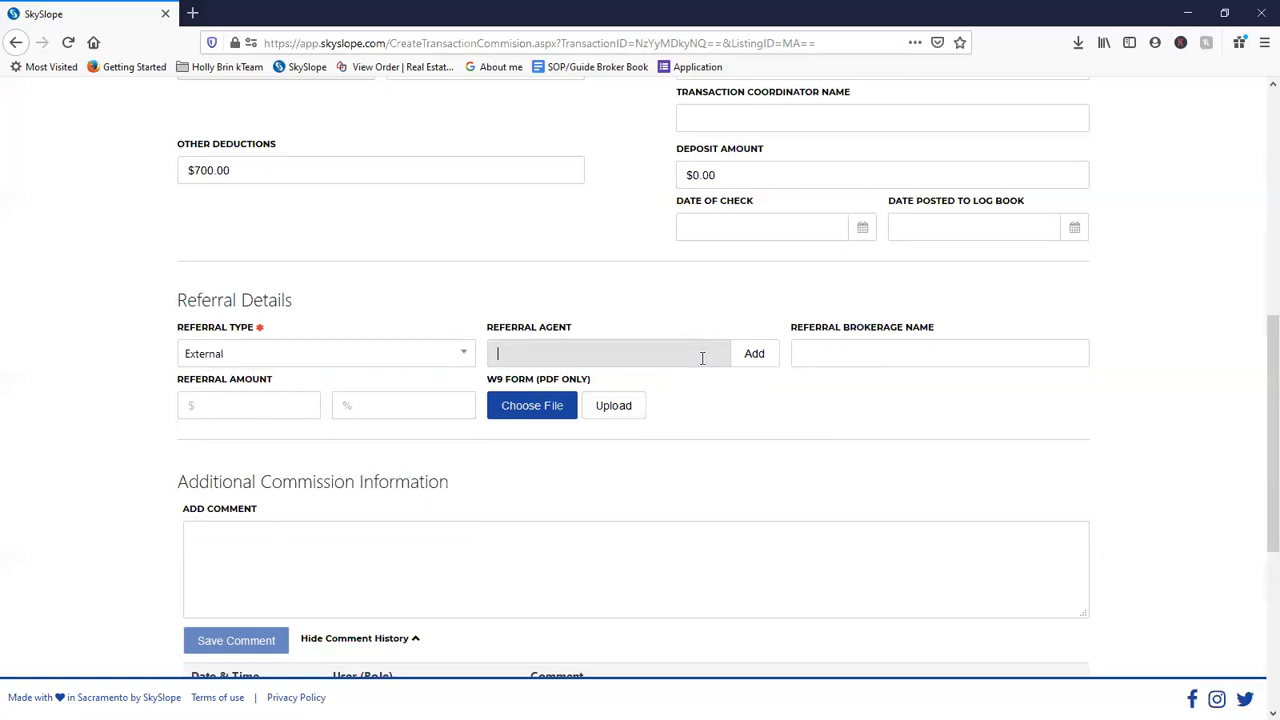
left_click(757, 362)
left_click(150, 194)
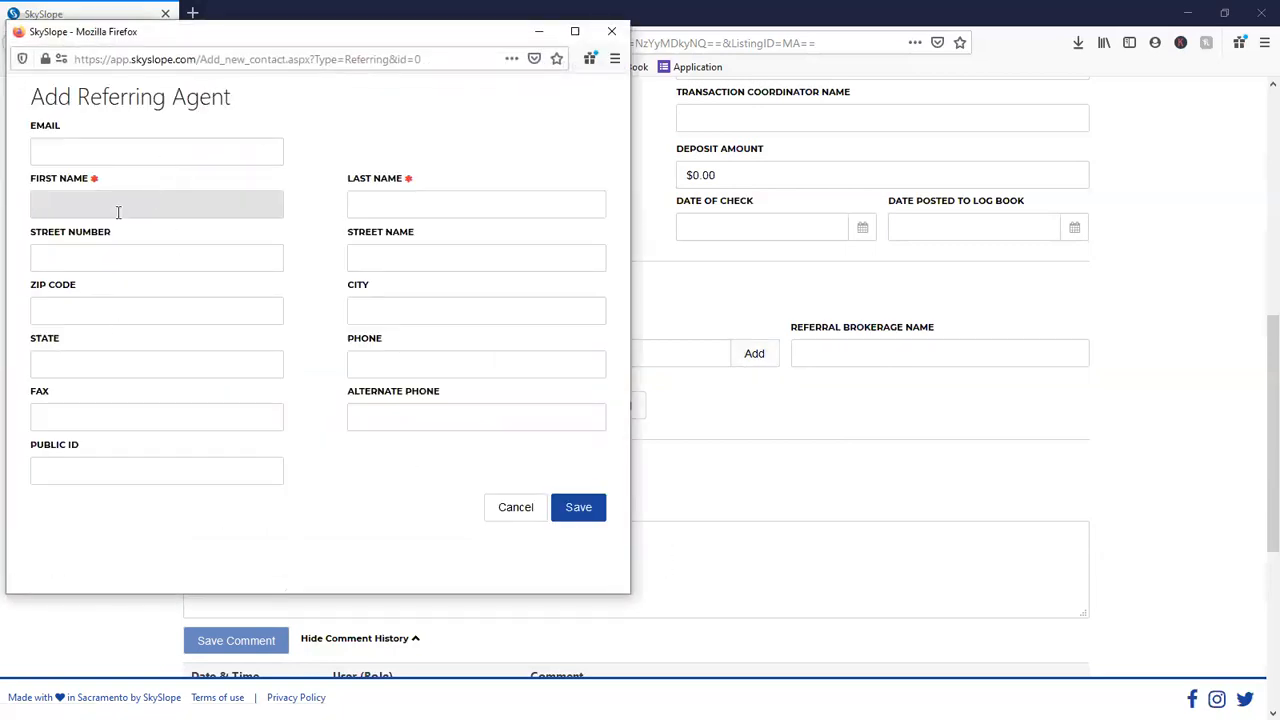
key("Tab")
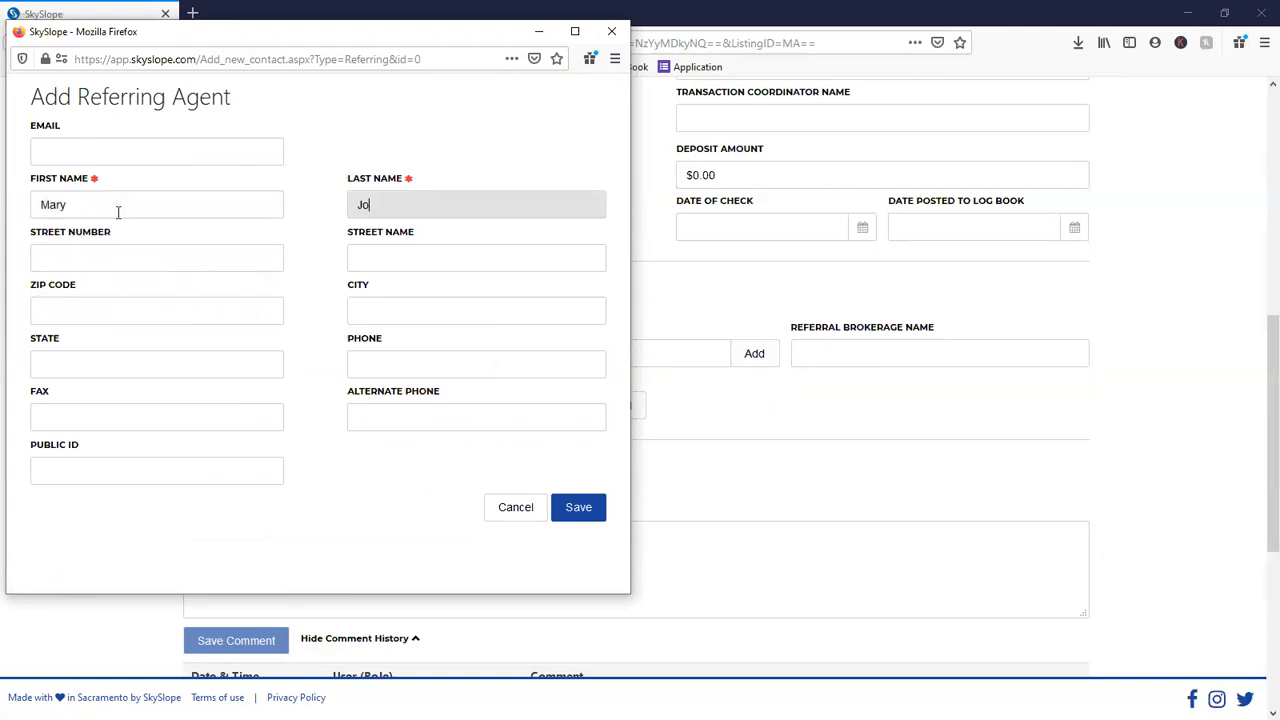
key("Tab")
key("Tab")
key("Tab")
key("Tab")
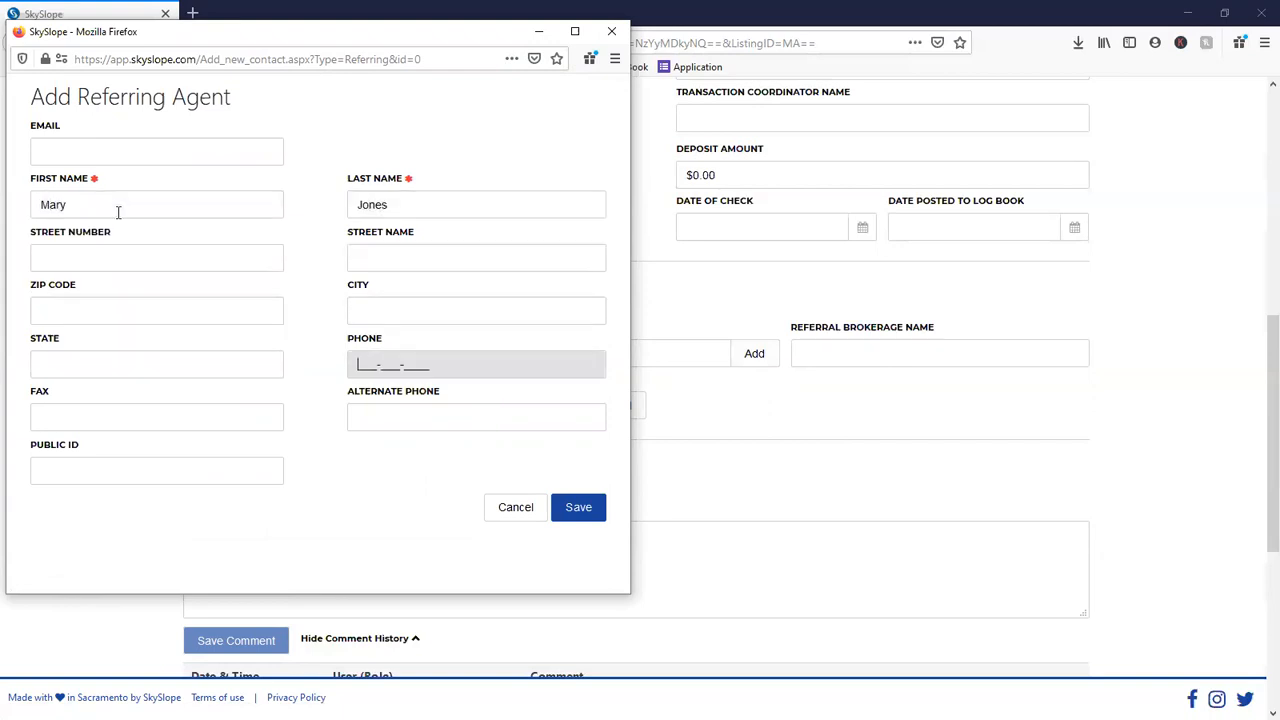
type("000-000-0000")
left_click(589, 512)
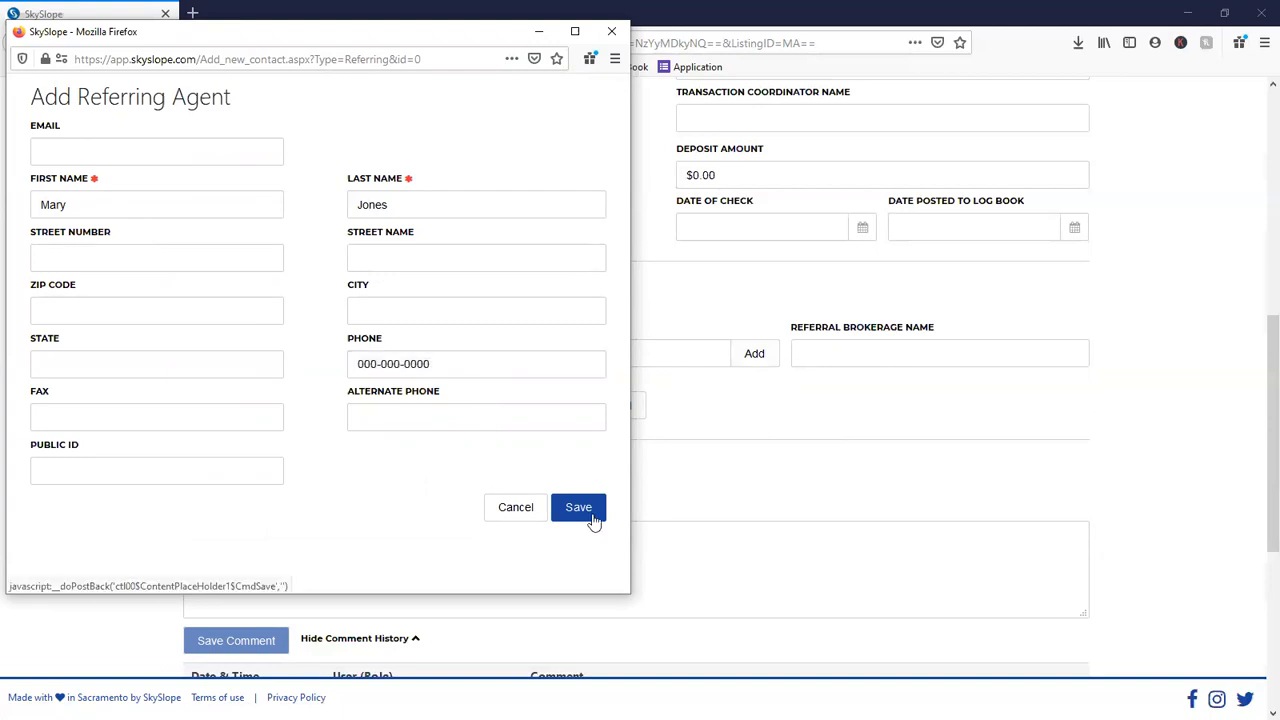
left_click(870, 358)
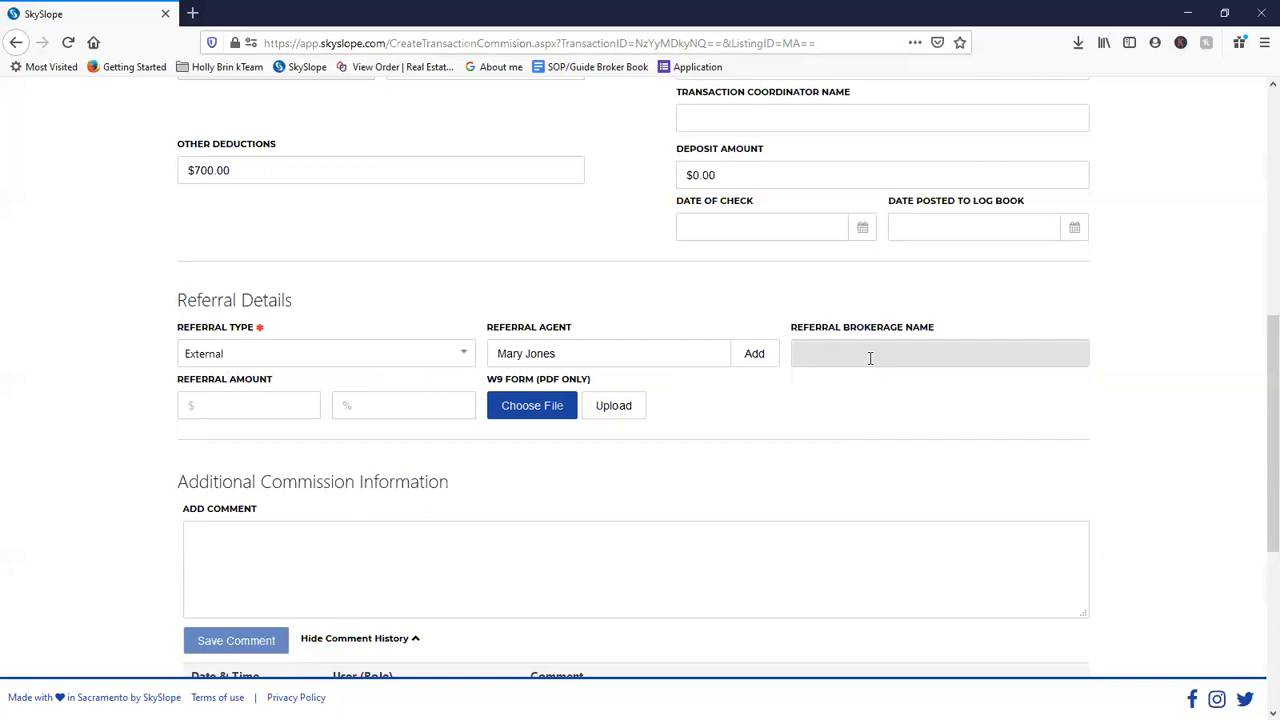
- Enter The Real Estate Co as referral brokerage and a 25.00% referral amount
type("The Real Estate Co")
left_click(262, 407)
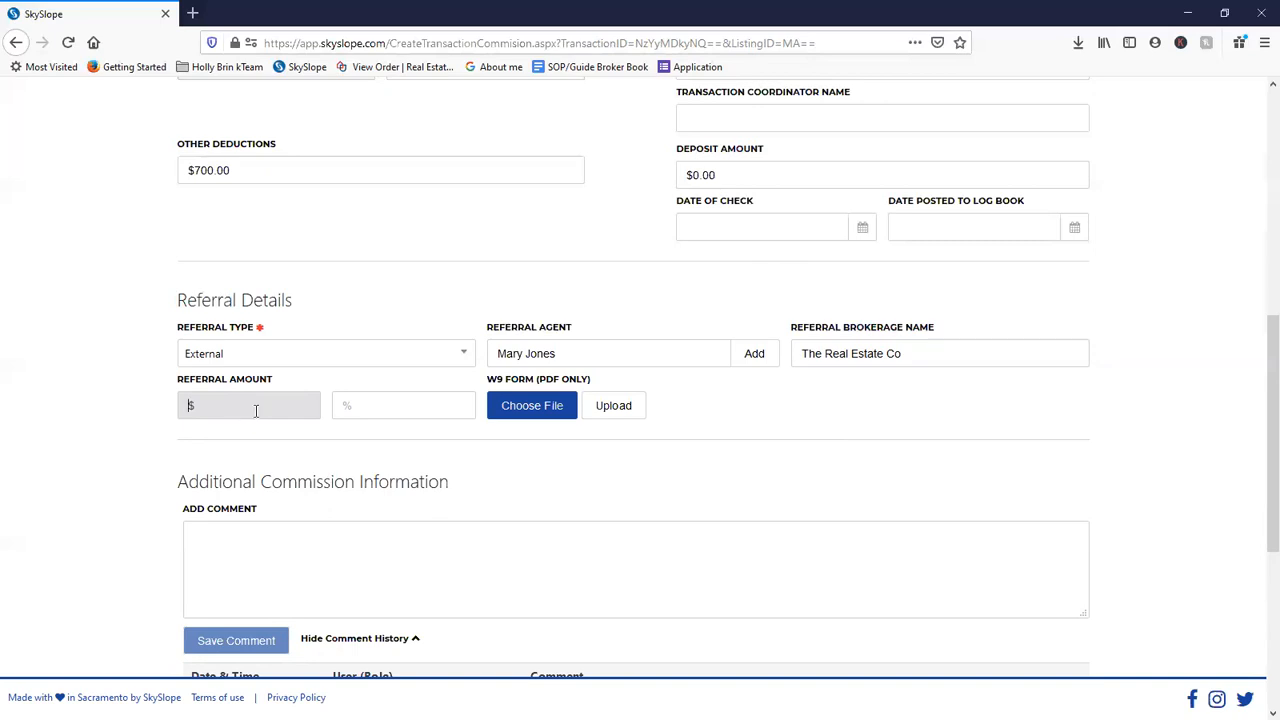
left_click(366, 410)
left_click(369, 411)
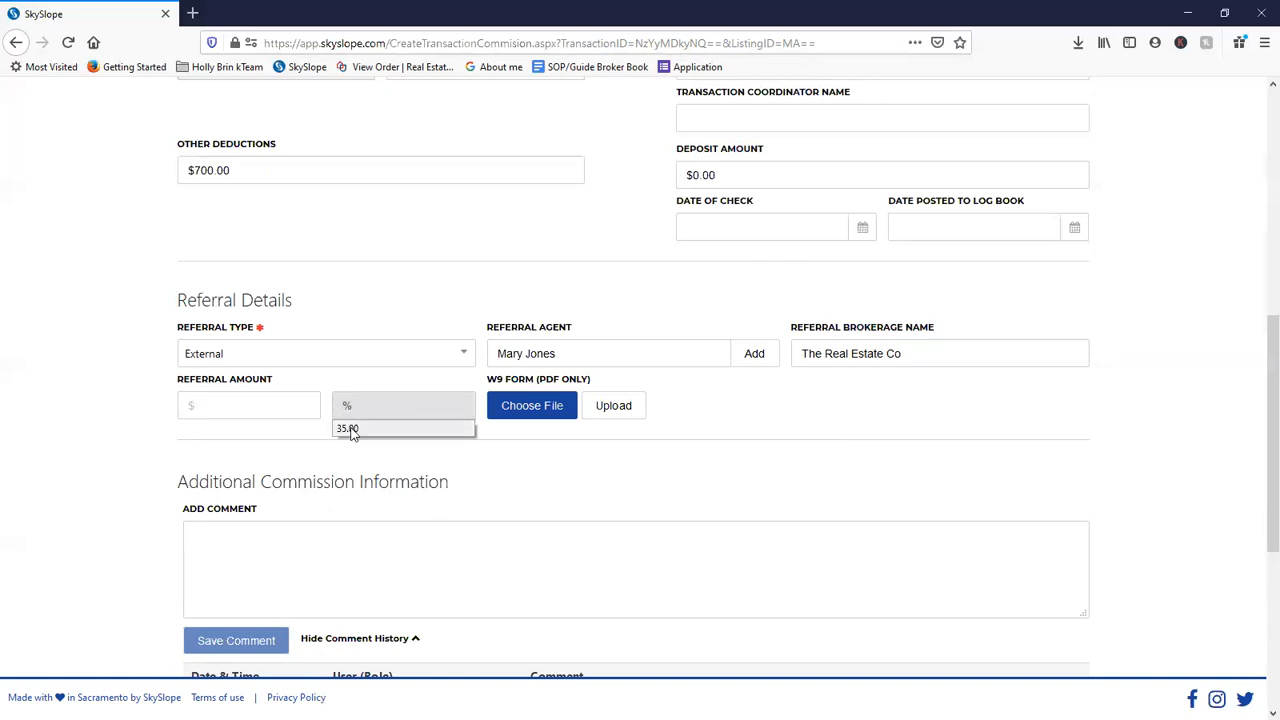
left_click(352, 393)
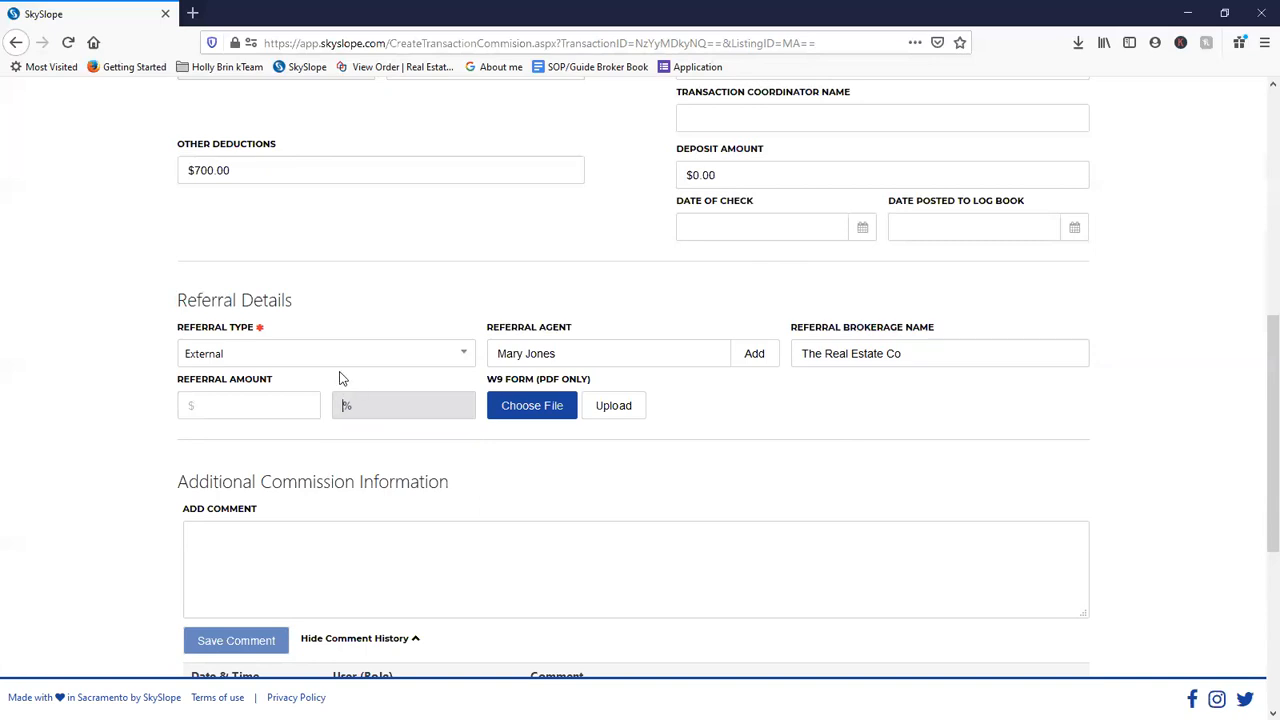
left_click(235, 399)
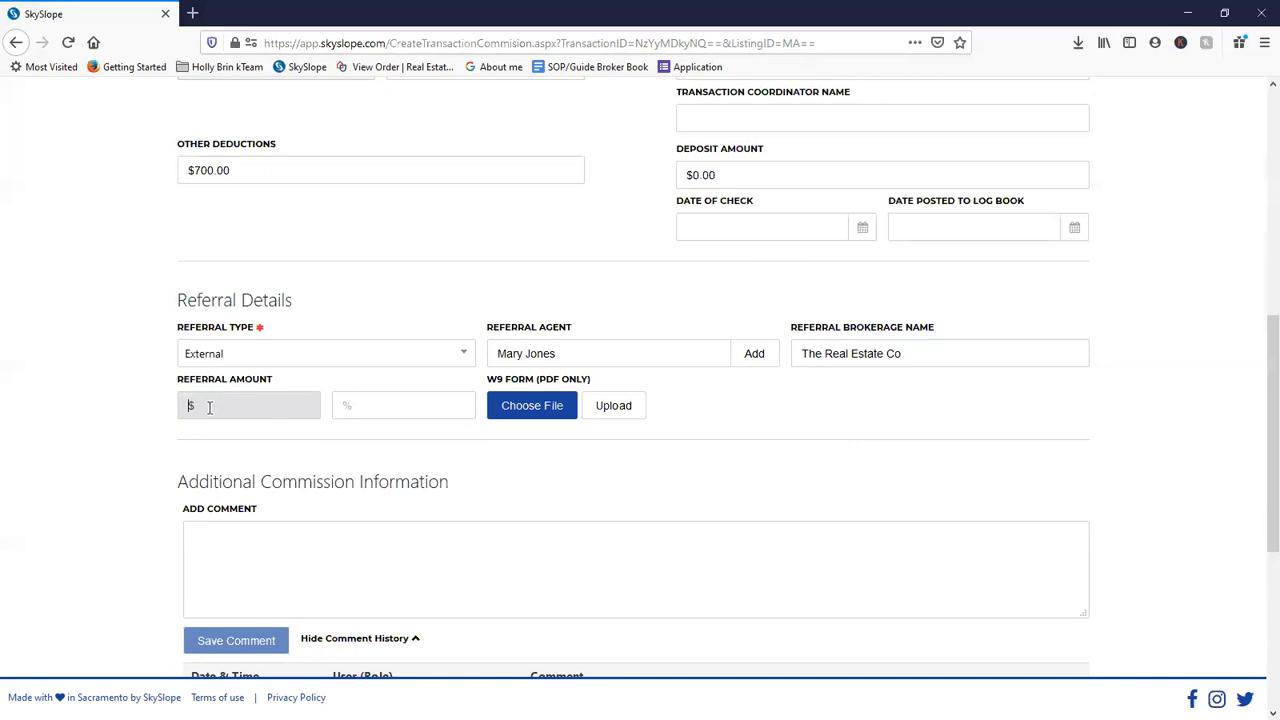
left_click(344, 405)
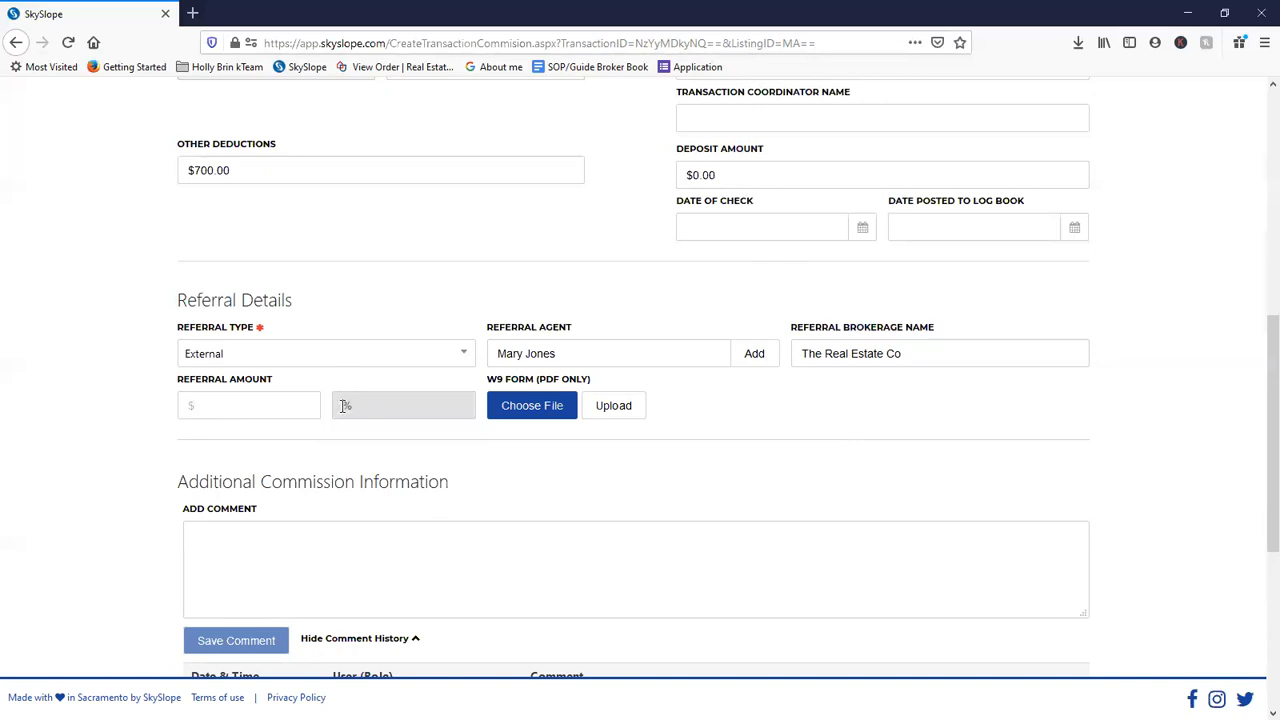
type("25.00")
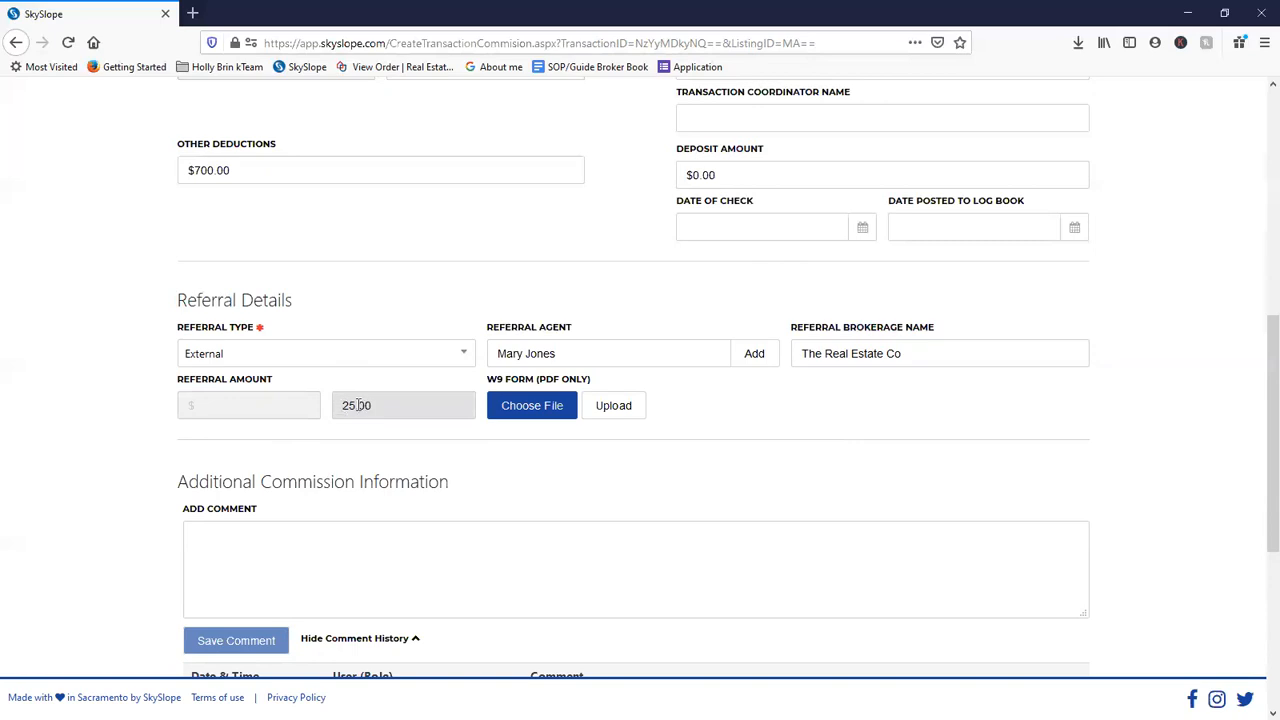
left_click(386, 443)
- Start a '25% goes' commission comment, then erase it
scroll(386, 443, "down", 3)
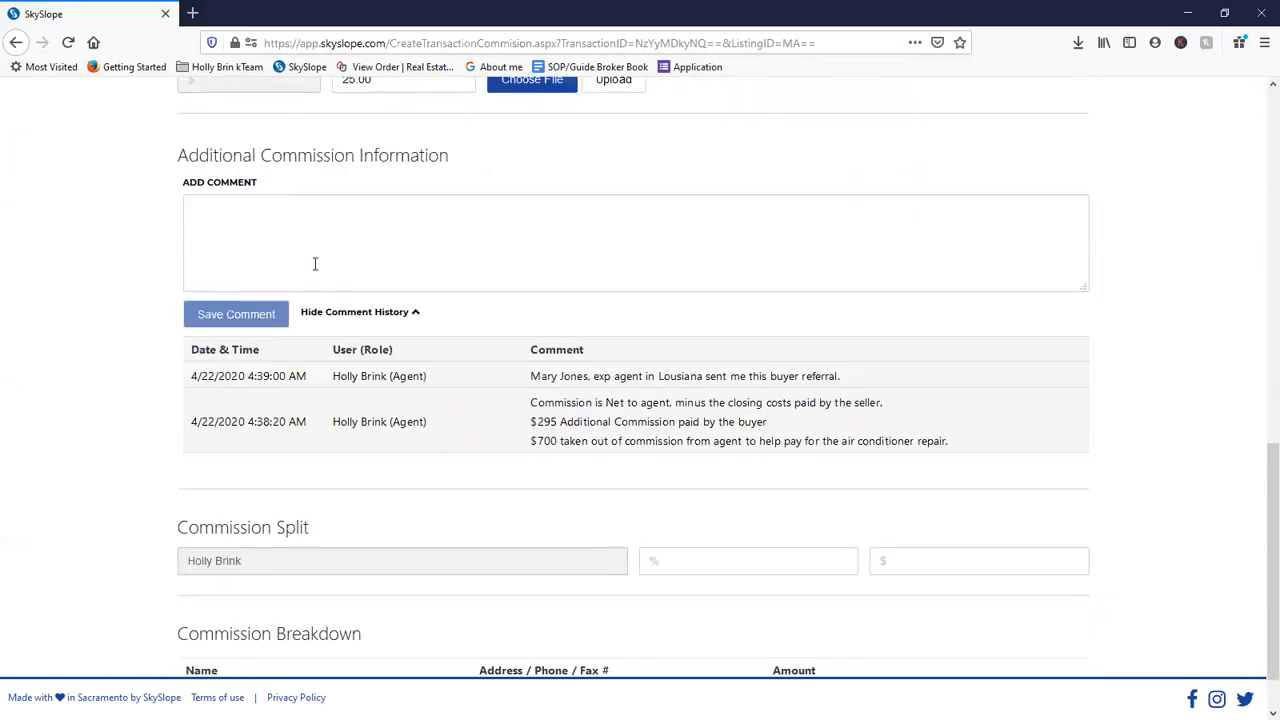
left_click(314, 263)
type("2")
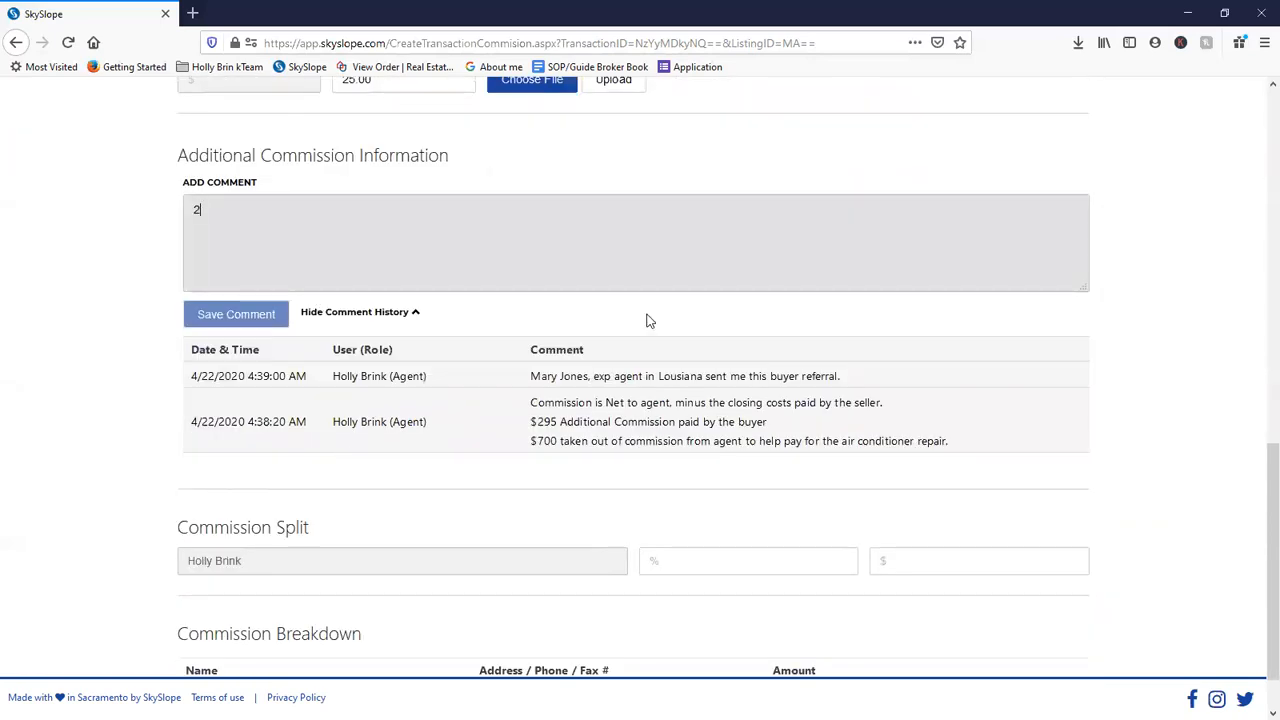
type("5% goes")
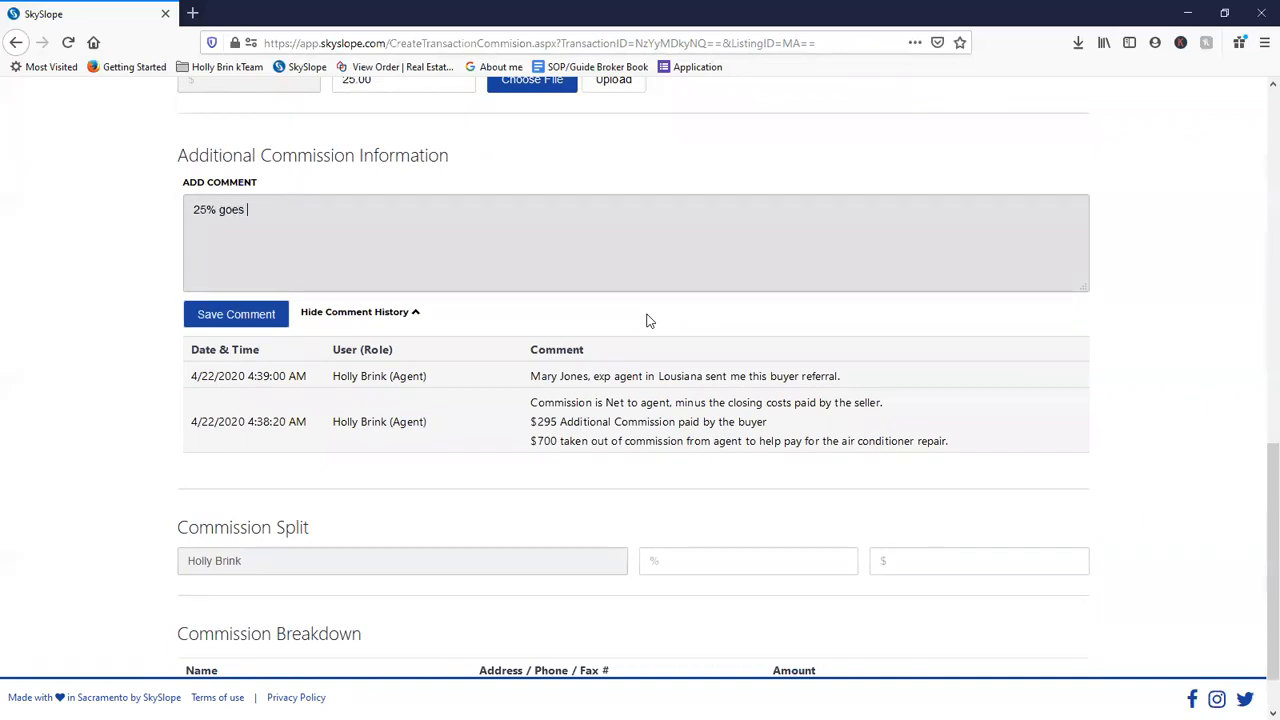
key("BackSpace")
key("BackSpace")
key("BackSpace")
key("BackSpace")
key("BackSpace")
key("BackSpace")
key("BackSpace")
key("BackSpace")
key("BackSpace")
key("BackSpace")
key("BackSpace")
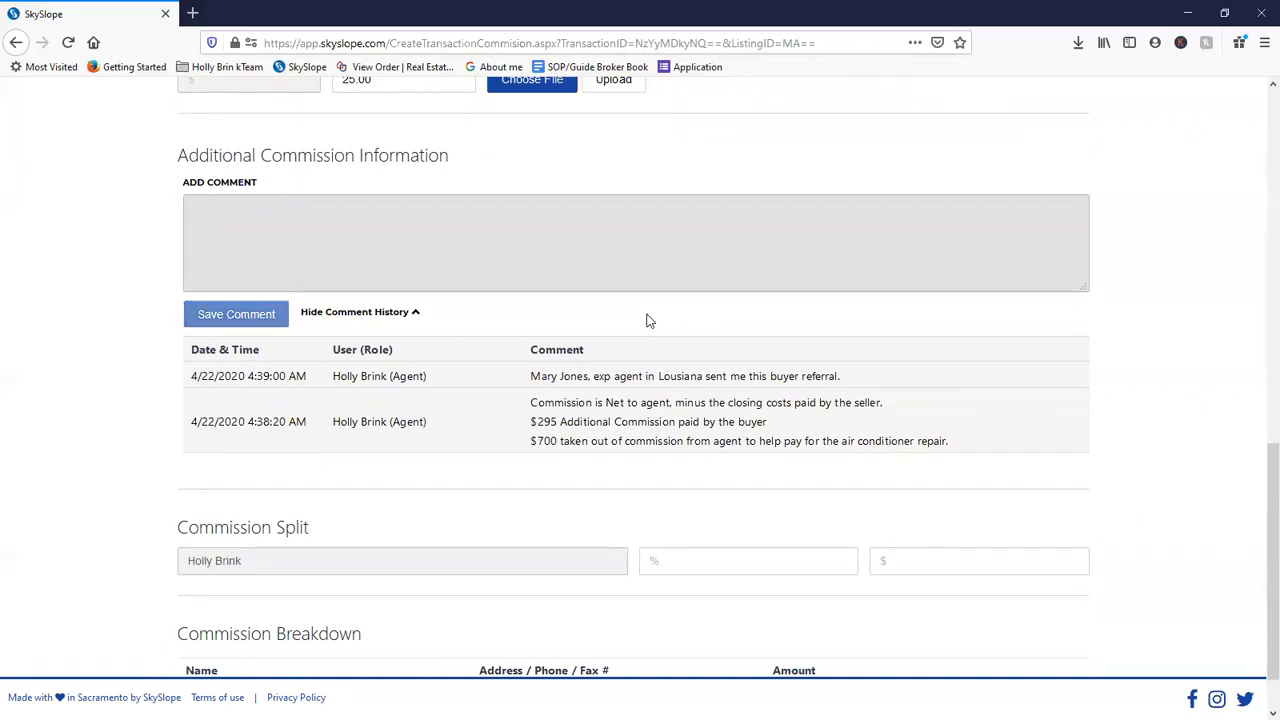
- Enter an 80% commission split, then delete it to leave Commission Split % empty
scroll(600, 500, "down", 1)
left_click(670, 500)
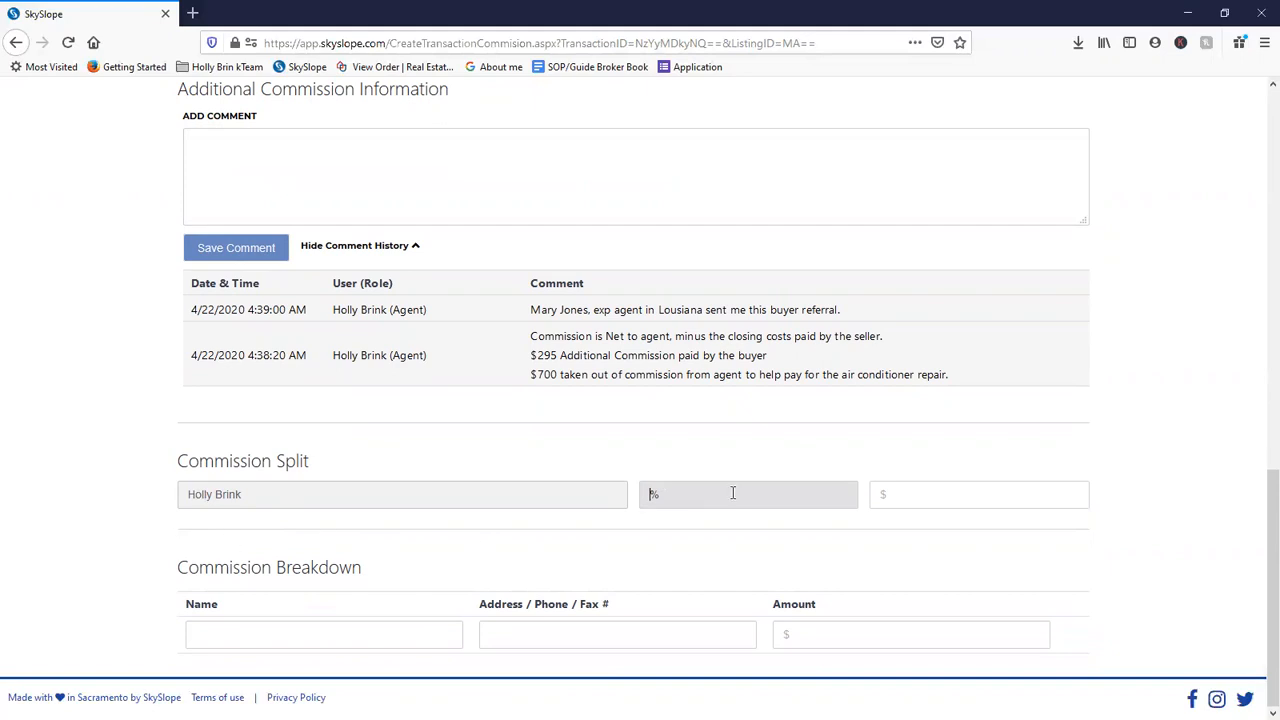
type("80")
key("Tab")
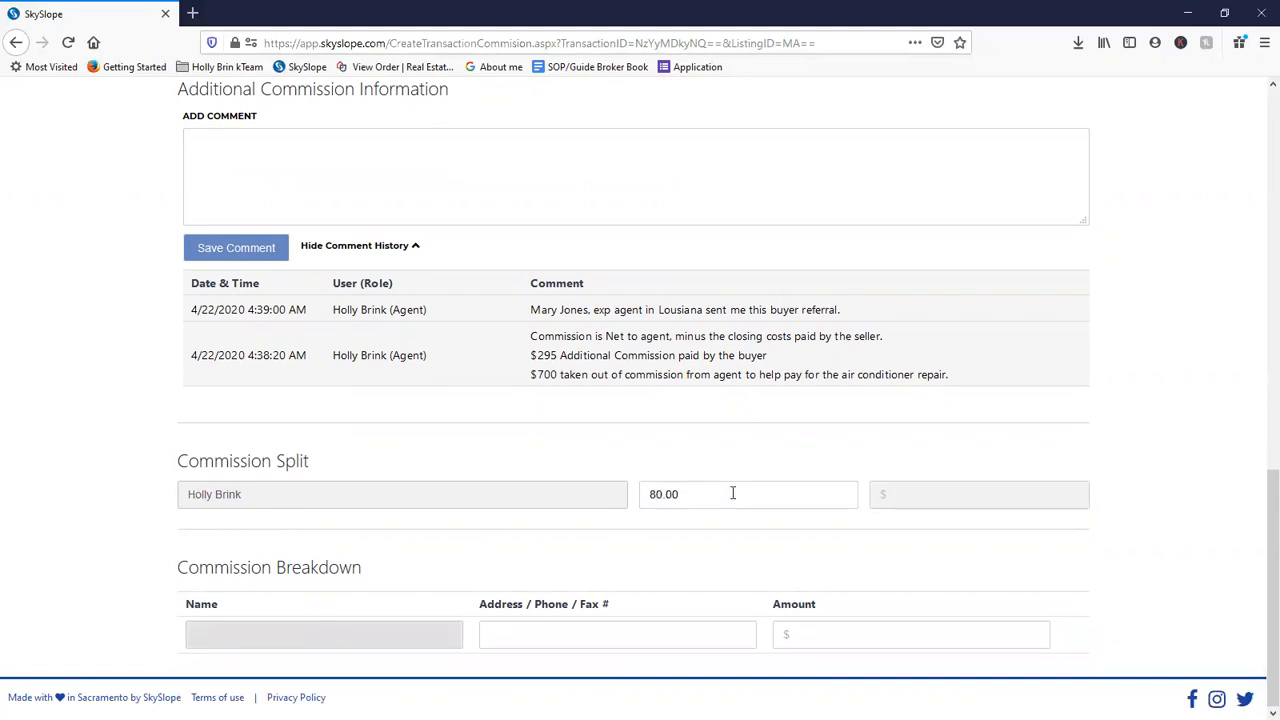
key("shift+Tab")
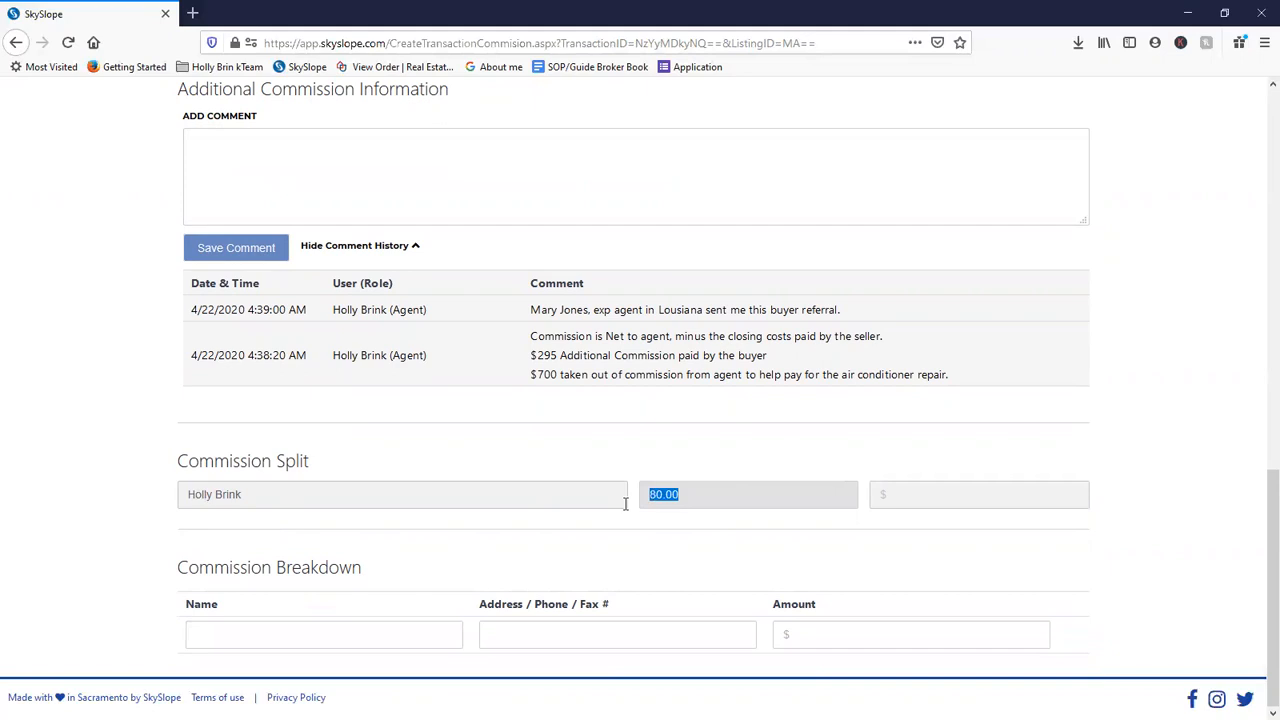
key("BackSpace")
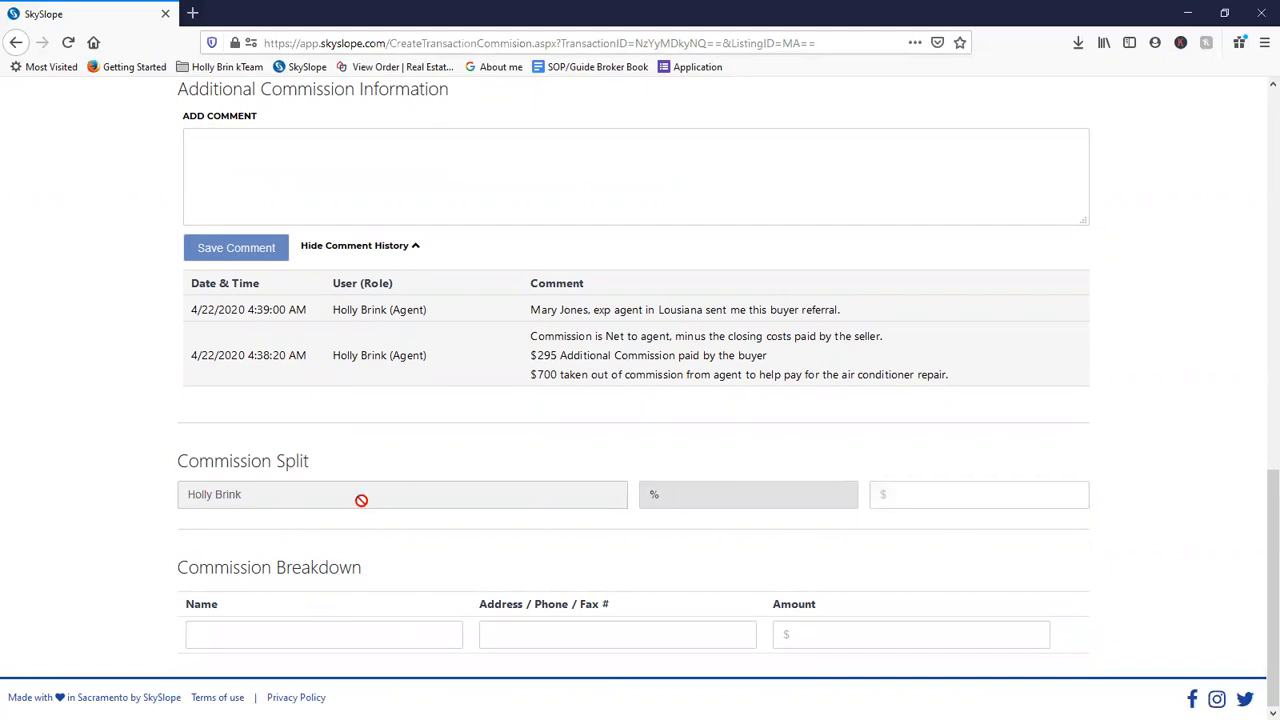
left_click(650, 548)
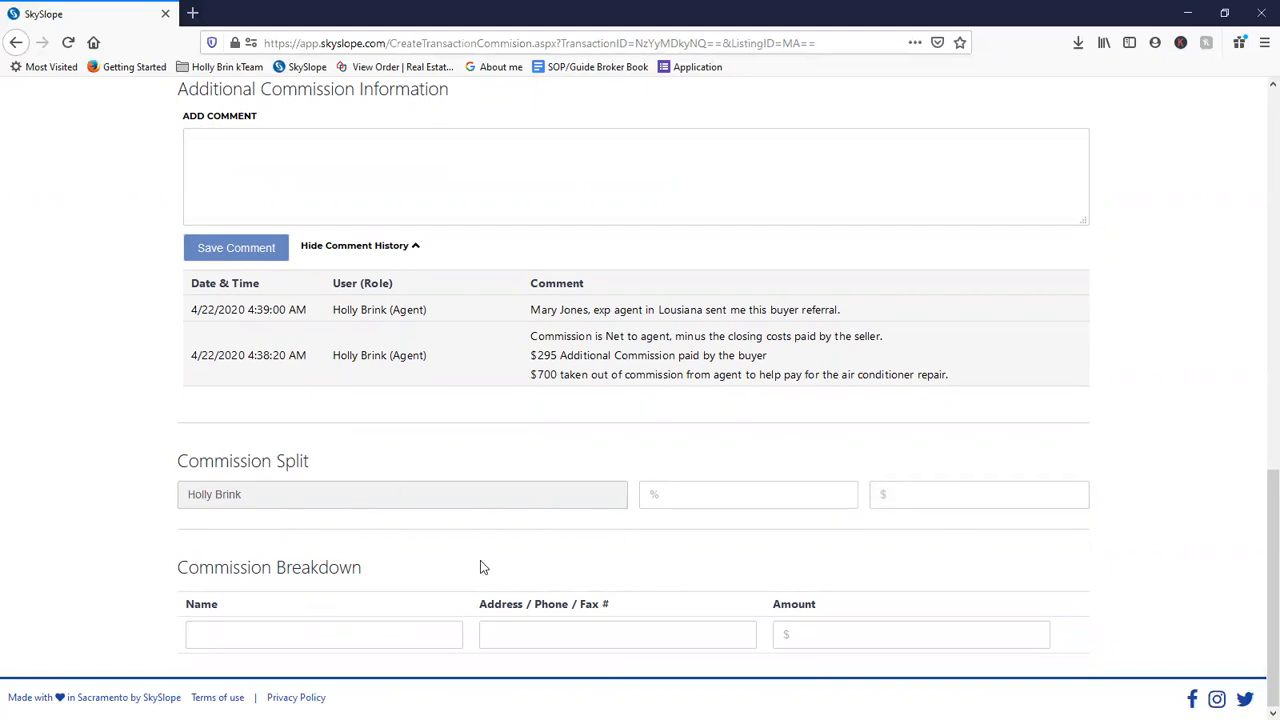
- Under Commission Info, choose YES for Personal Deal
scroll(614, 451, "up", 7)
scroll(803, 660, "down", 6)
scroll(753, 572, "up", 6)
scroll(750, 540, "up", 3)
scroll(731, 474, "down", 1)
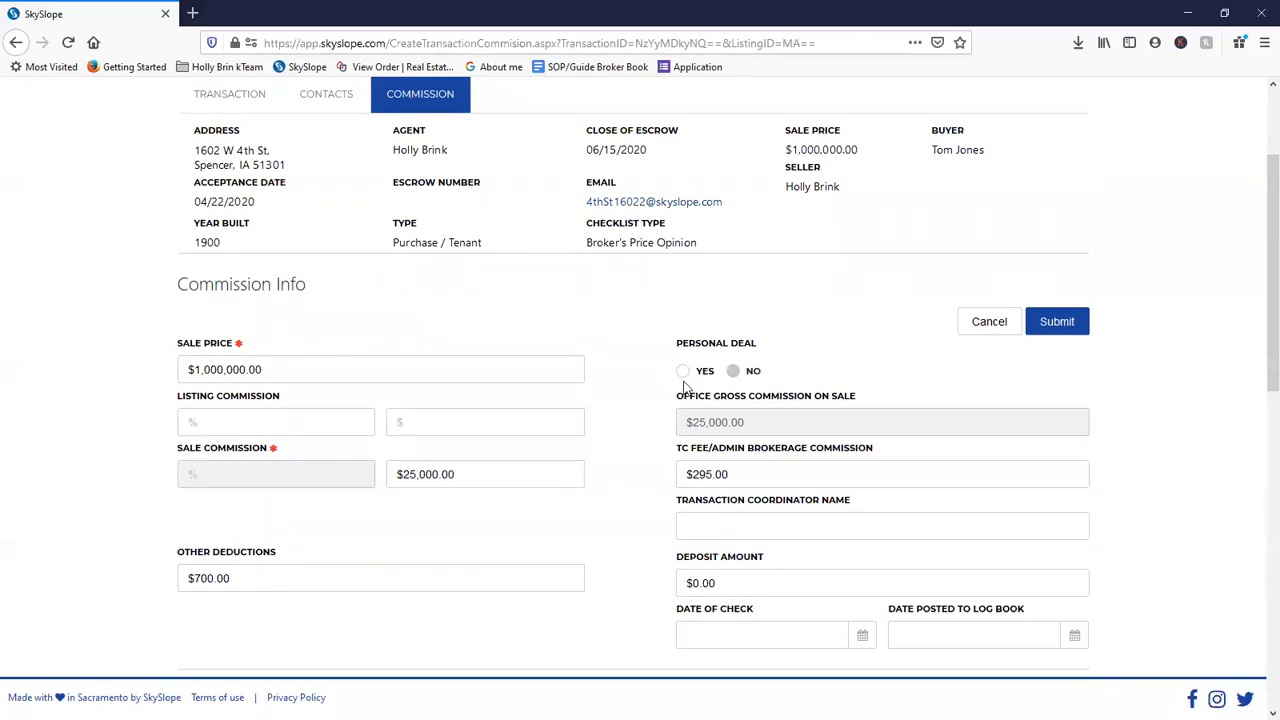
left_click(684, 373)
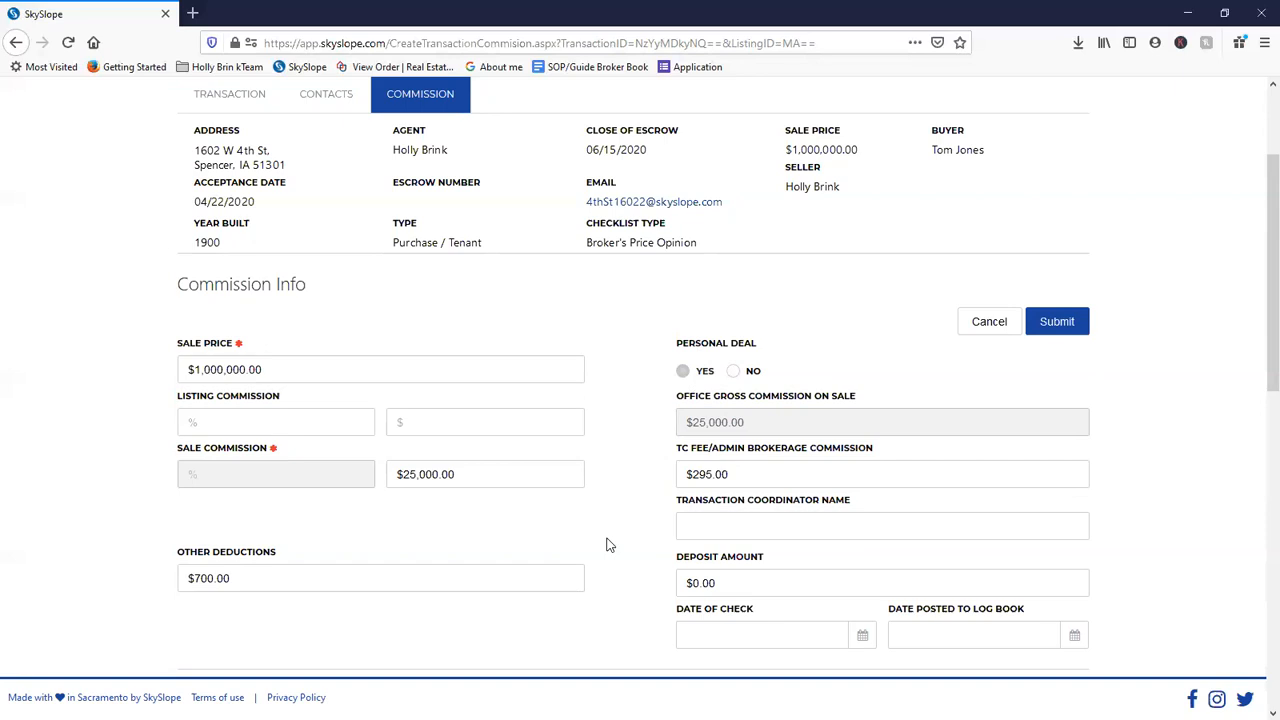
scroll(606, 543, "down", 3)
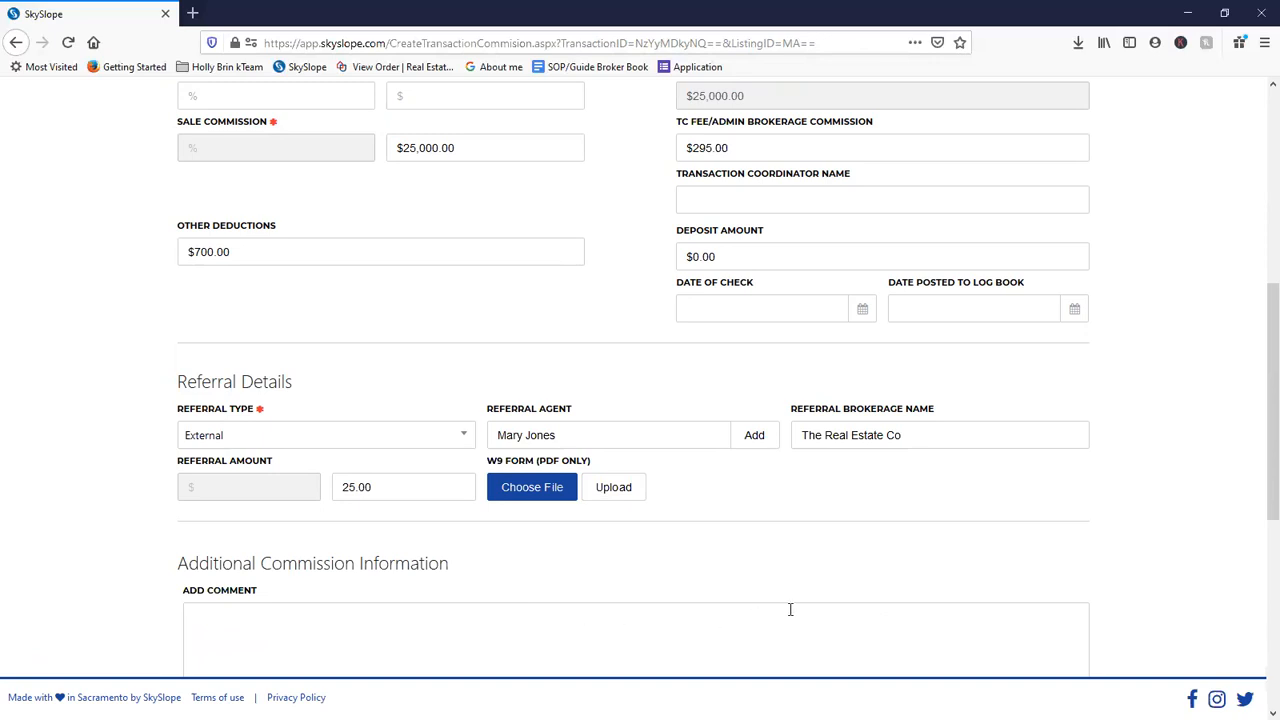
scroll(790, 609, "up", 3)
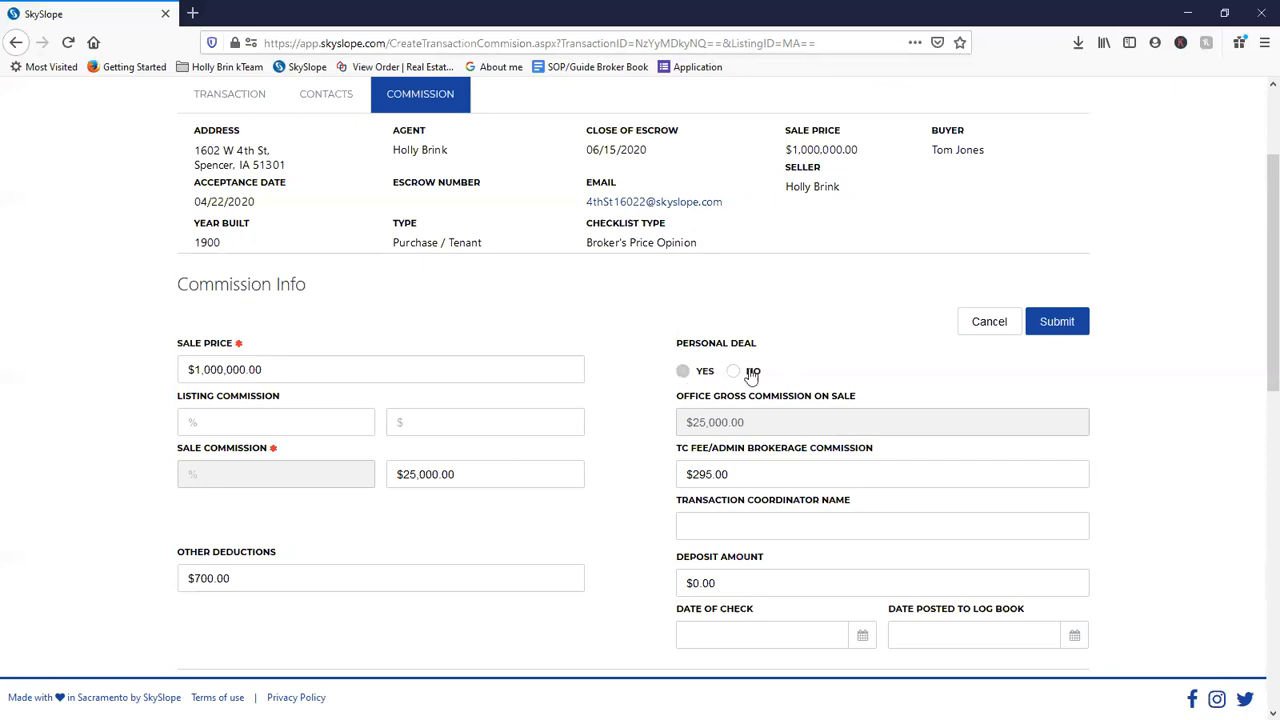
scroll(837, 471, "down", 8)
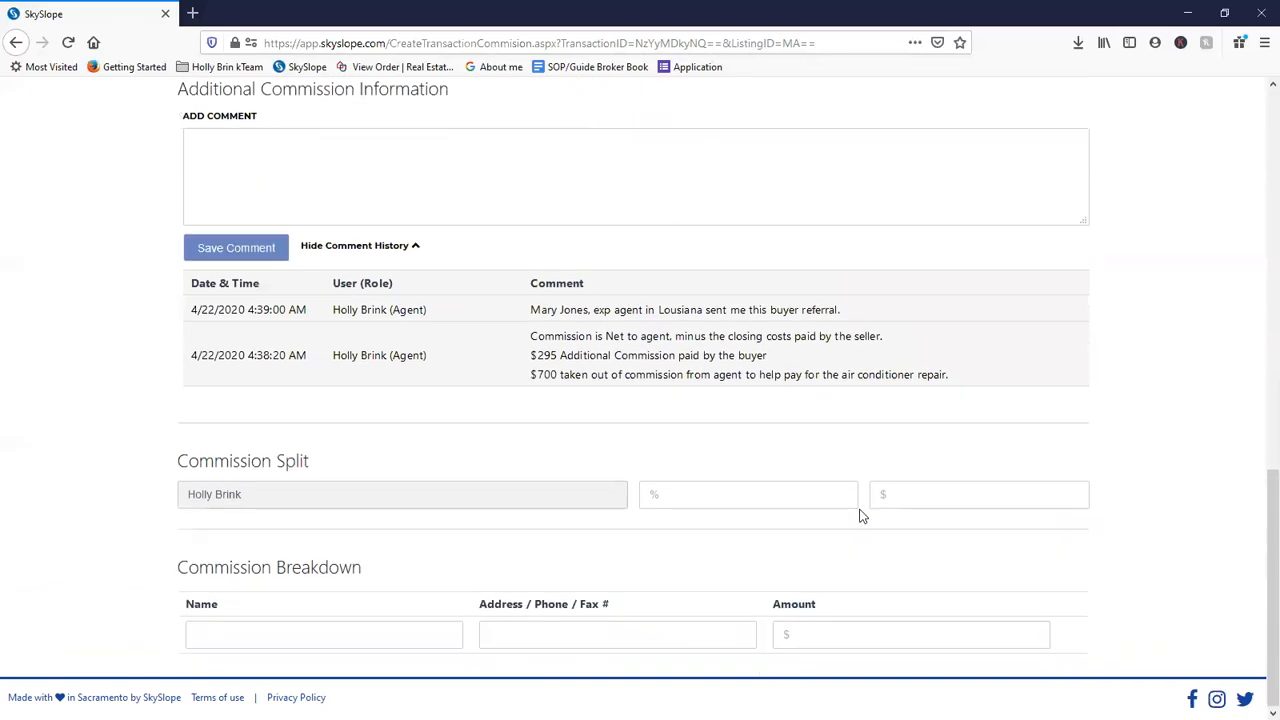
scroll(857, 514, "up", 6)
scroll(893, 511, "up", 3)
left_click(1058, 488)
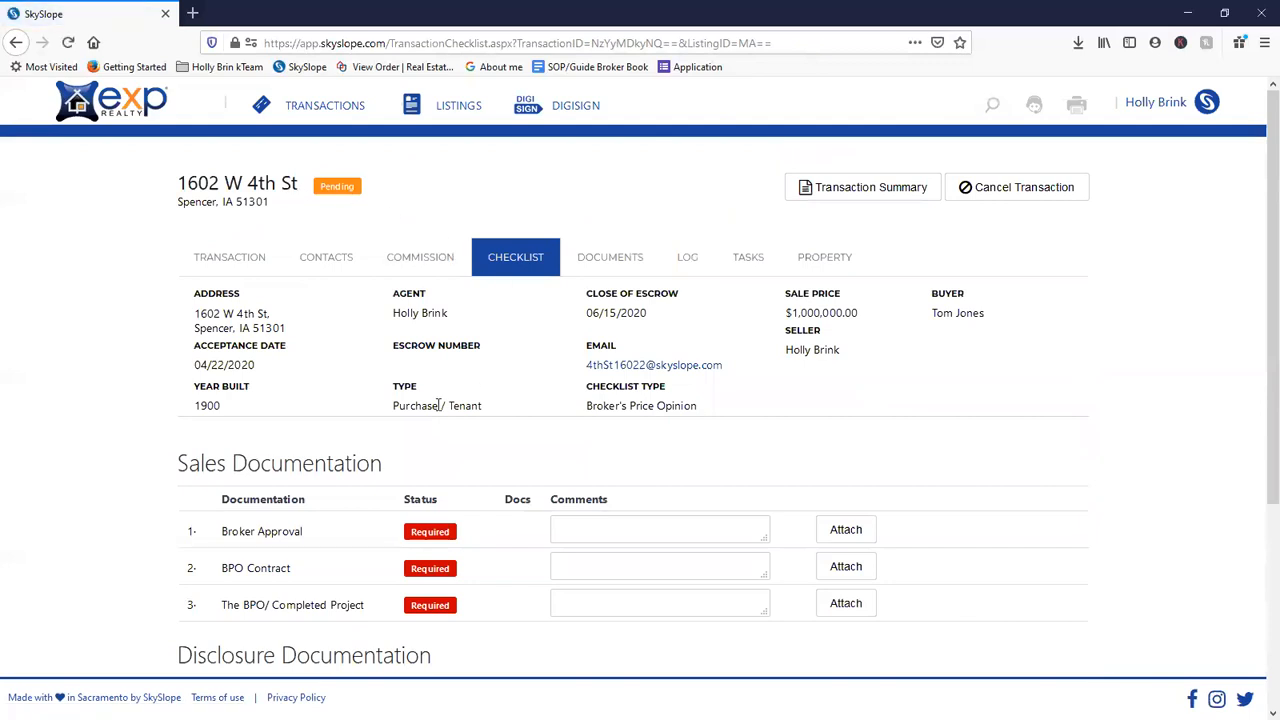
- Copy the transaction's email address to the clipboard
scroll(455, 404, "down", 2)
scroll(634, 314, "down", 1)
scroll(634, 314, "up", 3)
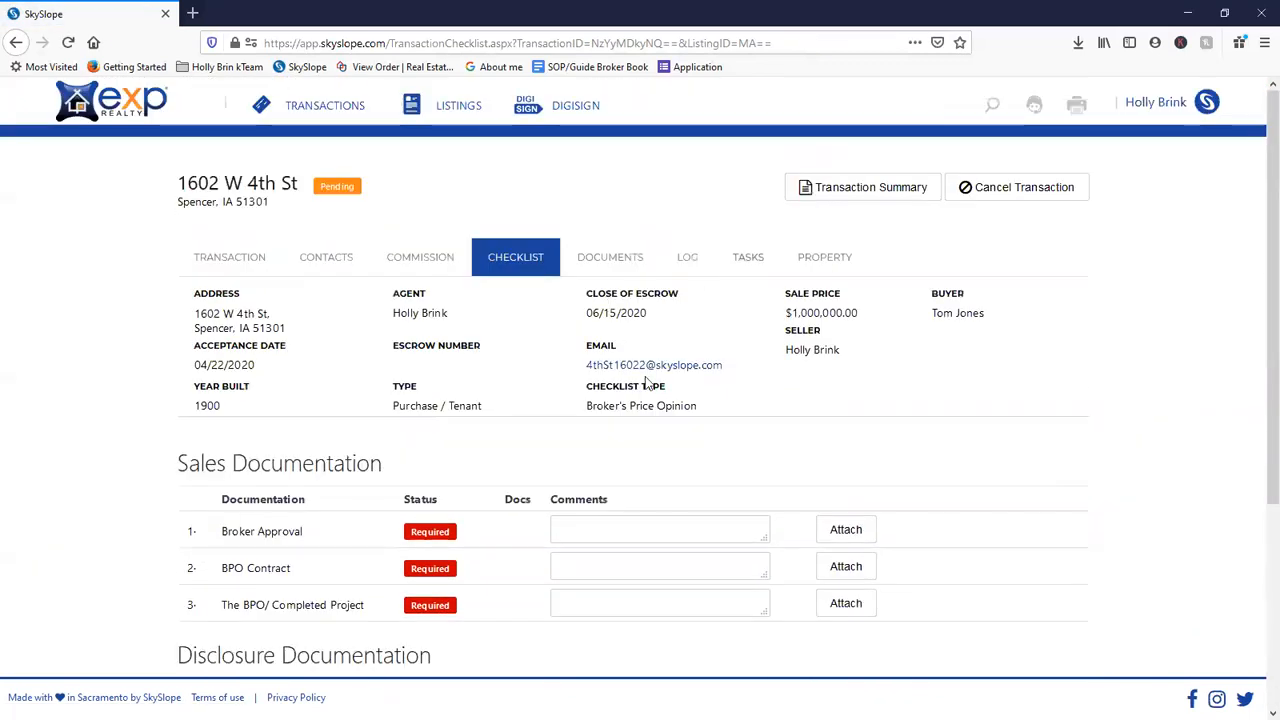
left_click_drag(722, 365, 590, 377)
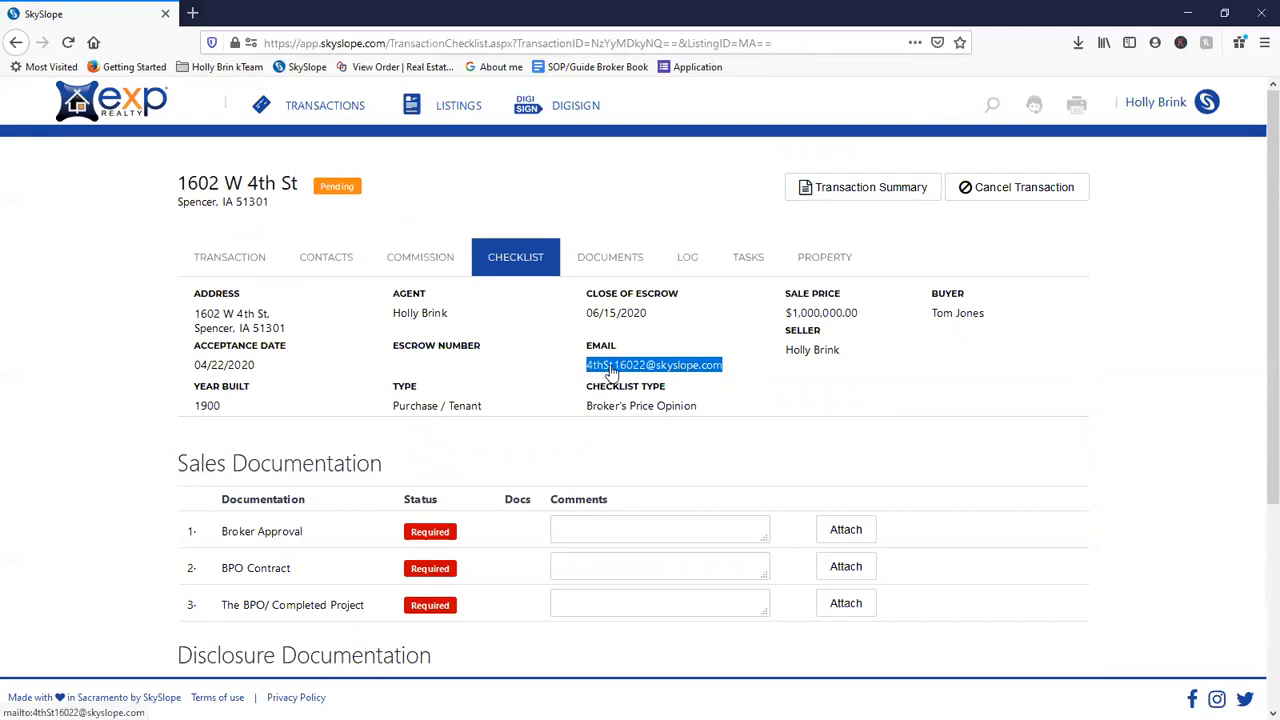
right_click(612, 371)
left_click(566, 388)
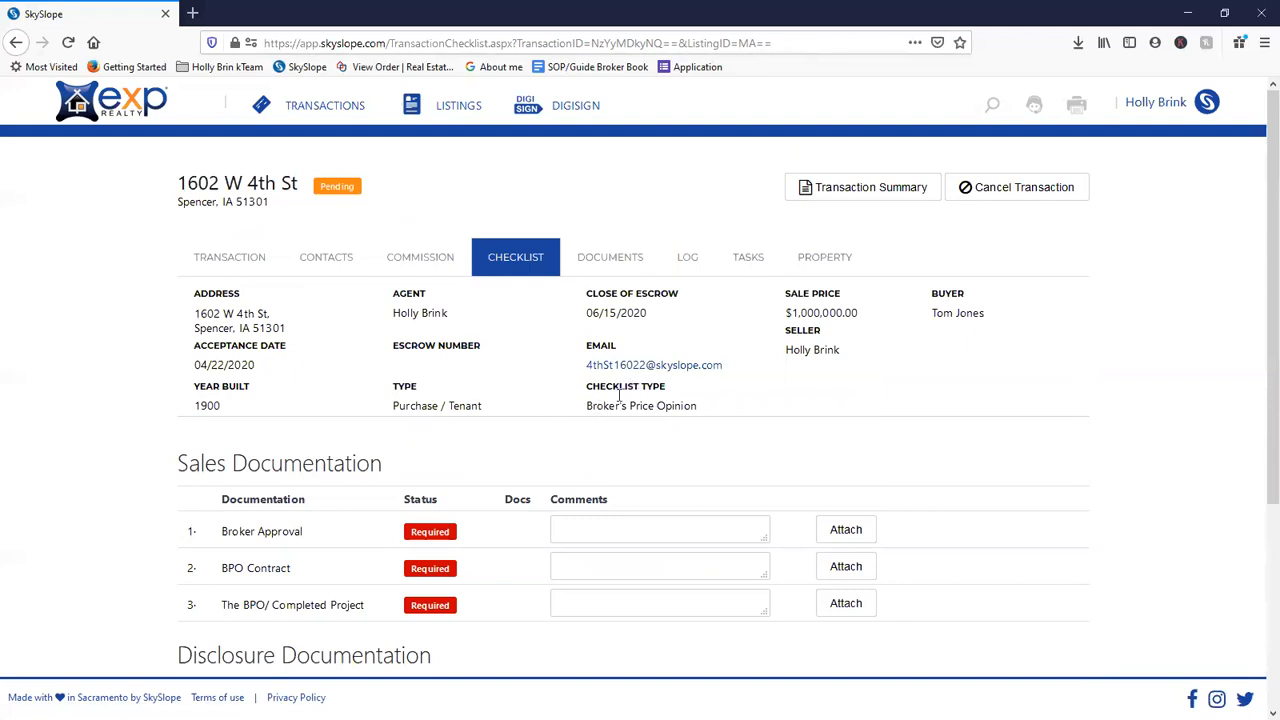
- Set Checklist Type to 'Iowa- Agent Represented Only The Buyer' and continue to contacts
left_click(409, 262)
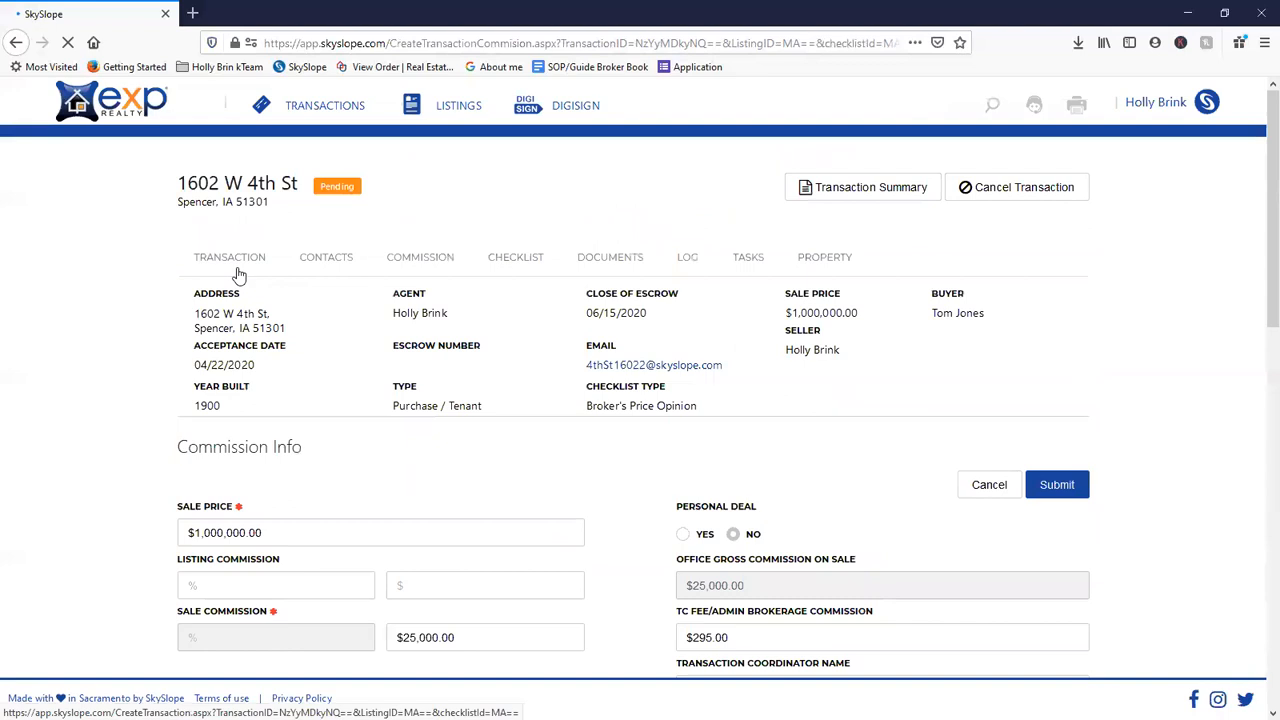
left_click(228, 259)
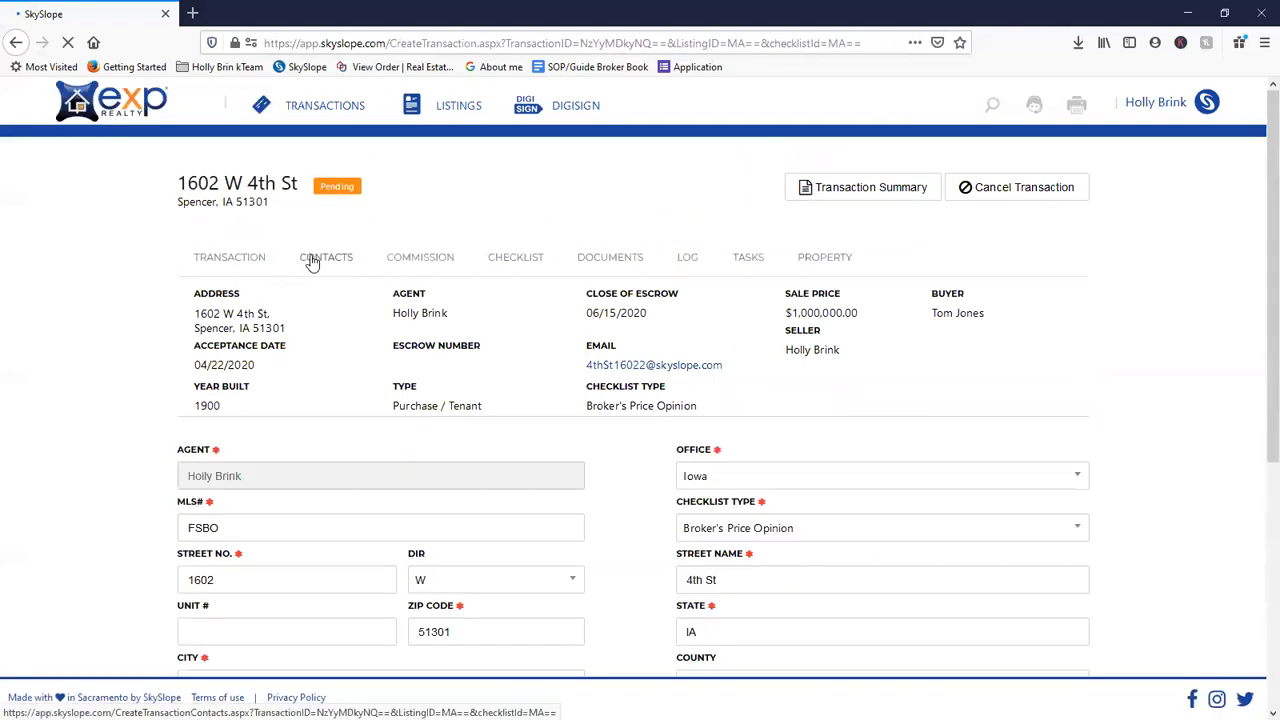
scroll(600, 320, "down", 3)
left_click(745, 285)
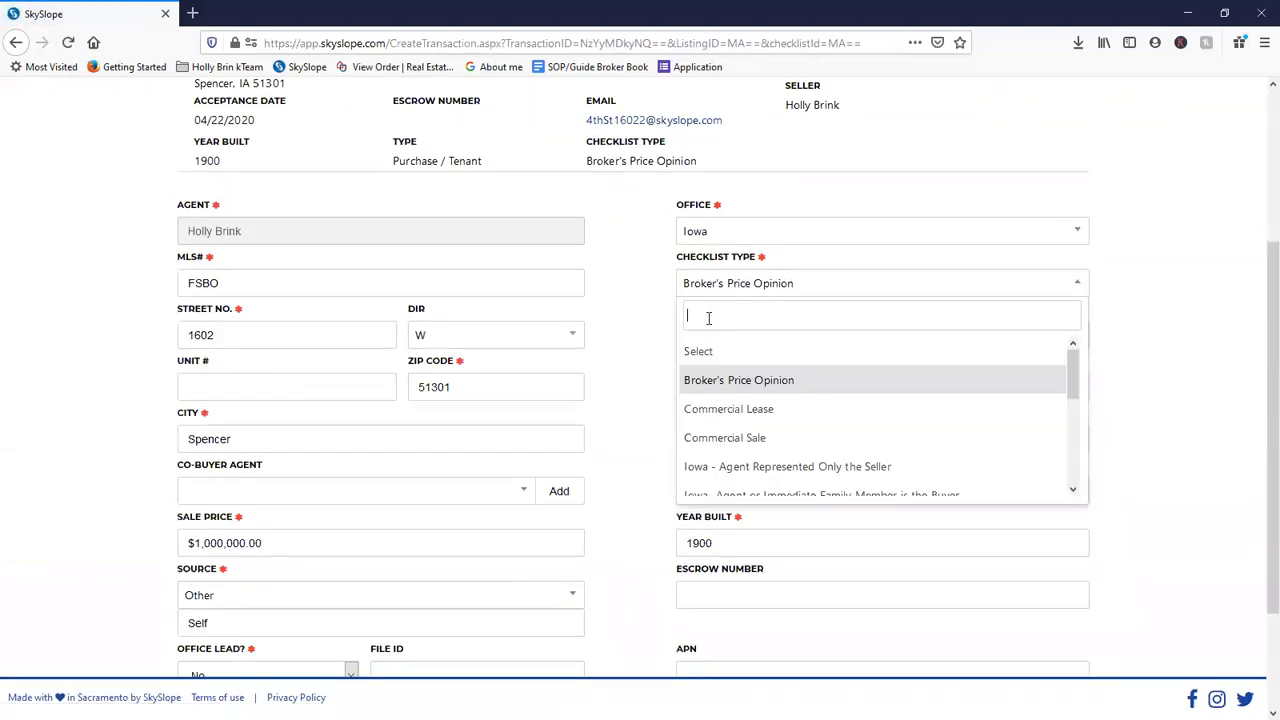
scroll(740, 432, "down", 4)
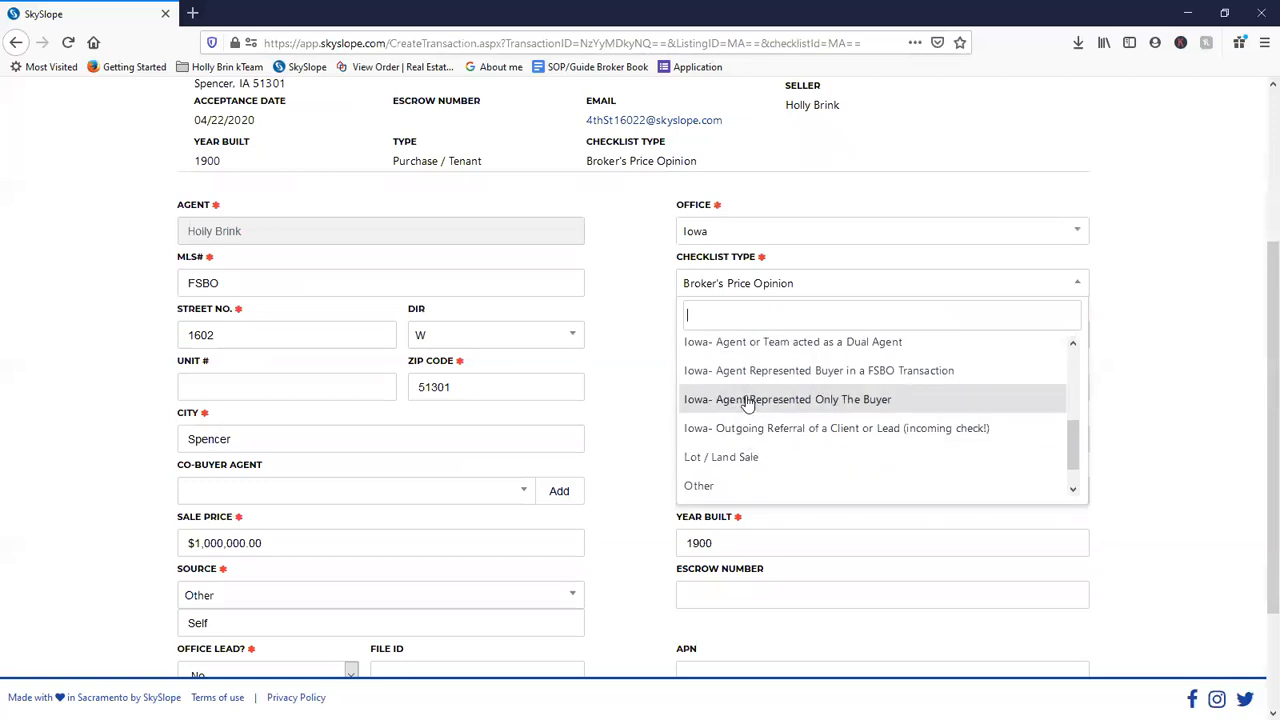
left_click(745, 401)
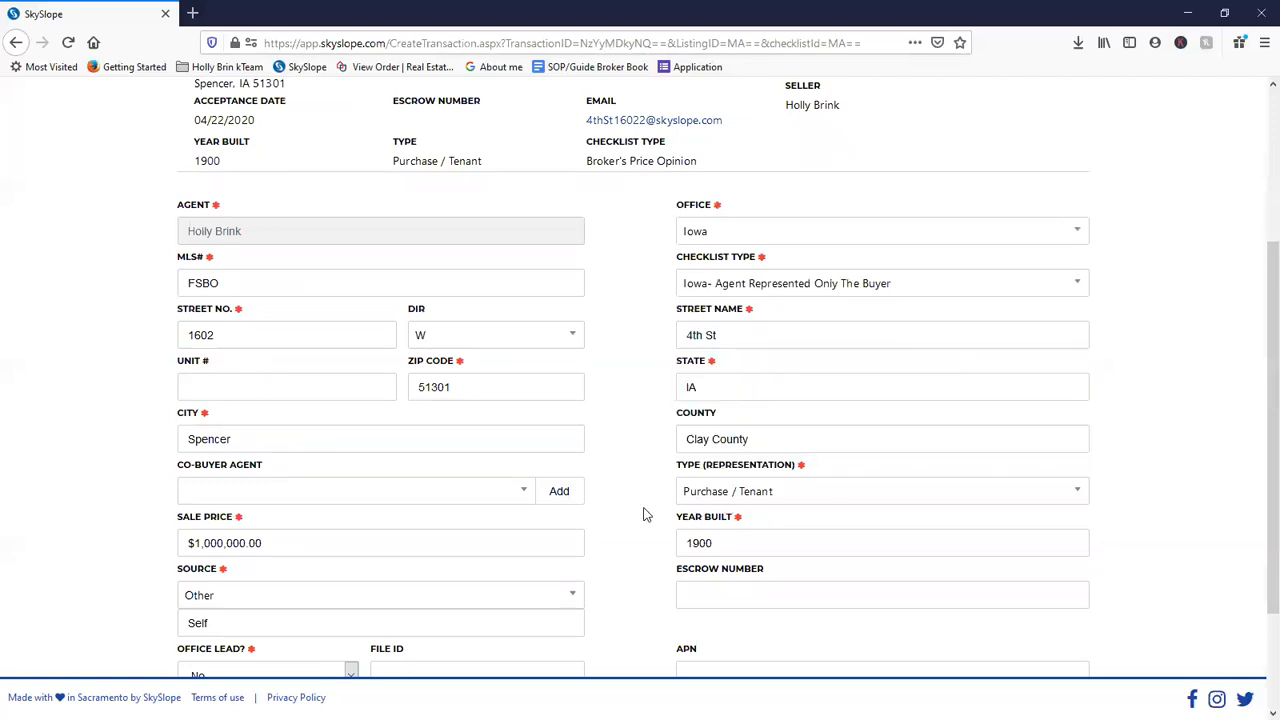
scroll(645, 514, "down", 3)
left_click(1060, 607)
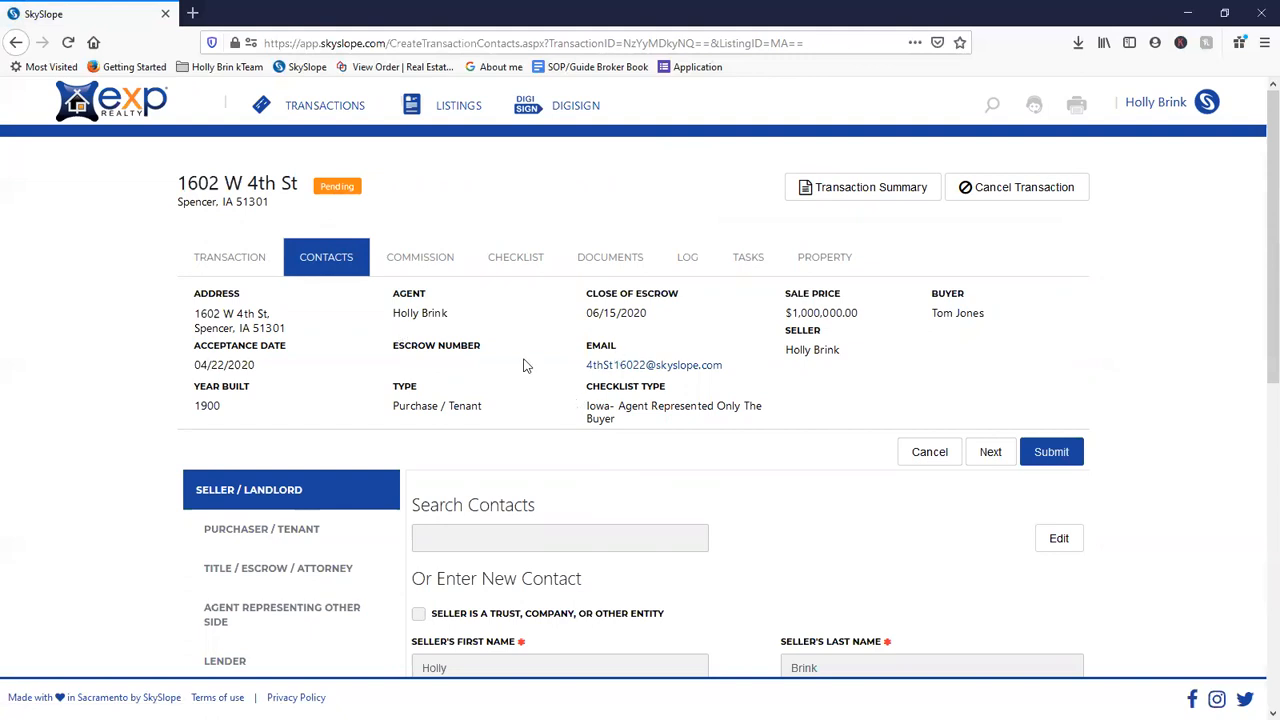
- Check the seller contact and documents, then view the LOG of checklist-type, commission and contact changes
scroll(590, 380, "down", 6)
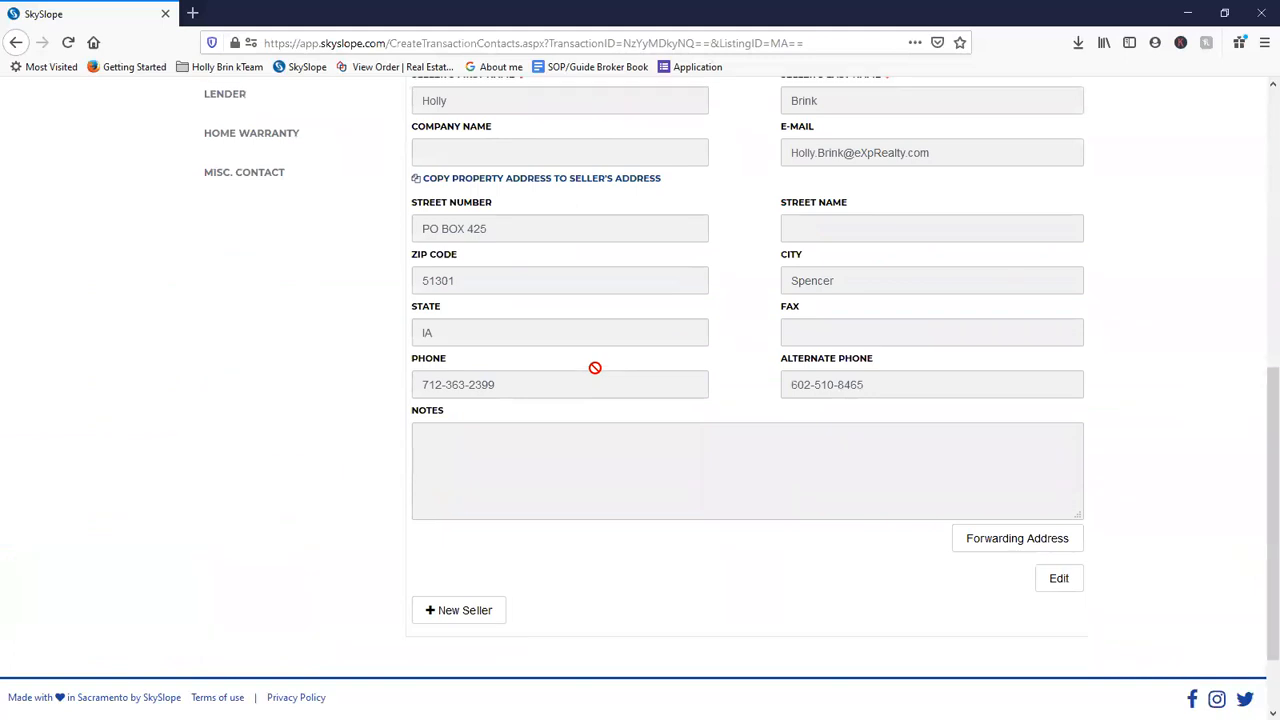
scroll(595, 368, "up", 6)
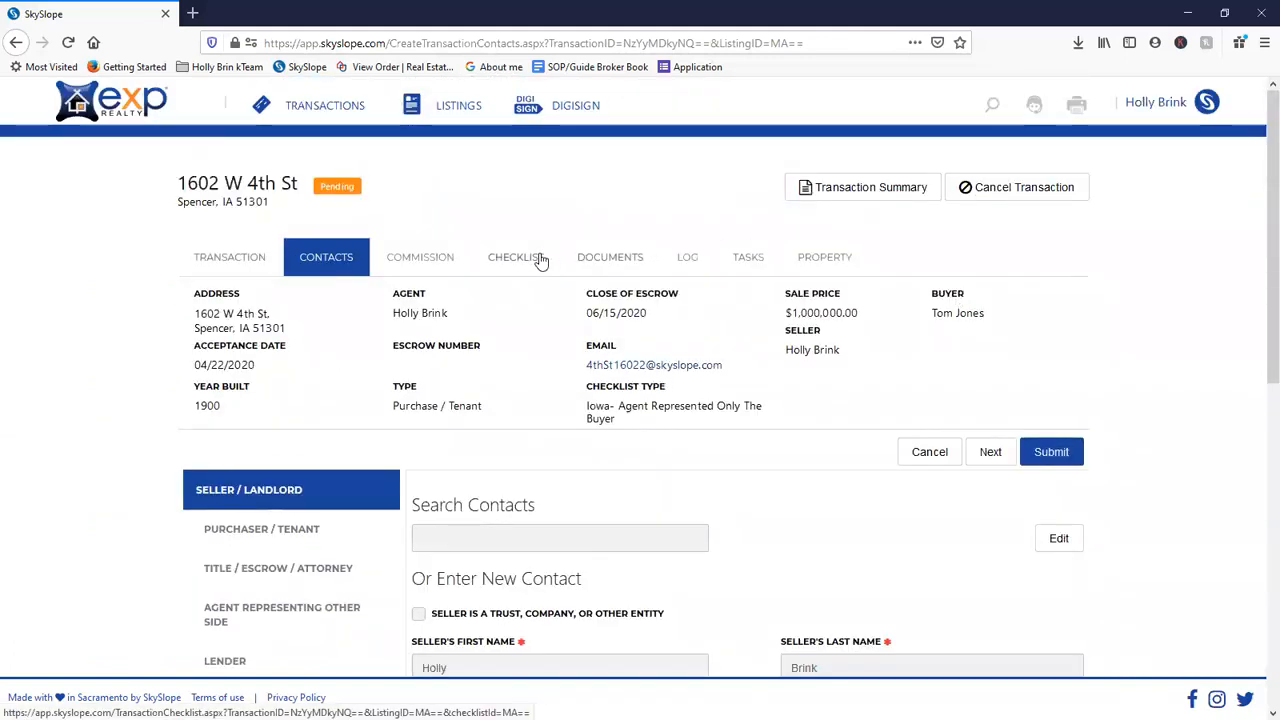
left_click(615, 258)
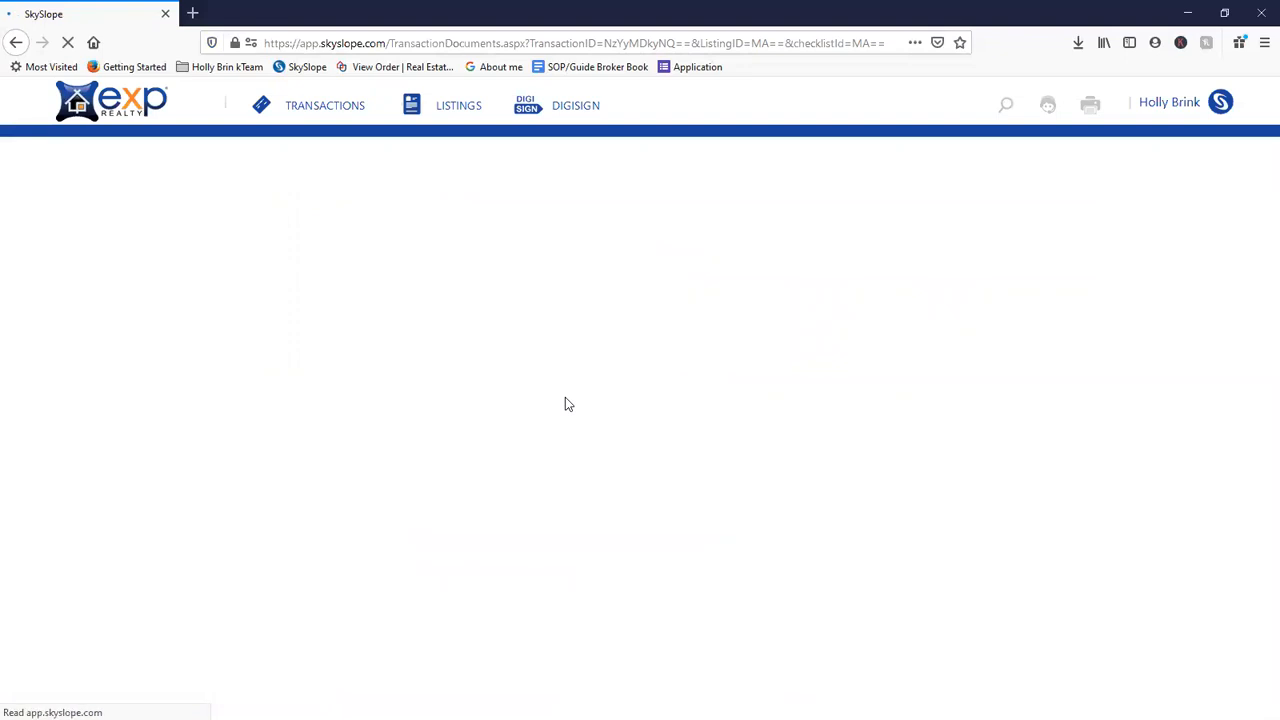
left_click_drag(729, 366, 592, 372)
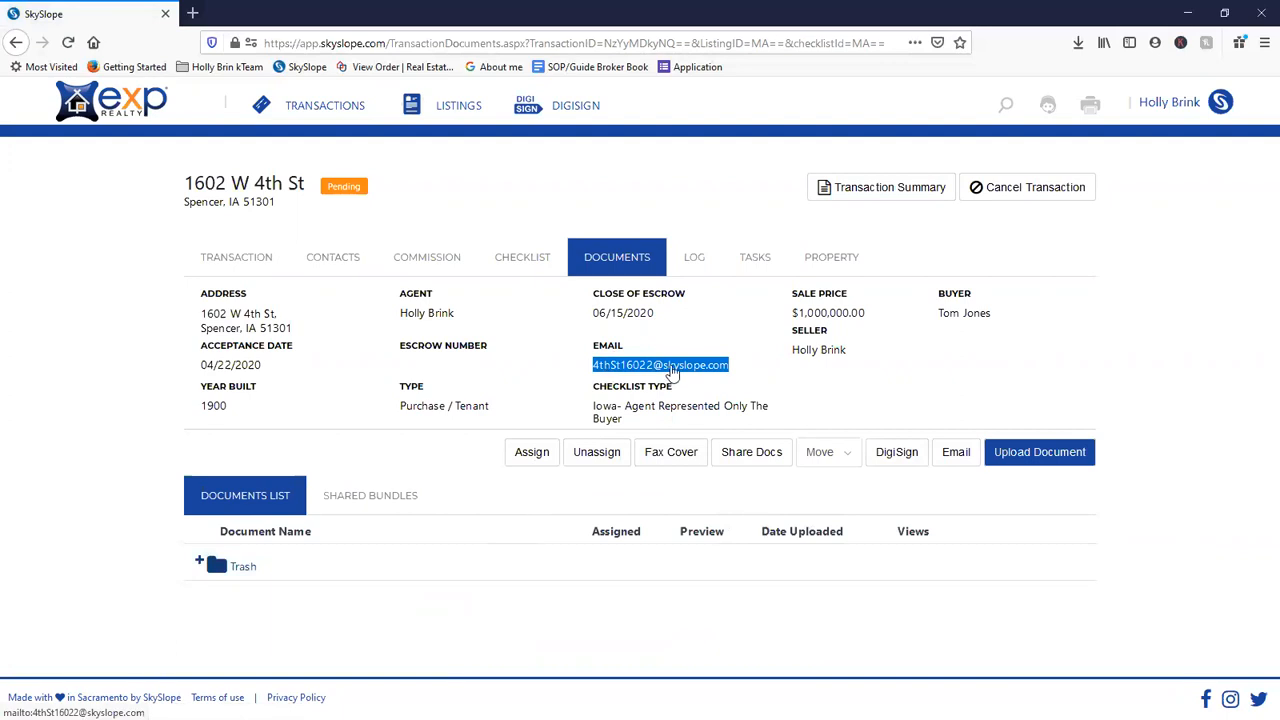
left_click(706, 271)
scroll(729, 466, "down", 4)
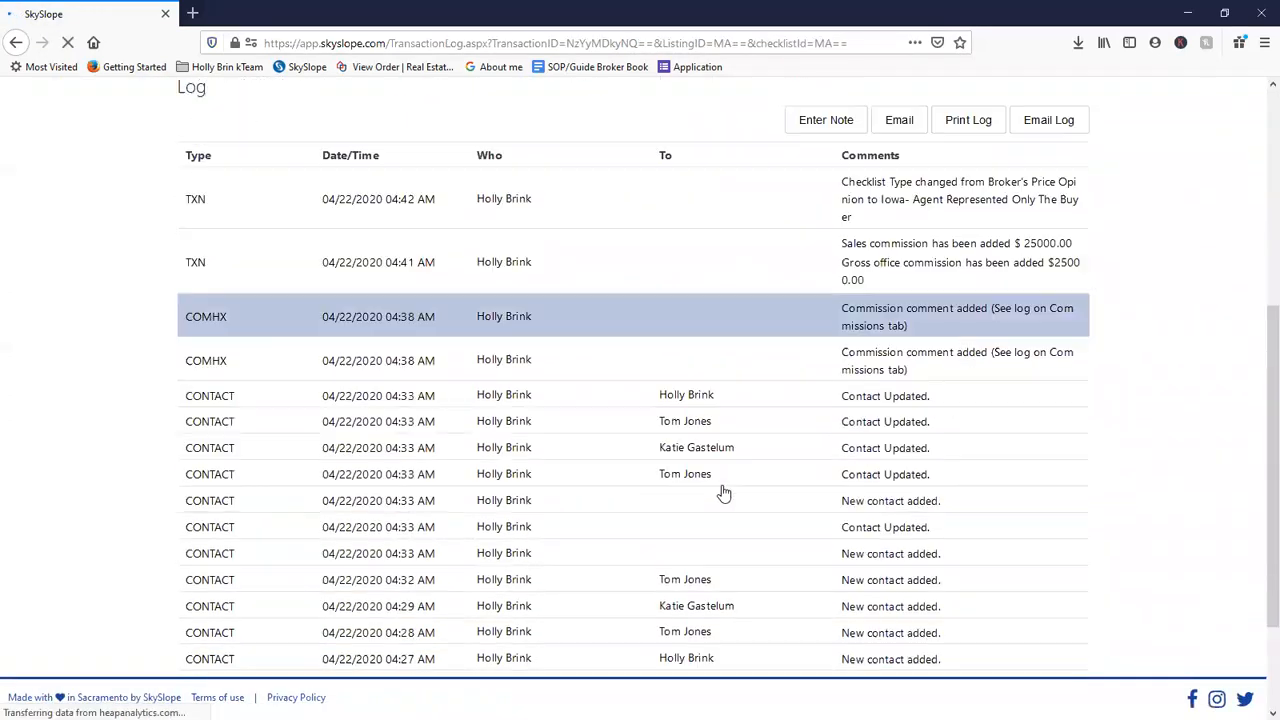
- Review the activity log entries and start e-mailing the transaction log
scroll(724, 493, "down", 3)
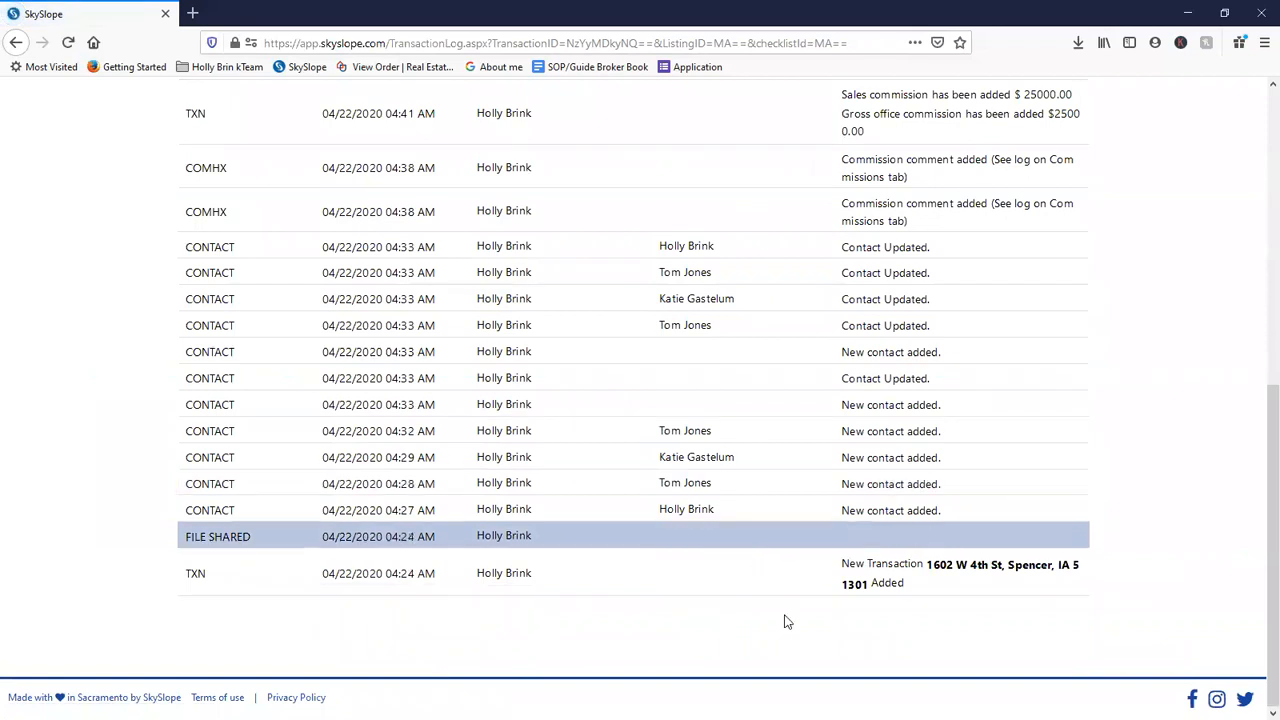
scroll(803, 589, "up", 3)
scroll(785, 590, "up", 3)
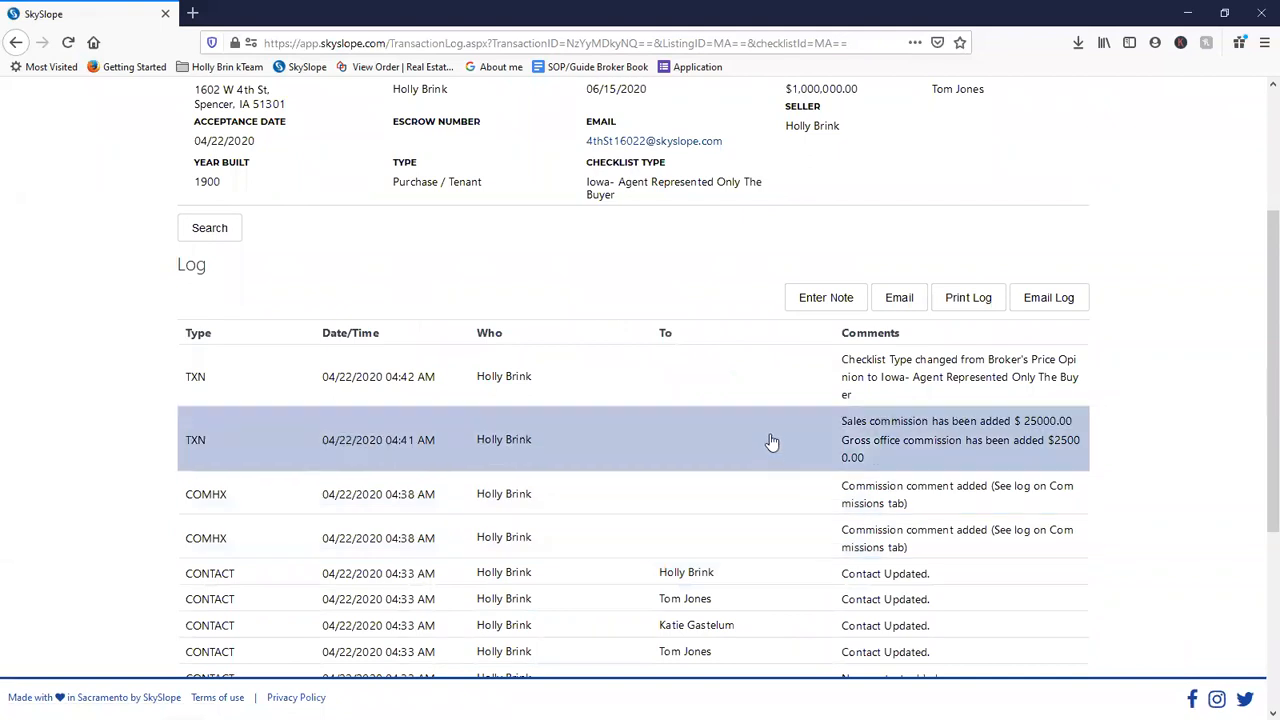
scroll(649, 314, "up", 4)
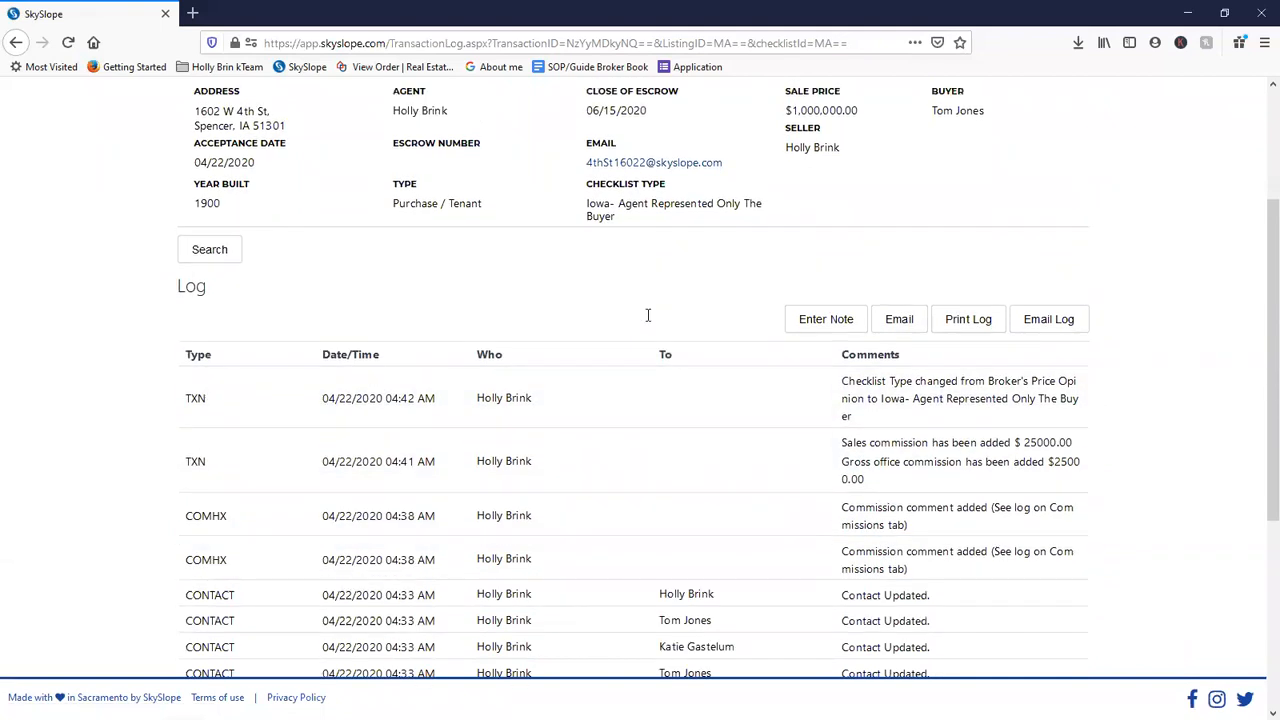
scroll(697, 494, "down", 4)
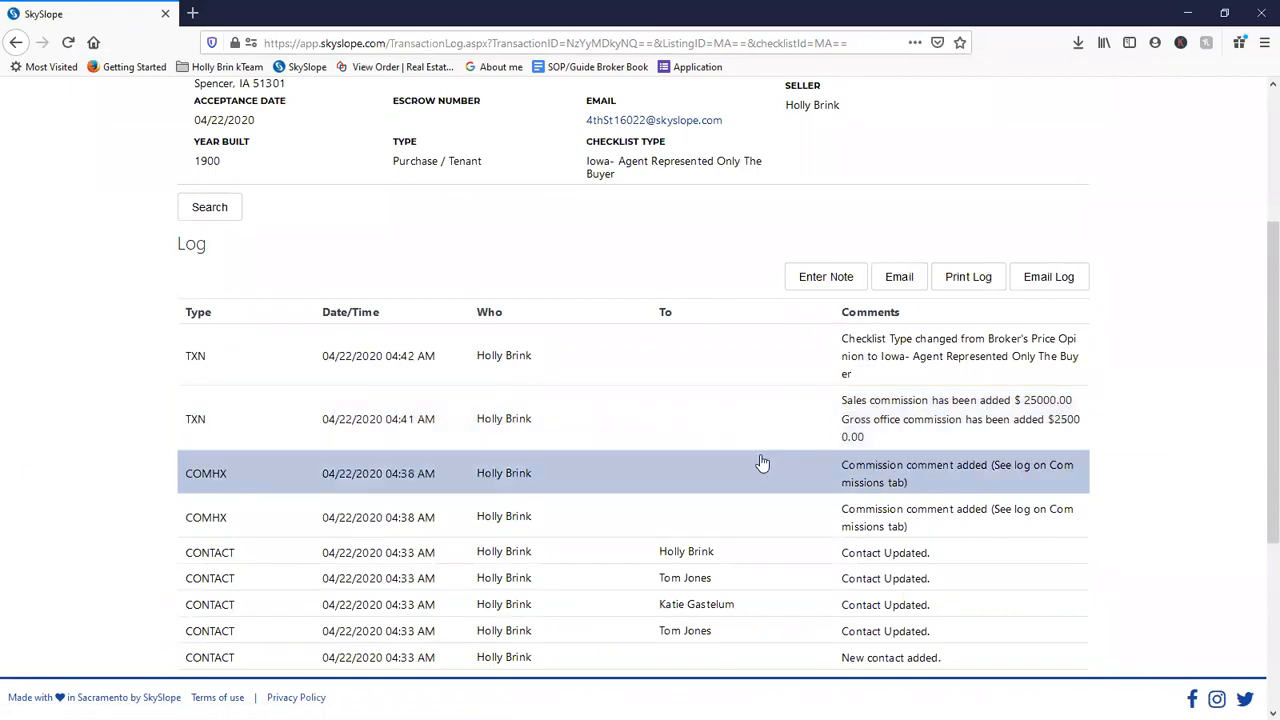
left_click(1030, 288)
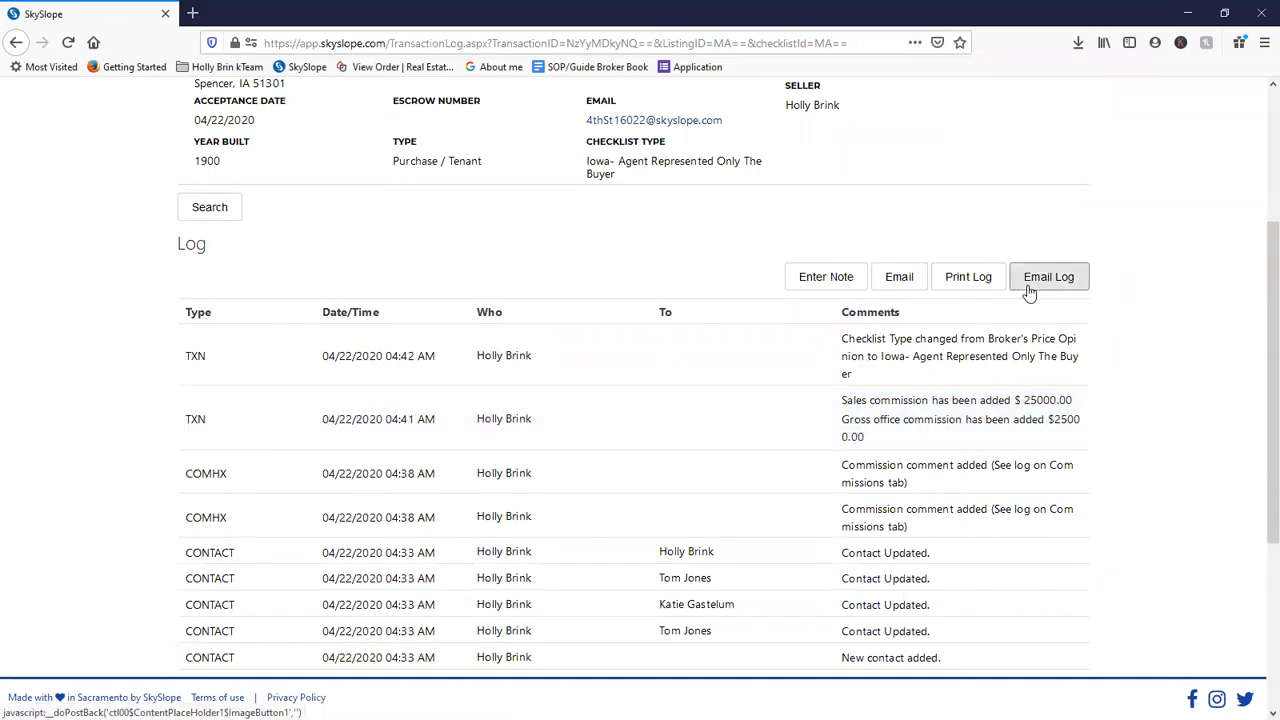
scroll(634, 500, "down", 4)
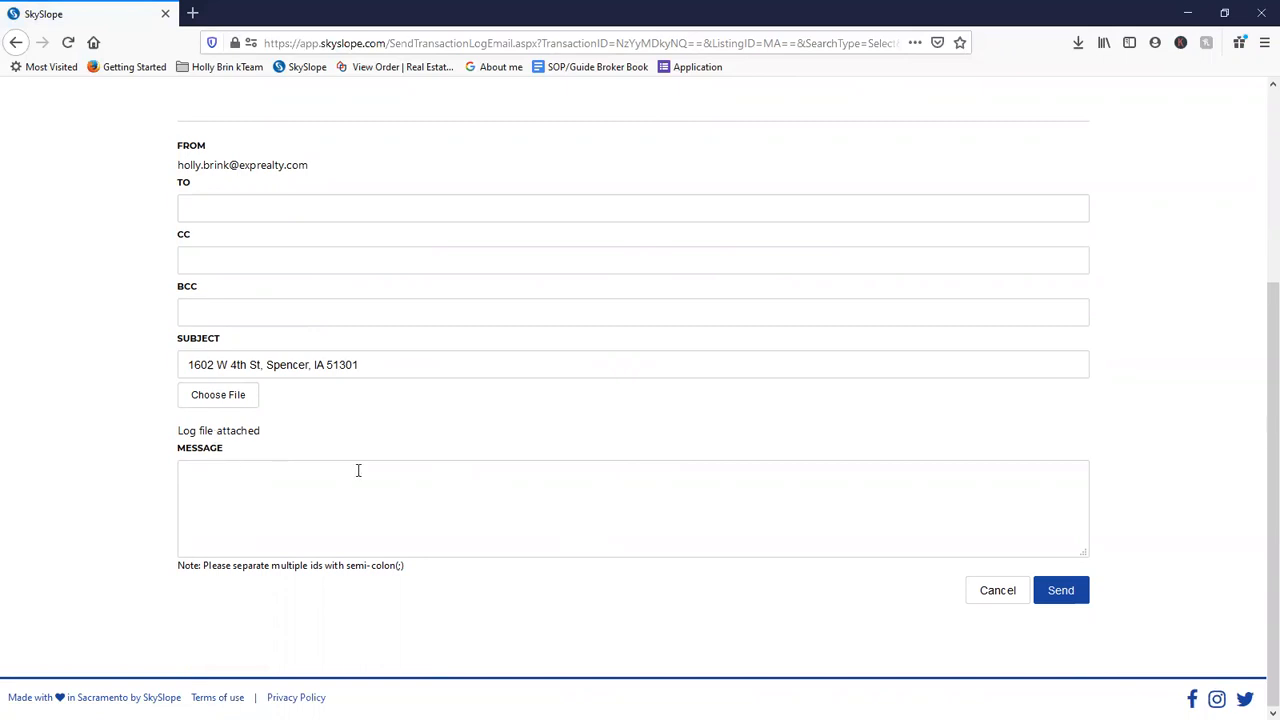
scroll(645, 525, "up", 4)
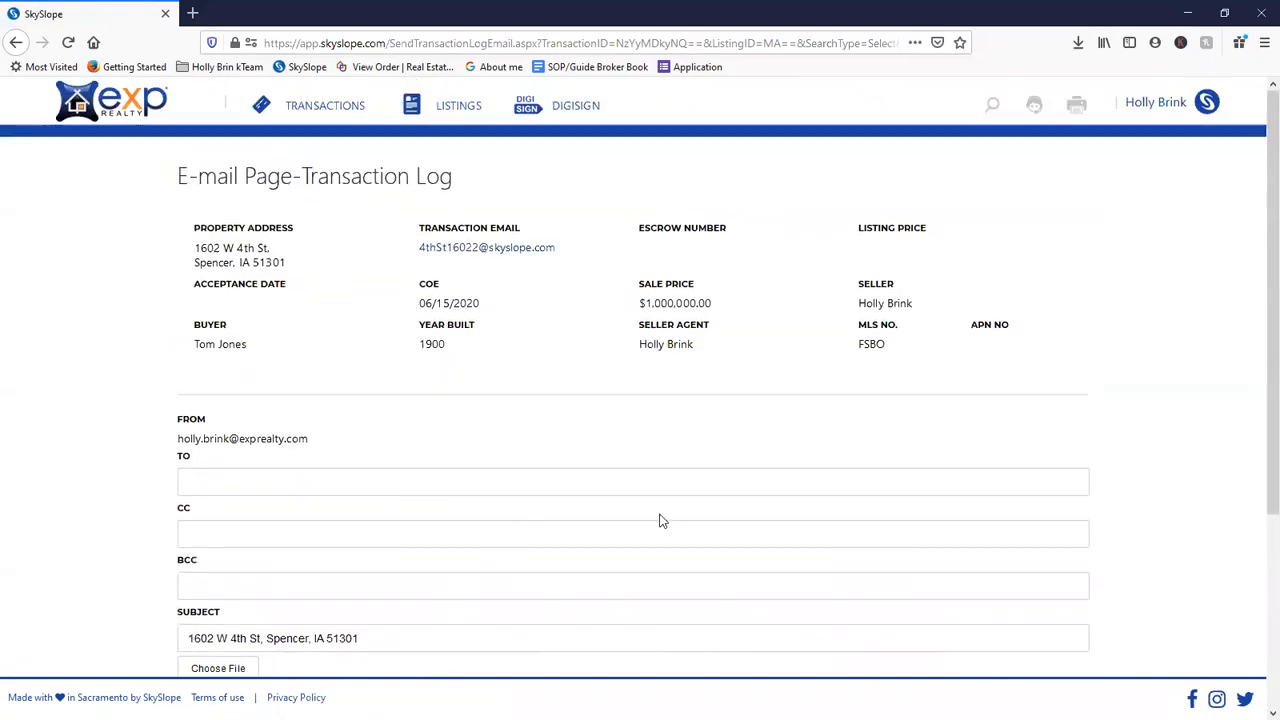
scroll(420, 500, "down", 4)
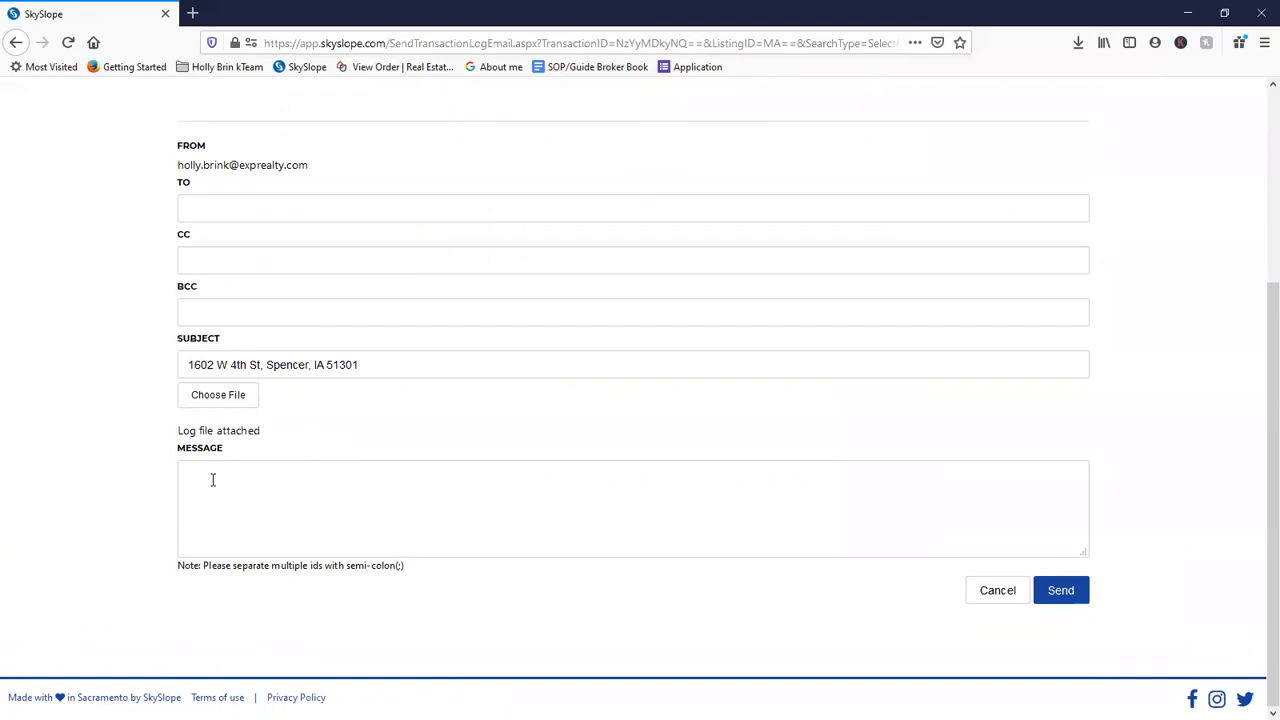
- Cancel the file attachment for the log e-mail and go to Manage Transactions
left_click(216, 395)
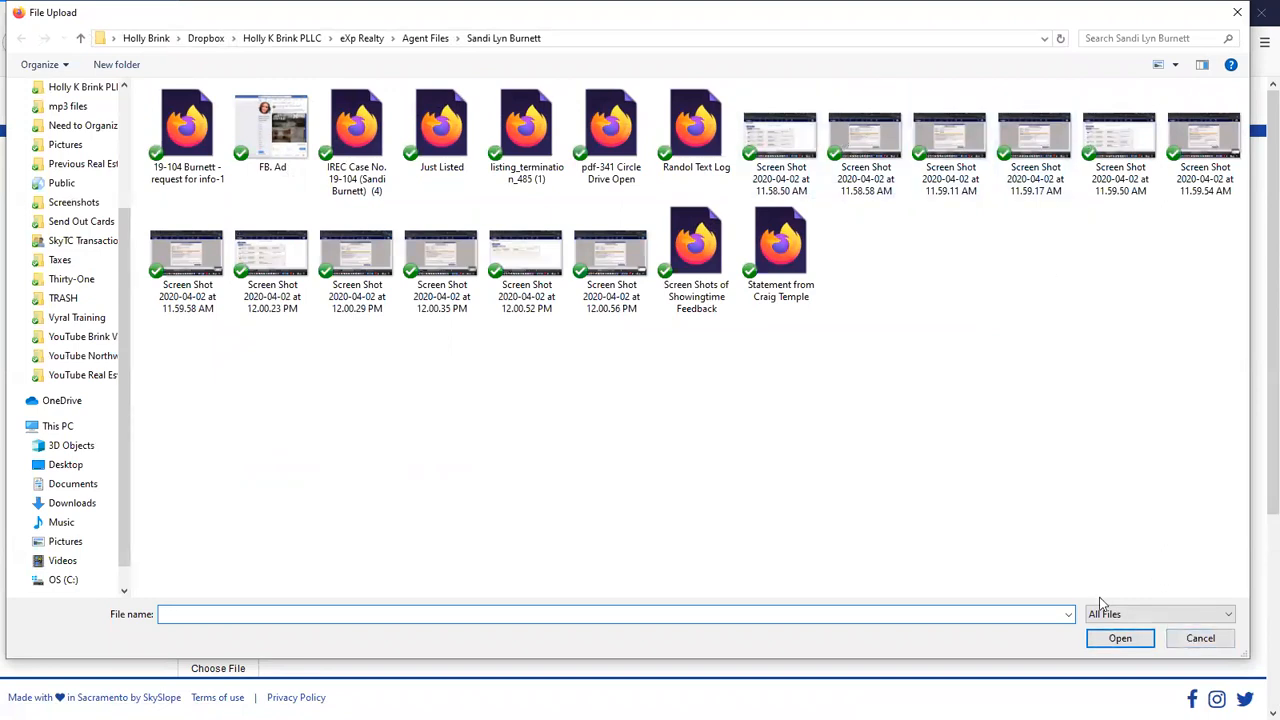
left_click(1200, 638)
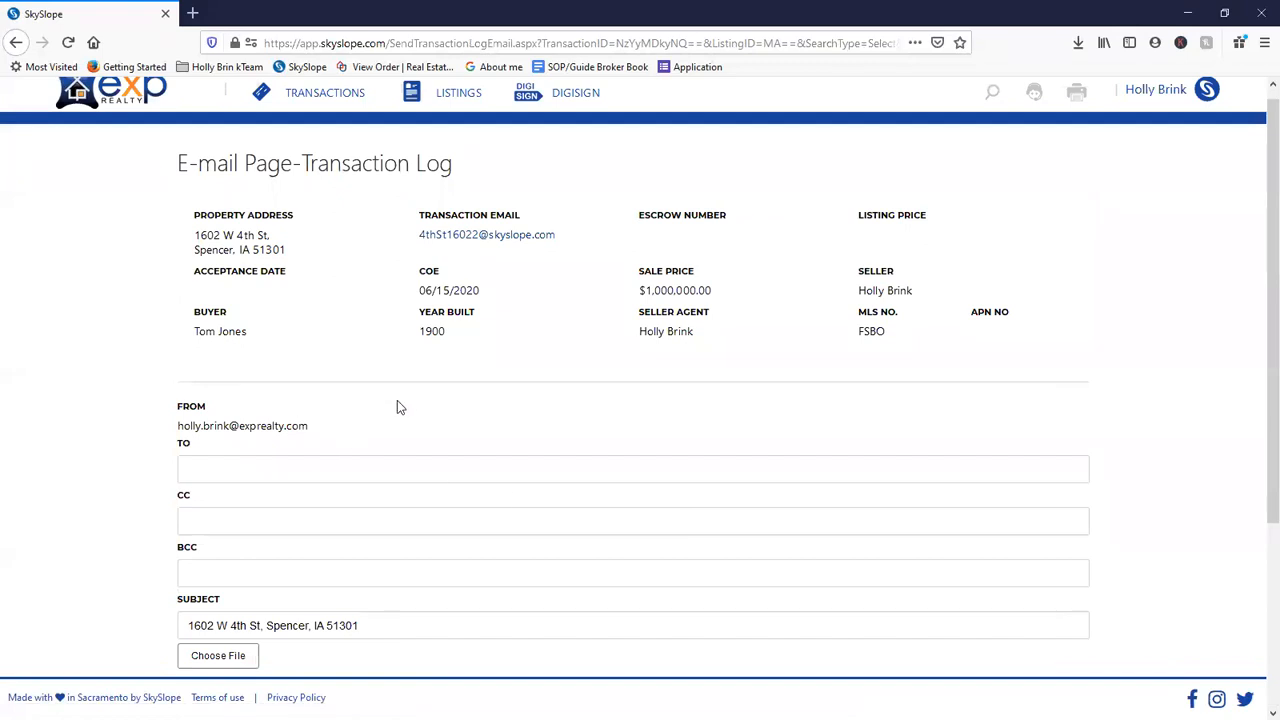
scroll(357, 331, "up", 1)
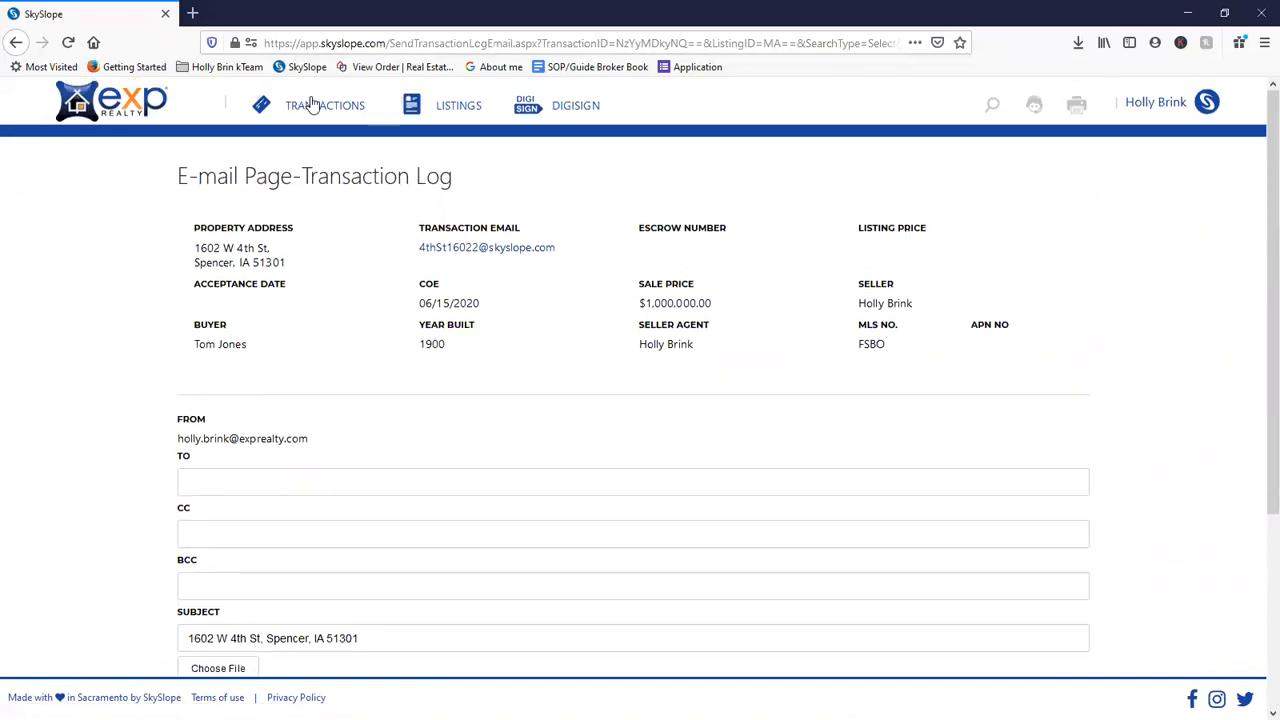
left_click(315, 110)
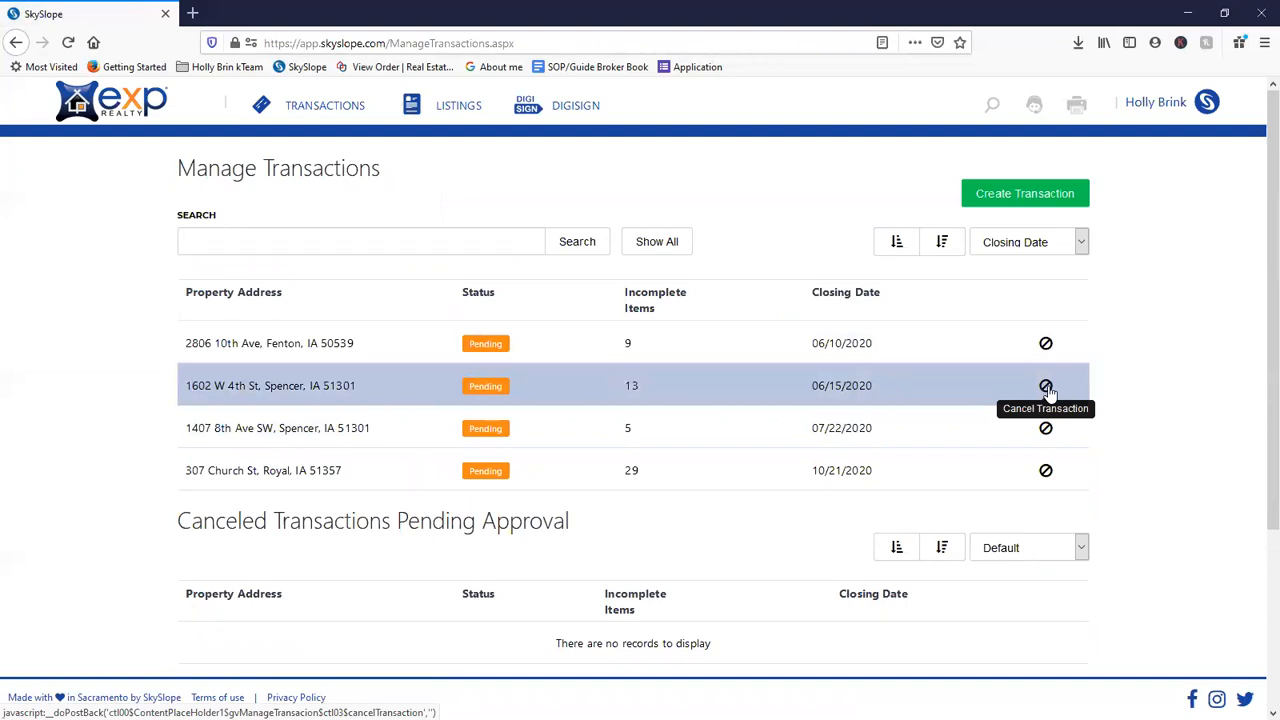
left_click(735, 386)
left_click(512, 262)
scroll(541, 498, "down", 15)
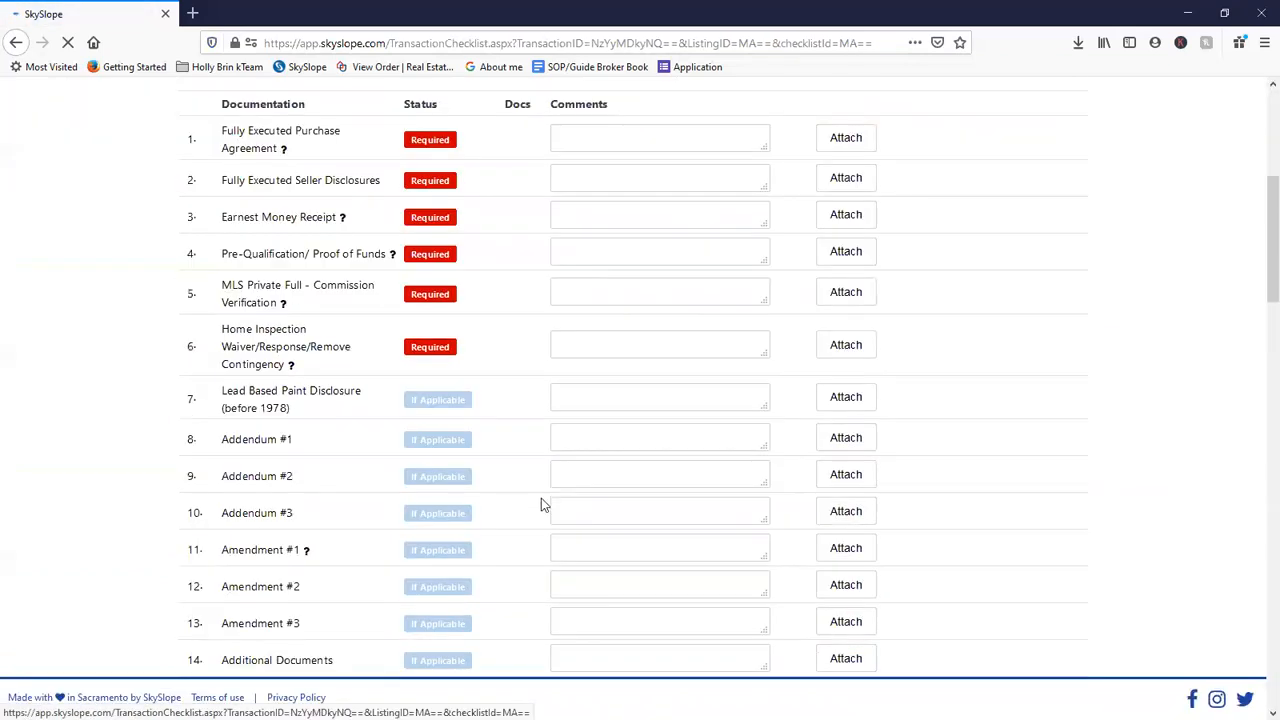
scroll(545, 520, "down", 10)
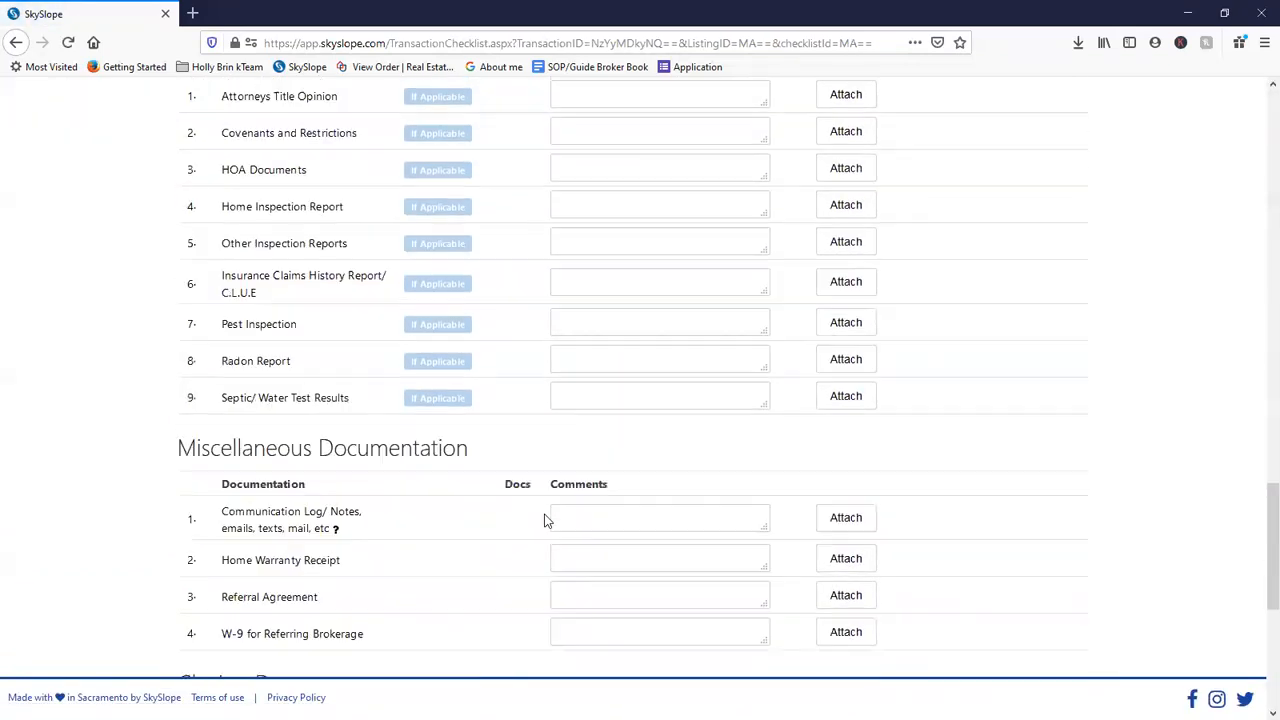
scroll(558, 530, "down", 1)
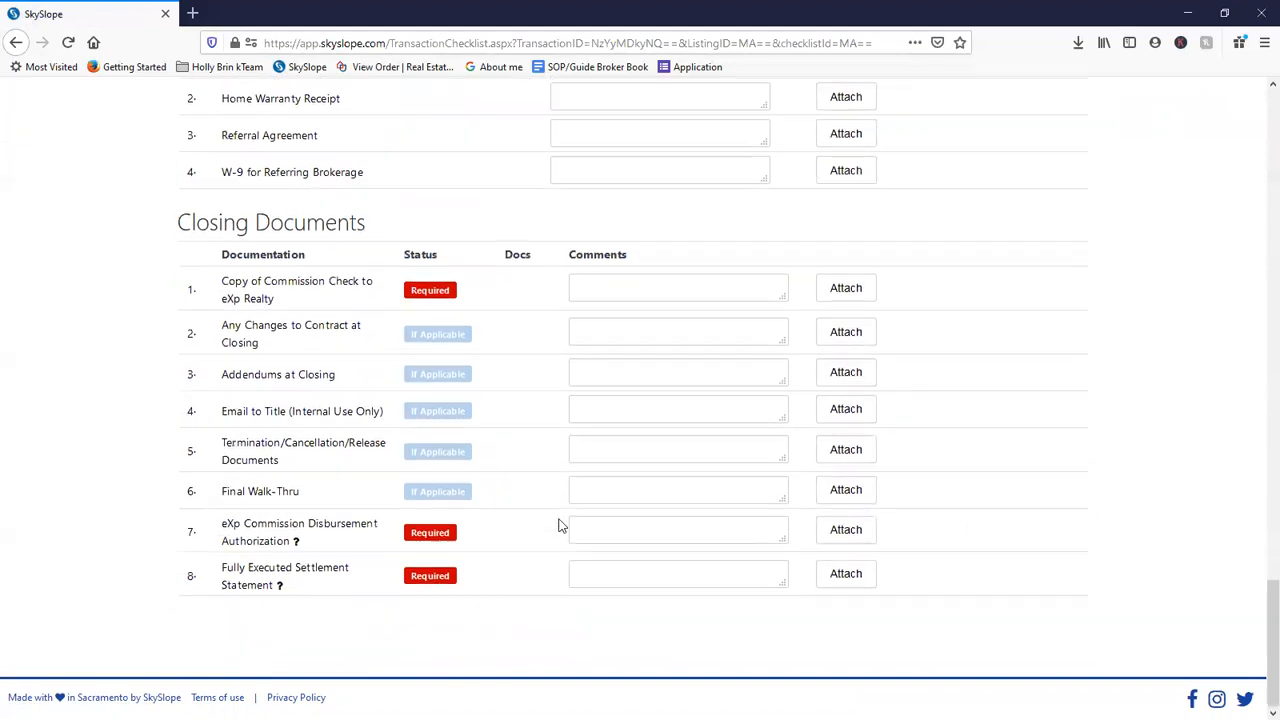
left_click(611, 459)
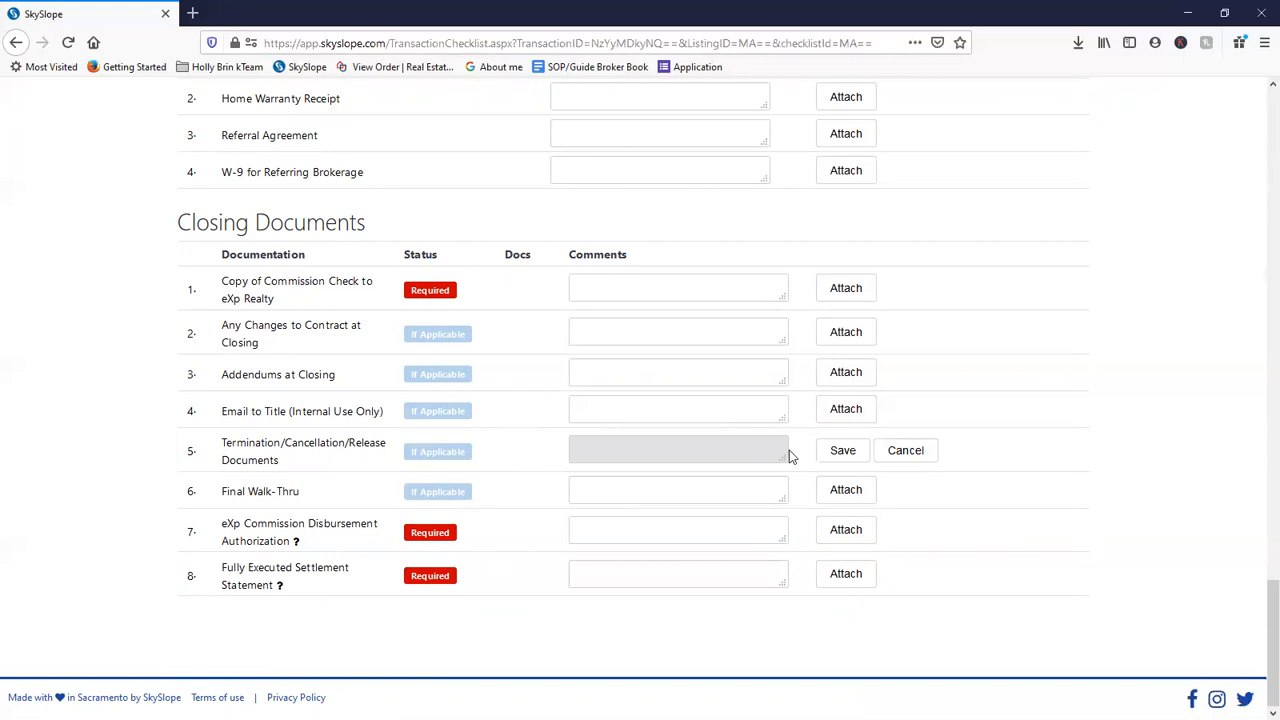
scroll(640, 578, "up", 9)
scroll(640, 578, "up", 15)
- Cancel the transaction with a stated reason and return to the home dashboard
left_click(1029, 195)
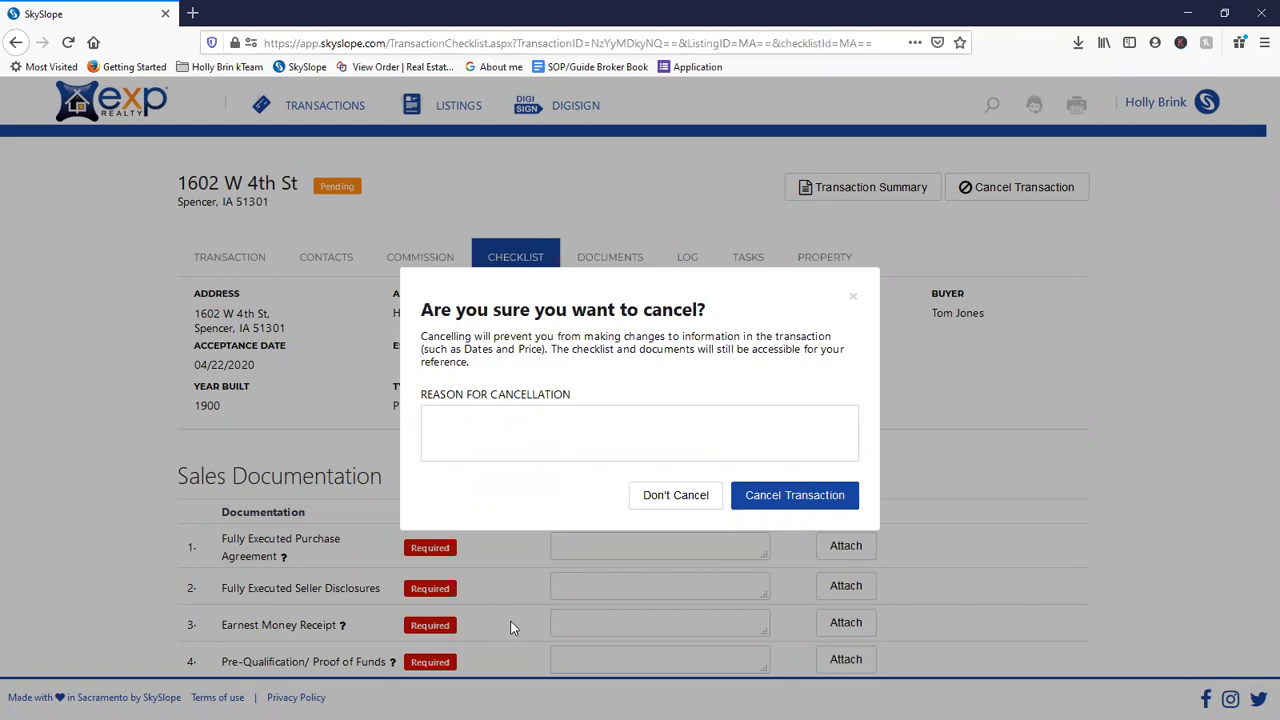
left_click(540, 433)
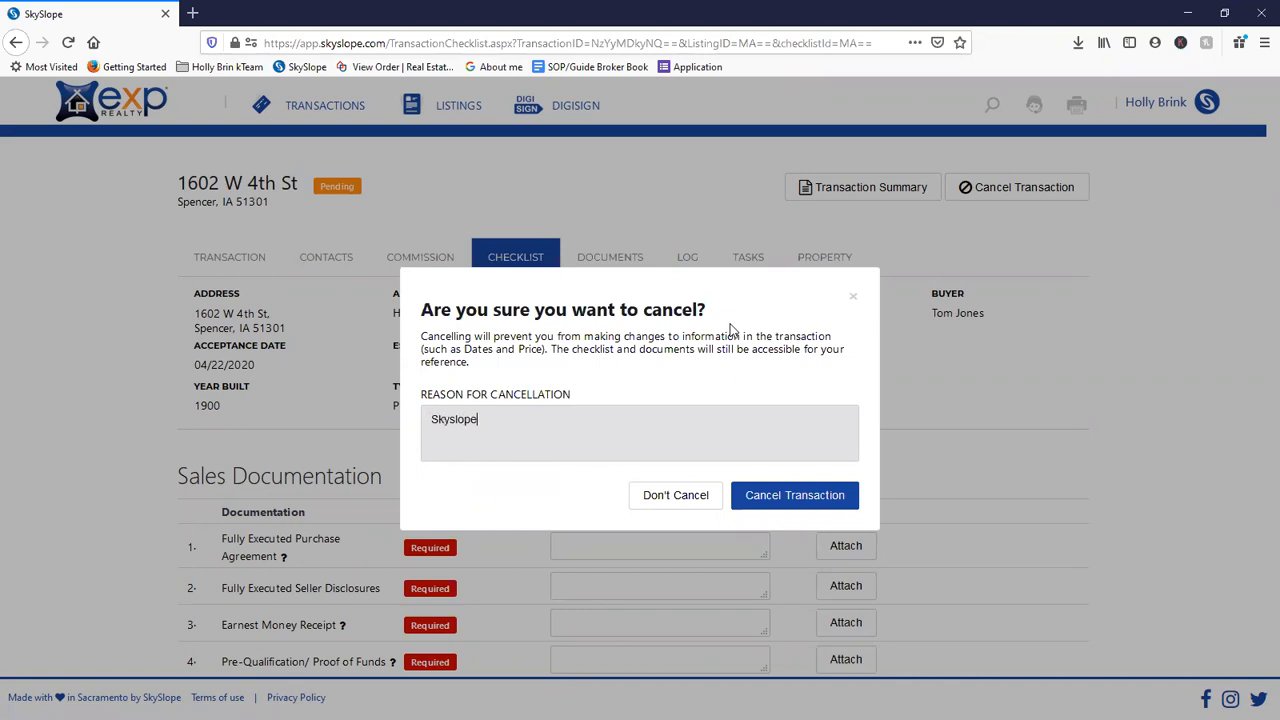
left_click(799, 498)
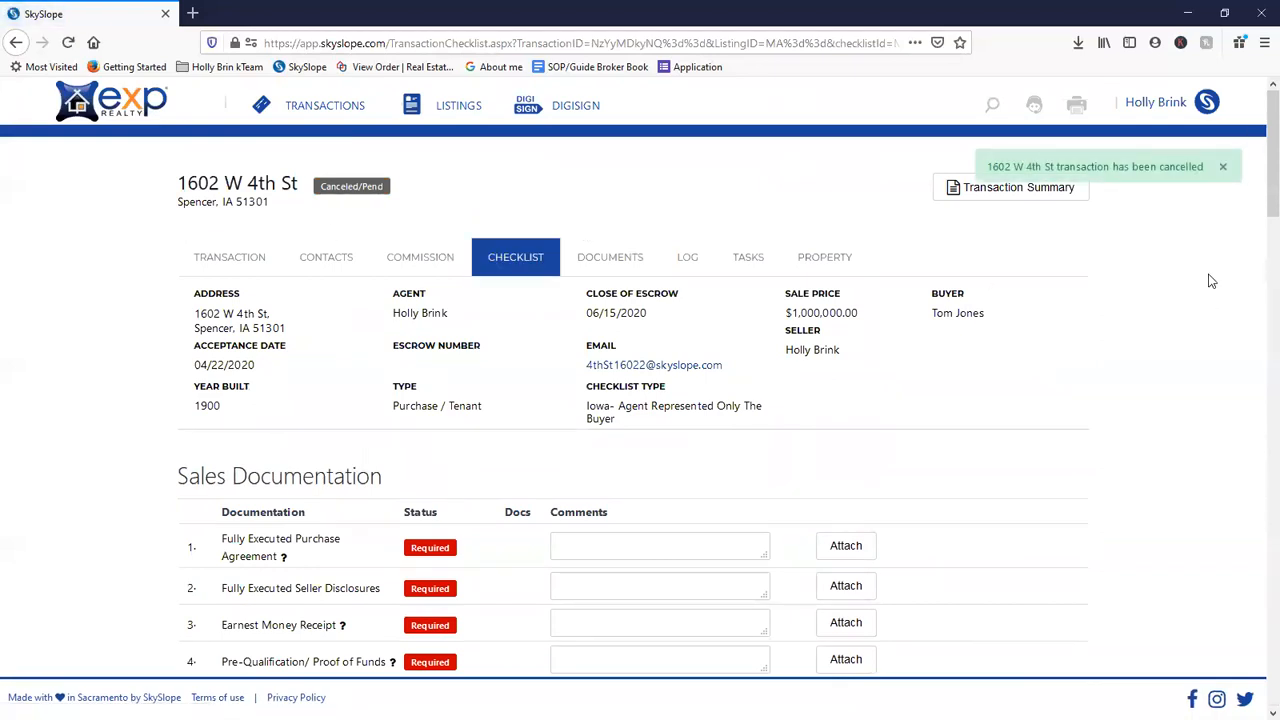
left_click(1221, 169)
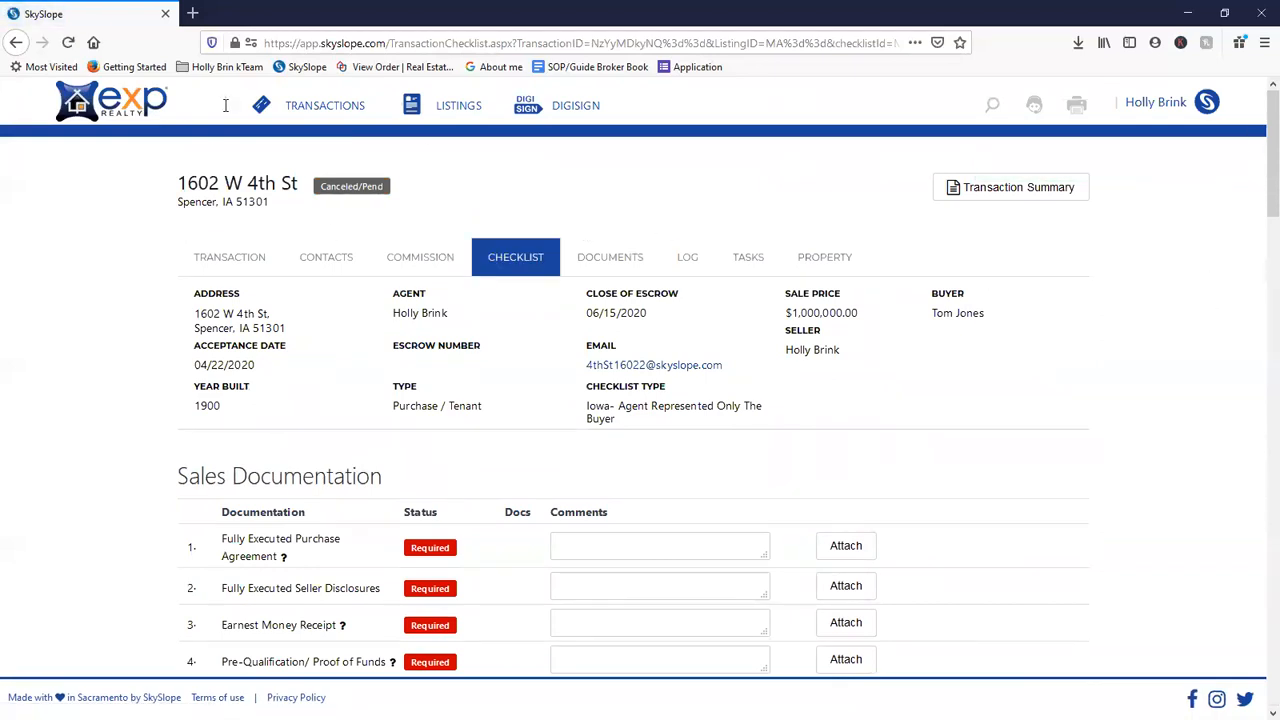
left_click(129, 106)
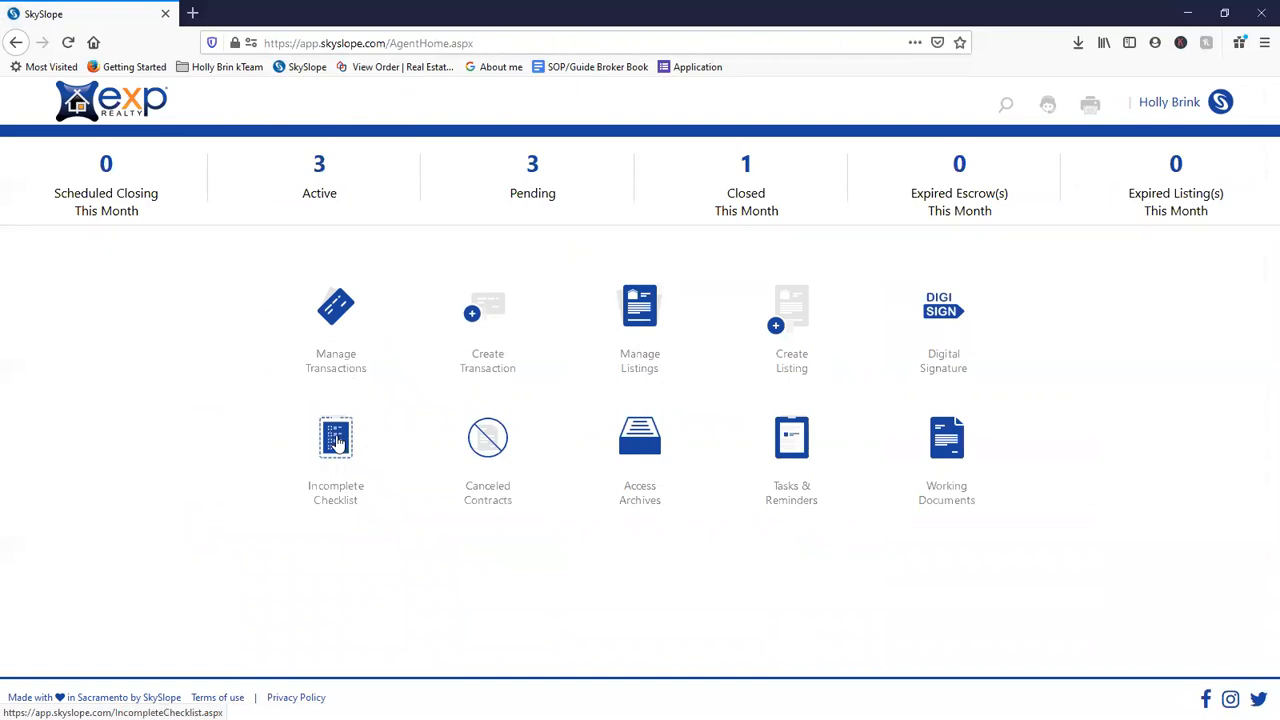
- Review the Incomplete Checklist transactions and listings, then open DigiSign's Completed envelopes
left_click(336, 441)
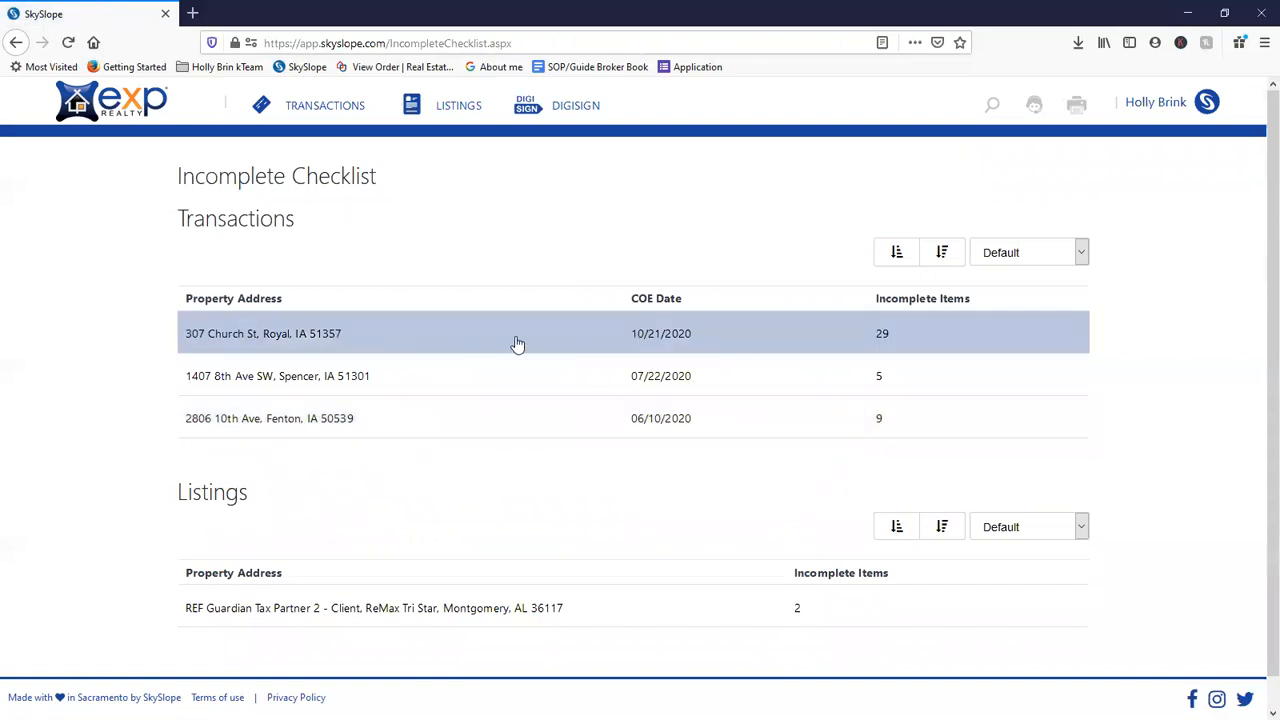
scroll(365, 616, "down", 1)
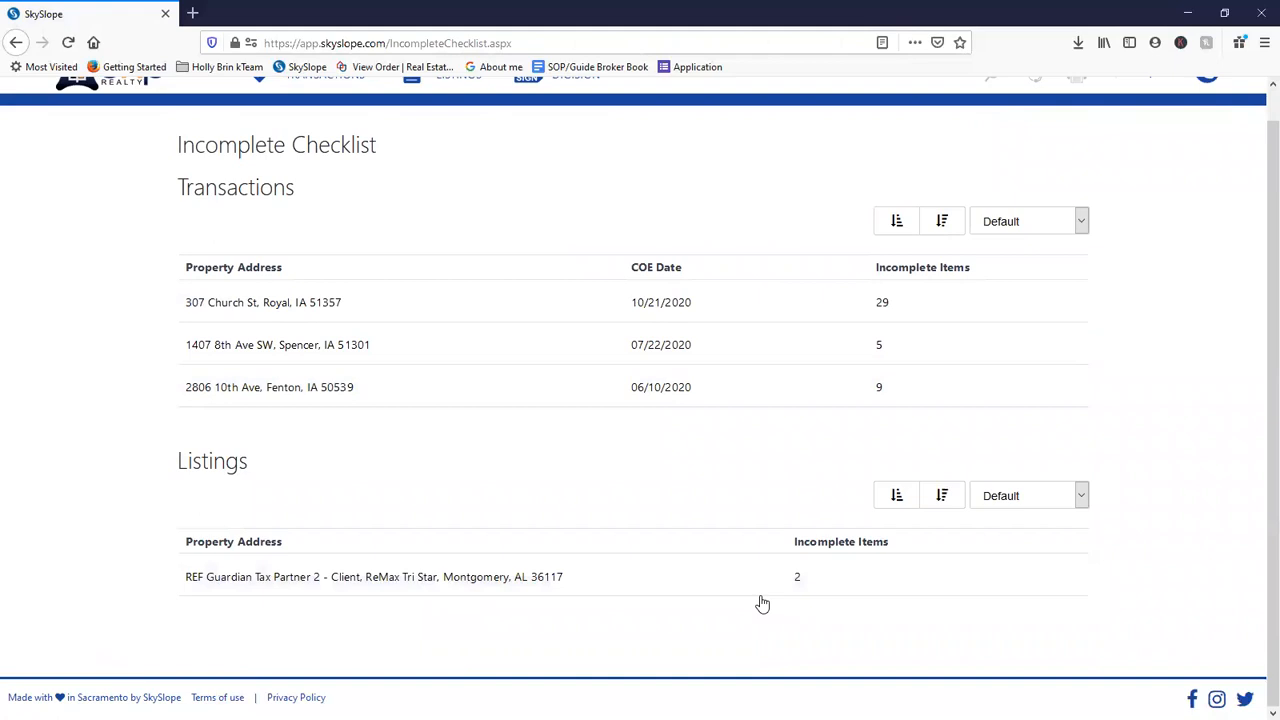
scroll(151, 189, "up", 1)
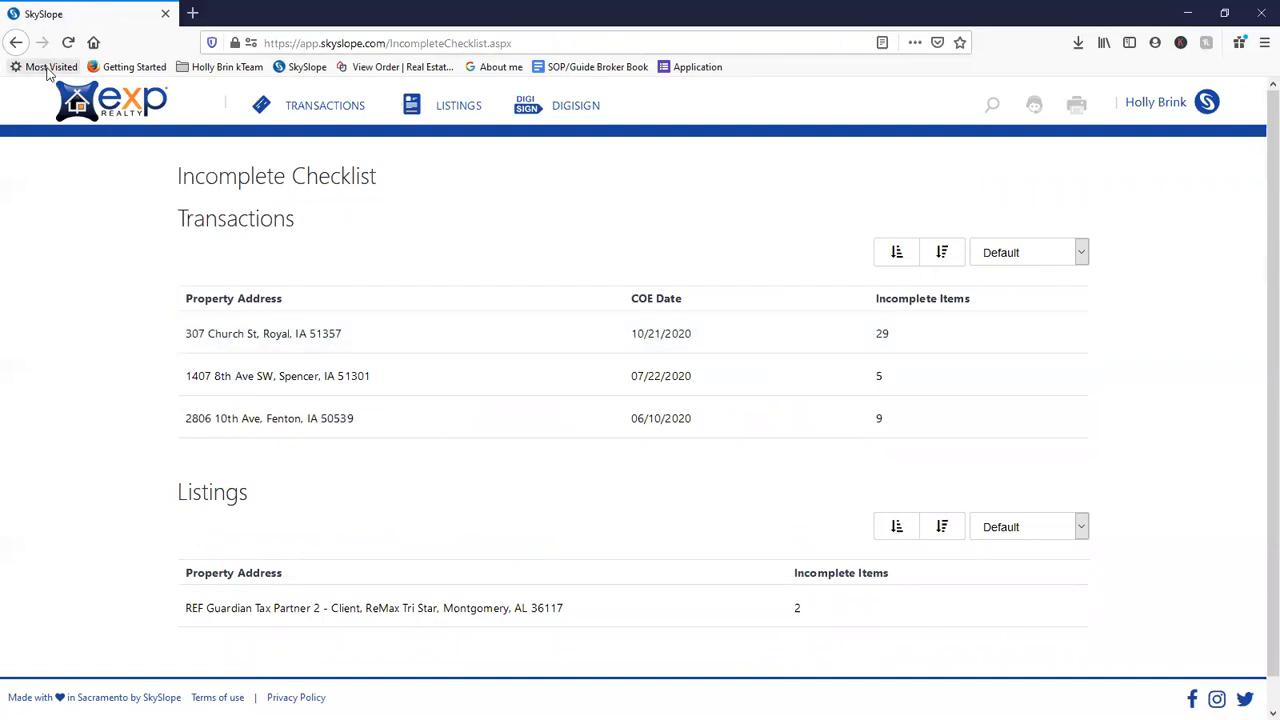
left_click(17, 43)
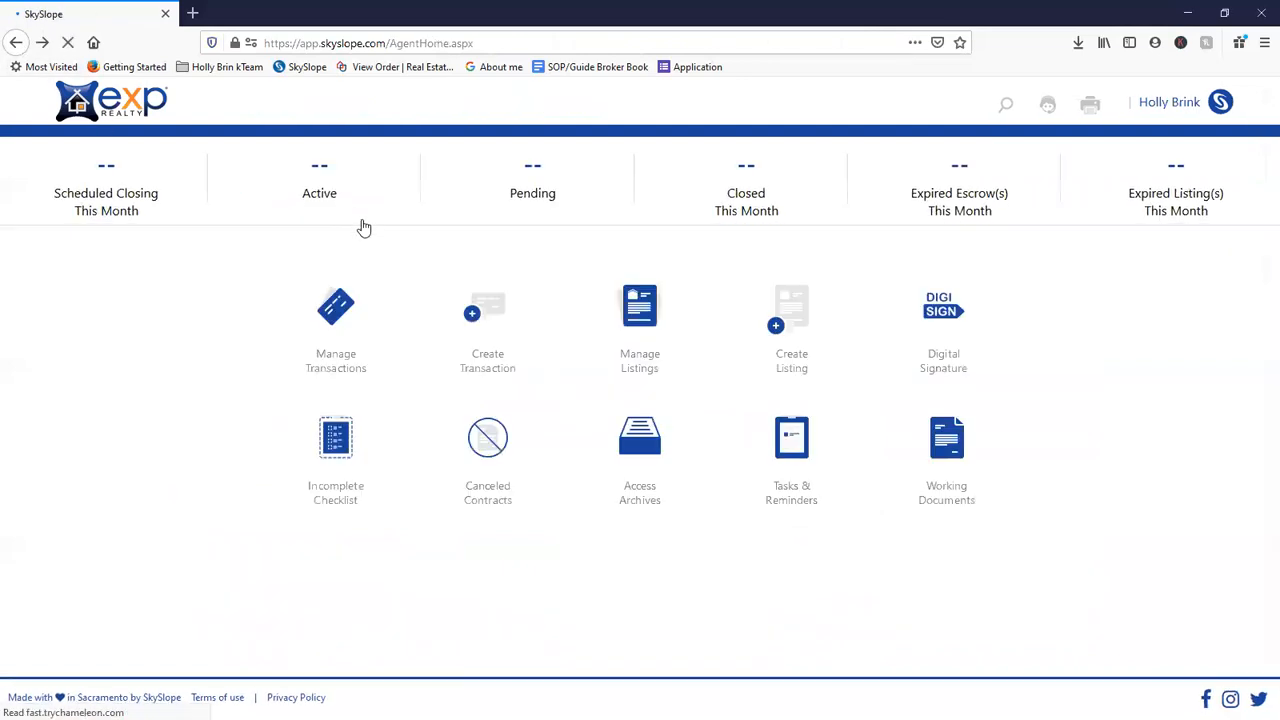
left_click(950, 320)
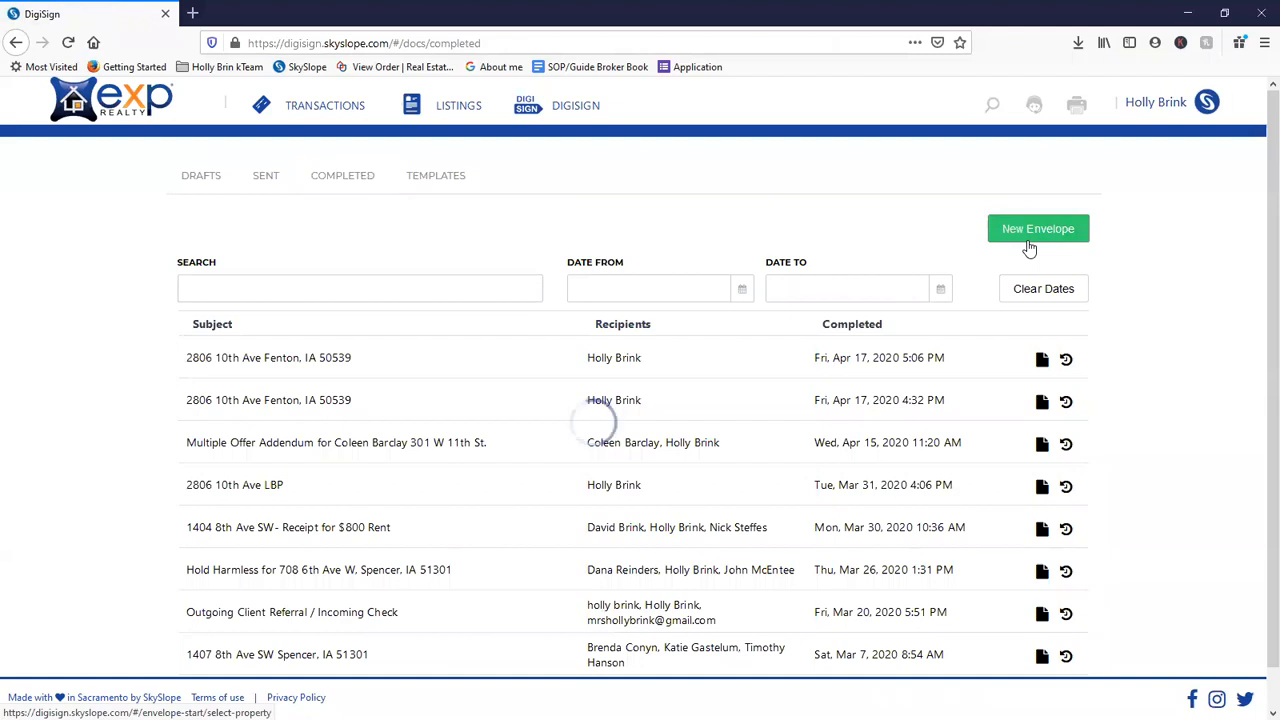
- Start a New Envelope up to Documents & Templates, back out, and return to the dashboard
left_click(1030, 248)
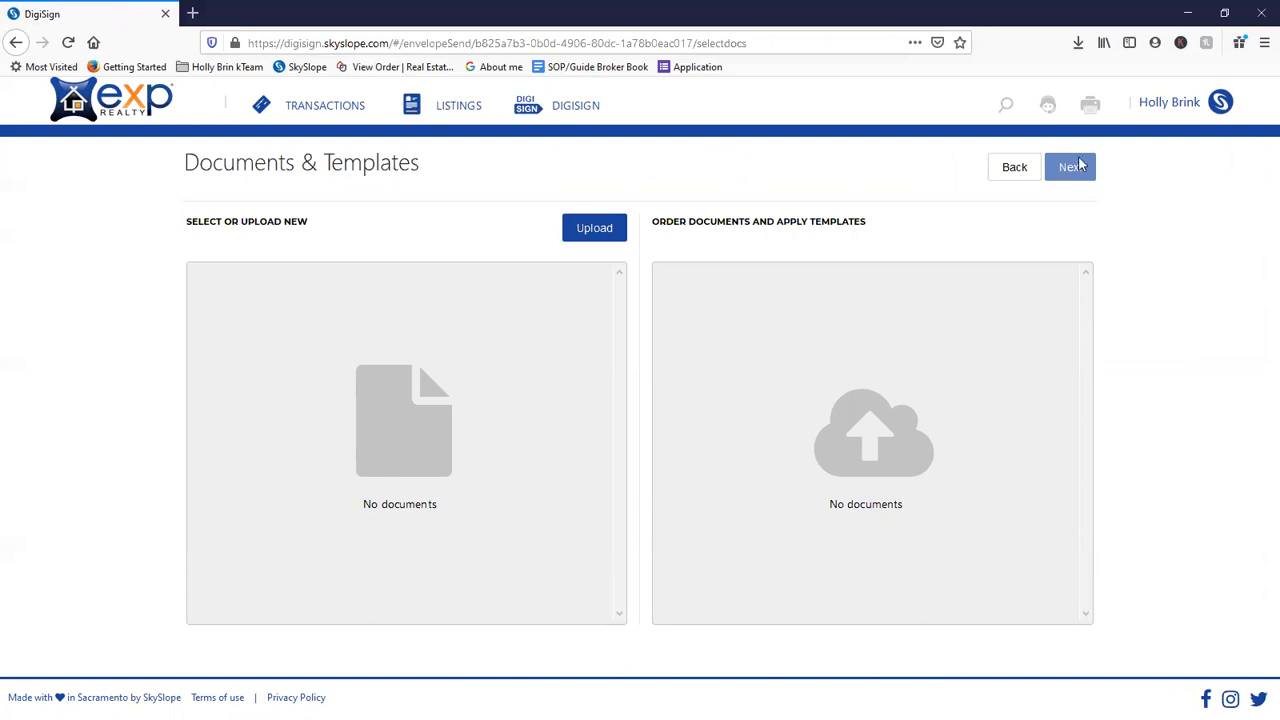
left_click(1012, 167)
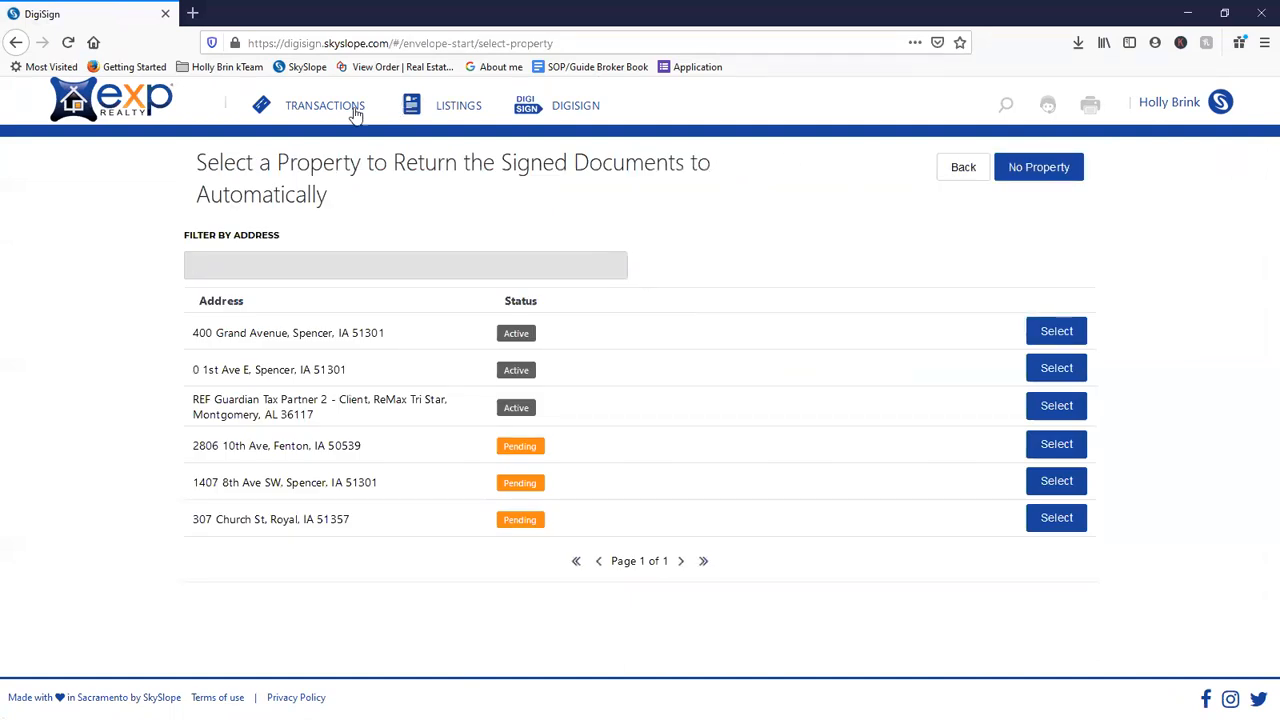
left_click(120, 112)
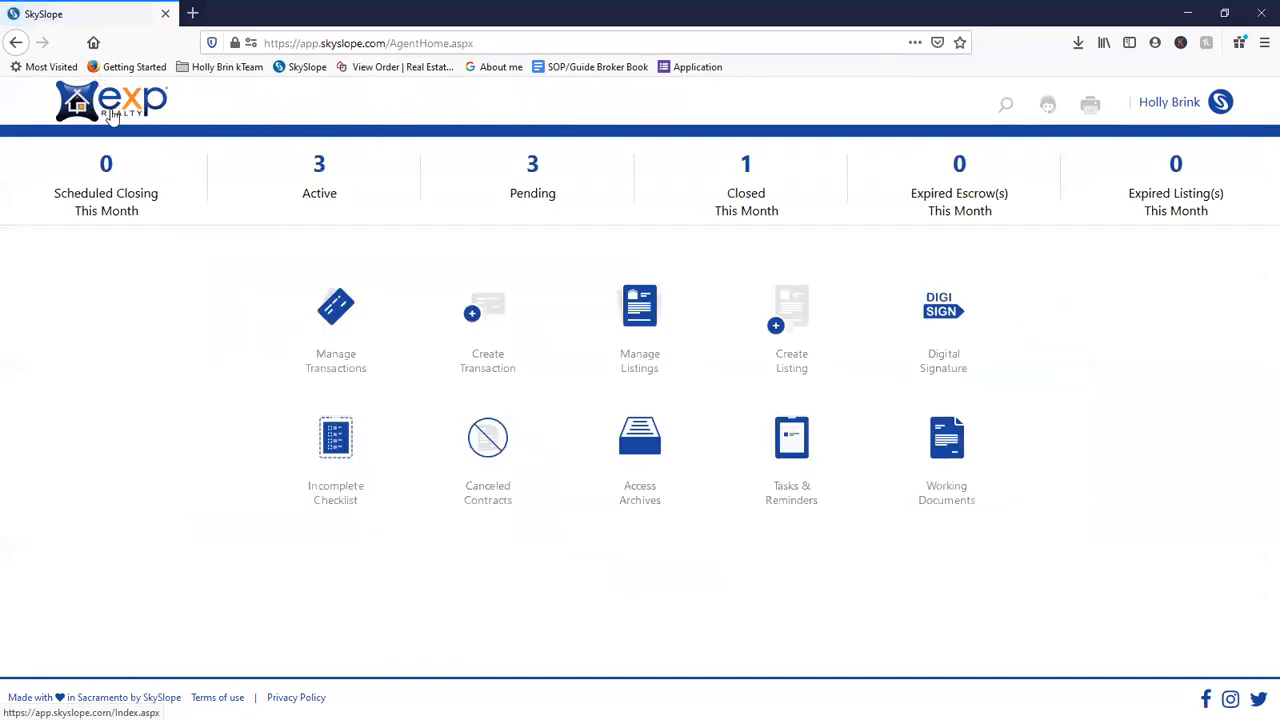
- Browse the MLS and Board Forms, Blank Forms and Referral Agreements personal folders, ending on Office Docs
left_click(951, 457)
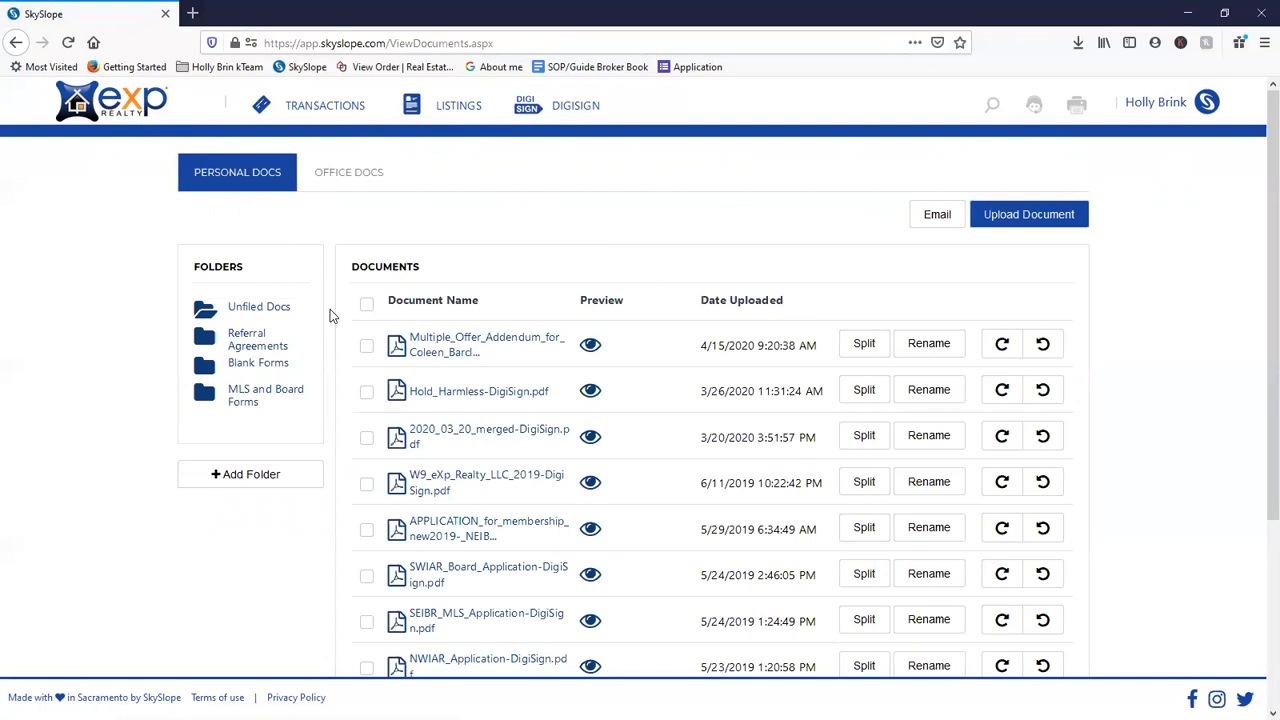
left_click(336, 172)
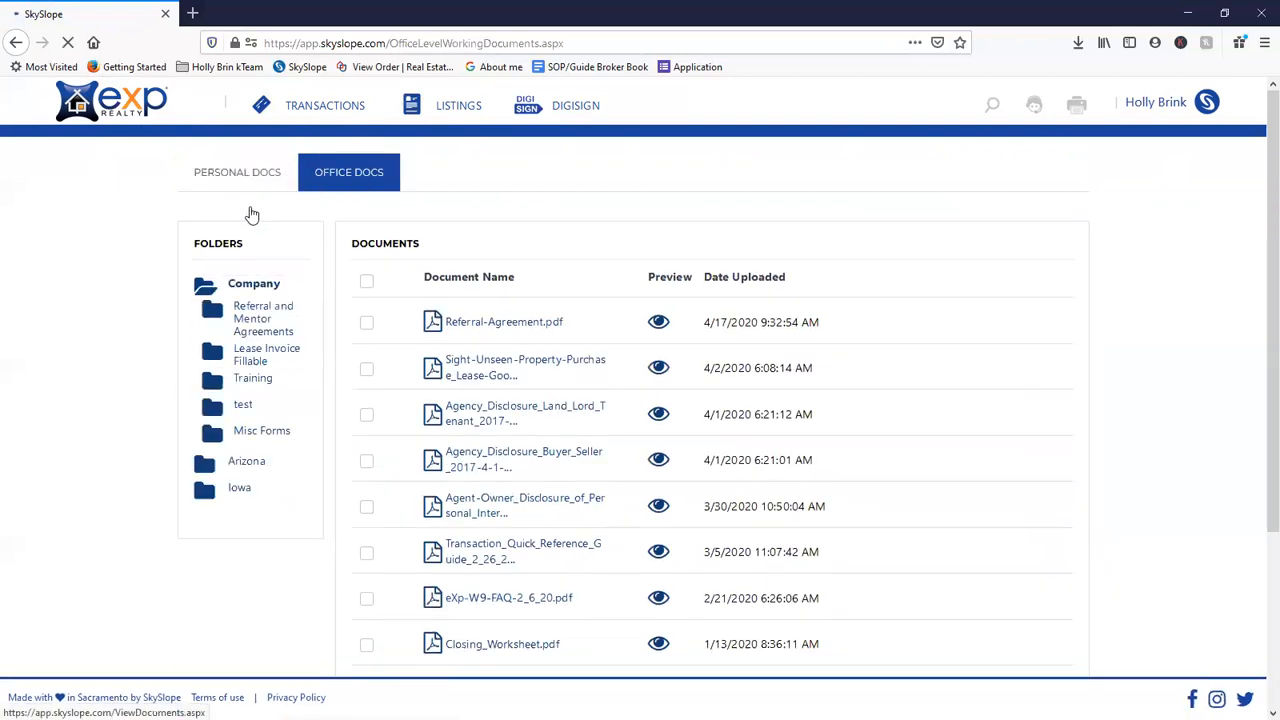
left_click(251, 213)
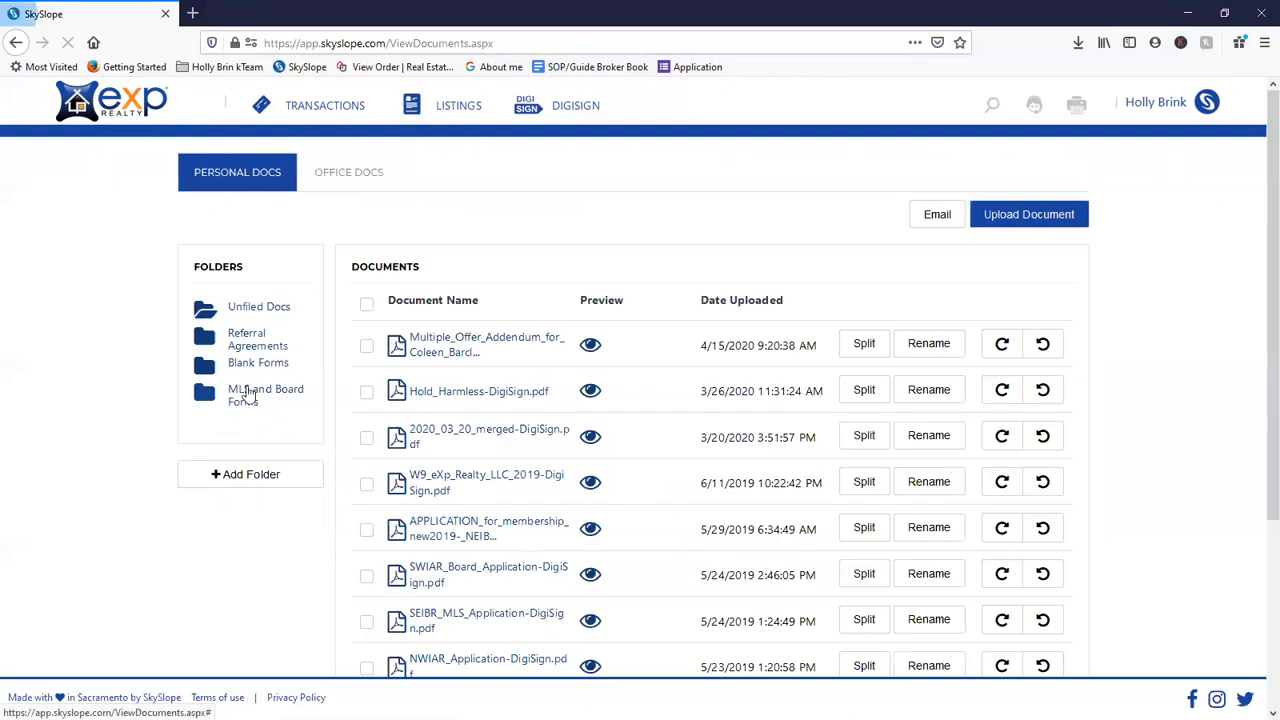
left_click(249, 395)
left_click(251, 366)
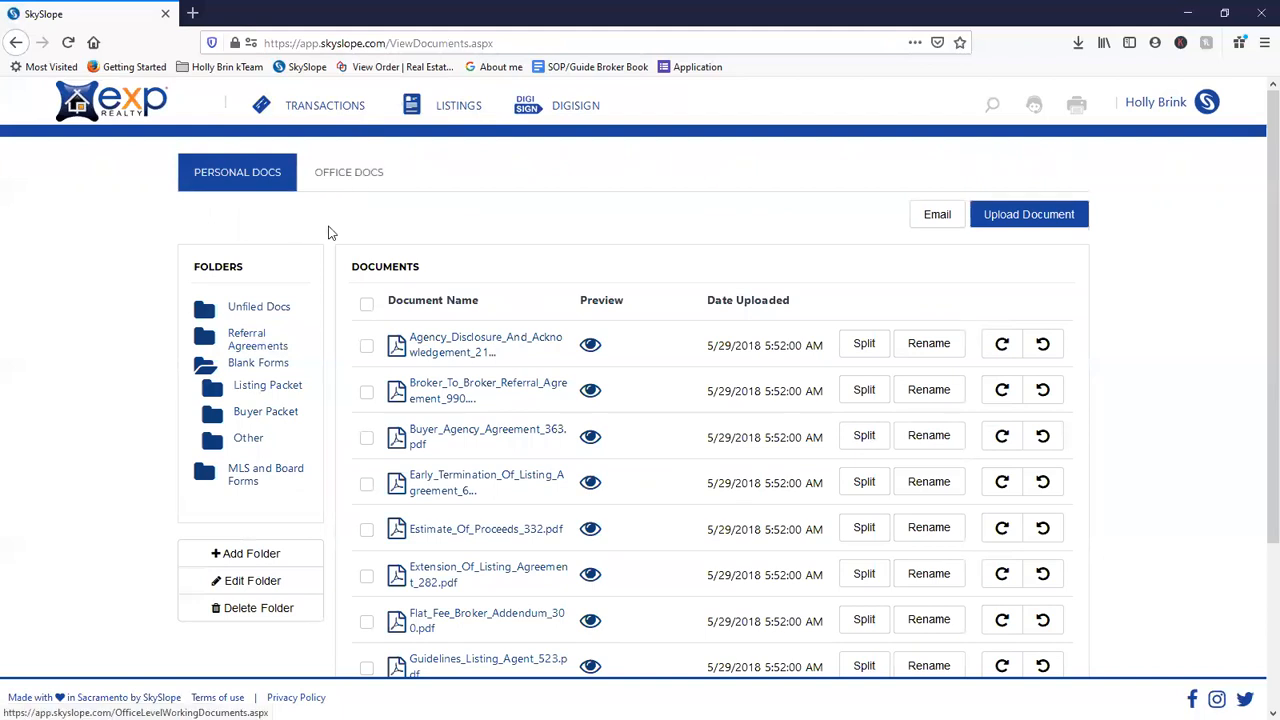
left_click(252, 342)
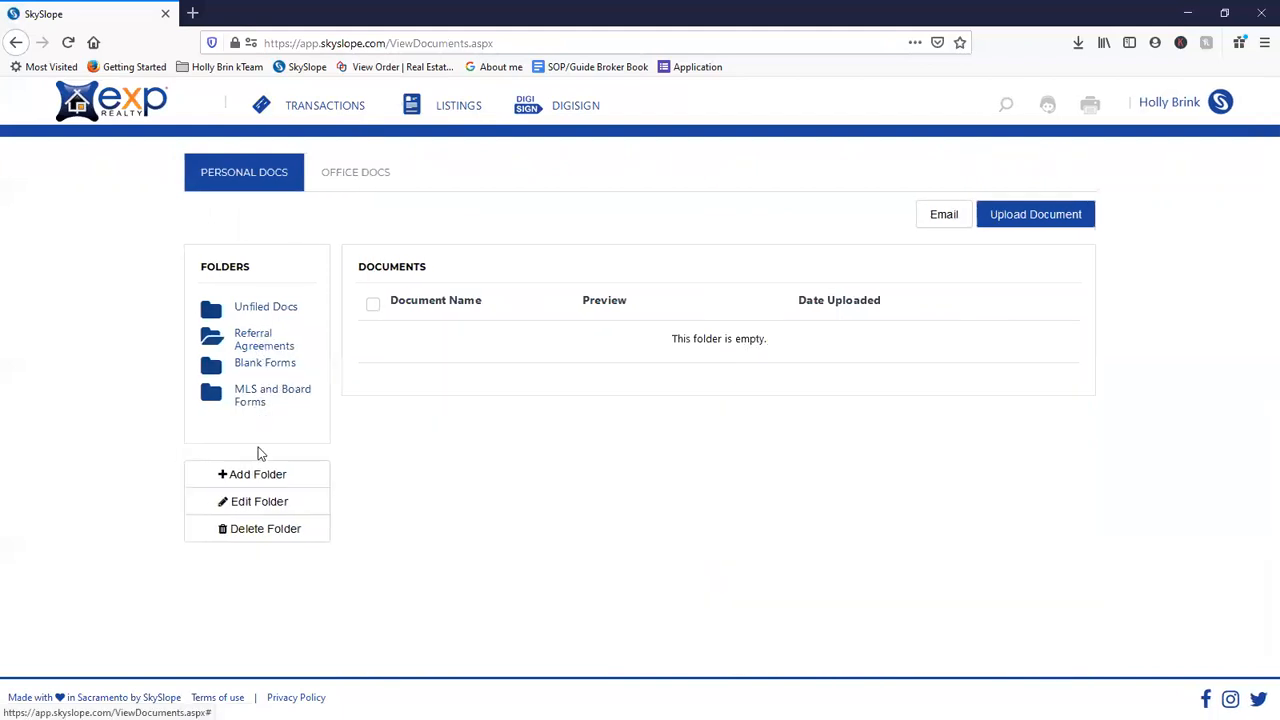
left_click(344, 184)
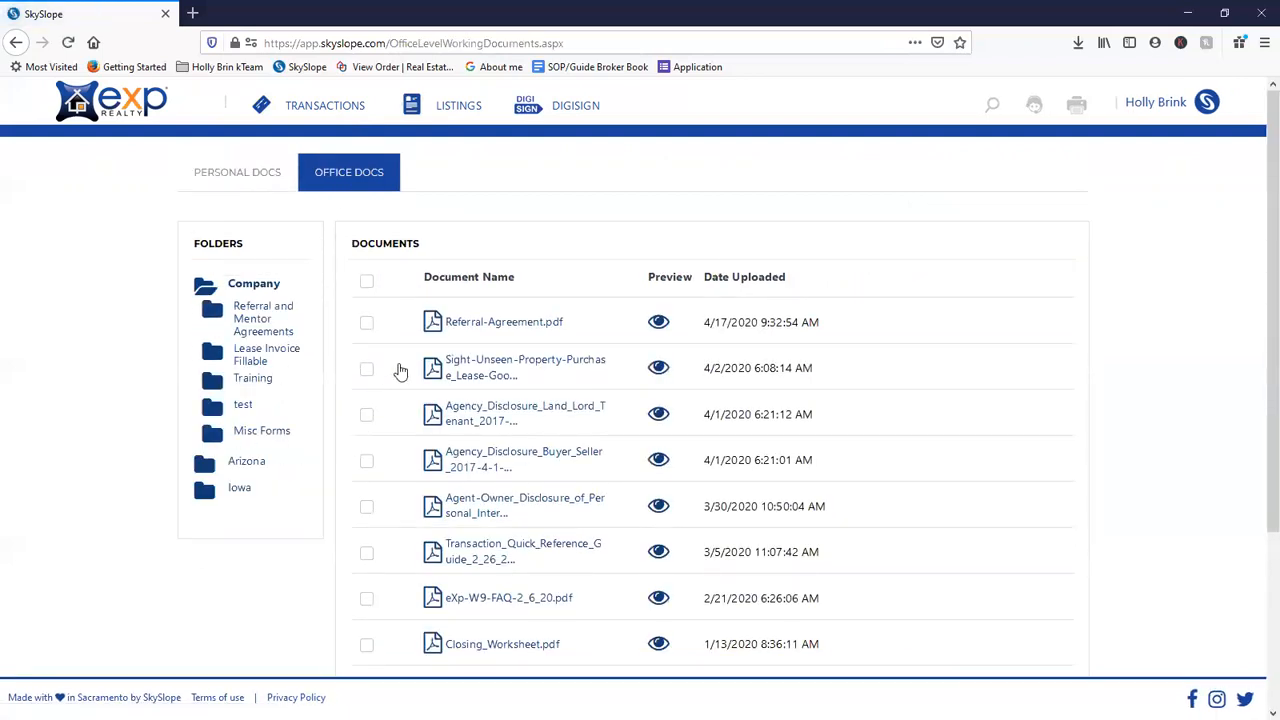
- Browse the Referral and Mentor Agreements and Lease Invoice Fillable folders, then the Iowa and Arizona folders
scroll(395, 380, "down", 3)
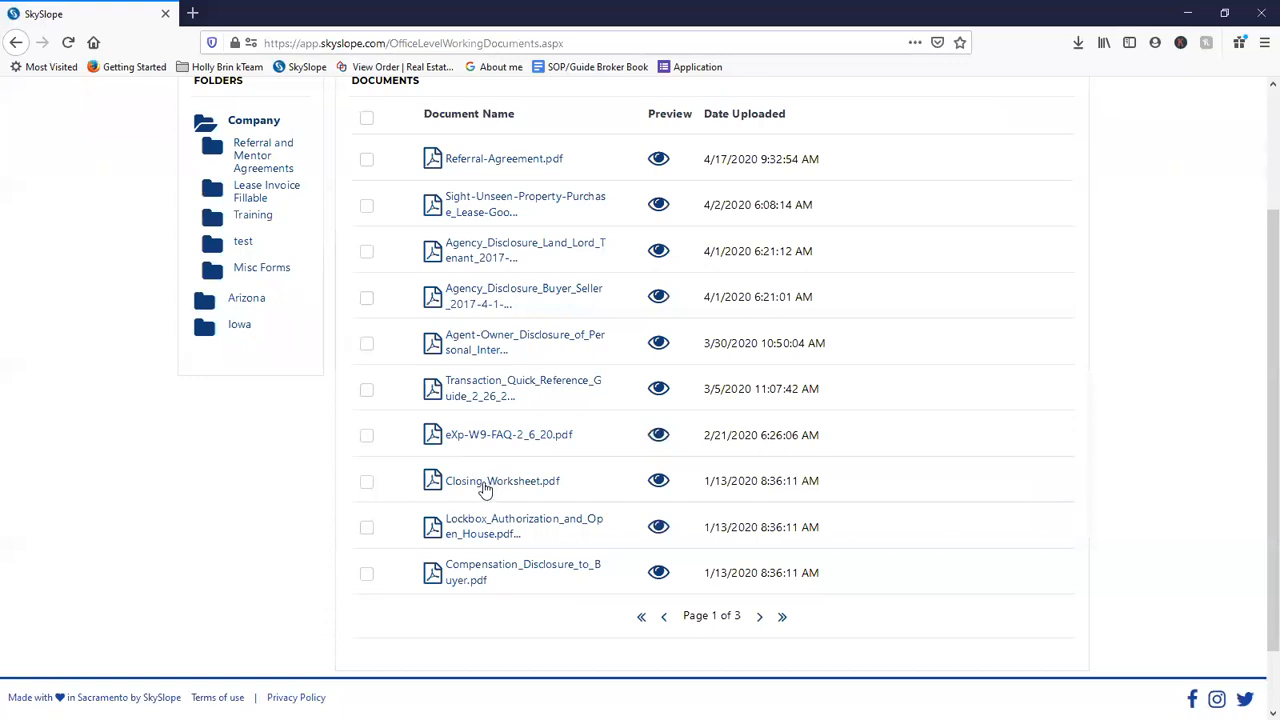
scroll(380, 457, "down", 1)
scroll(393, 258, "up", 4)
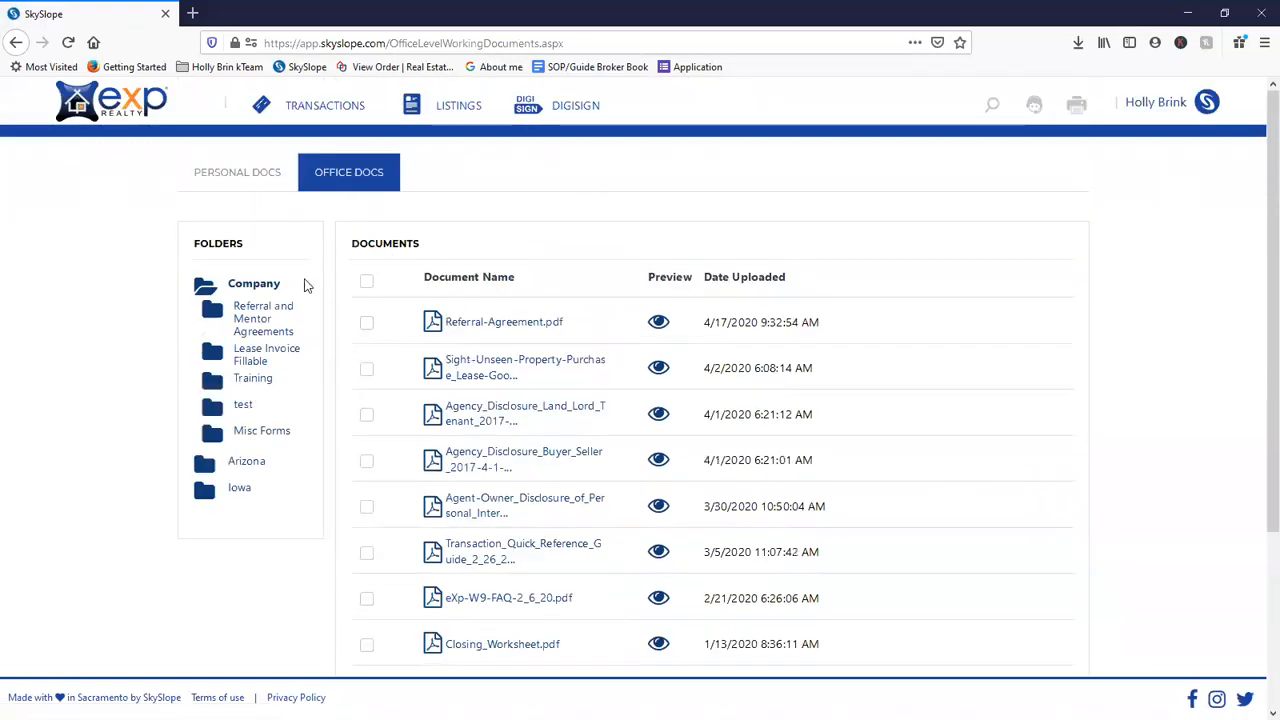
left_click(258, 333)
left_click(256, 358)
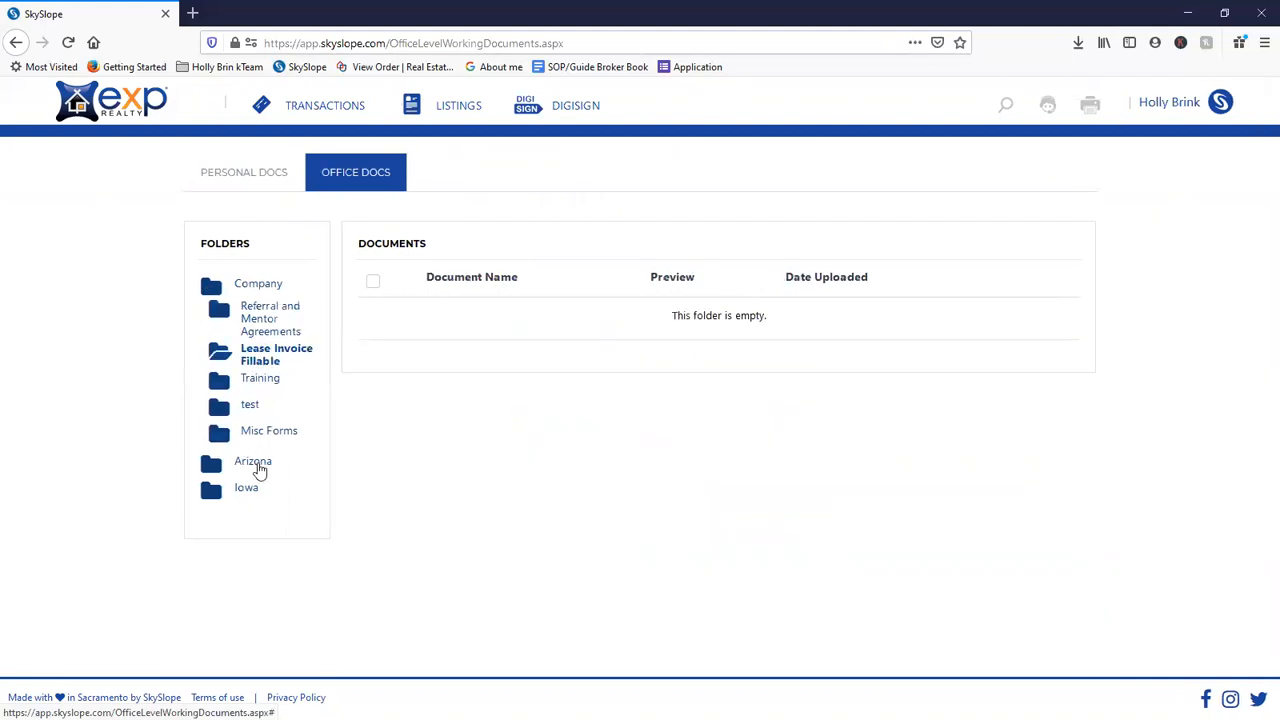
left_click(240, 492)
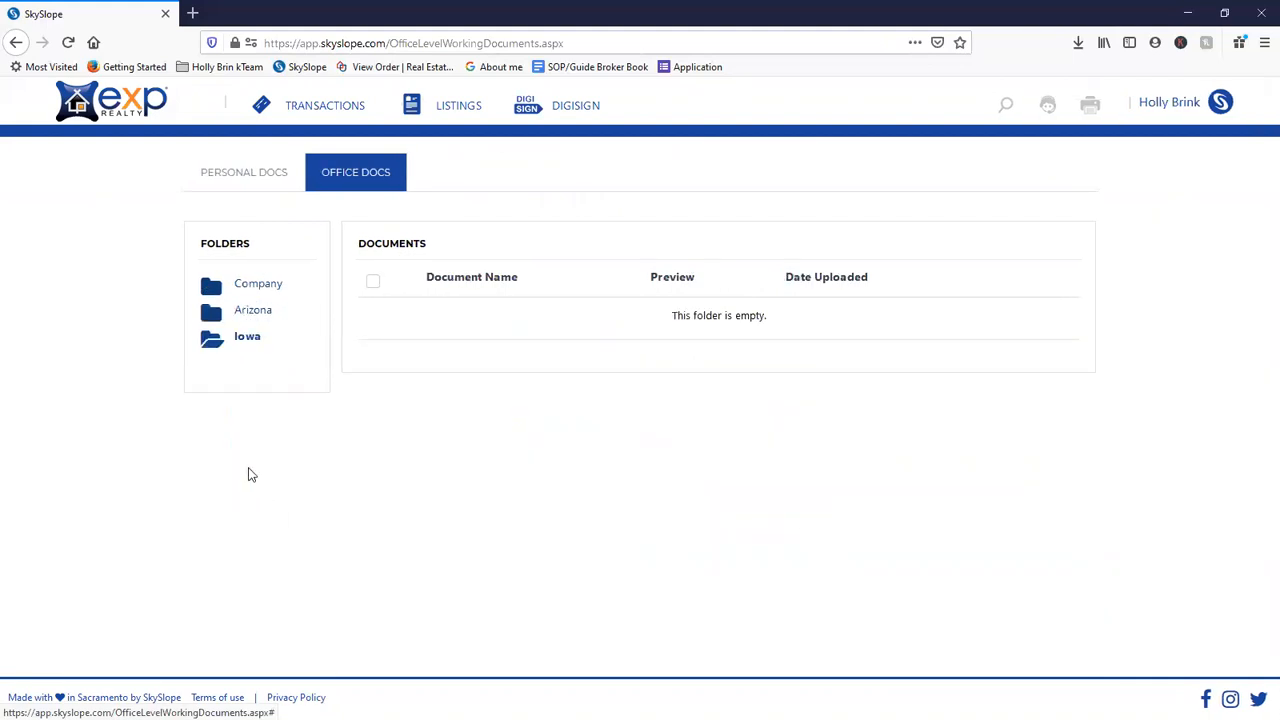
left_click(248, 311)
scroll(450, 465, "down", 1)
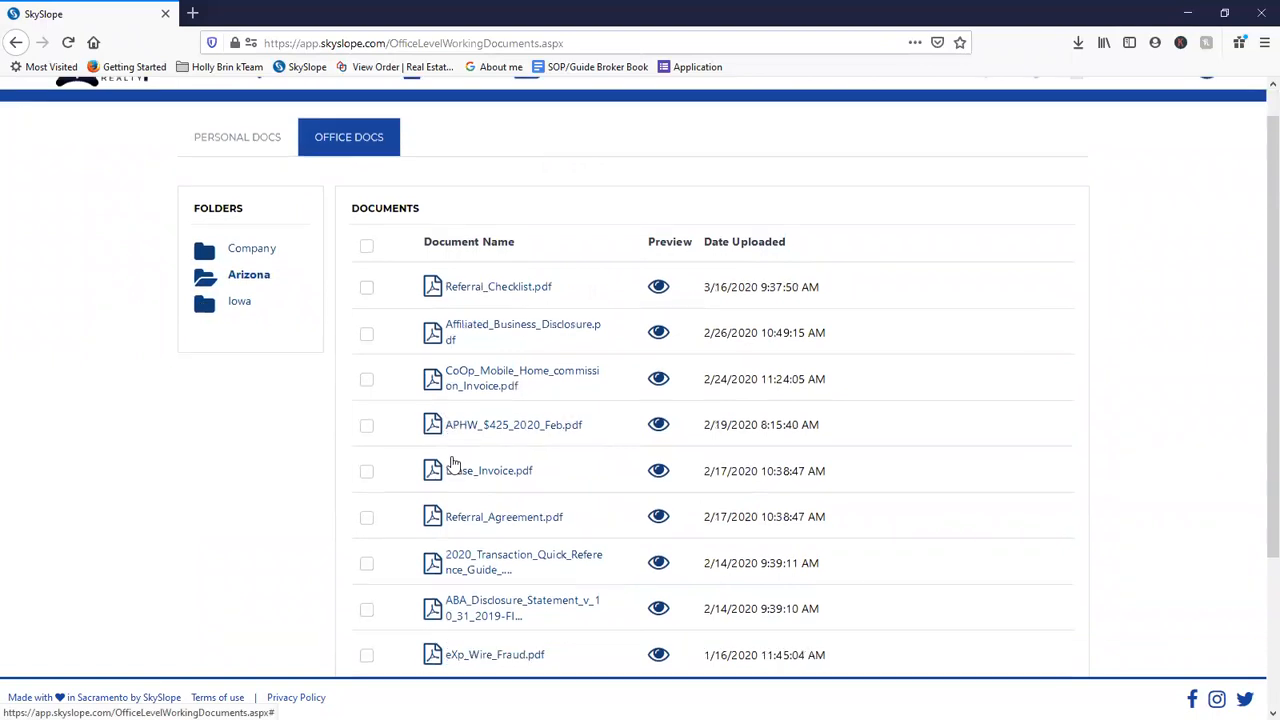
scroll(450, 468, "down", 3)
scroll(346, 400, "up", 5)
- Look through Iowa's Listing Documents, Purchase Documents, Reference and Other subfolders
left_click(238, 342)
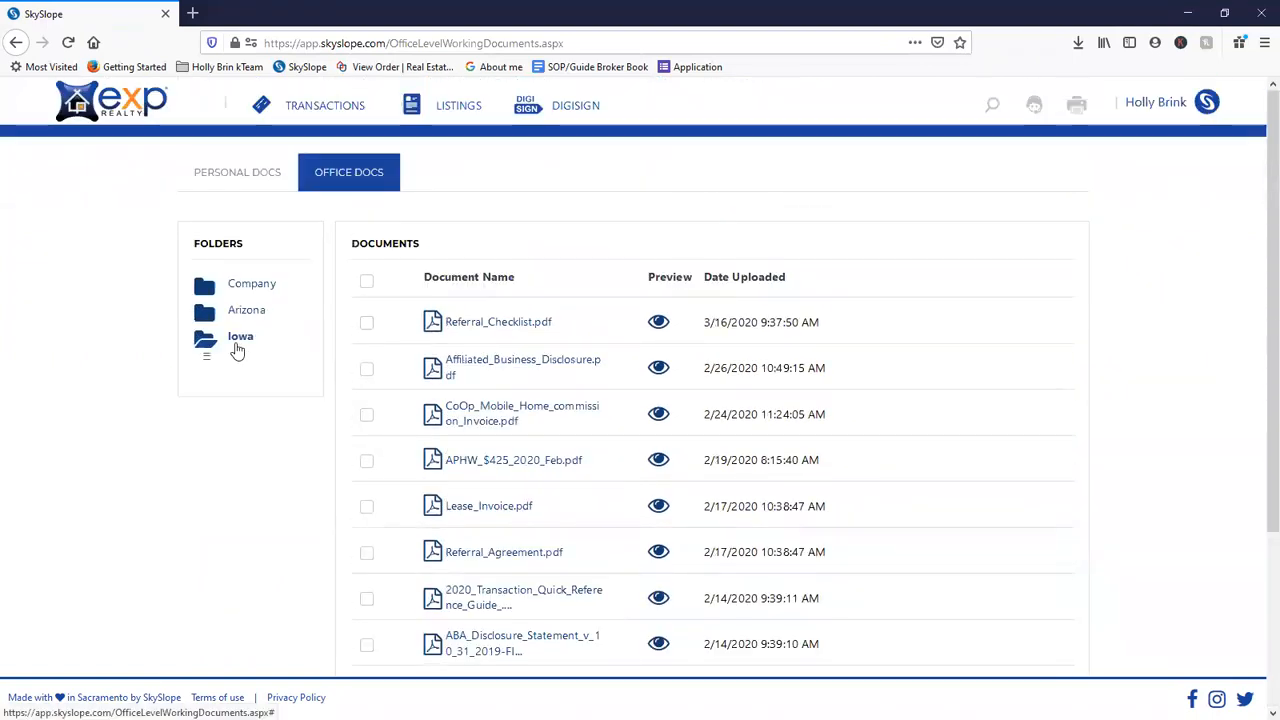
left_click(250, 368)
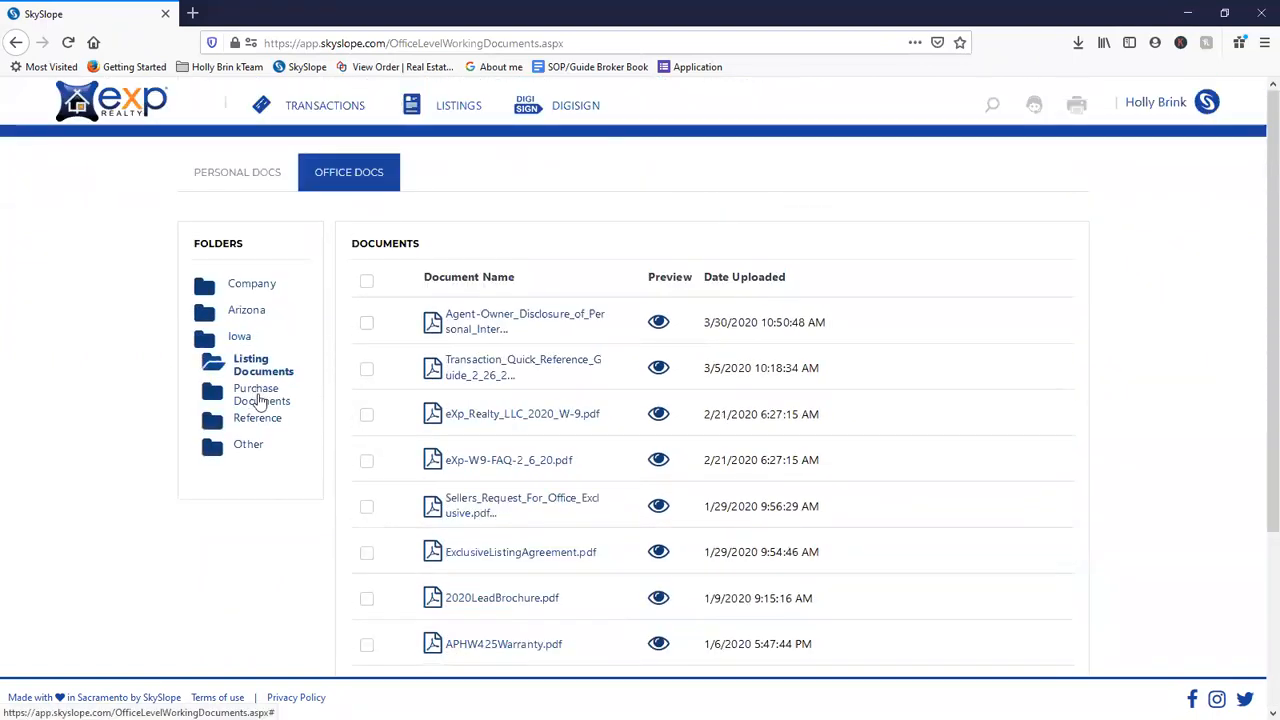
left_click(258, 398)
left_click(256, 420)
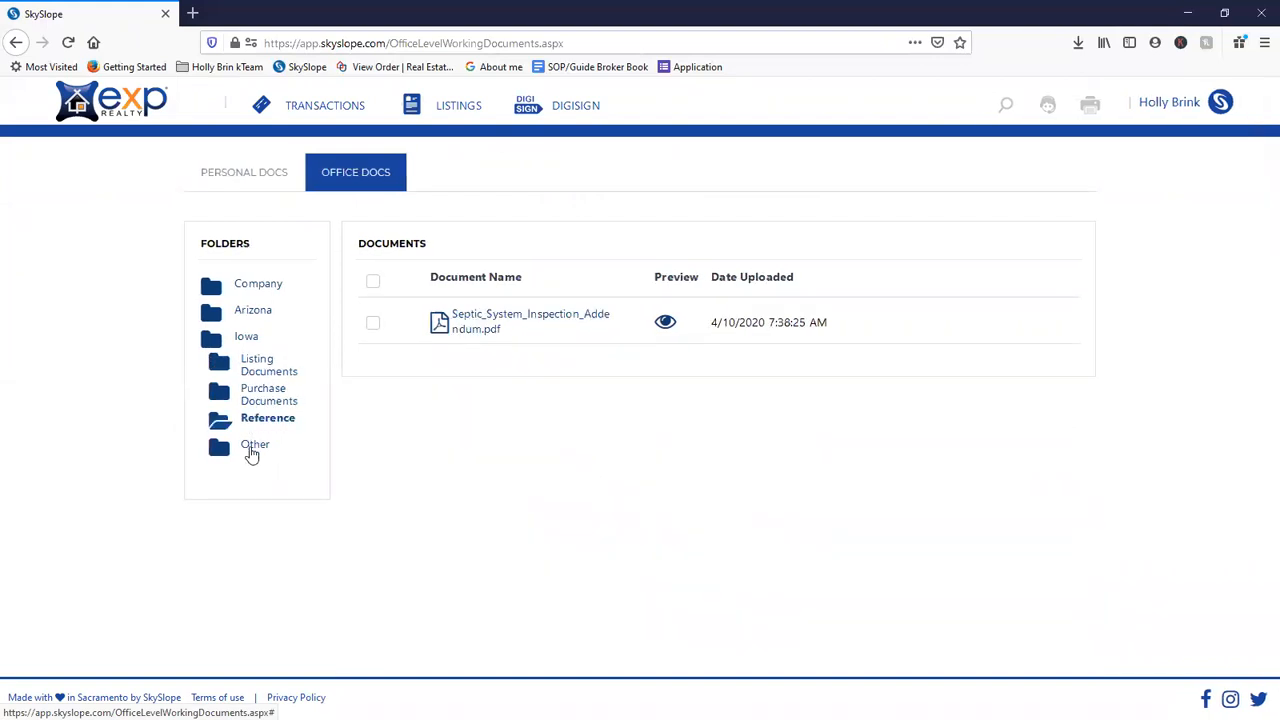
left_click(252, 450)
left_click(245, 338)
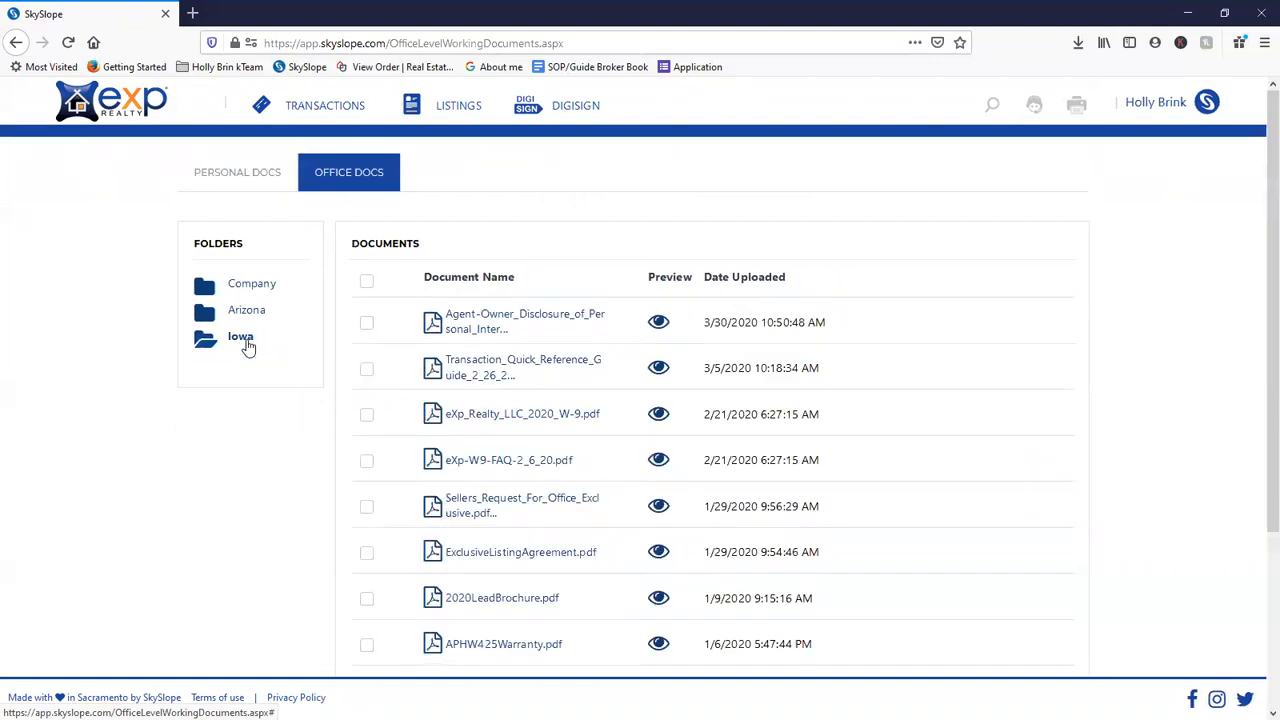
left_click(241, 343)
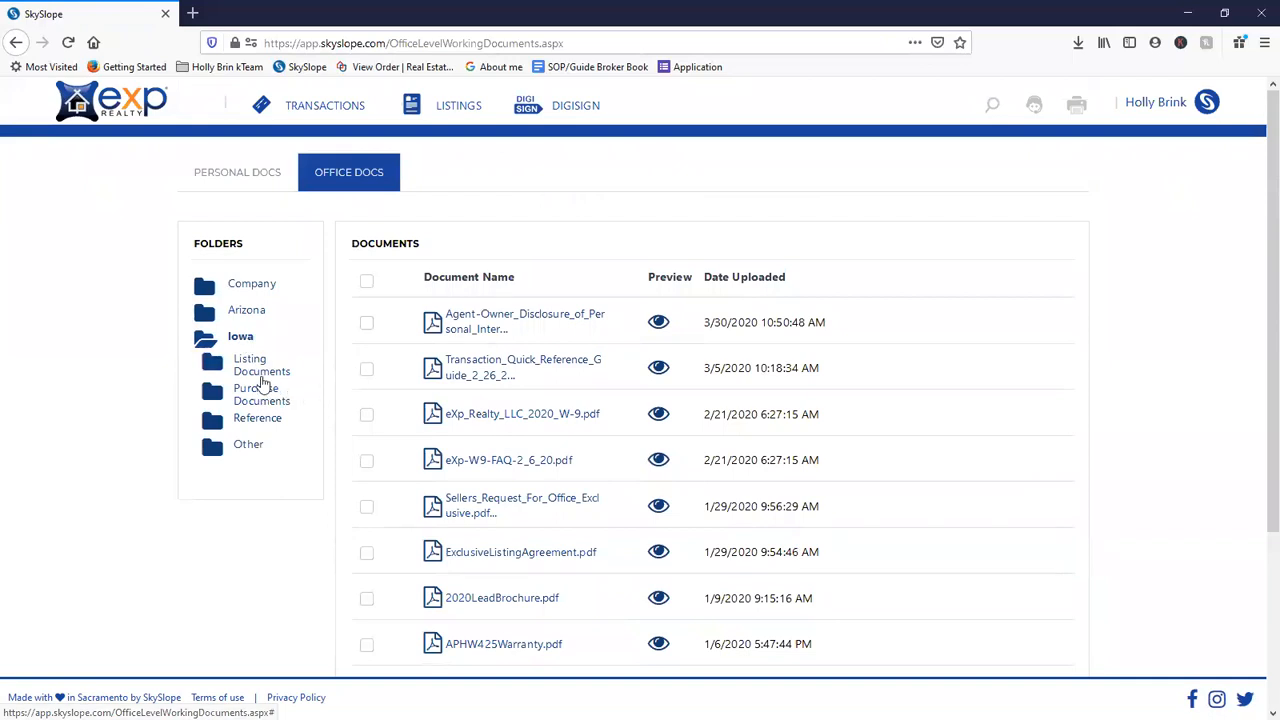
left_click(263, 372)
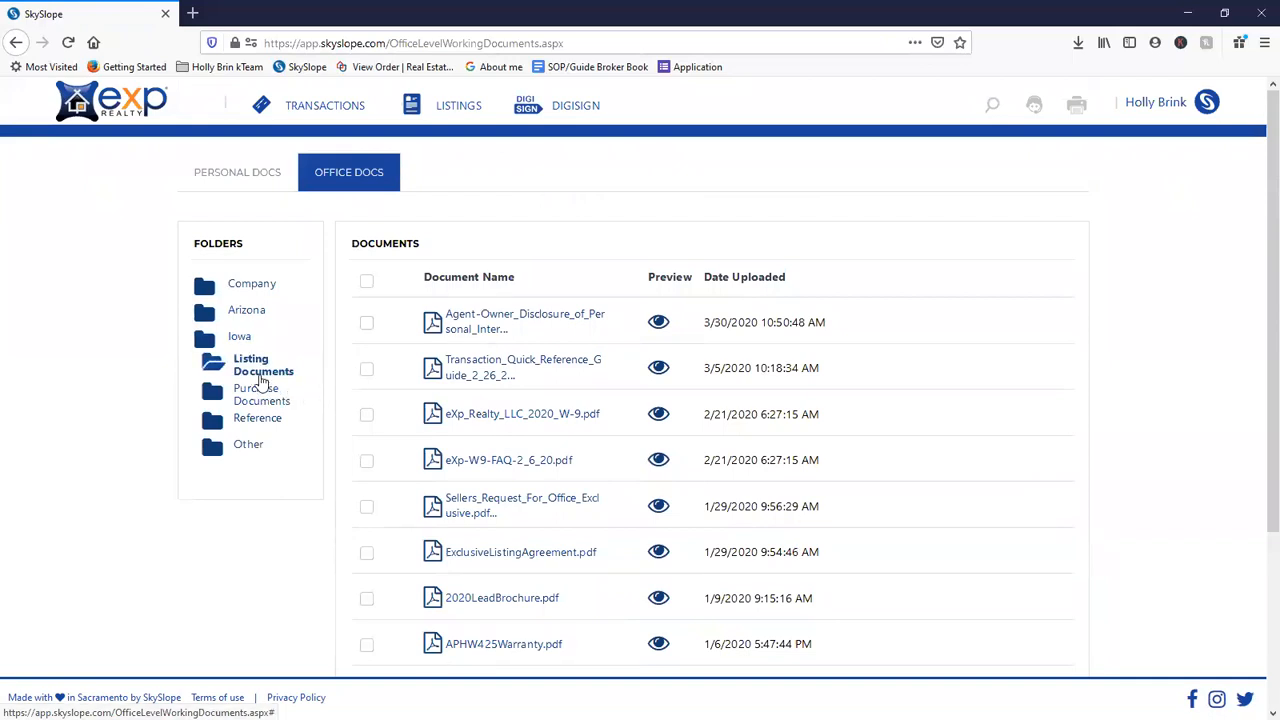
left_click(260, 398)
left_click(264, 420)
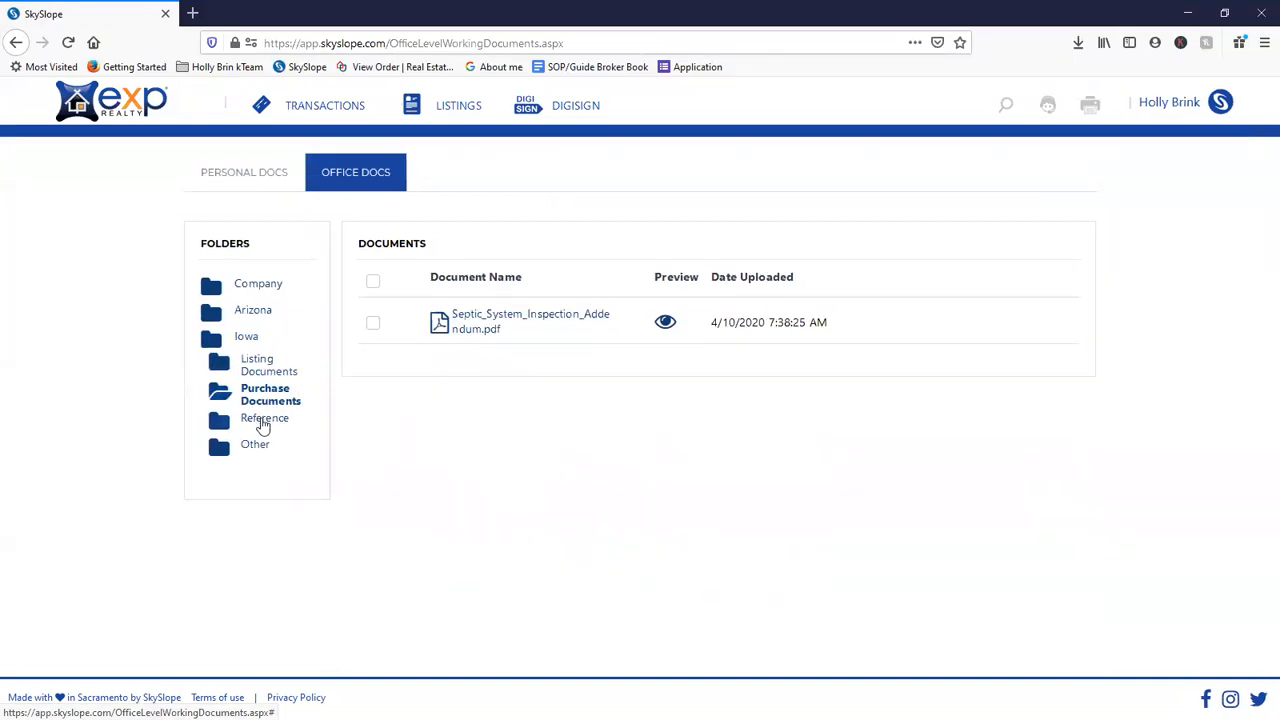
left_click(258, 447)
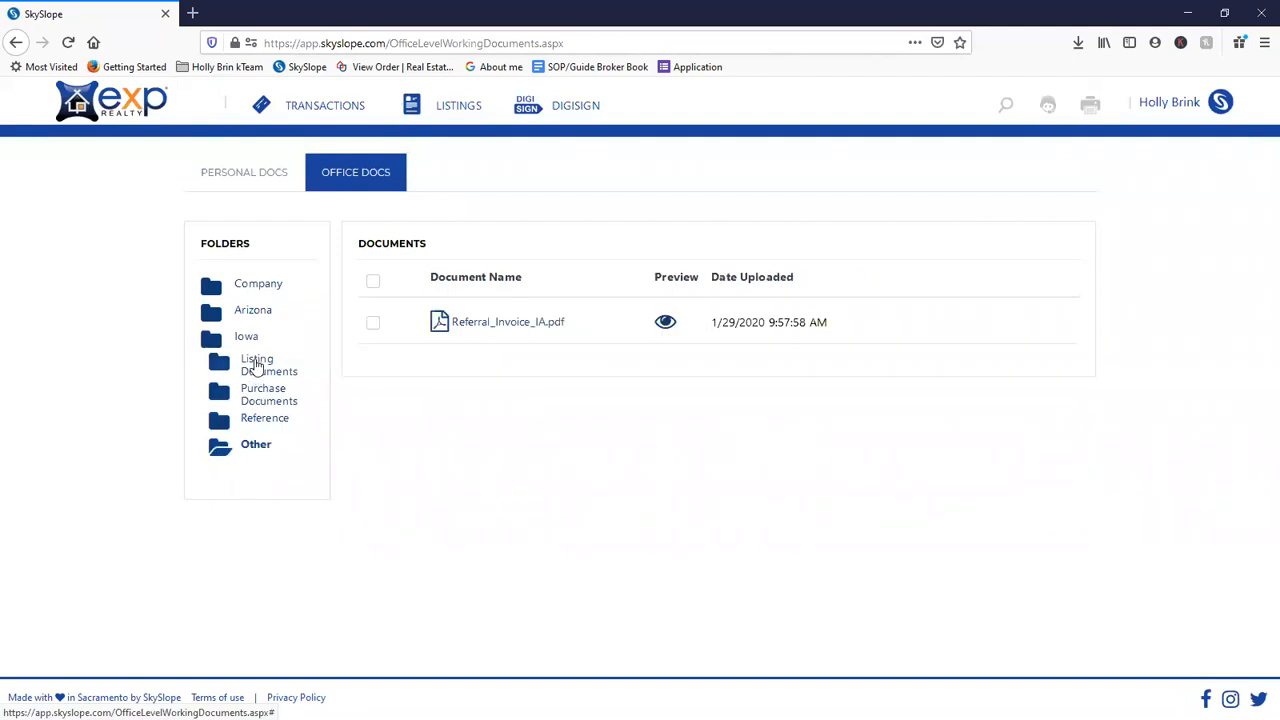
left_click(256, 366)
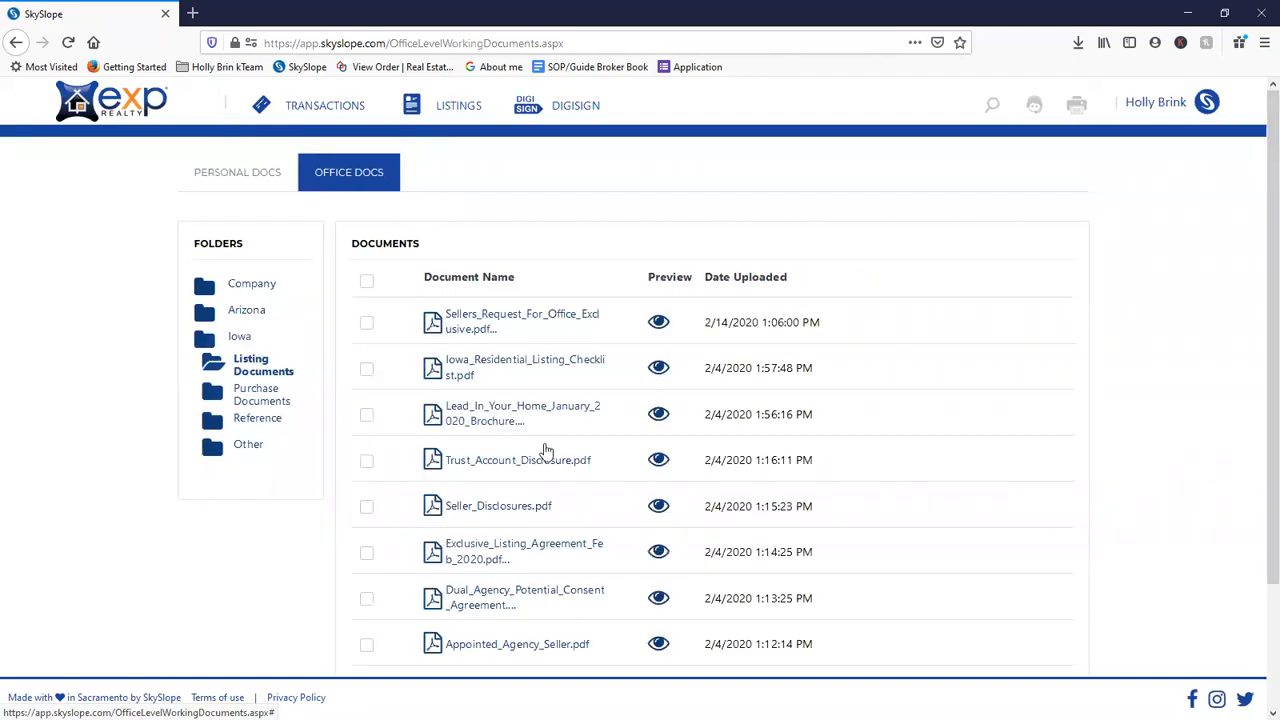
- Return to Iowa's full document list and go to page 2 of 3
scroll(540, 460, "down", 3)
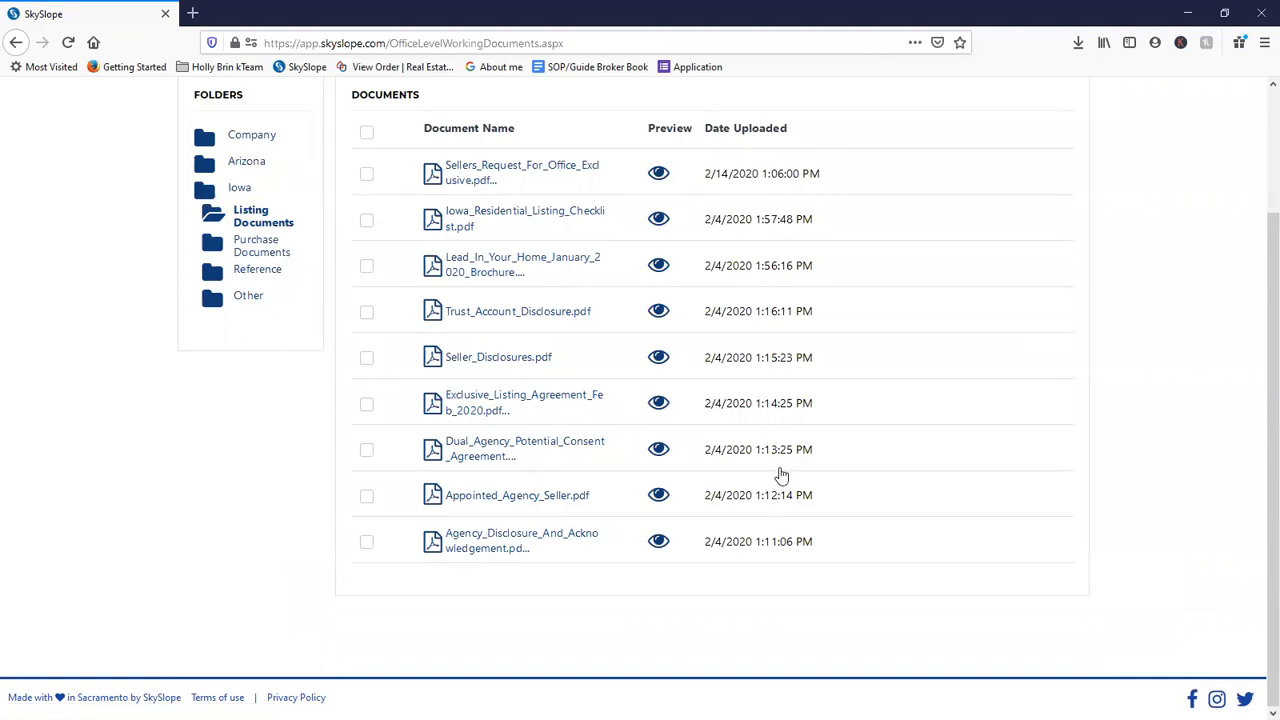
scroll(517, 326, "up", 2)
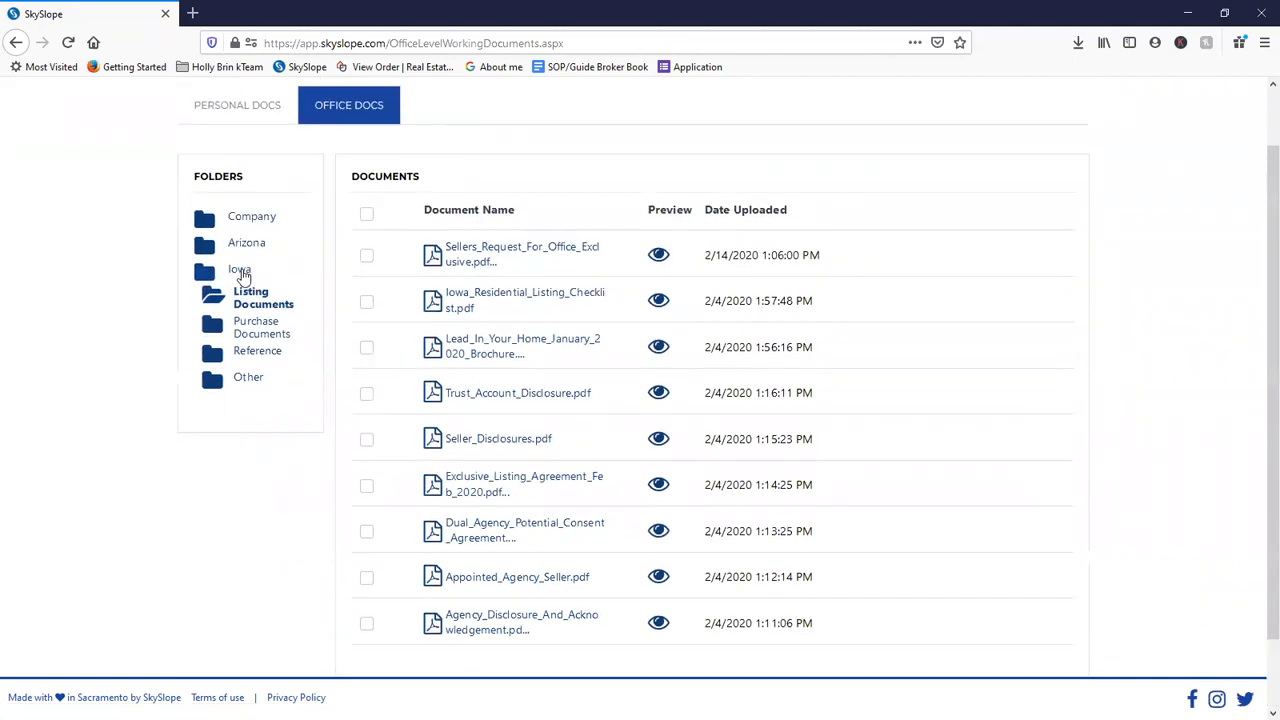
left_click(241, 274)
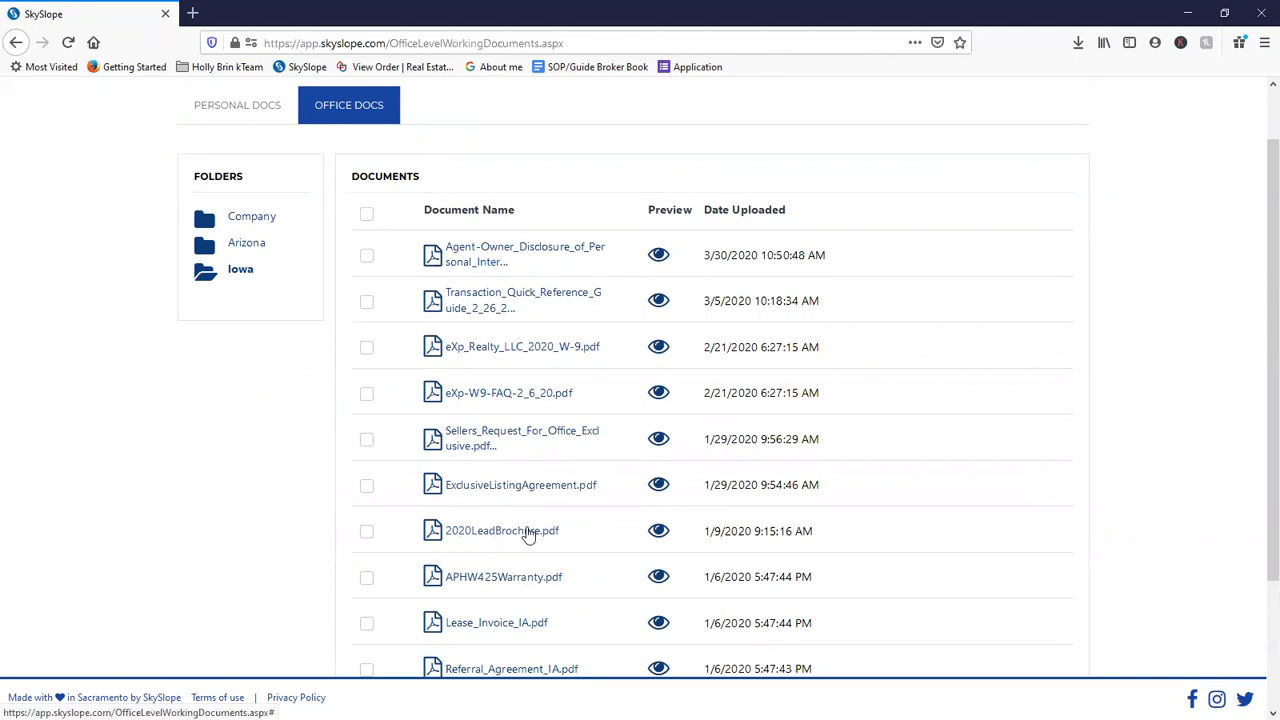
scroll(490, 545, "down", 2)
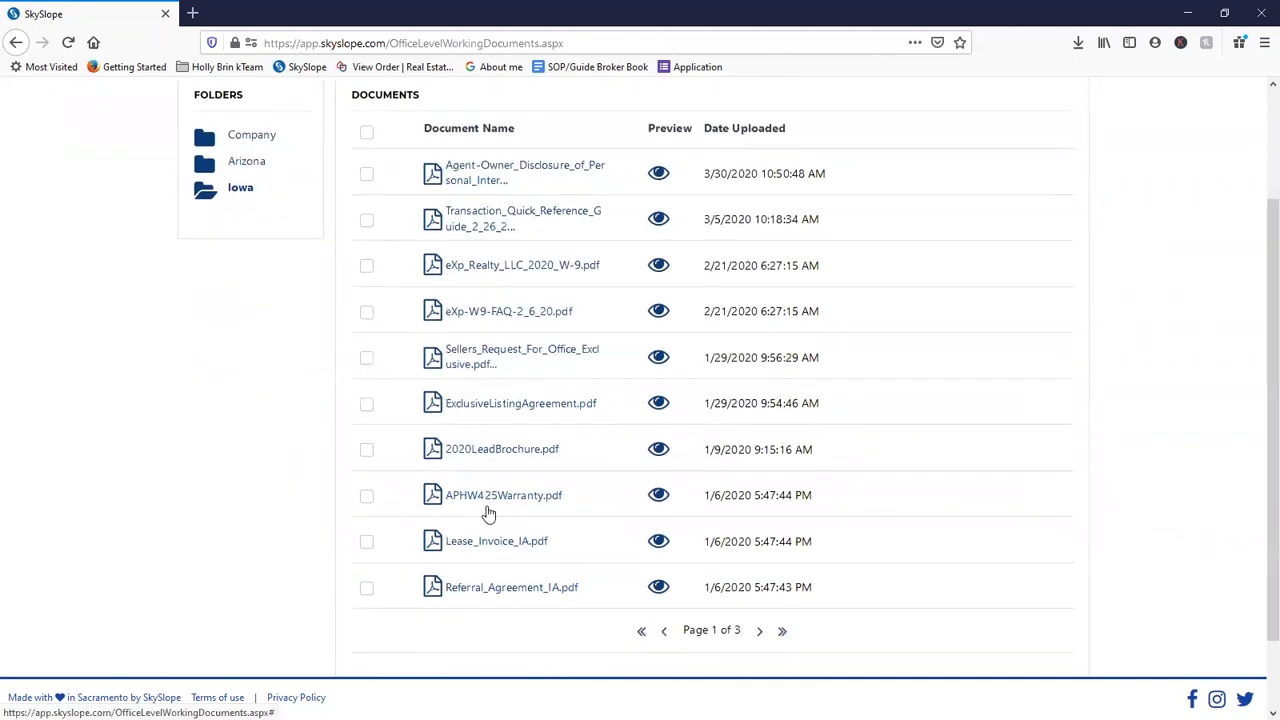
scroll(505, 550, "down", 2)
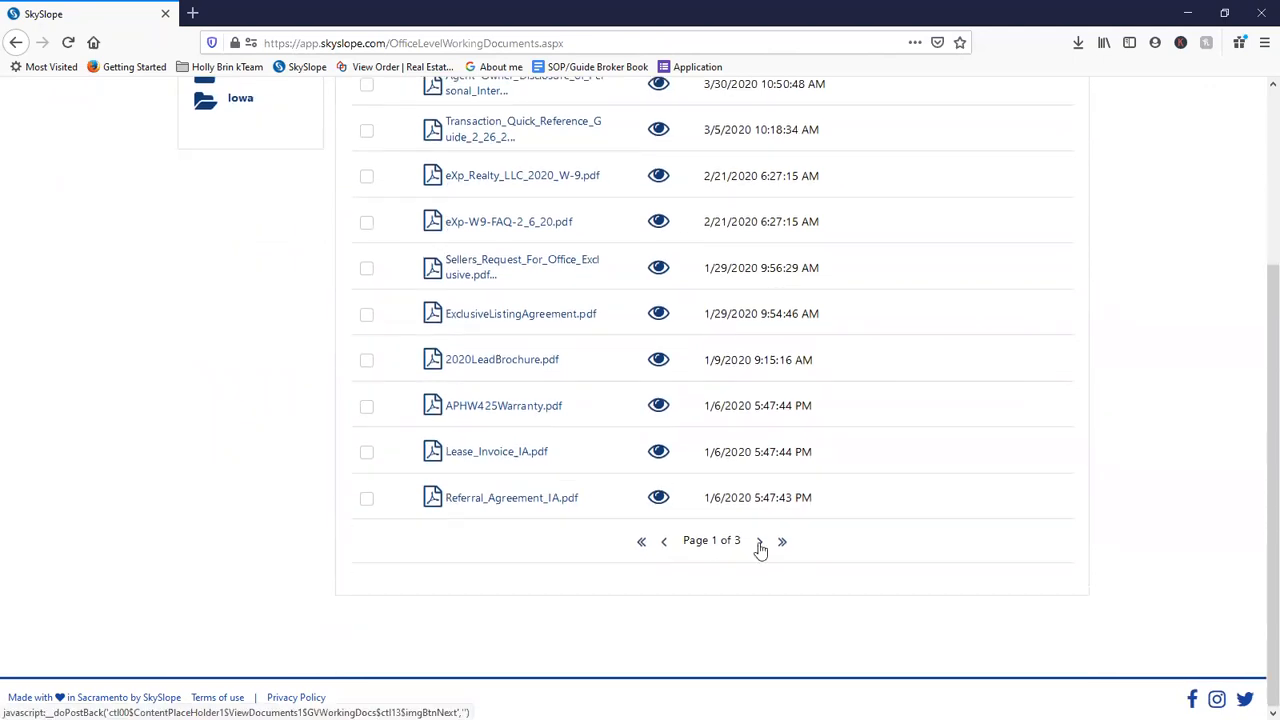
left_click(759, 541)
scroll(731, 534, "up", 5)
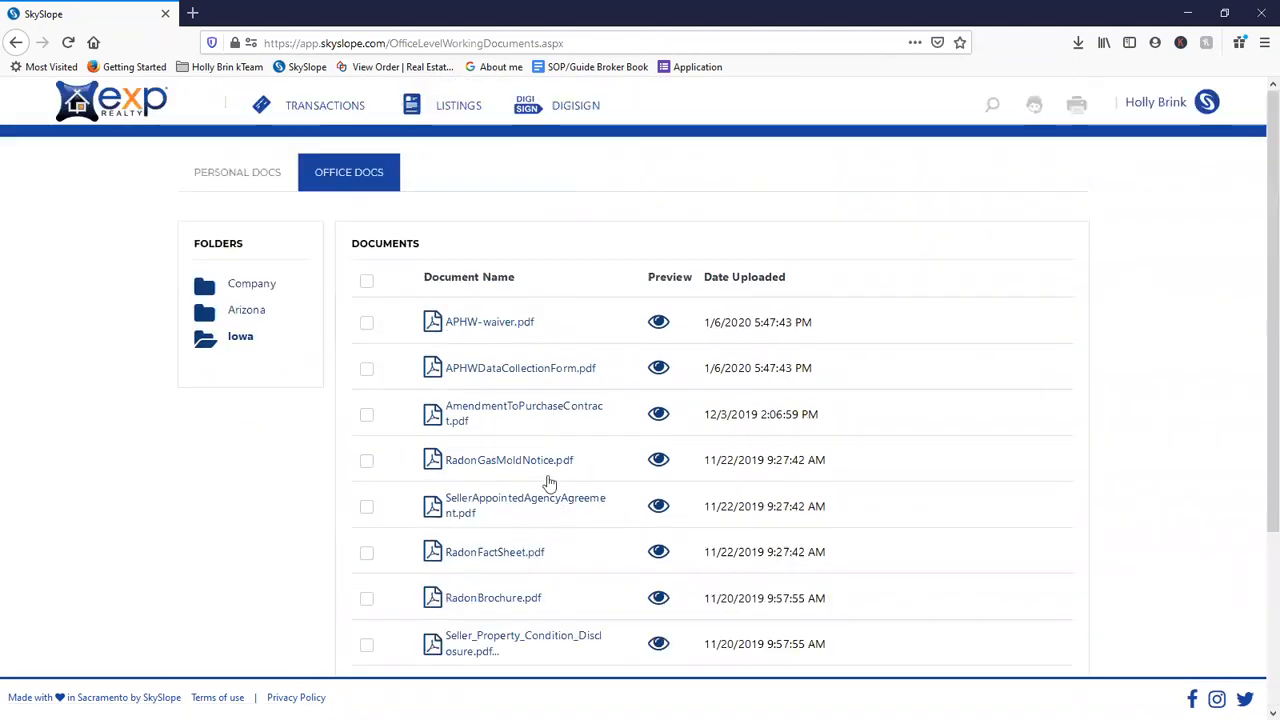
scroll(556, 466, "down", 2)
scroll(600, 480, "down", 2)
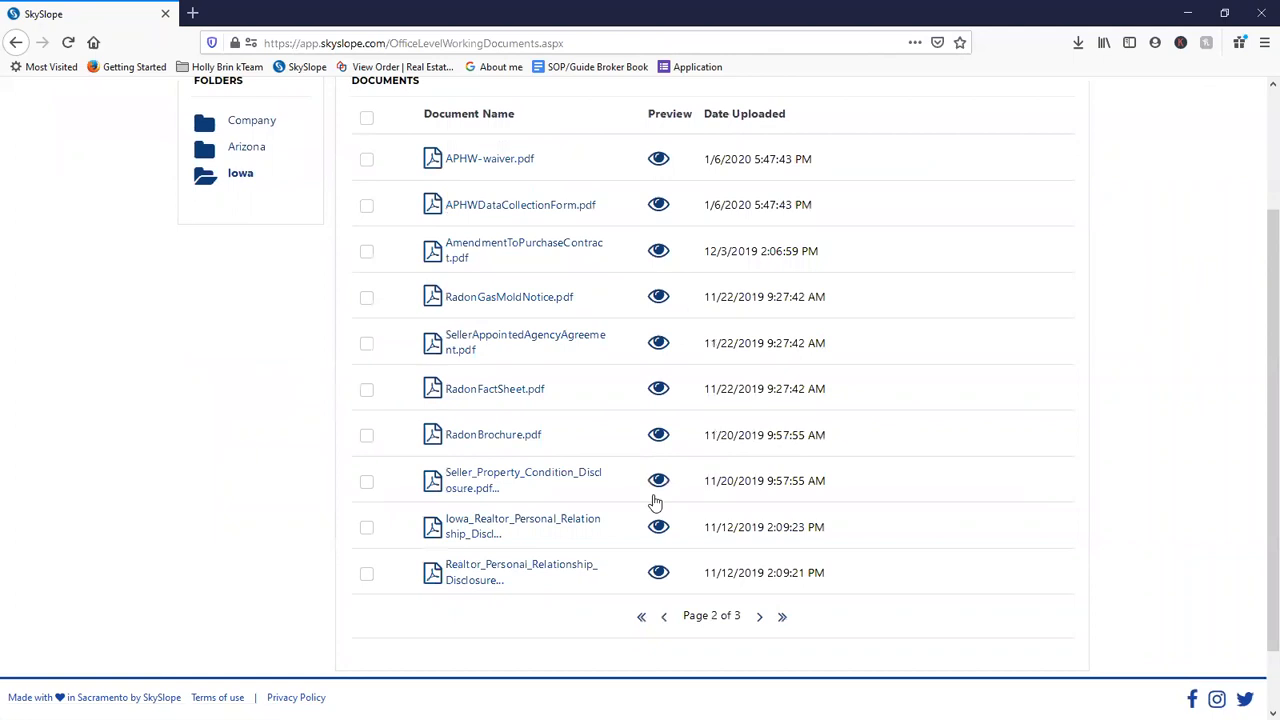
scroll(700, 512, "down", 2)
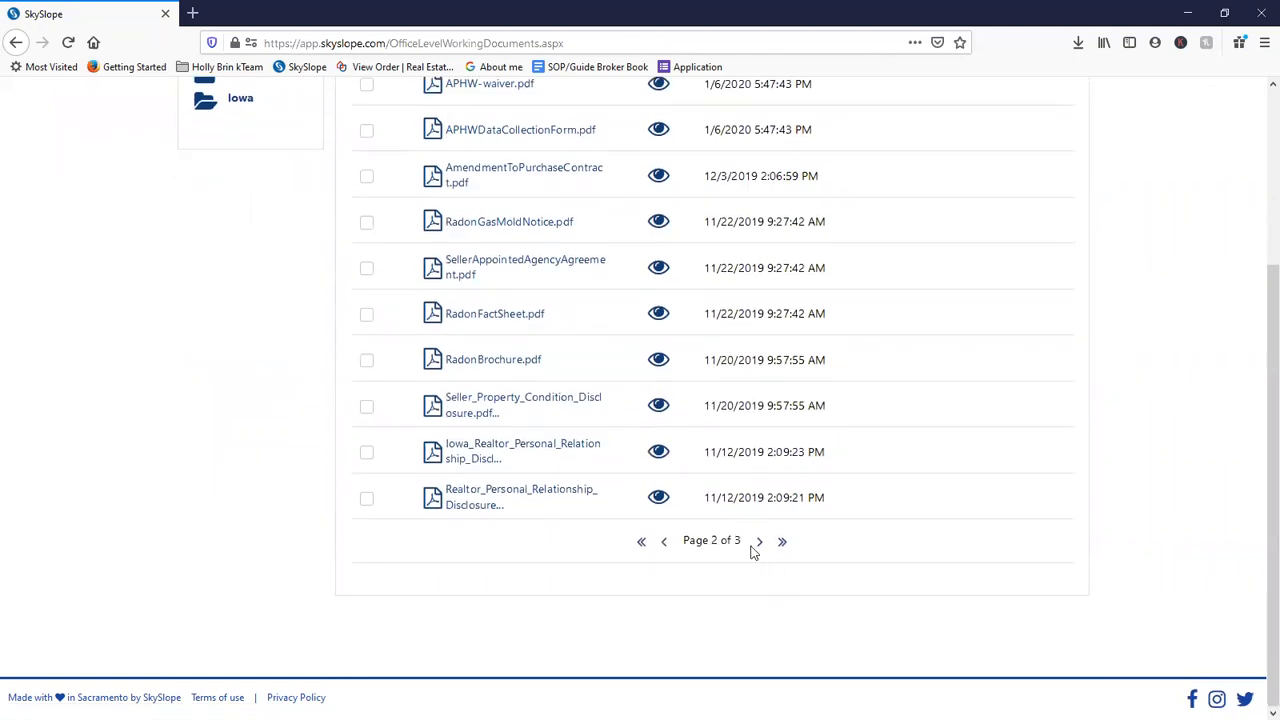
- Check RadonFactSheet.pdf in the office documents and assign it to a pending transaction
left_click(367, 316)
scroll(540, 345, "up", 3)
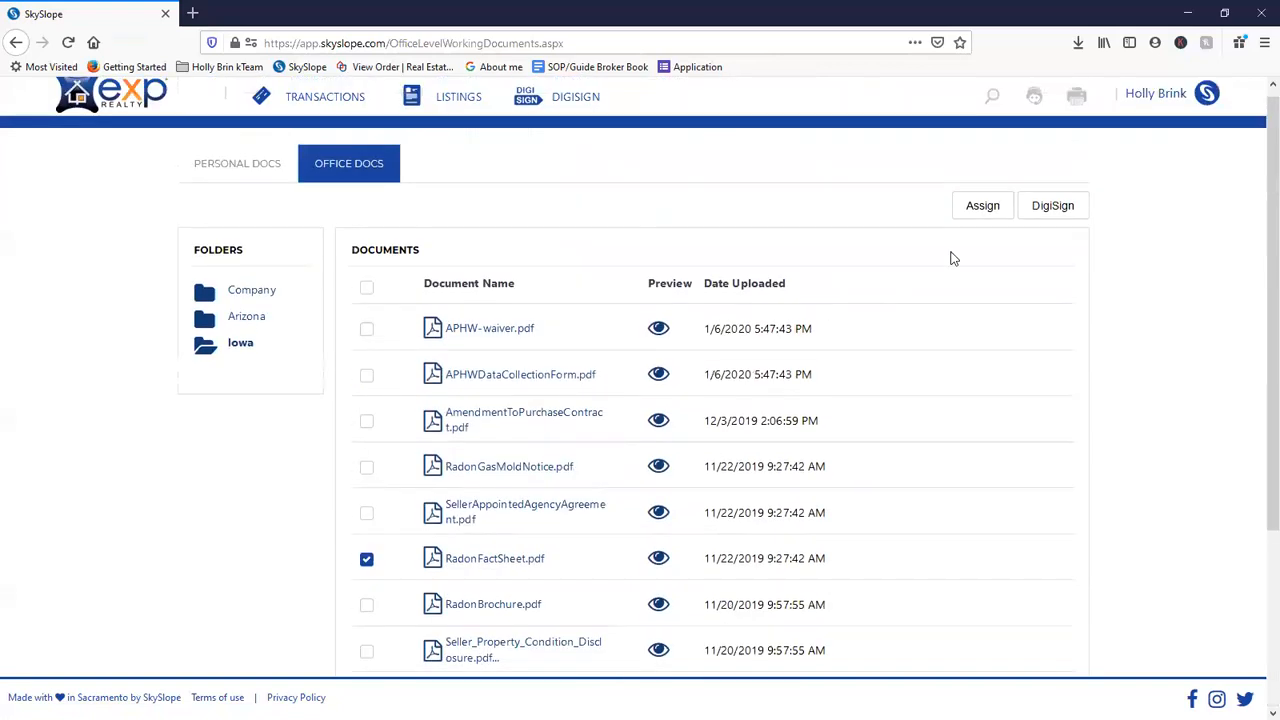
left_click(992, 210)
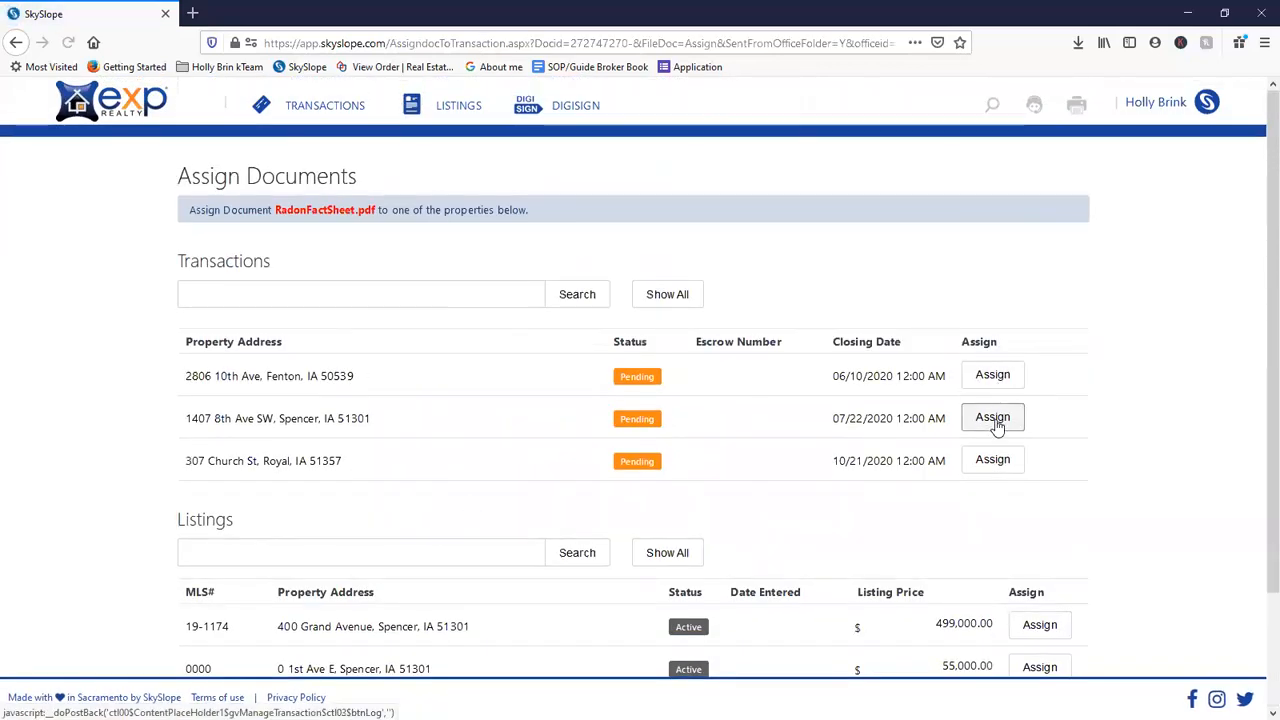
left_click(998, 461)
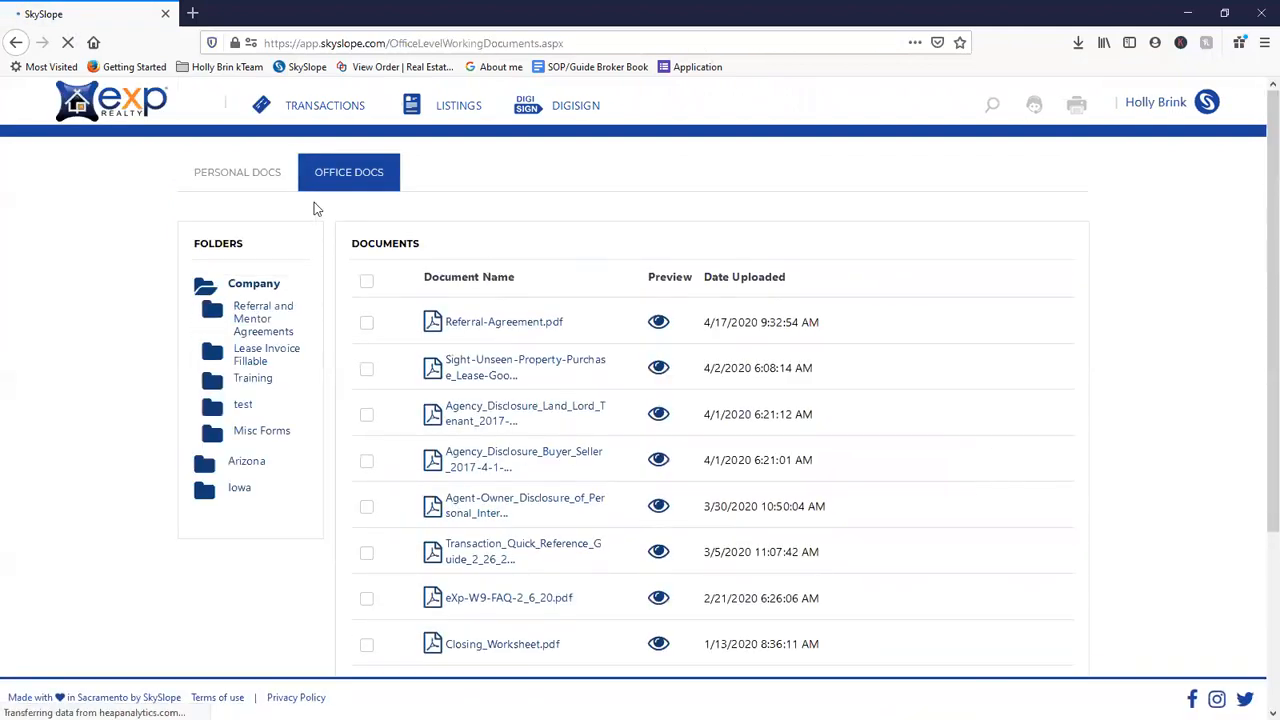
left_click(165, 112)
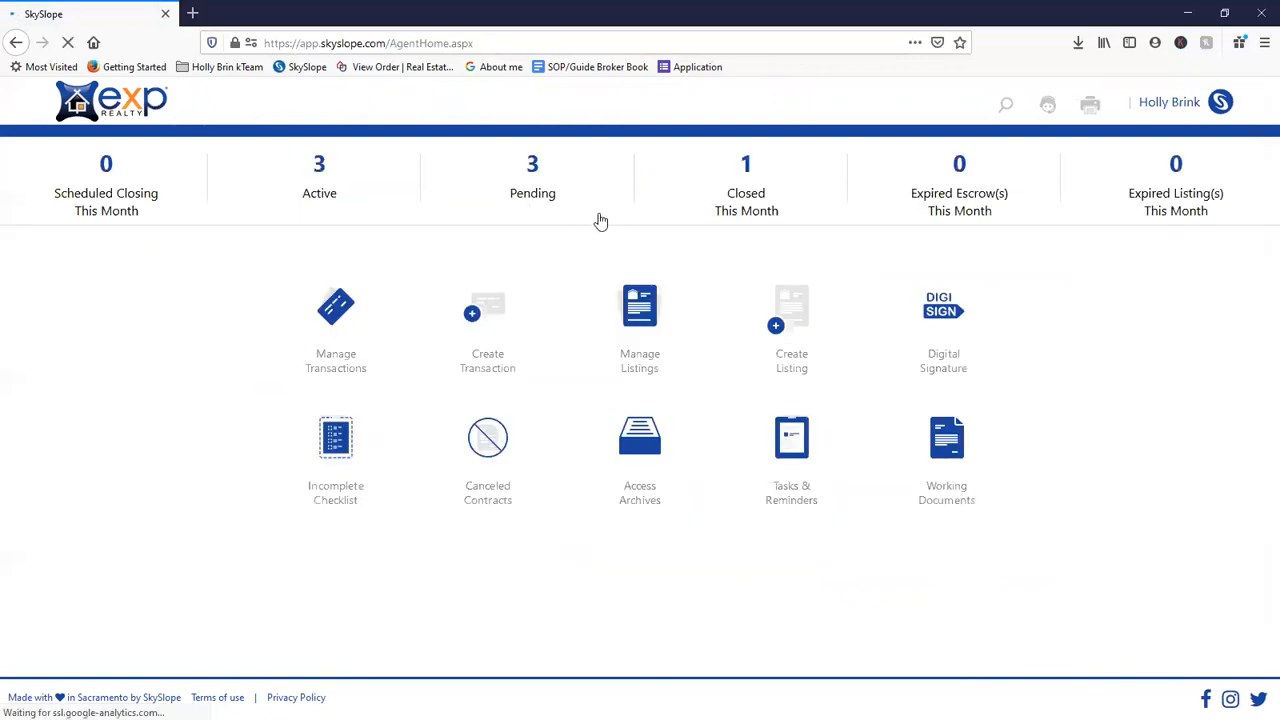
left_click(533, 185)
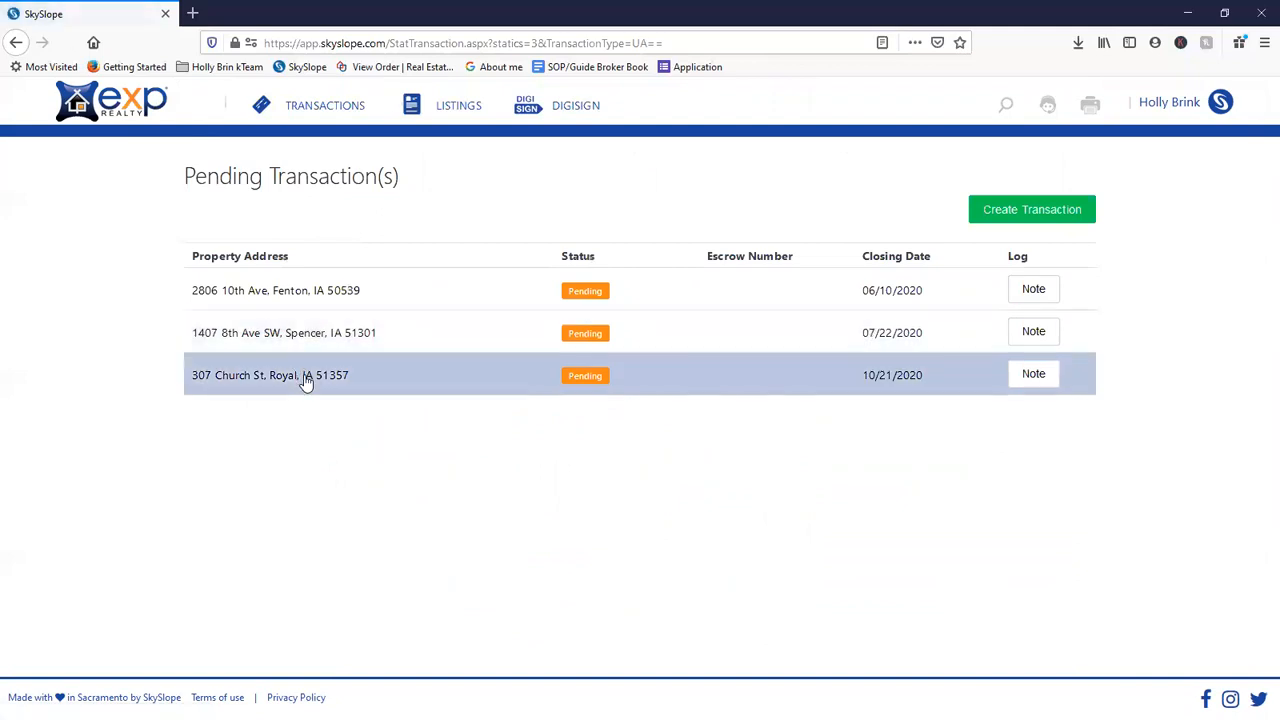
left_click(306, 381)
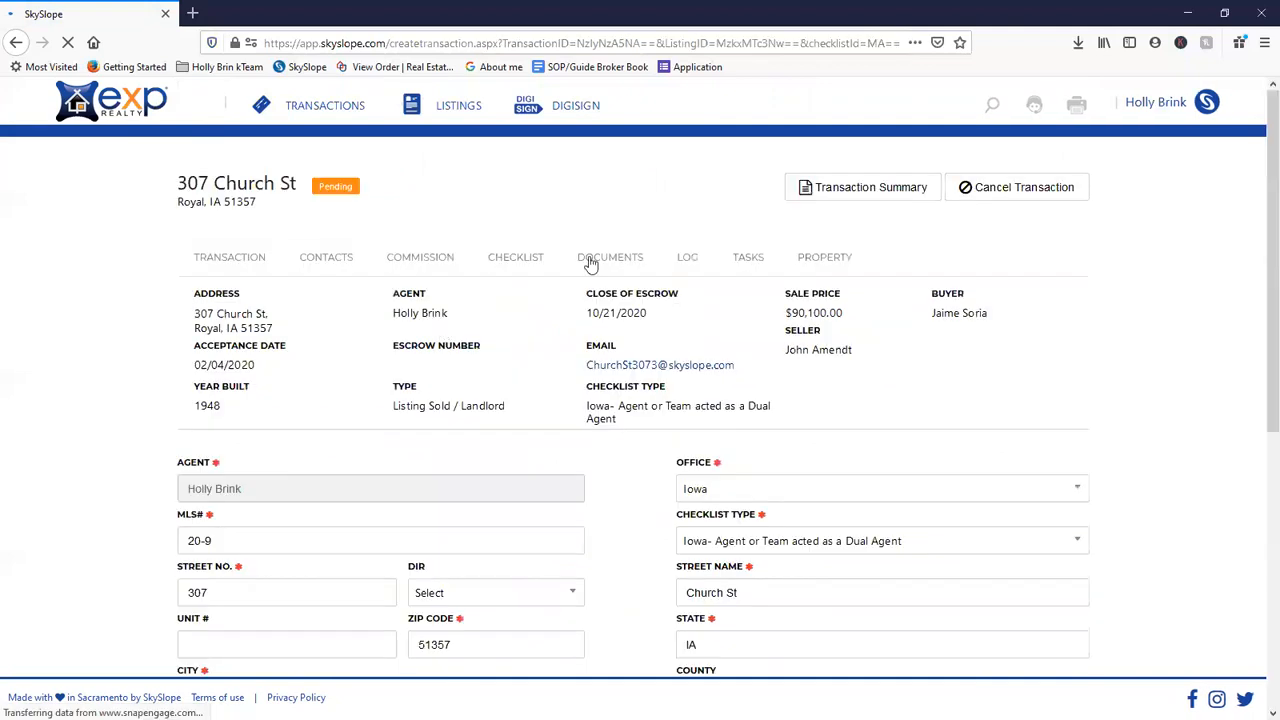
left_click(595, 262)
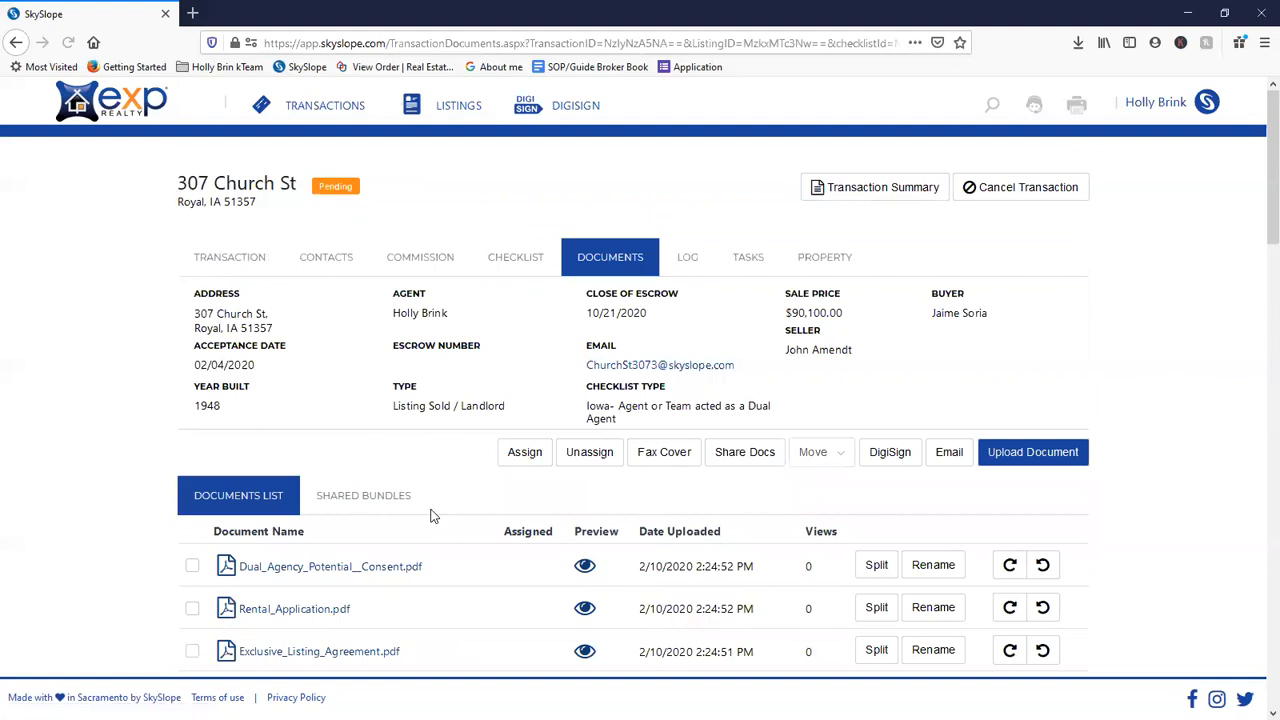
- Tick RadonFactSheet.pdf near the bottom of the transaction's documents list
scroll(471, 491, "down", 3)
scroll(471, 503, "down", 10)
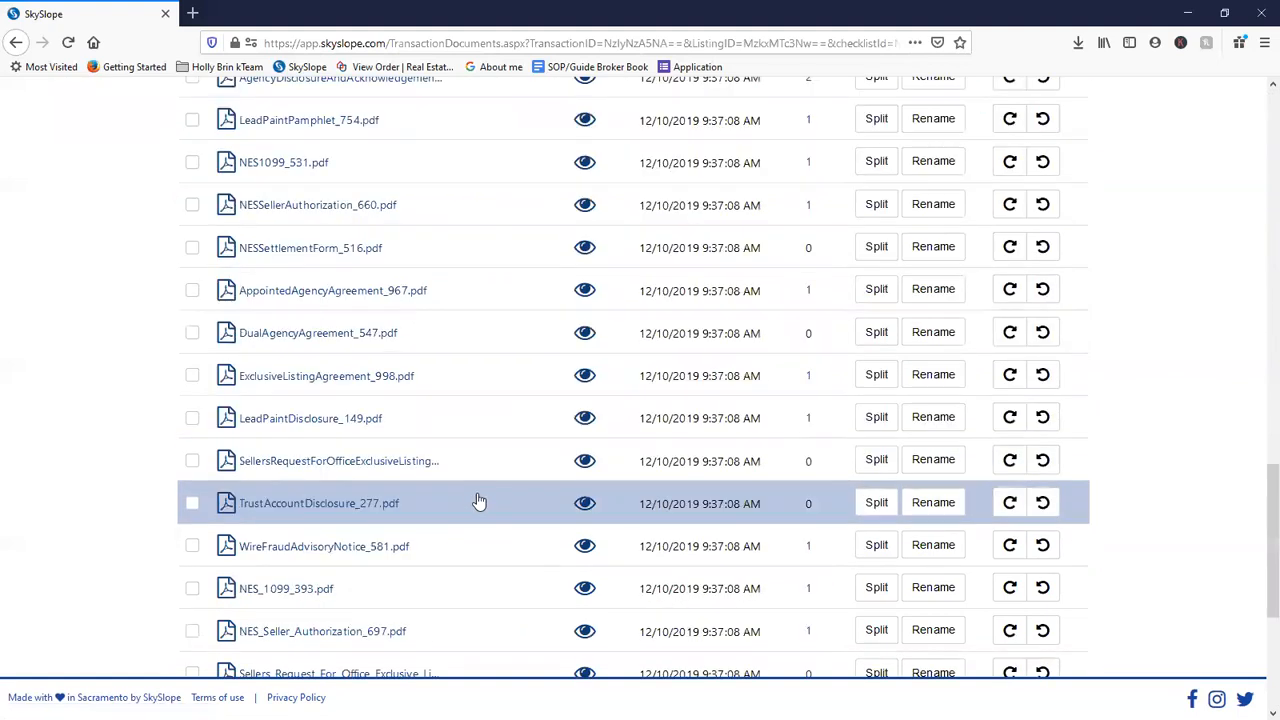
scroll(481, 496, "up", 2)
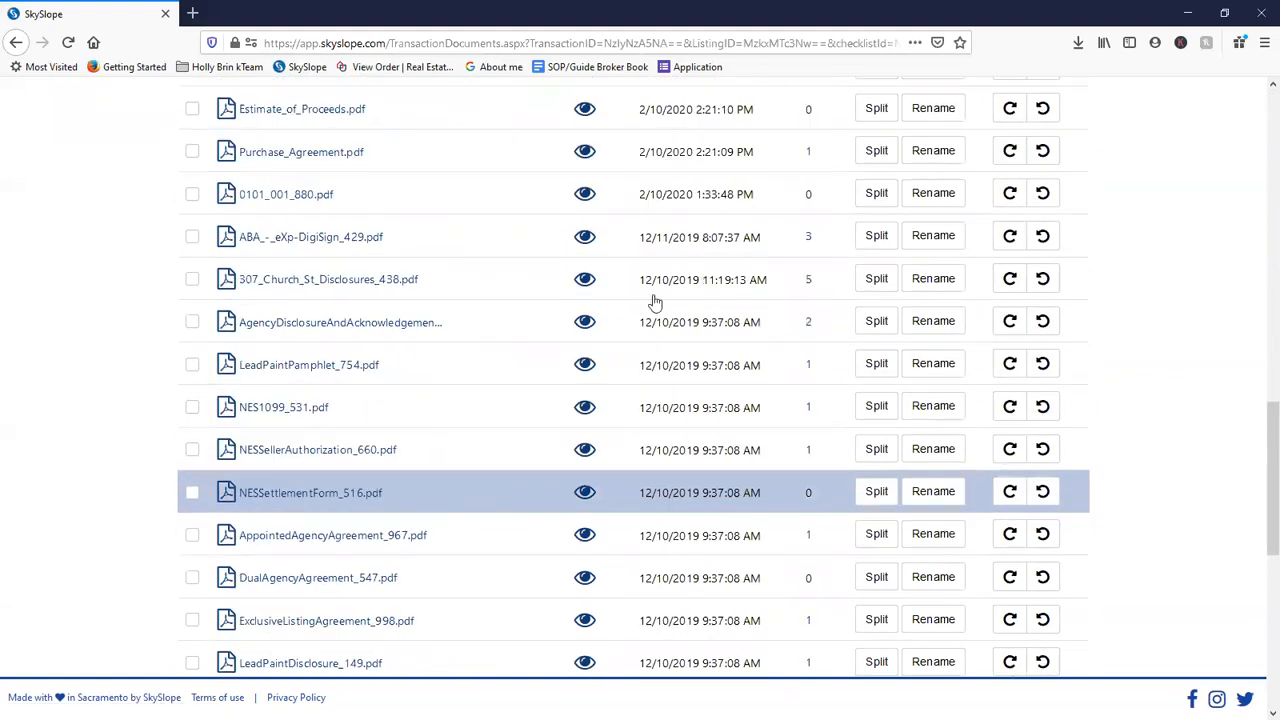
scroll(477, 387, "up", 1)
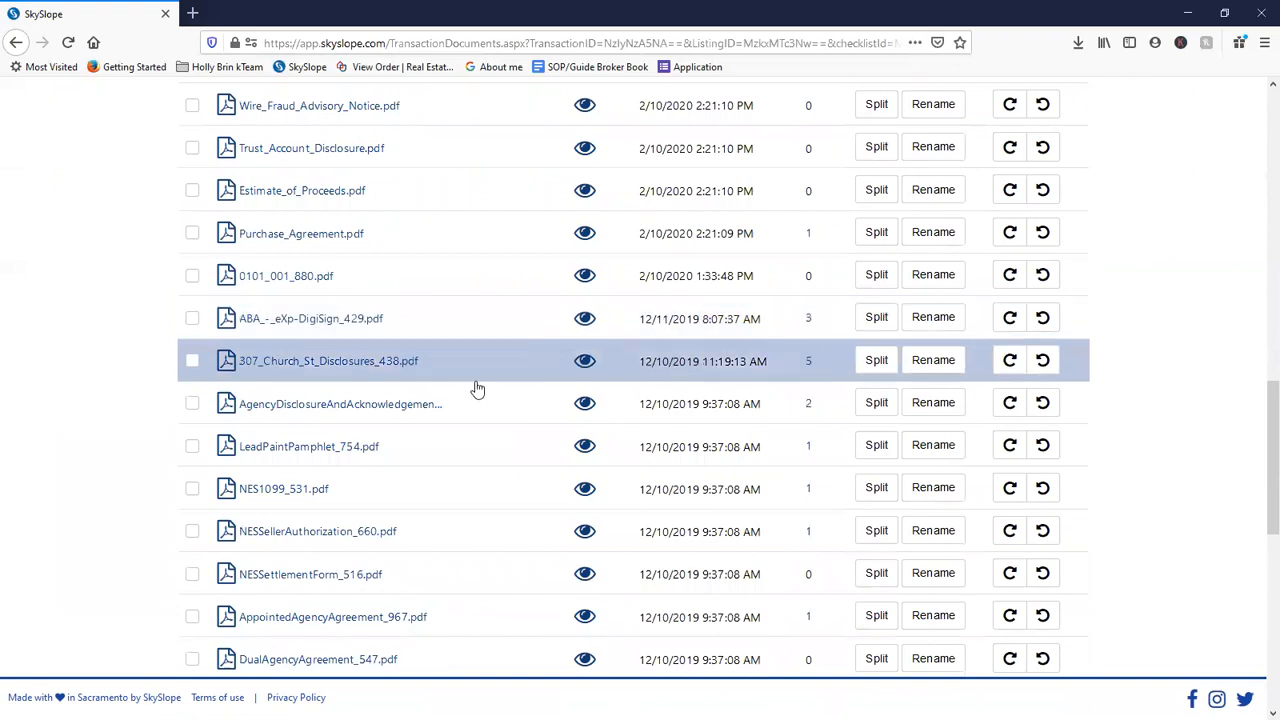
scroll(477, 388, "up", 1)
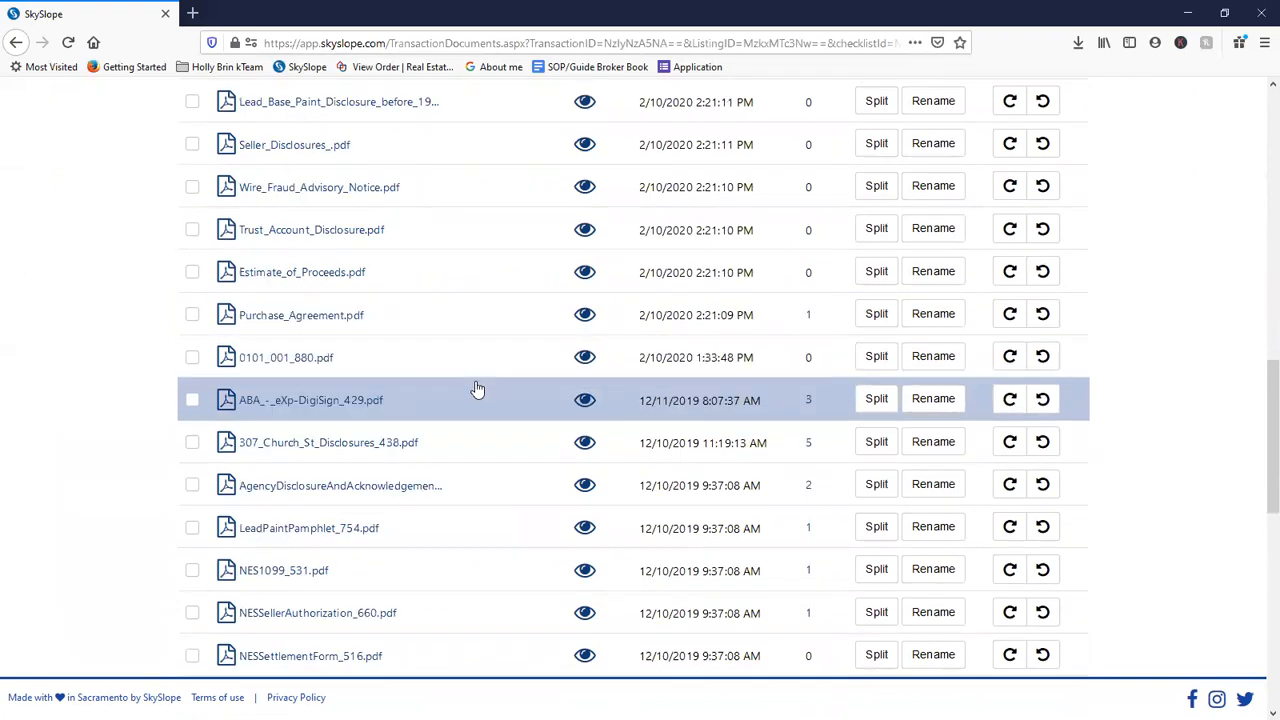
scroll(477, 389, "up", 1)
scroll(477, 388, "up", 3)
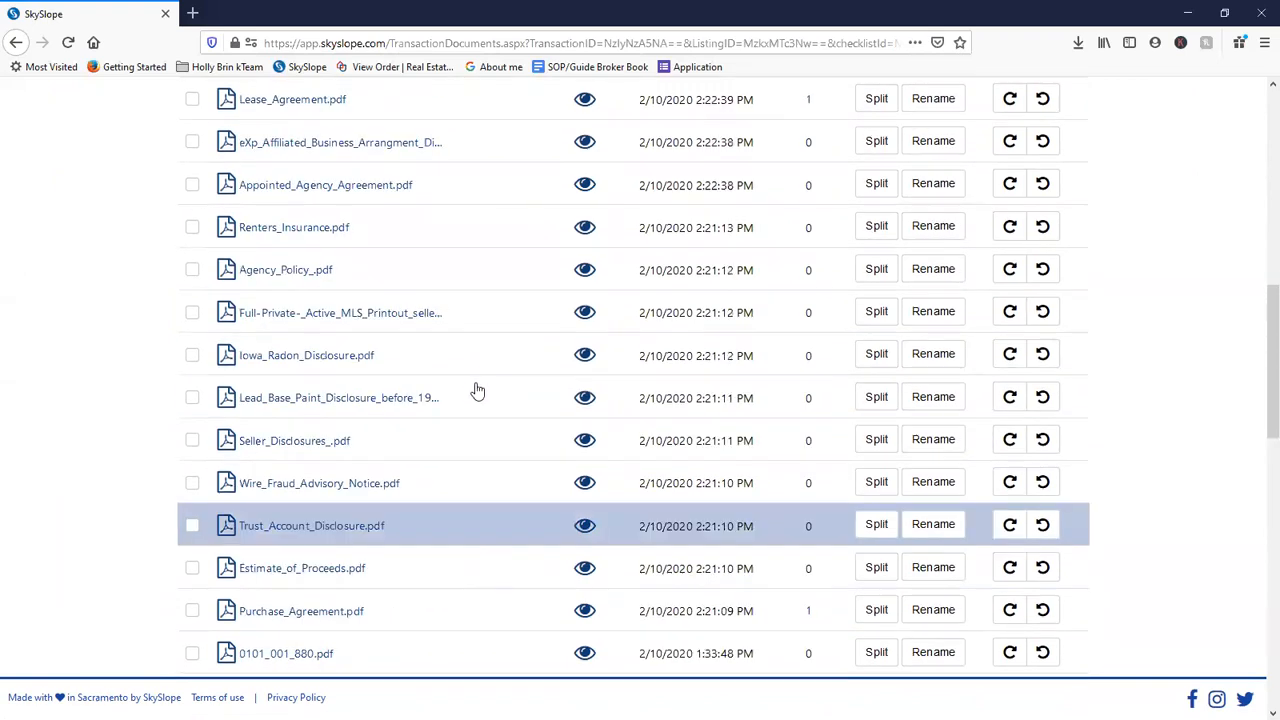
scroll(477, 390, "up", 2)
scroll(477, 397, "down", 2)
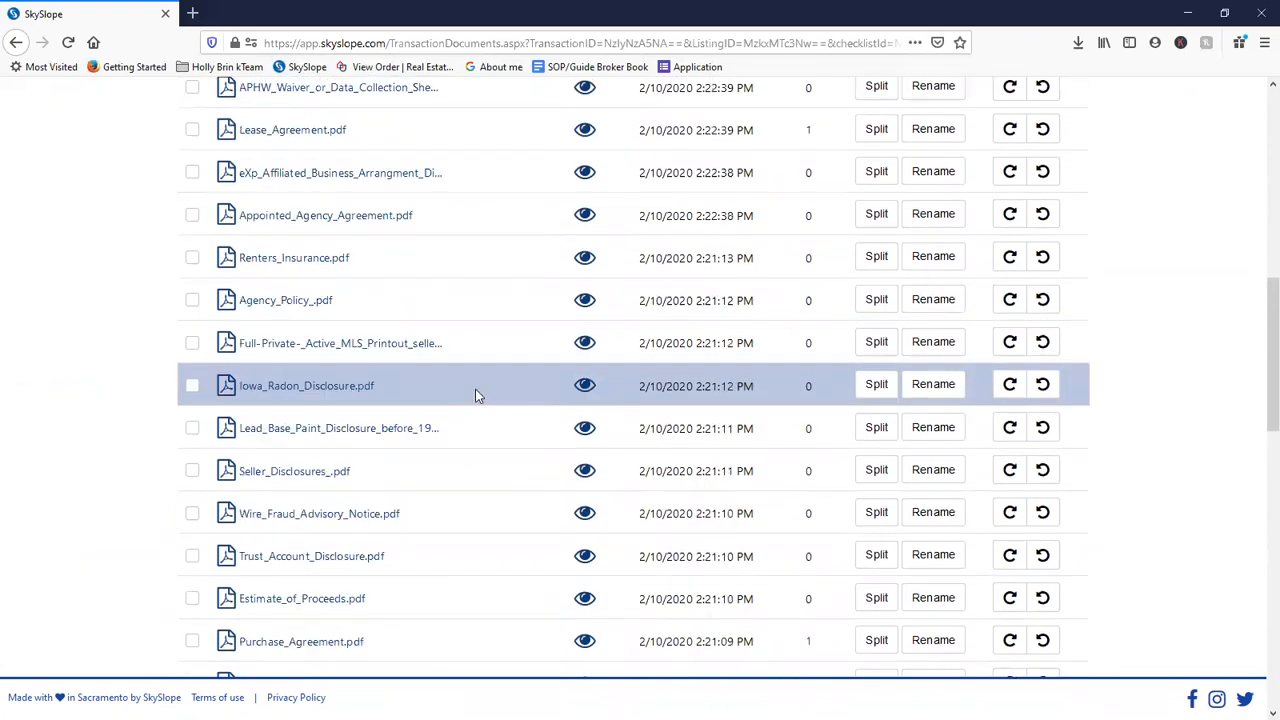
scroll(477, 397, "down", 4)
scroll(478, 397, "down", 2)
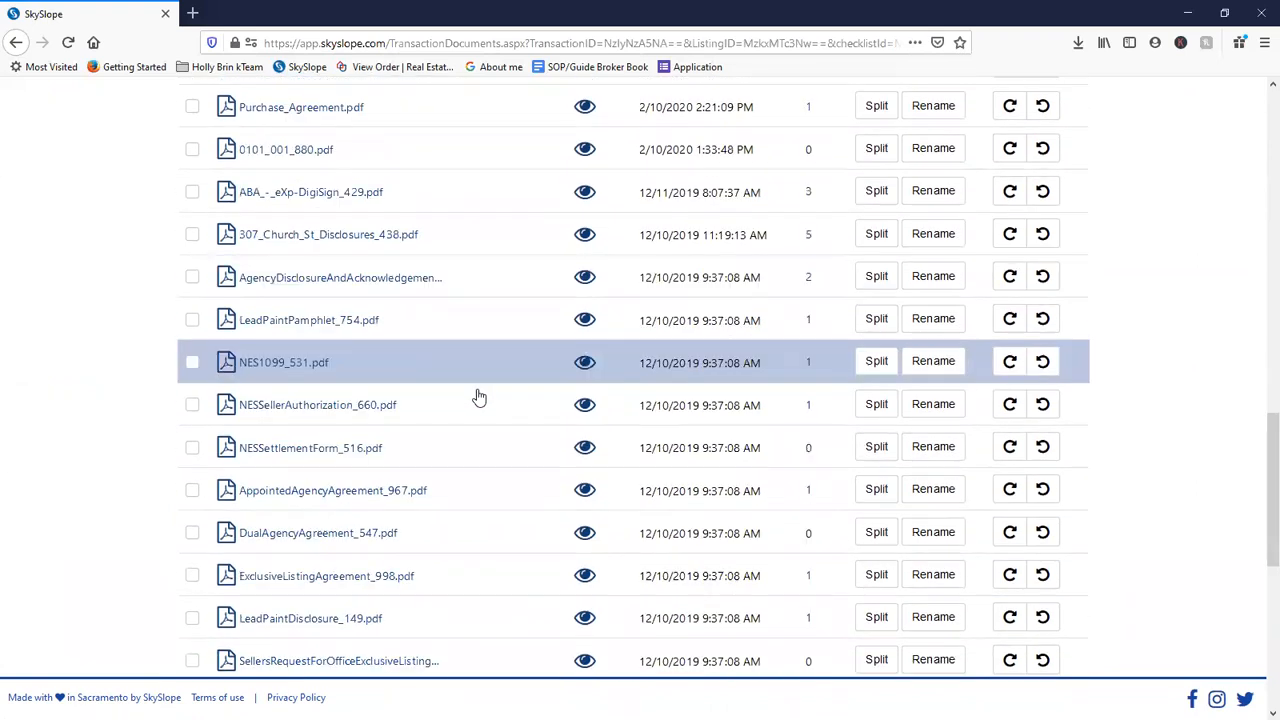
scroll(479, 397, "down", 3)
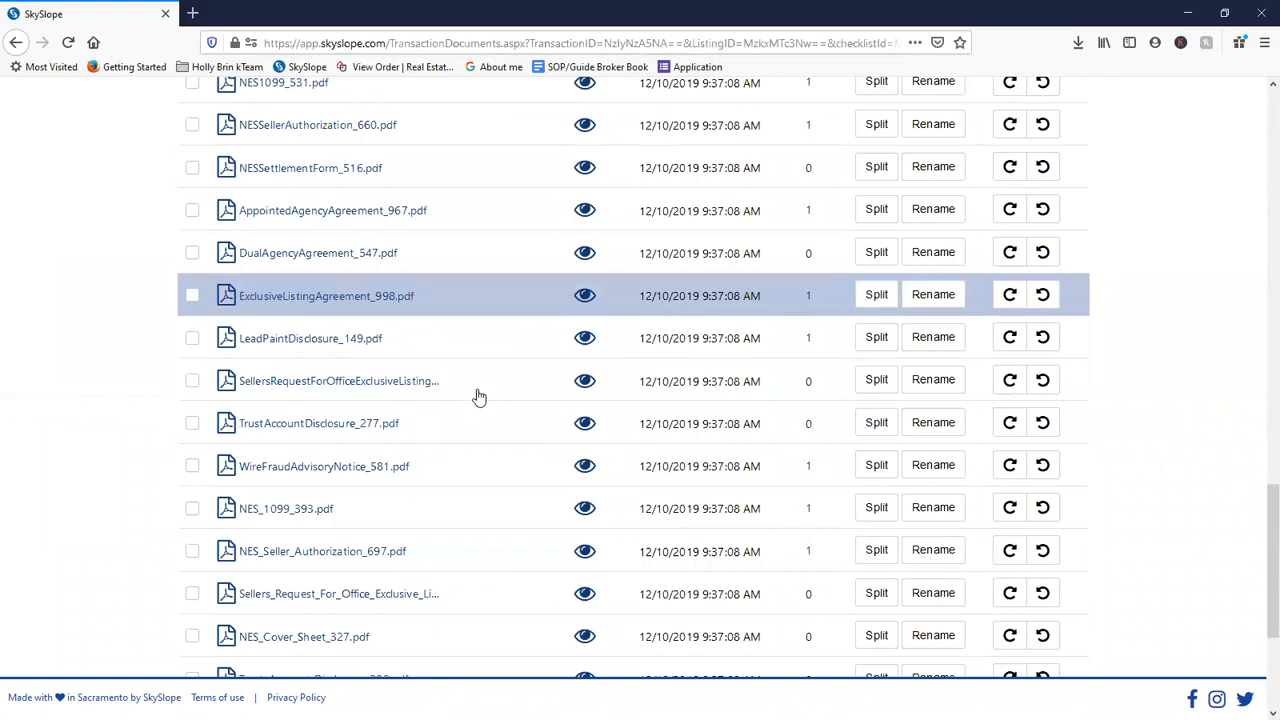
scroll(195, 550, "down", 3)
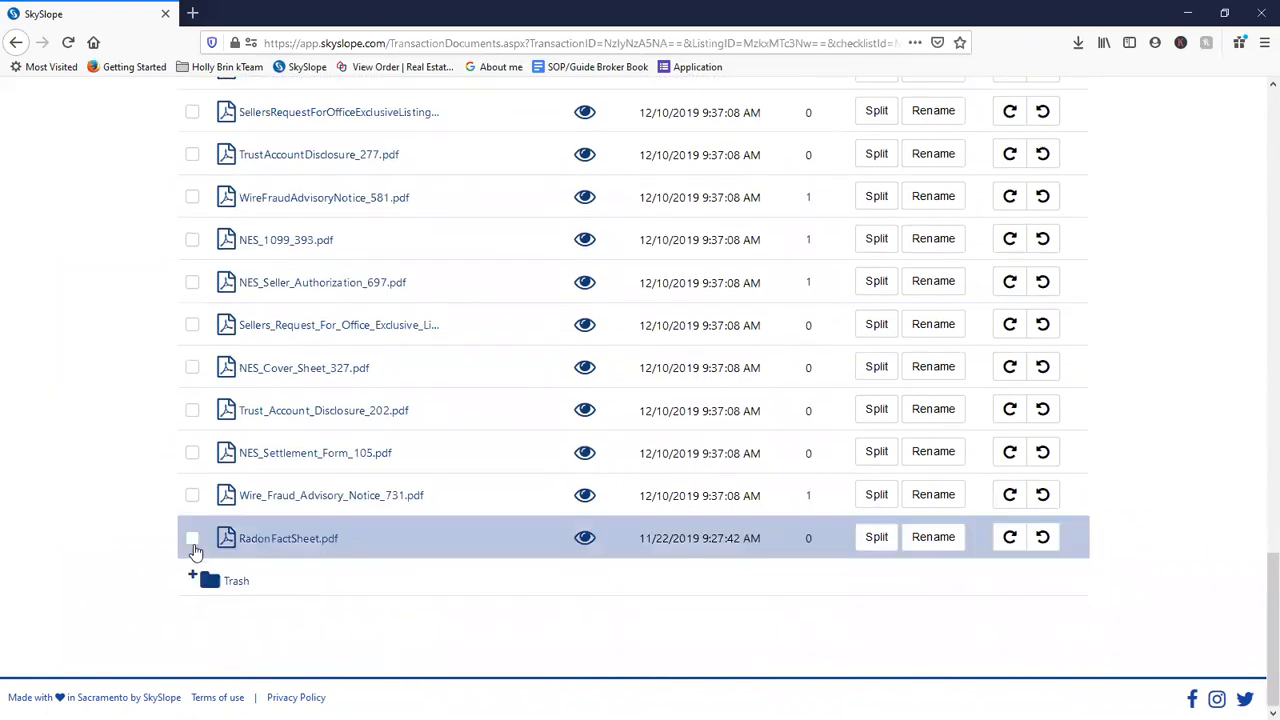
left_click(193, 540)
scroll(930, 420, "up", 10)
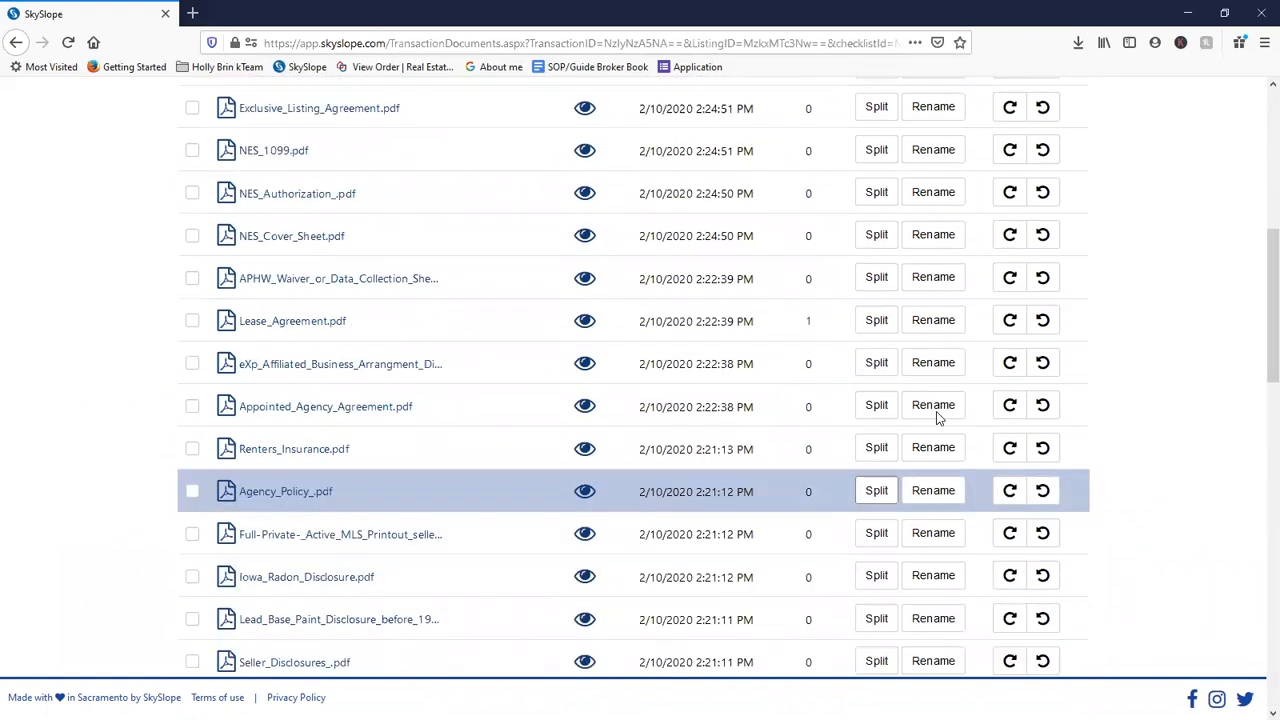
scroll(886, 466, "up", 10)
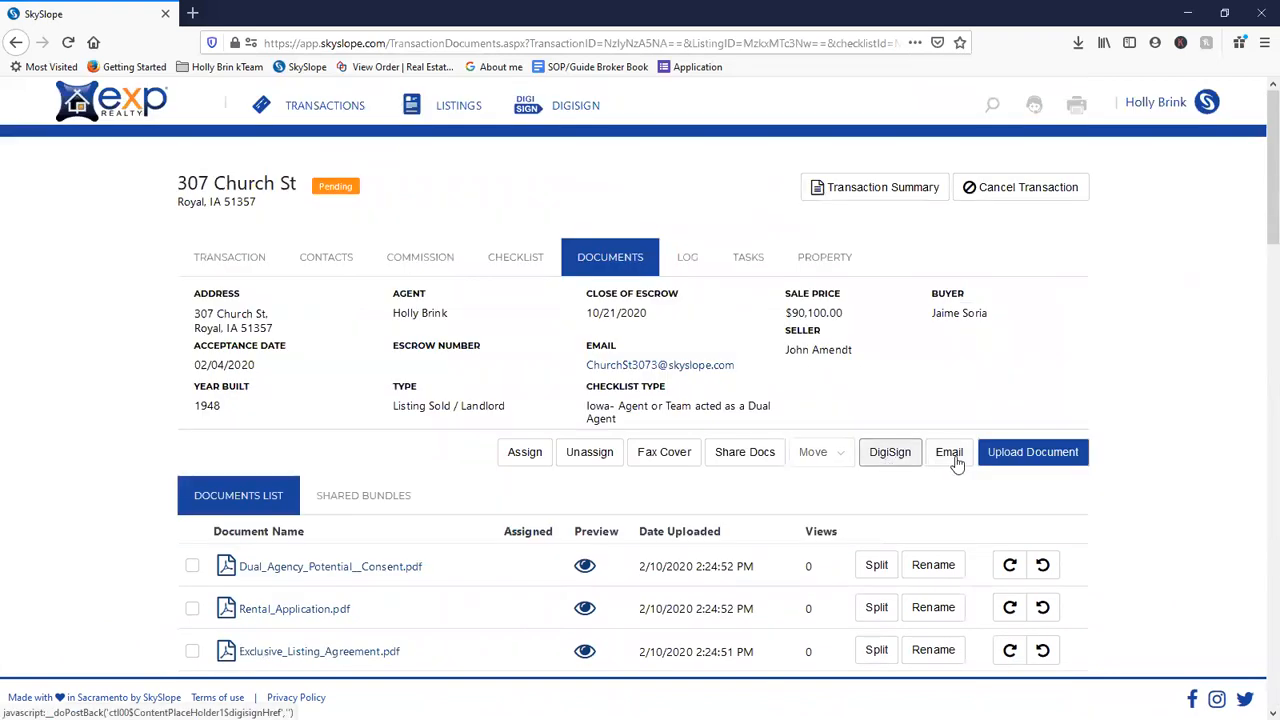
- Start a DigiSign envelope with RadonFactSheet.pdf and browse templates without applying one
left_click(890, 455)
left_click(888, 453)
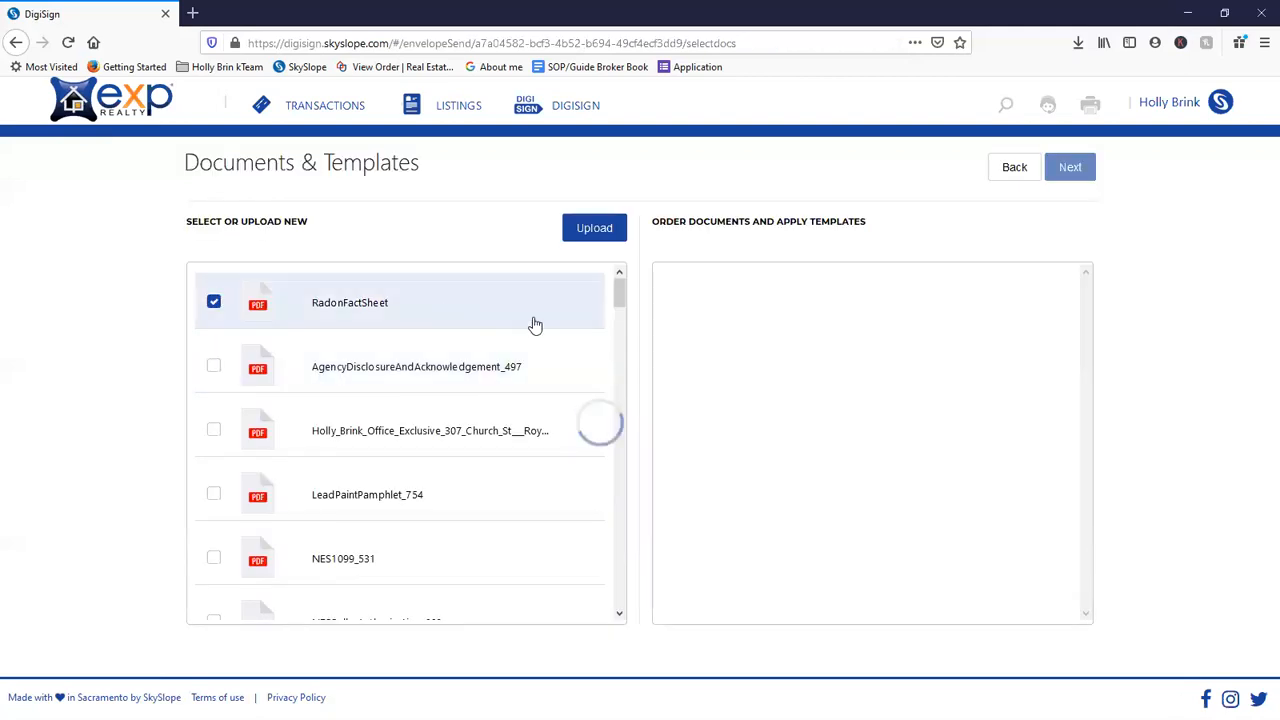
left_click(979, 308)
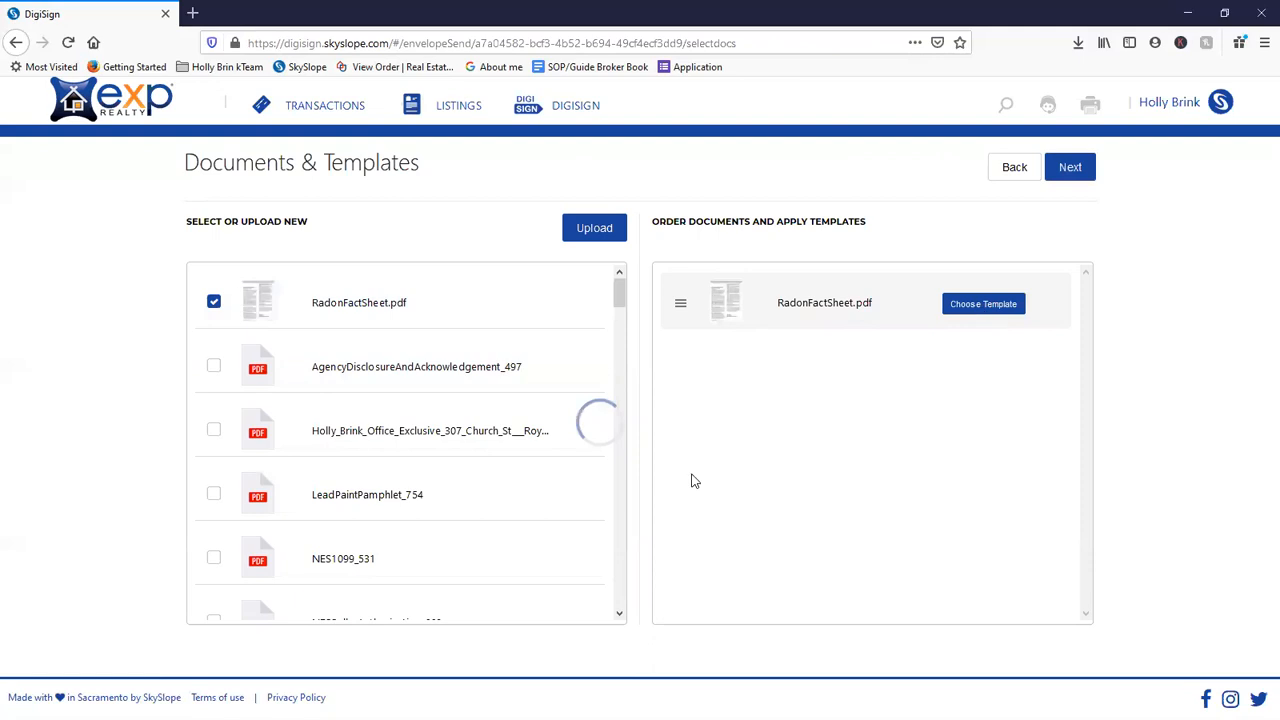
scroll(682, 422, "down", 1)
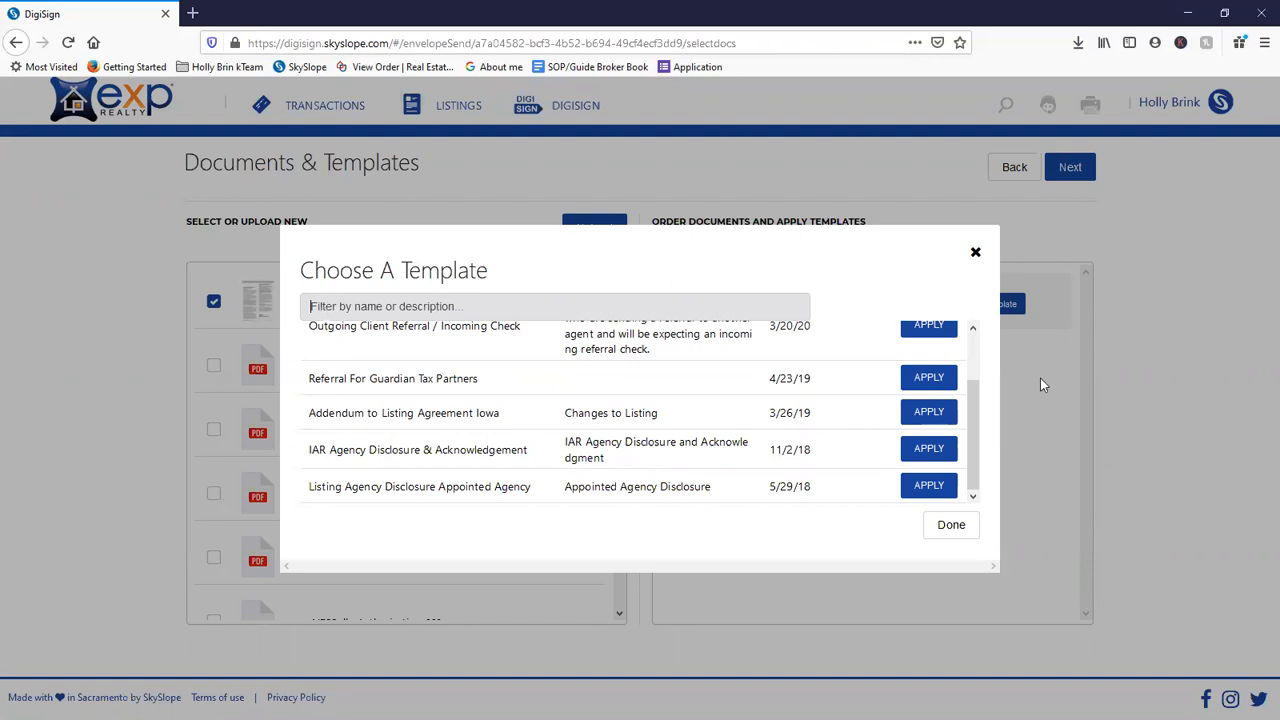
left_click(975, 252)
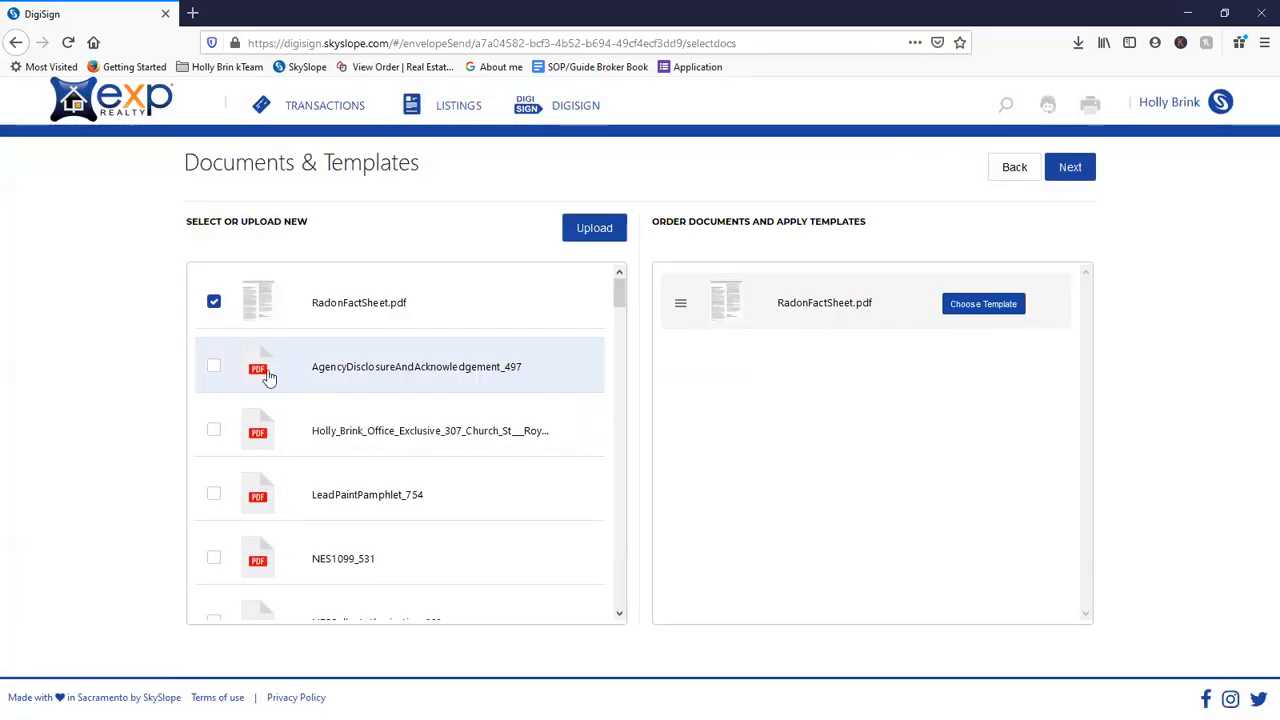
- Add AgencyDisclosureAndAcknowledgement_497.pdf to the envelope alongside RadonFactSheet.pdf
left_click(215, 366)
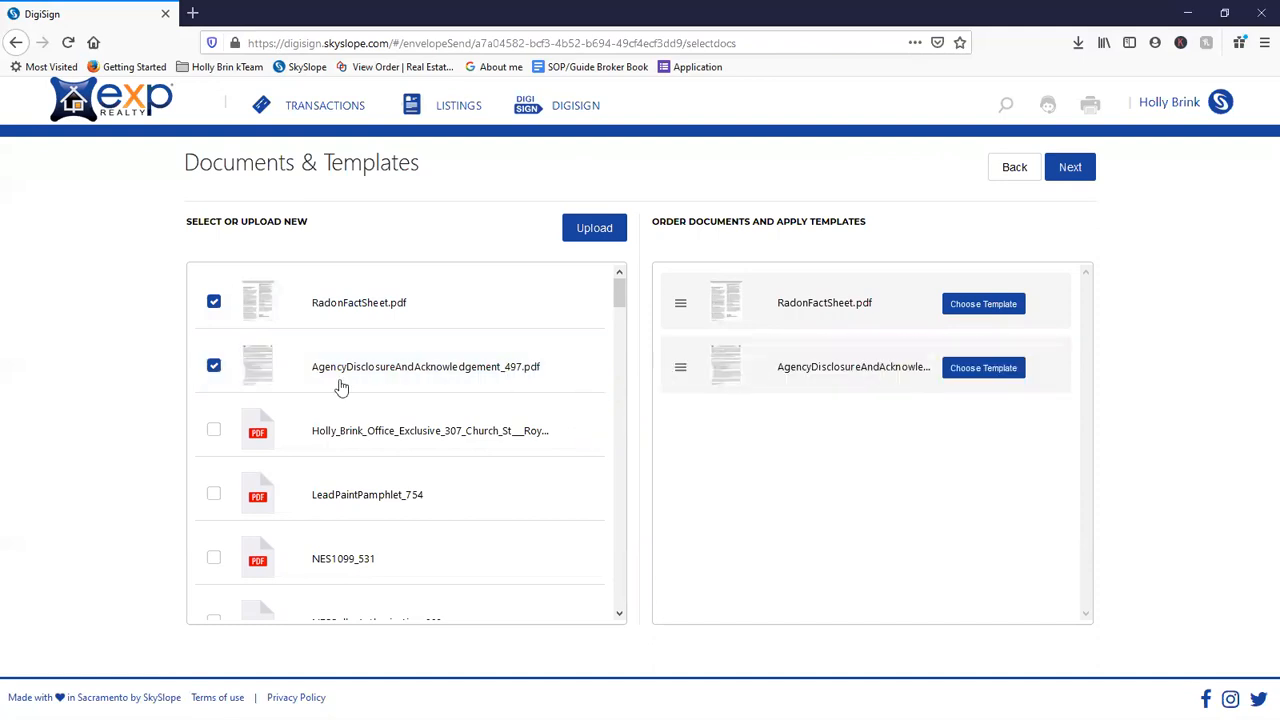
left_click(216, 366)
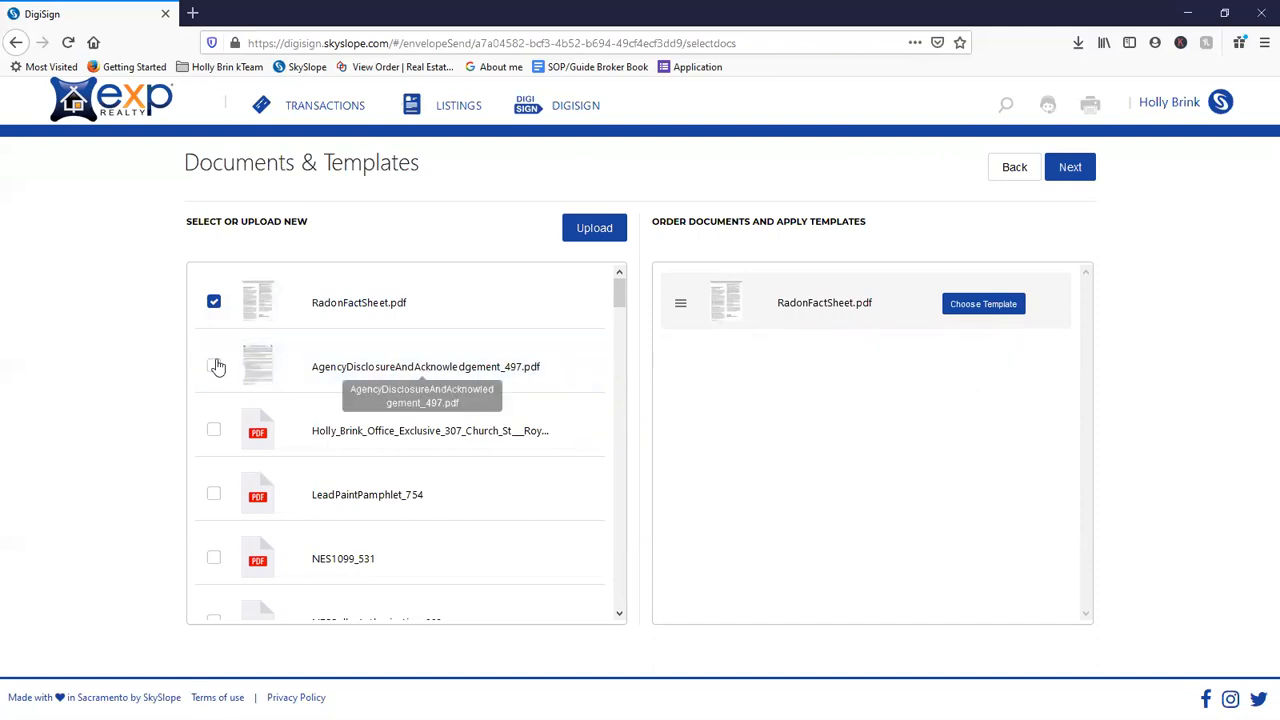
left_click(263, 371)
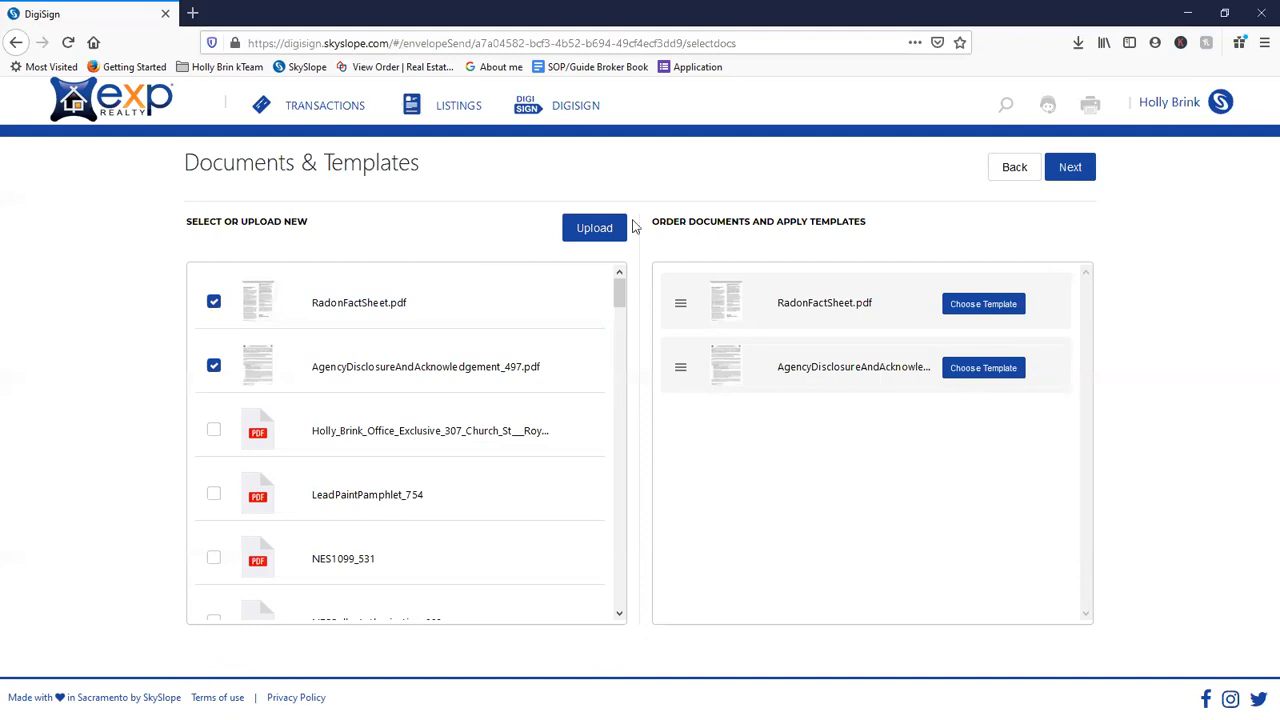
scroll(440, 352, "down", 3)
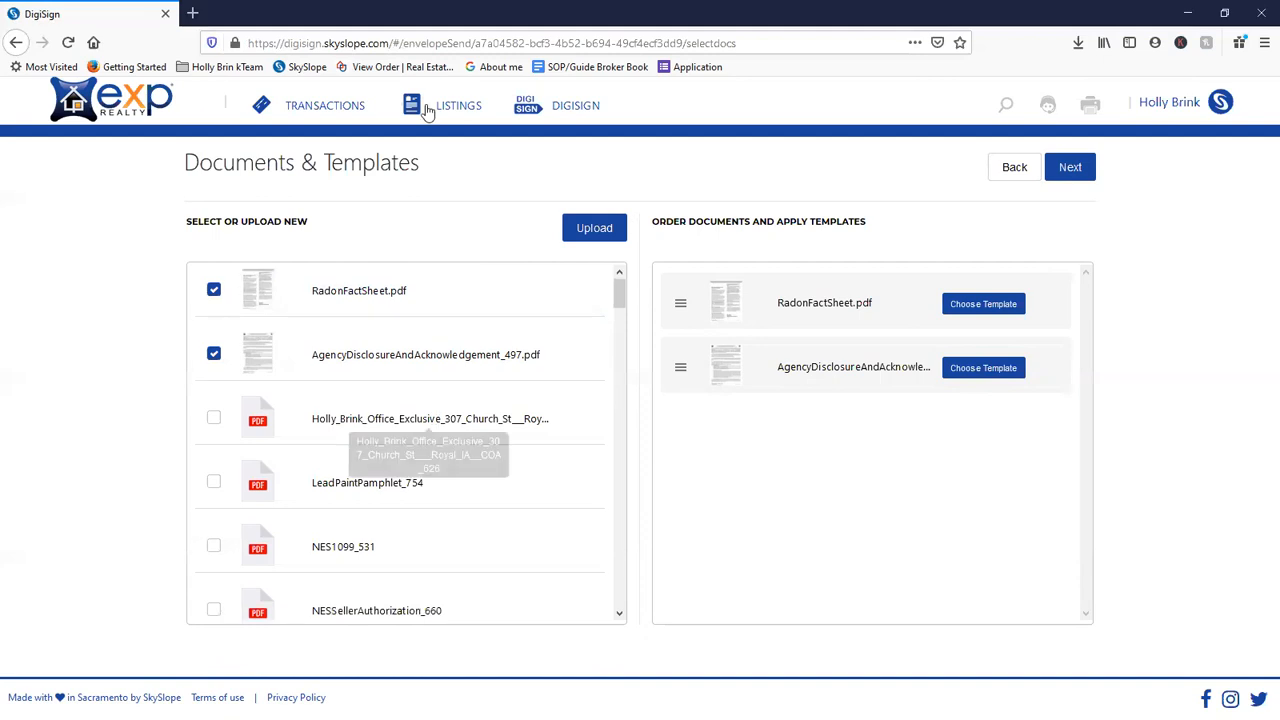
- Open the IAR Agency Disclosure & Acknowledgement template from the DigiSign Templates list
left_click(560, 110)
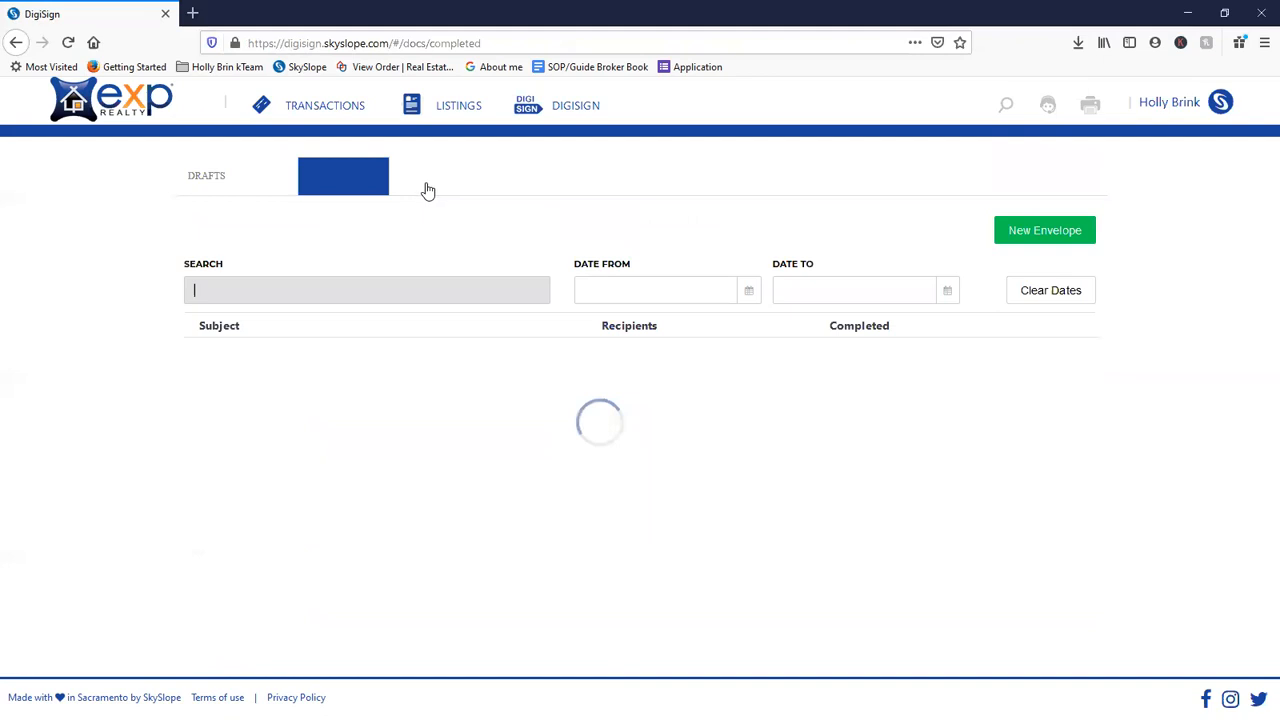
left_click(460, 177)
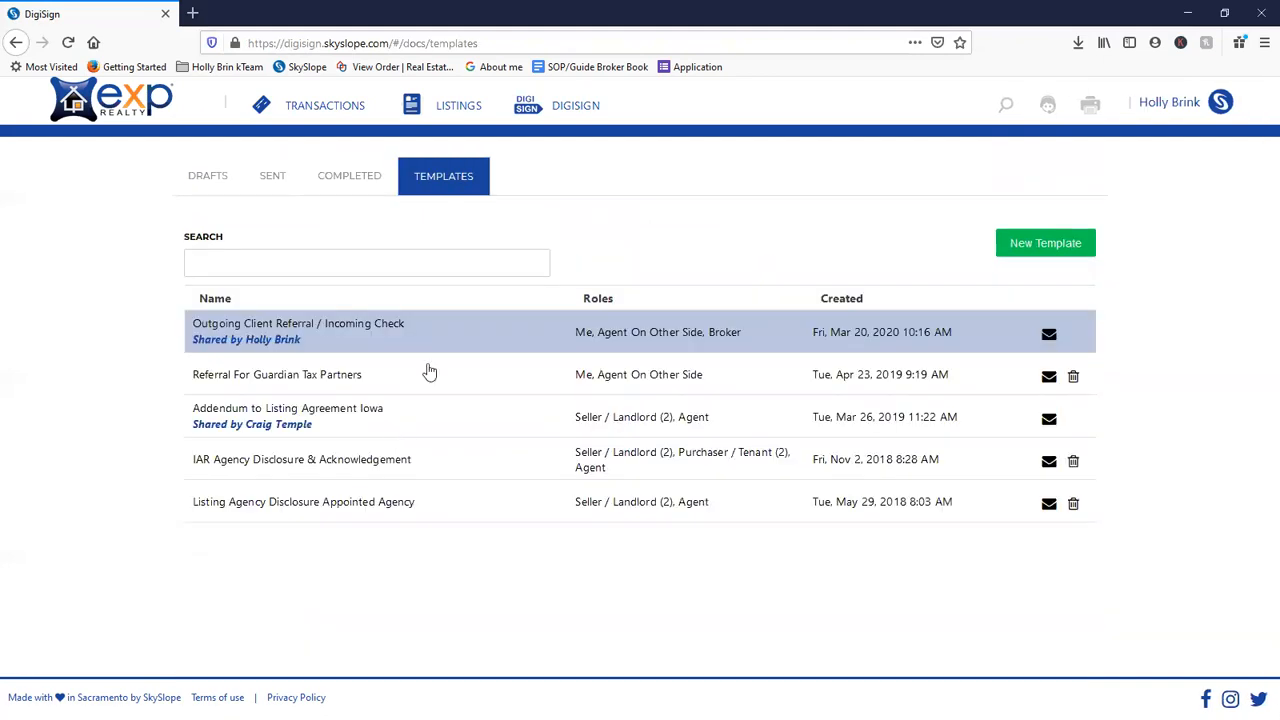
left_click(430, 471)
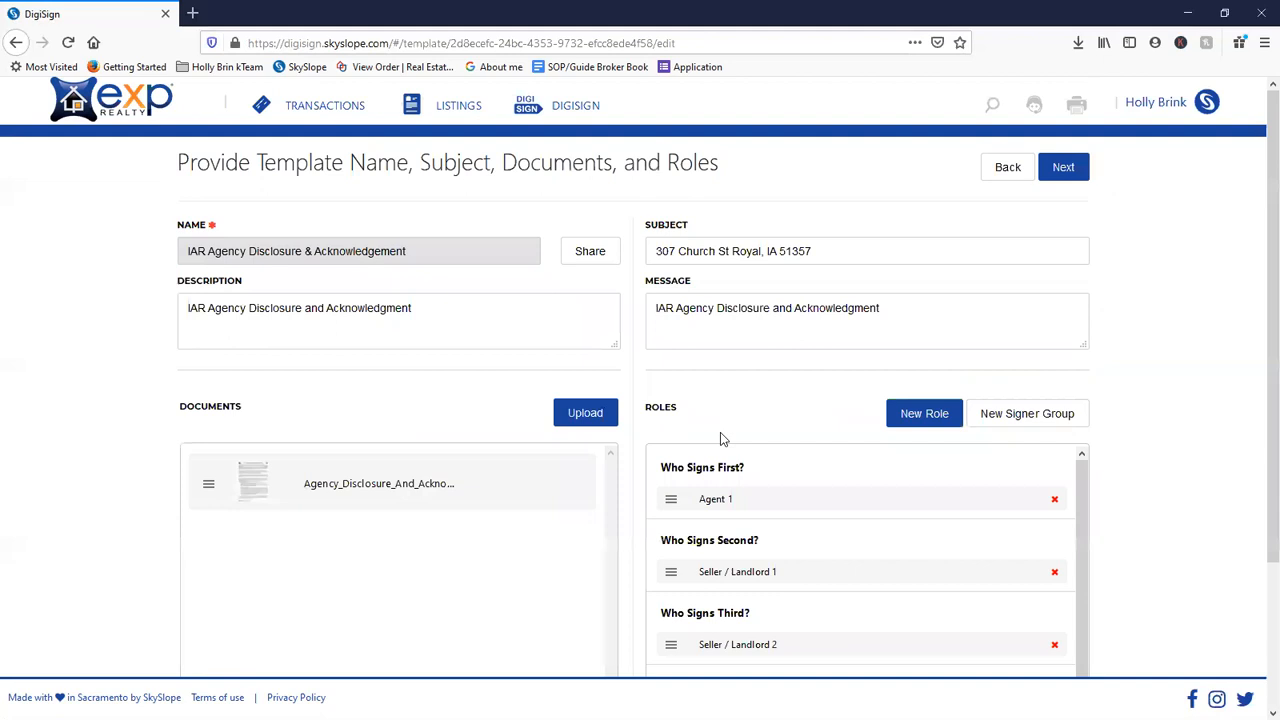
- Review the template's details and continue to its add-fields step with the 3-page document
scroll(720, 425, "down", 3)
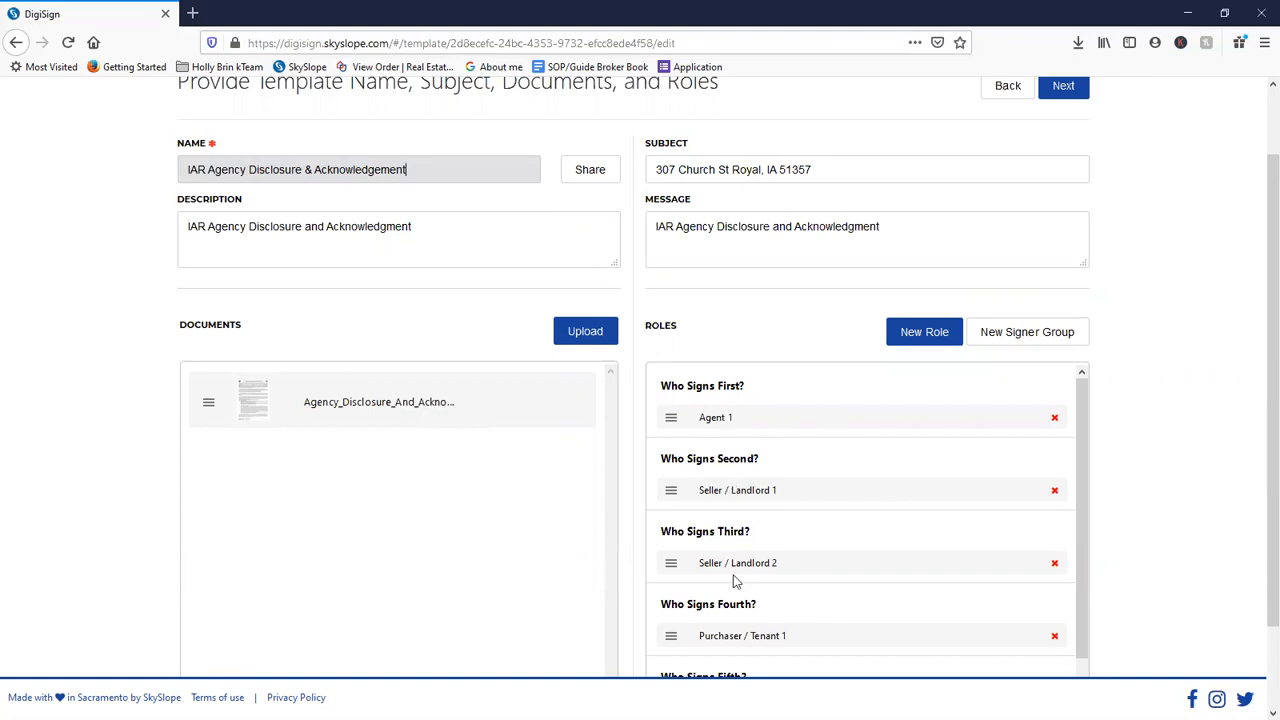
scroll(741, 575, "down", 4)
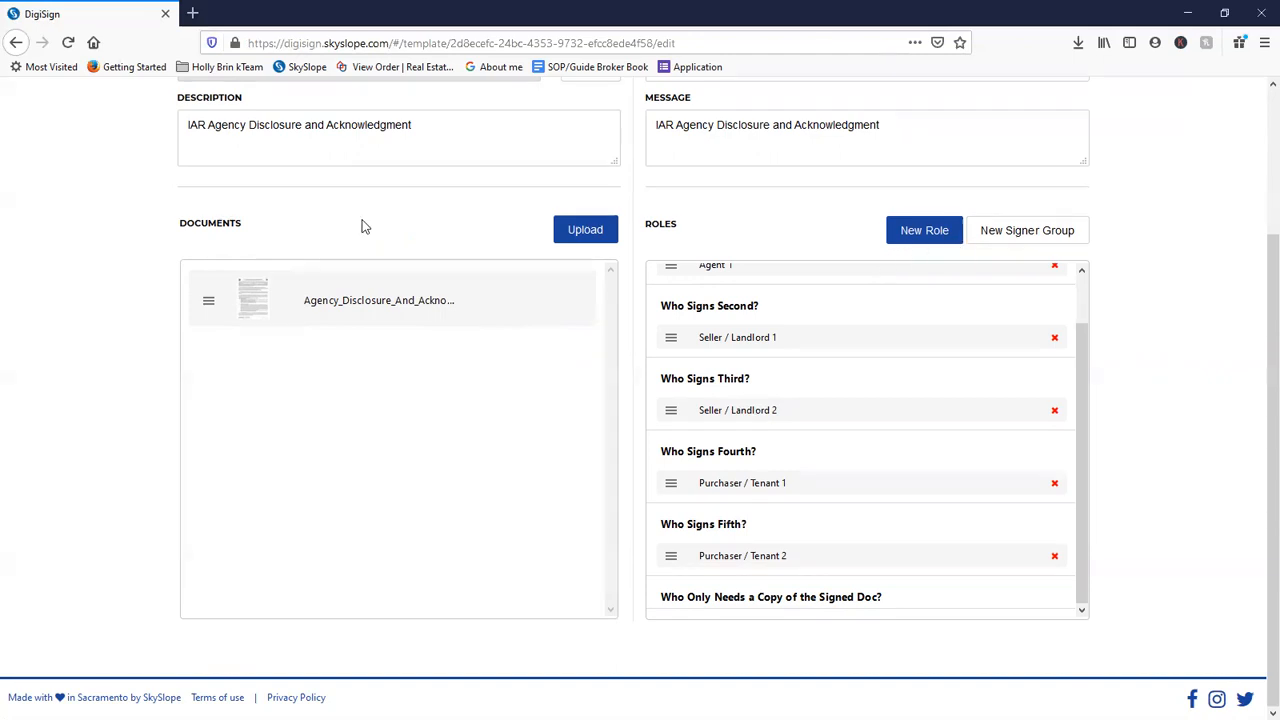
scroll(805, 438, "up", 1)
scroll(805, 438, "up", 3)
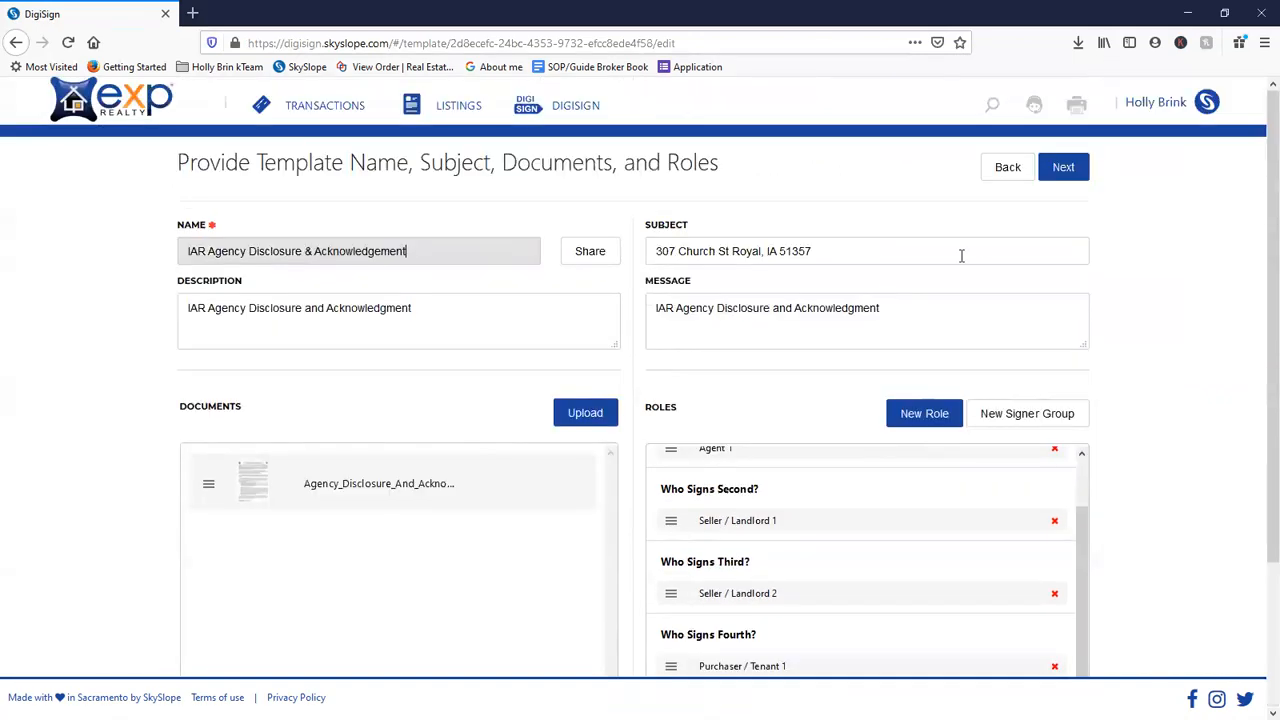
left_click(1071, 166)
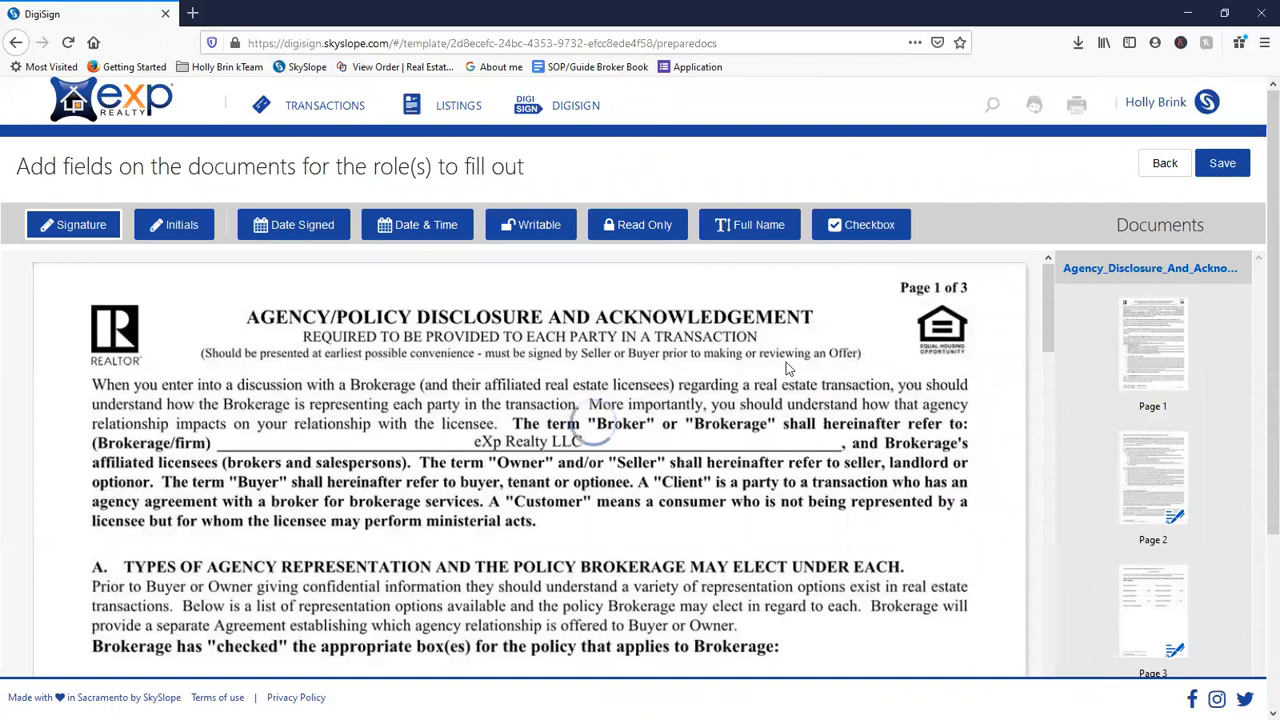
scroll(735, 487, "down", 4)
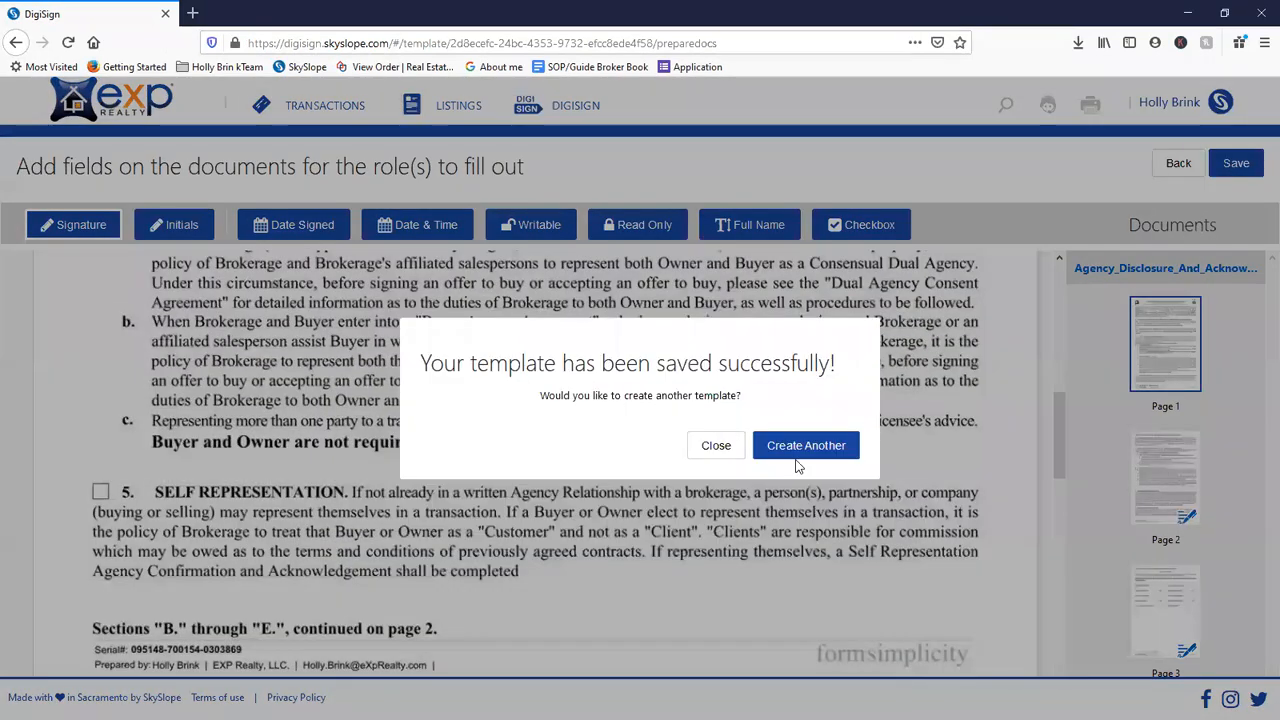
- Dismiss the success popup and reopen the IAR Agency Disclosure & Acknowledgement template's details page
left_click(716, 446)
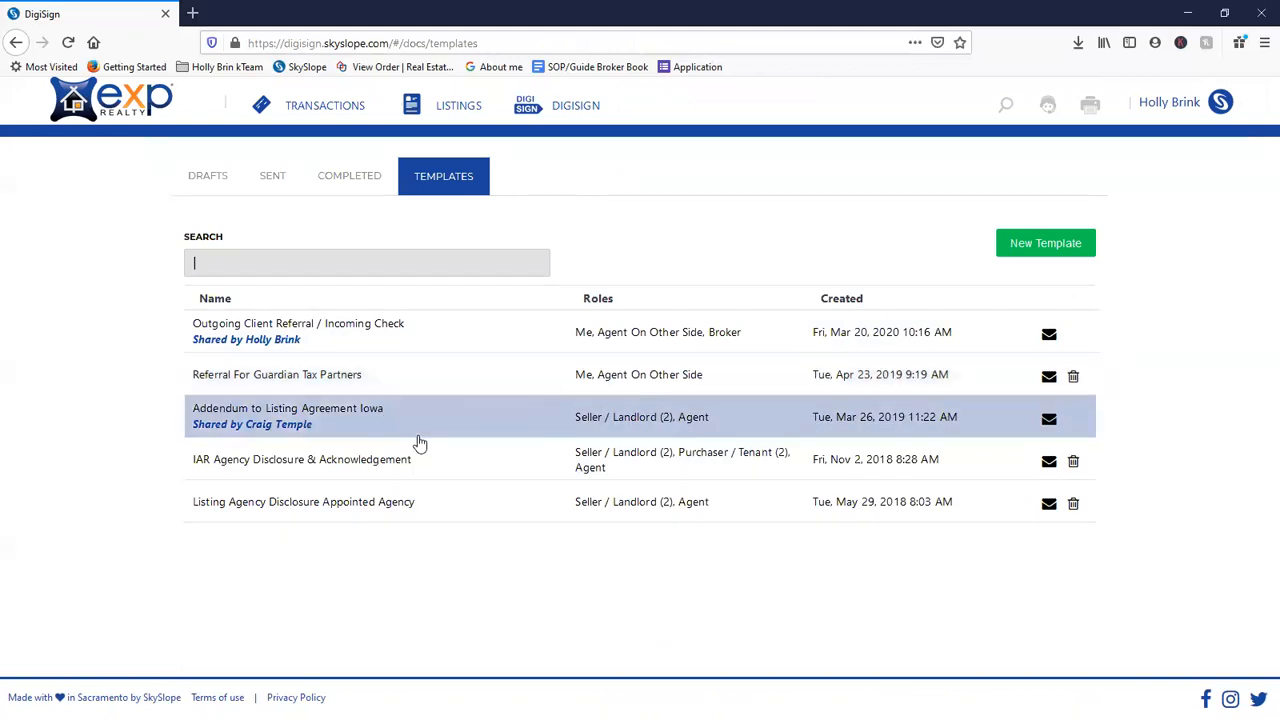
left_click(423, 470)
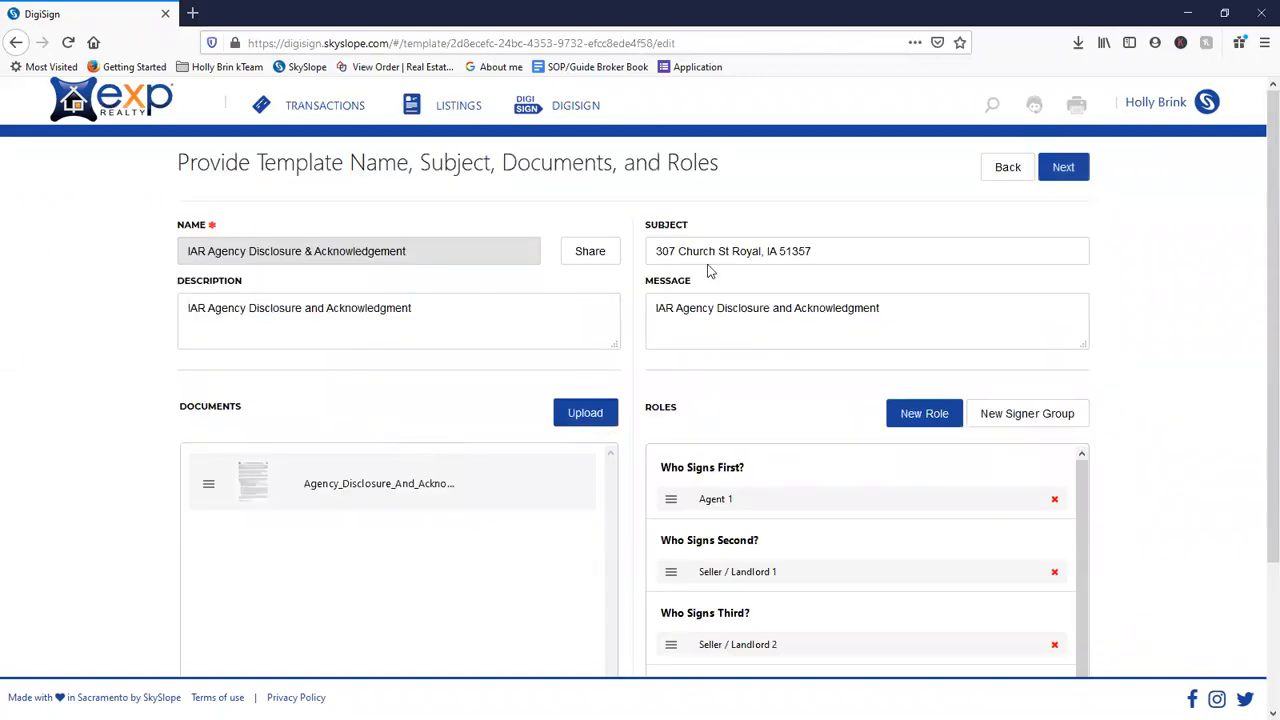
left_click(592, 262)
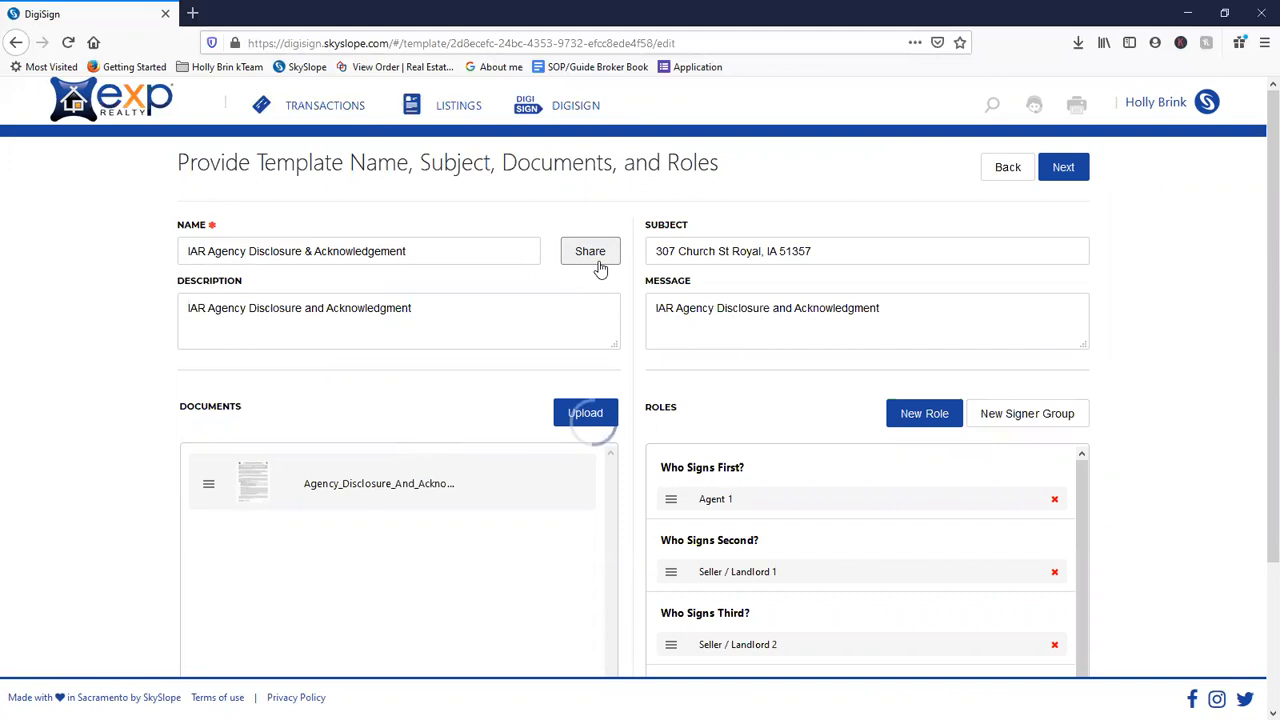
- Share the IAR template with the Iowa-office agent found by a name search
left_click(600, 268)
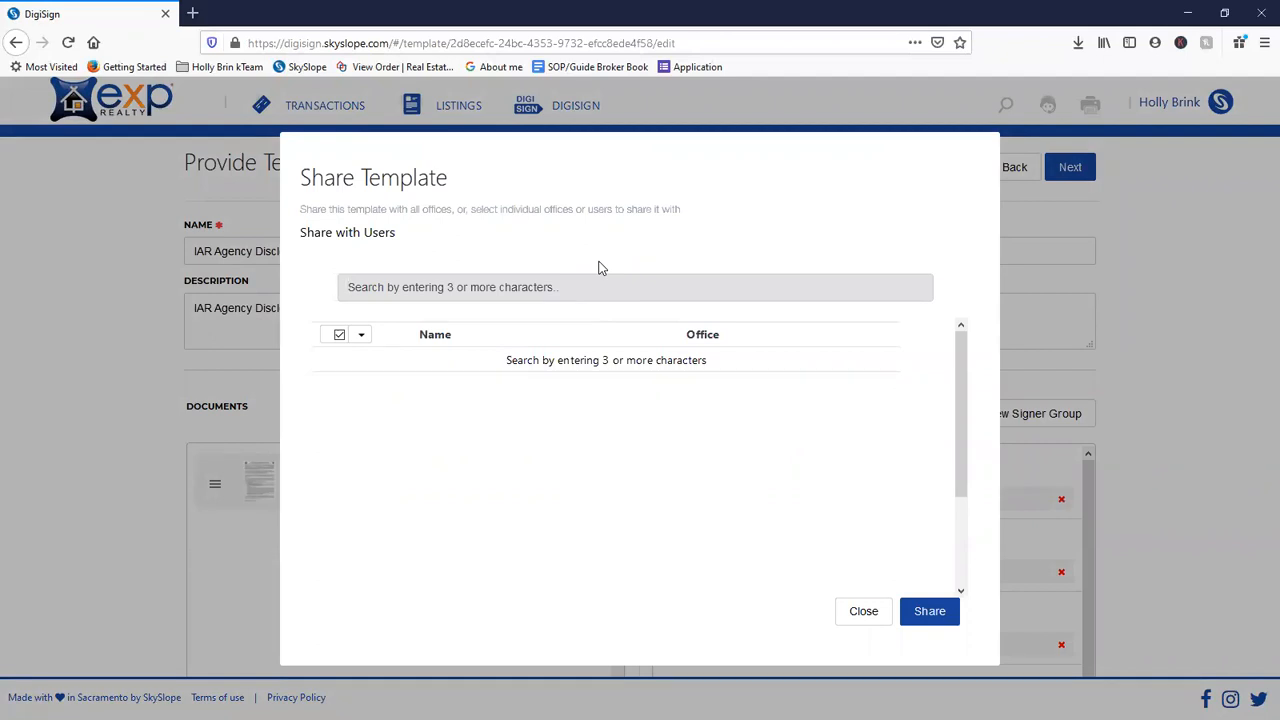
type("Lead")
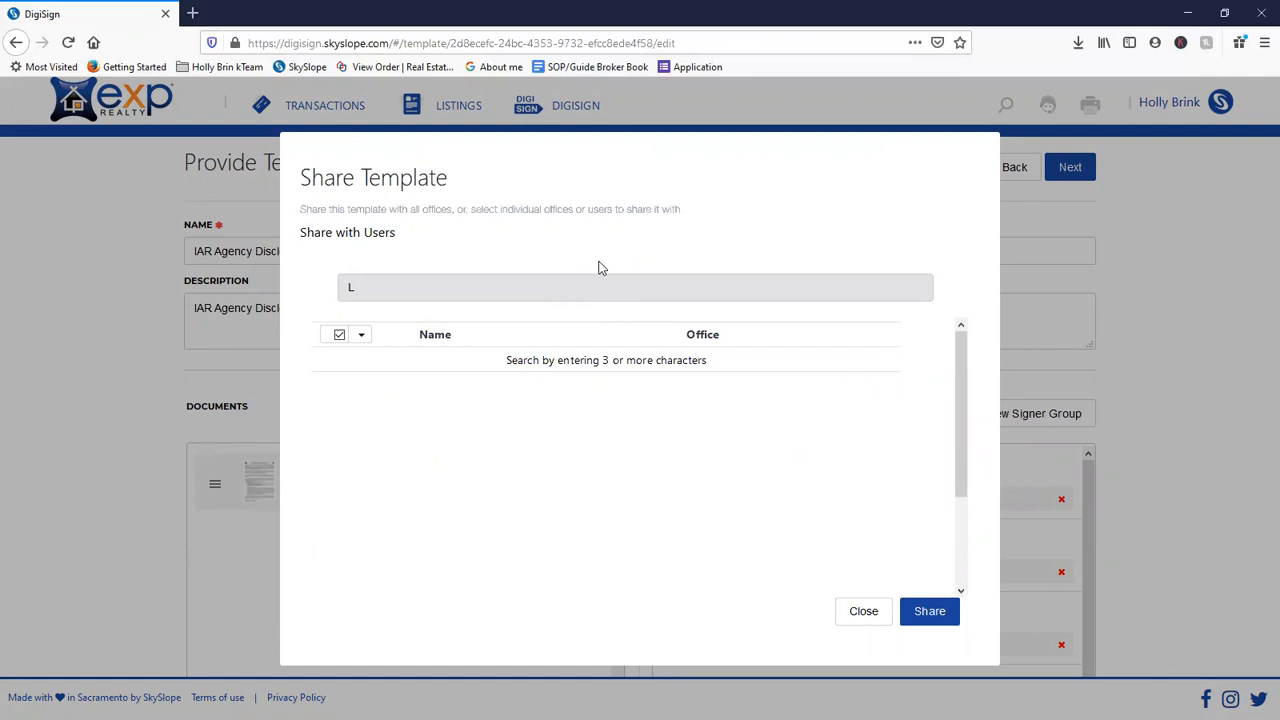
key("BackSpace")
key("BackSpace")
key("BackSpace")
key("BackSpace")
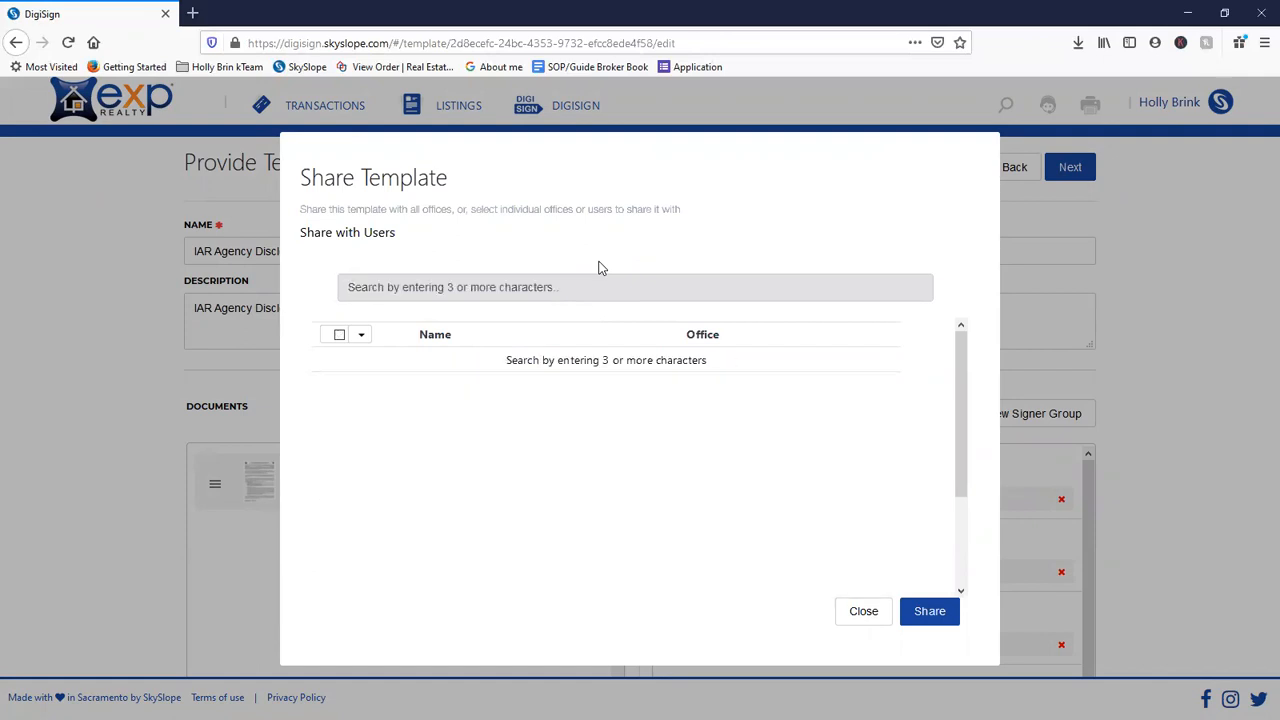
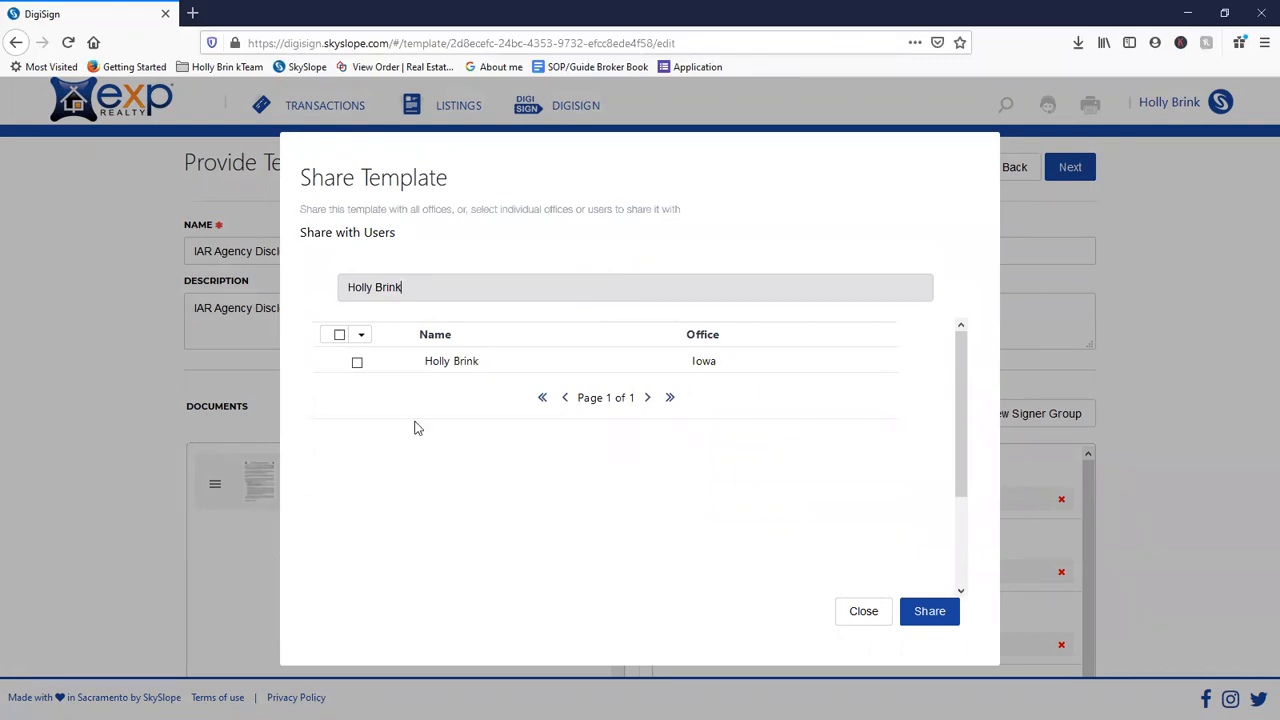
left_click(357, 362)
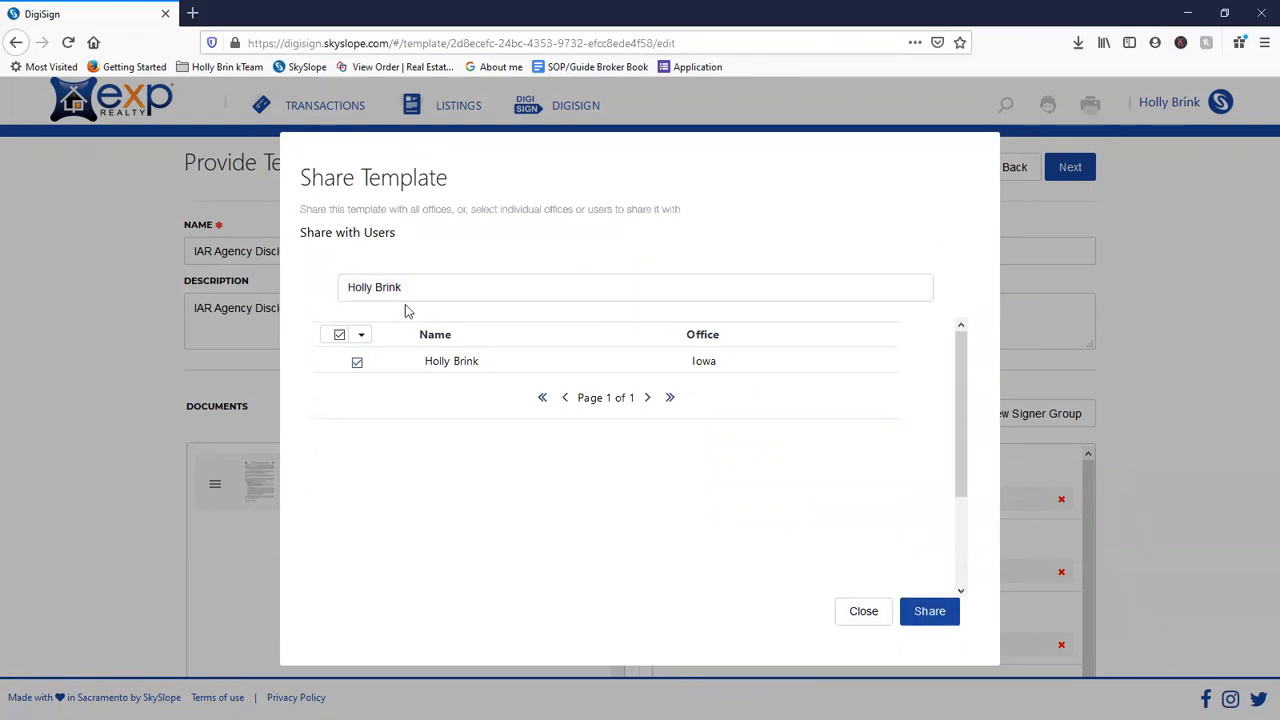
- Re-search users by office and name, then close sharing and leave the template
triple_click(380, 287)
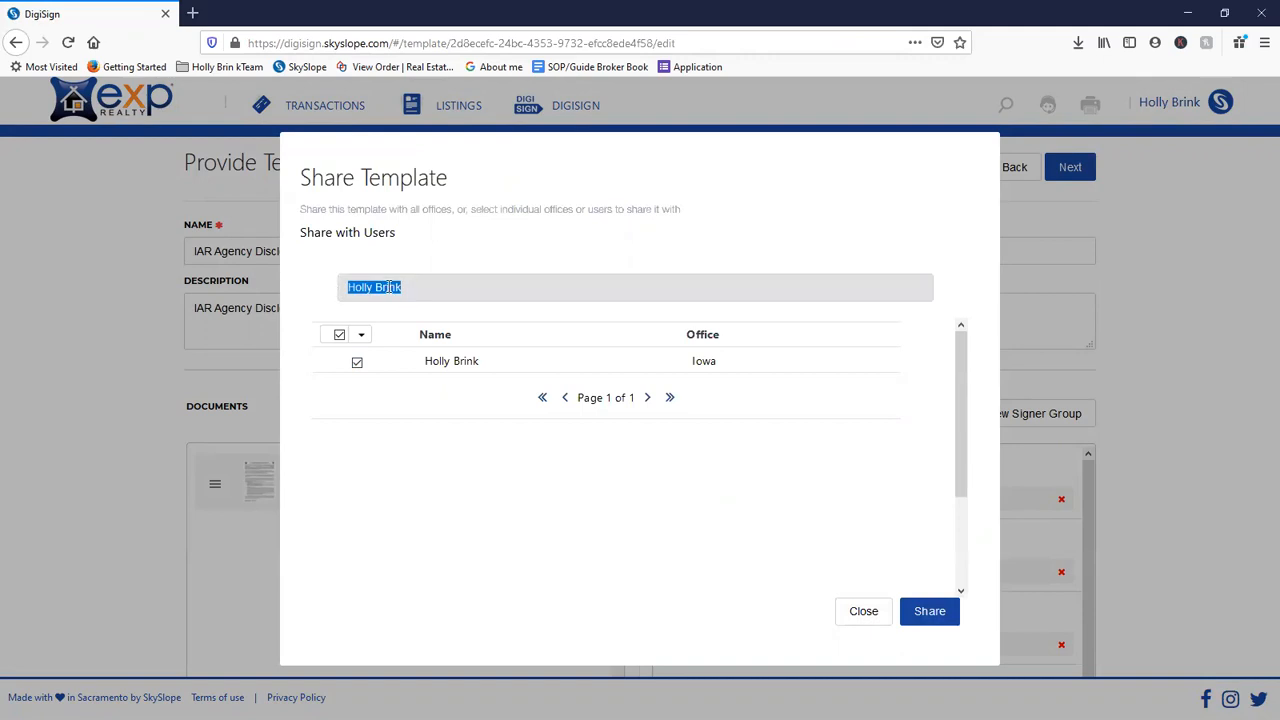
type("Iowa")
key("BackSpace")
key("BackSpace")
key("BackSpace")
key("BackSpace")
type("Iowa")
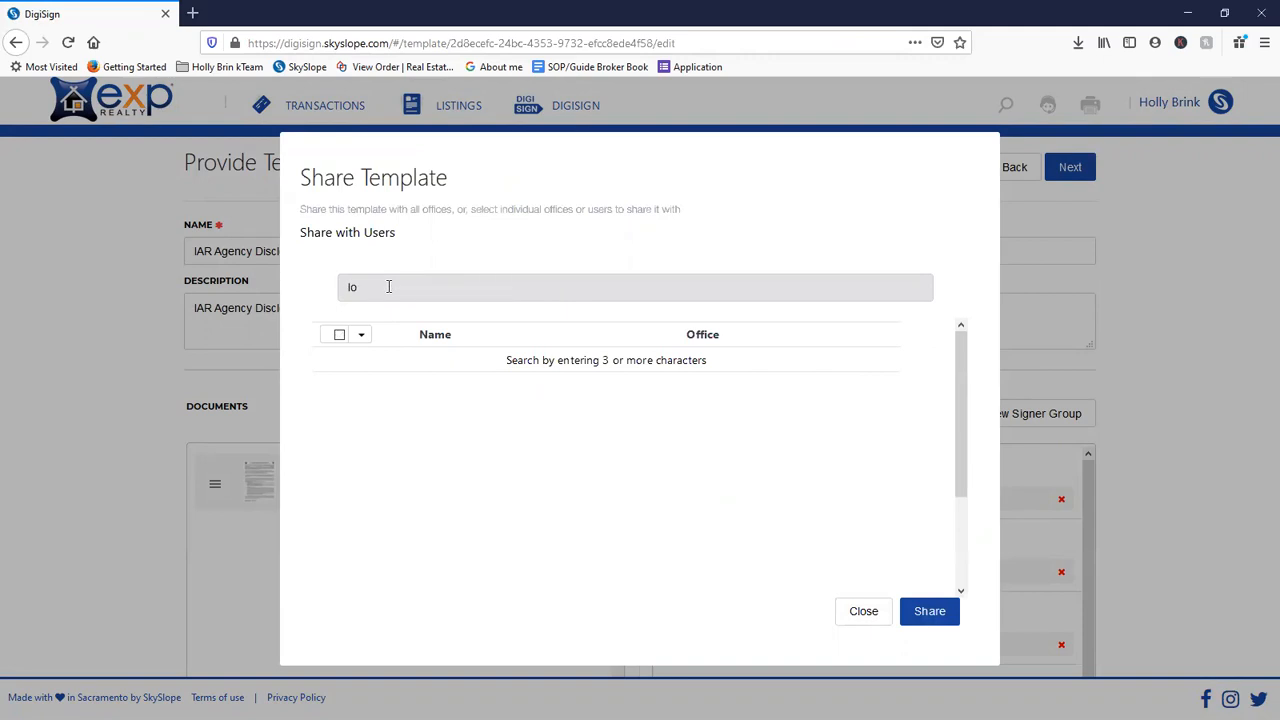
key("BackSpace")
key("BackSpace")
key("BackSpace")
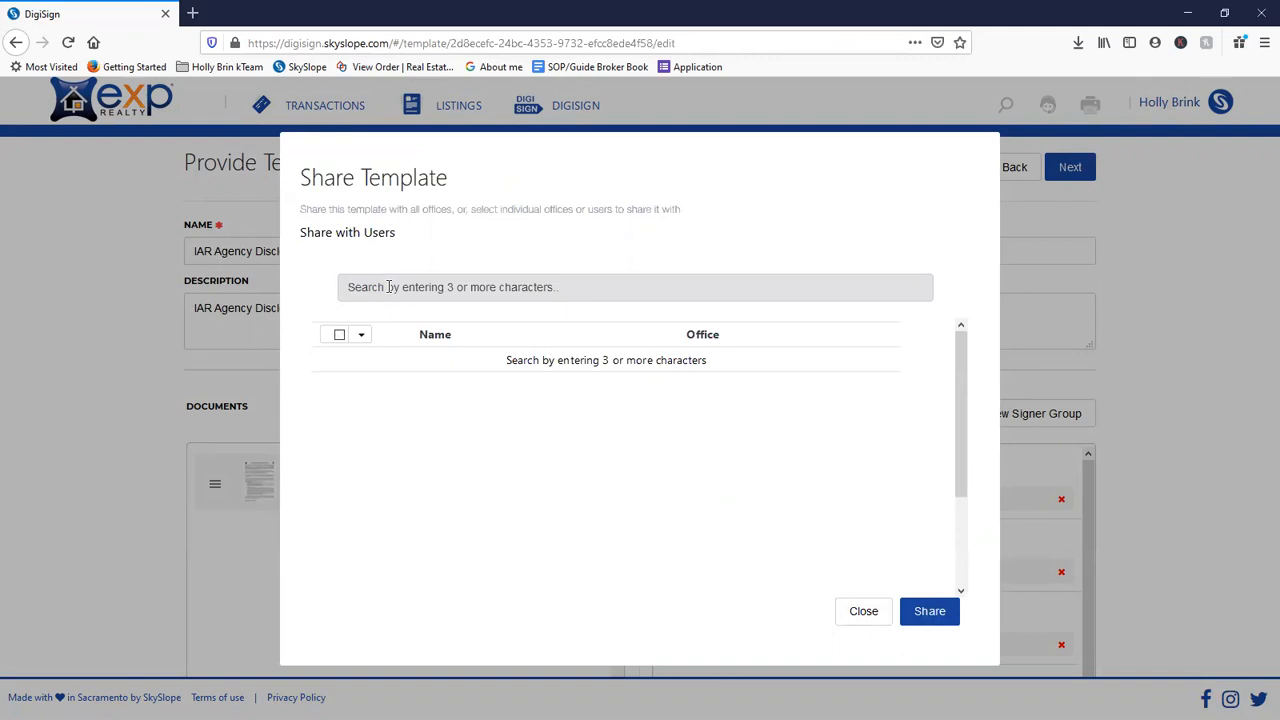
type("Holly")
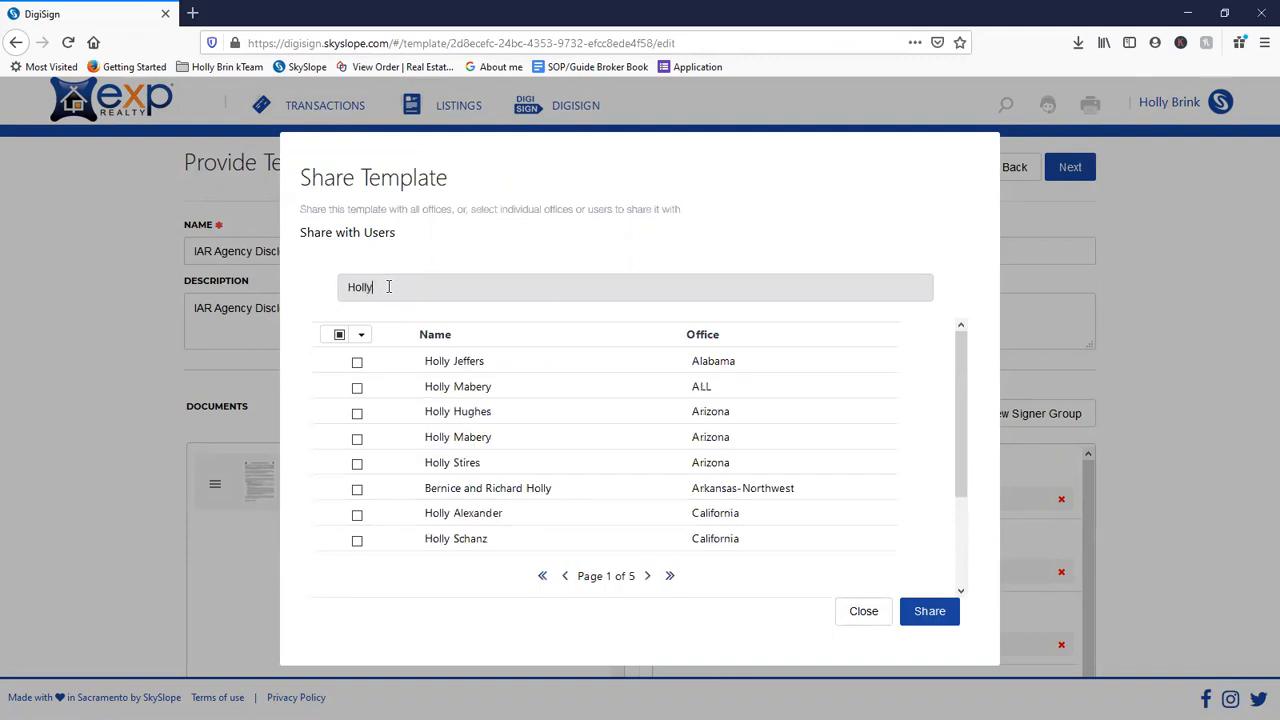
type(" B")
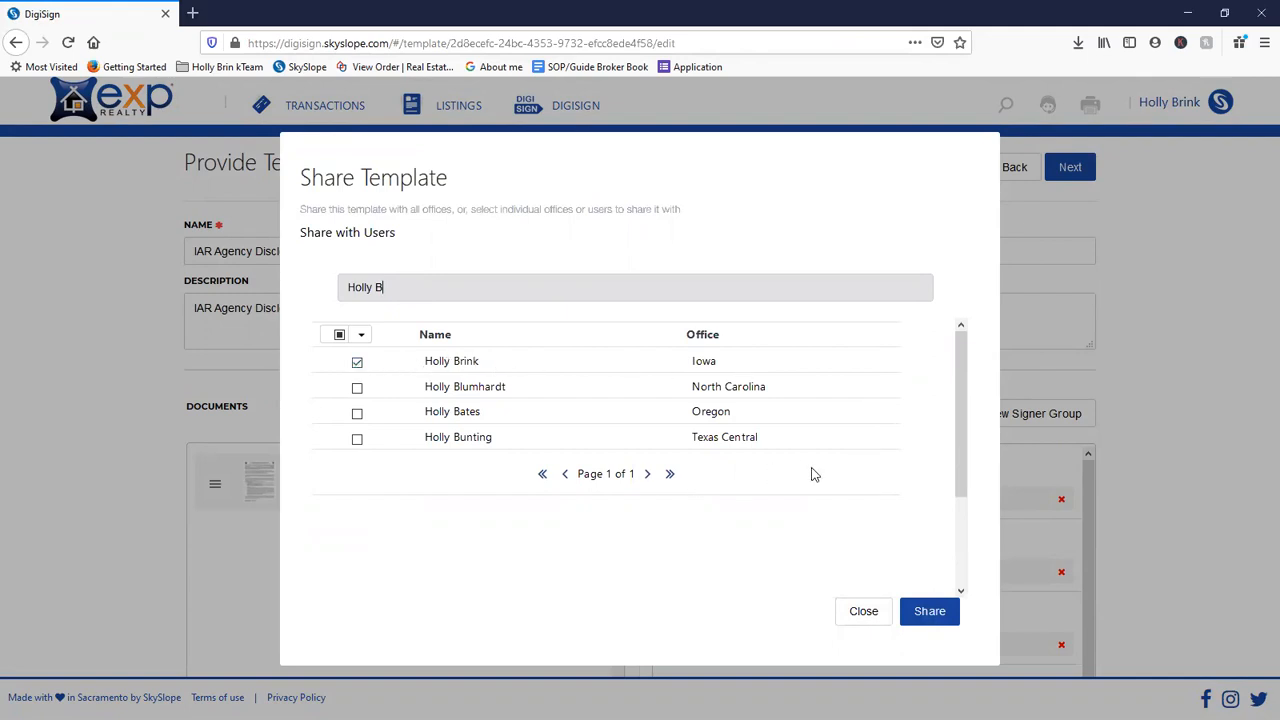
left_click(863, 611)
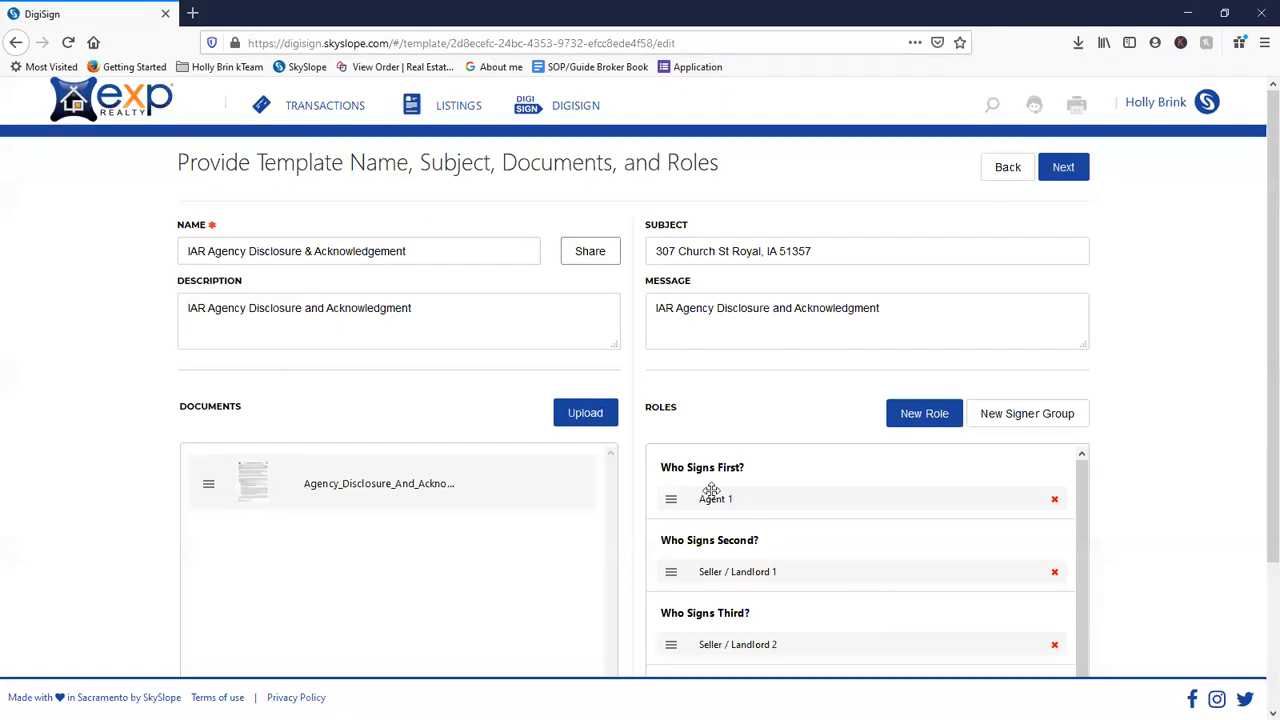
left_click(1007, 167)
- Return to the home dashboard and briefly view the SkySlope support site
left_click(165, 104)
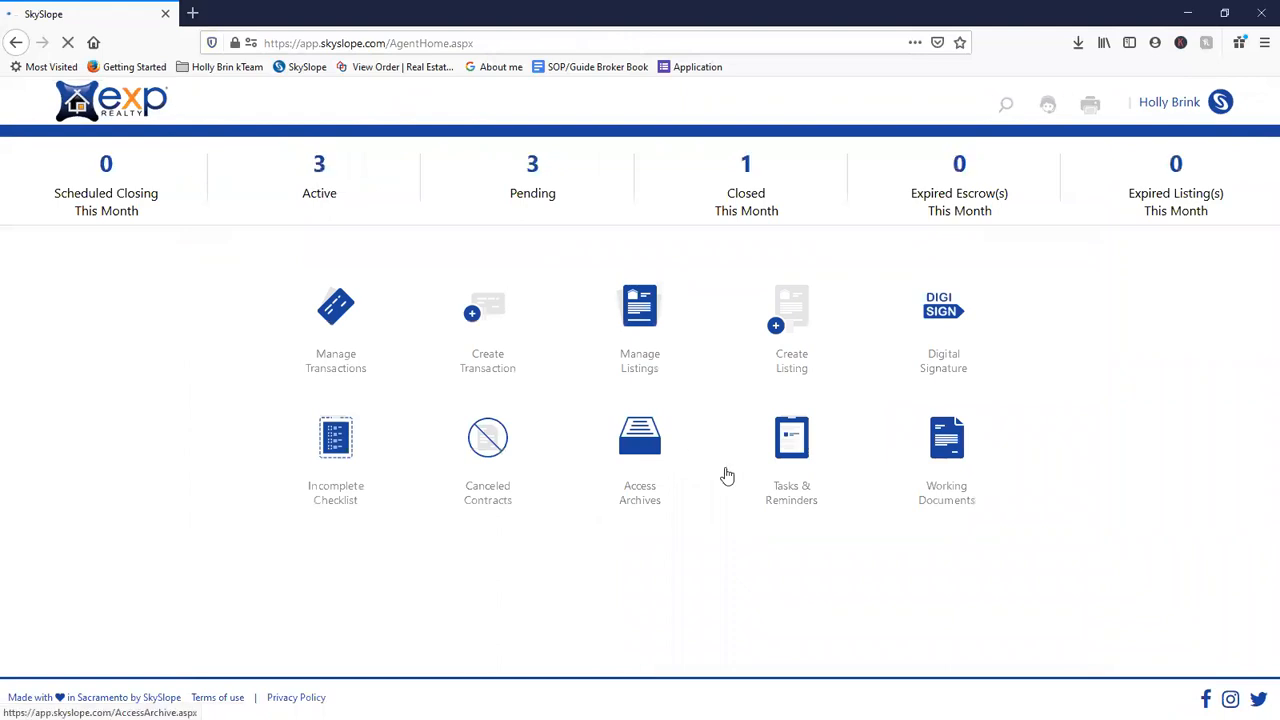
left_click(1052, 108)
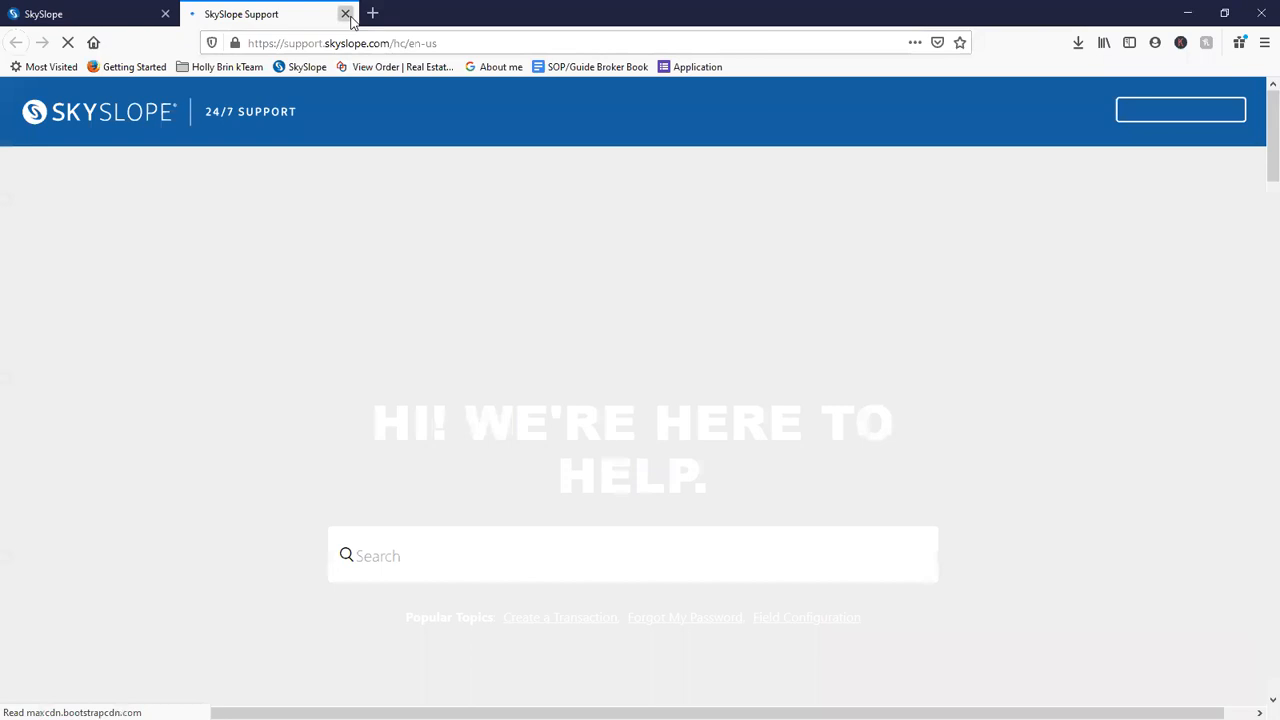
left_click(345, 14)
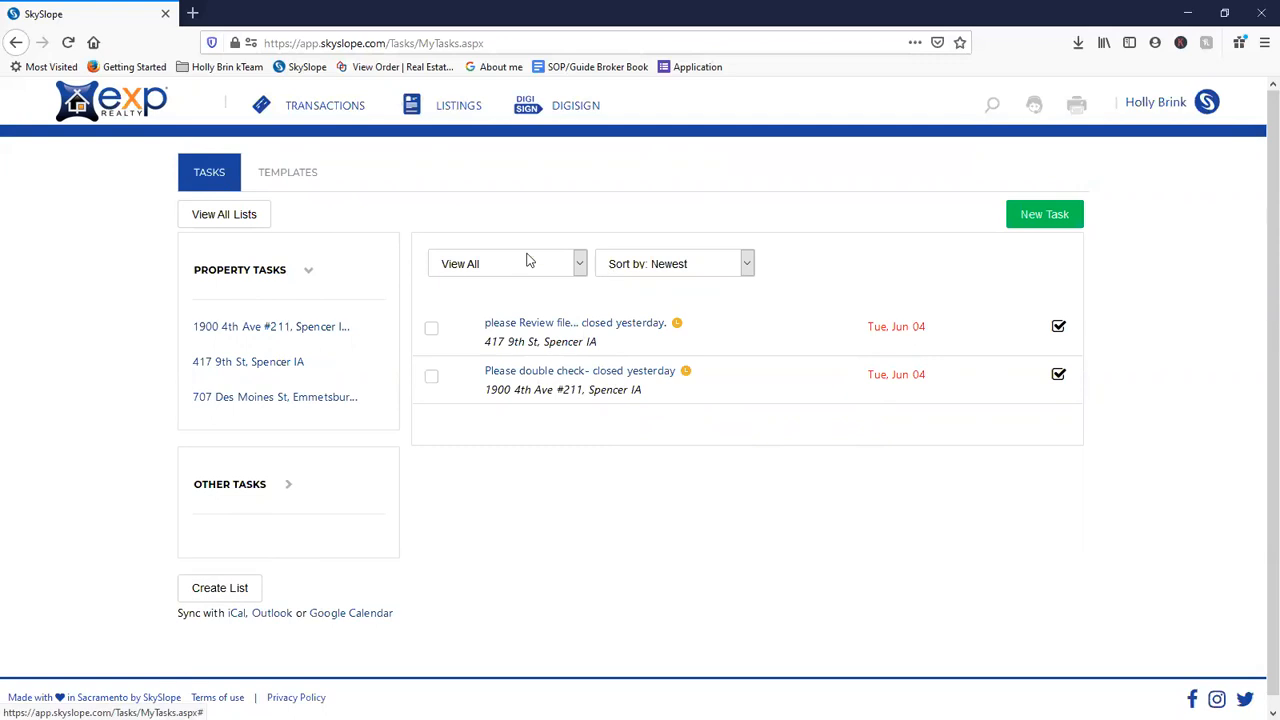
- View the task list templates, then show the empty Scheduled Closing This Month list
left_click(286, 177)
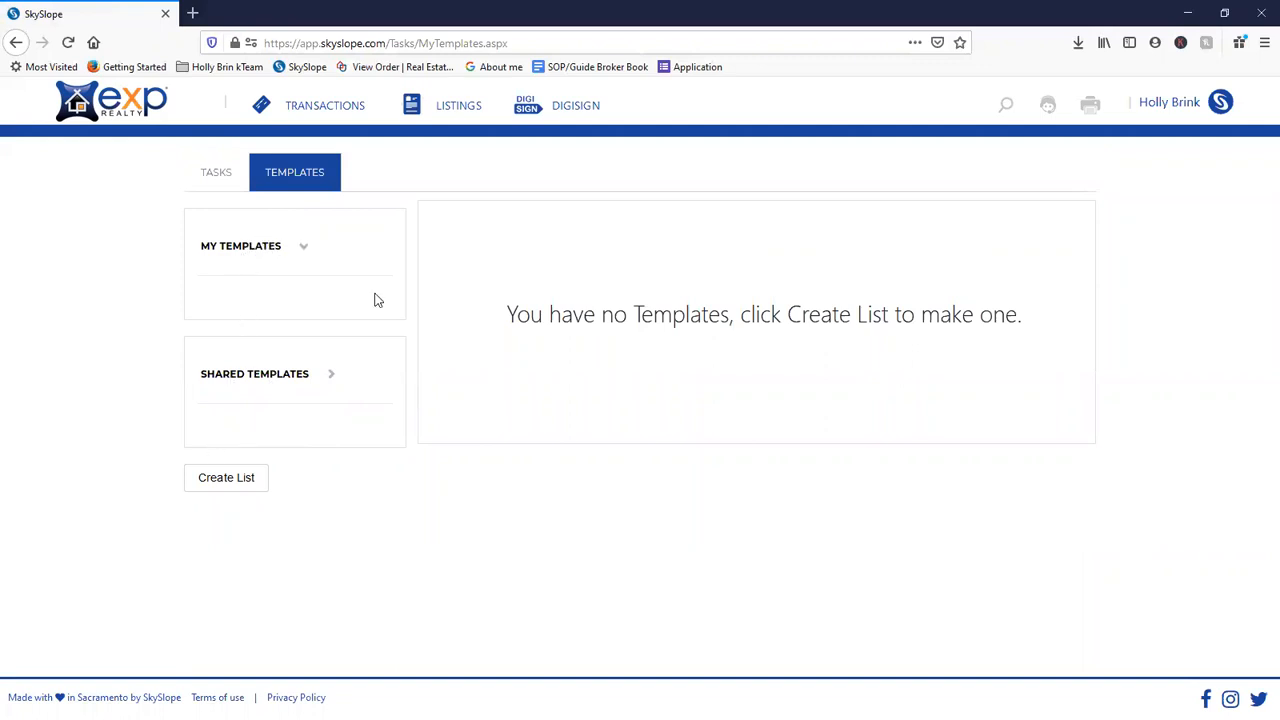
left_click(166, 110)
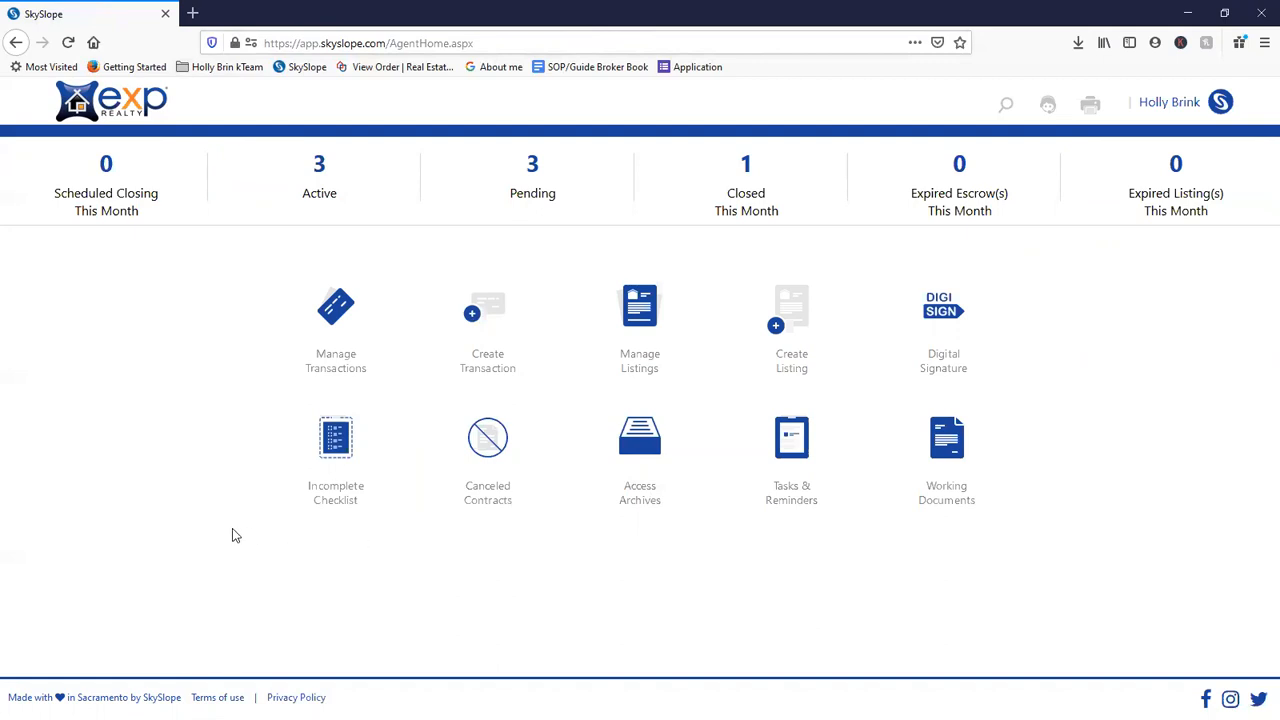
left_click(134, 194)
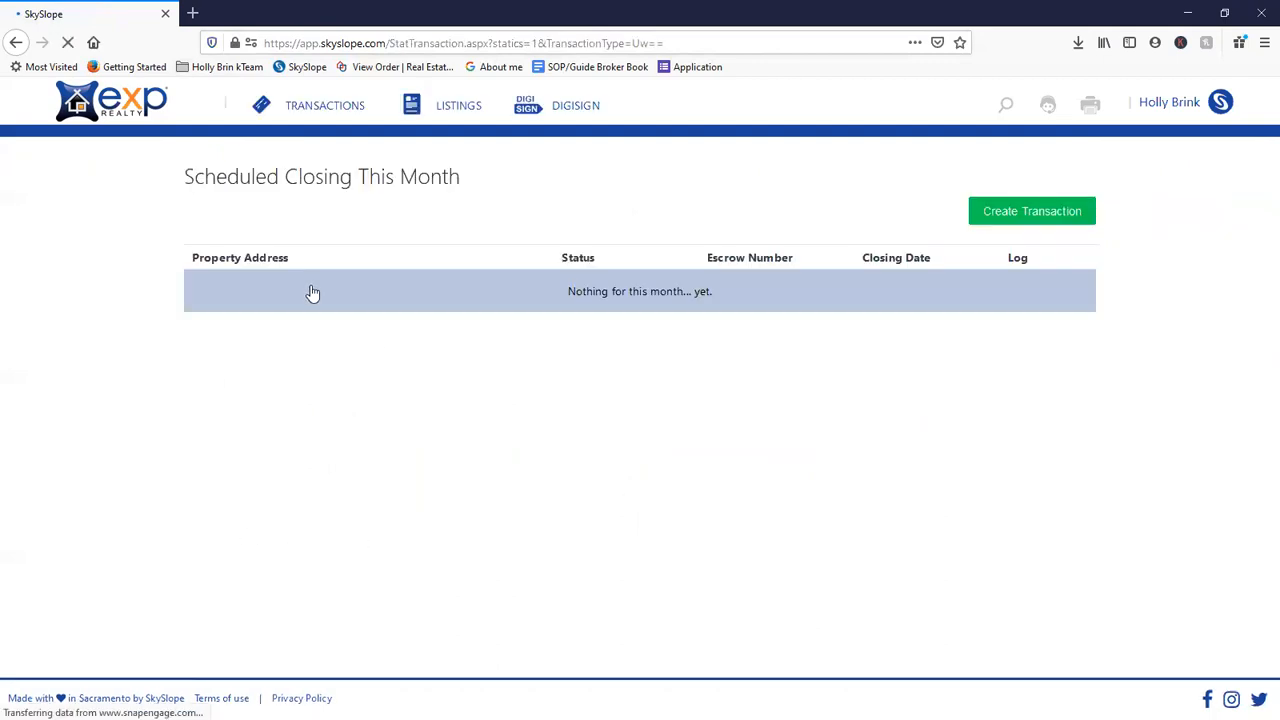